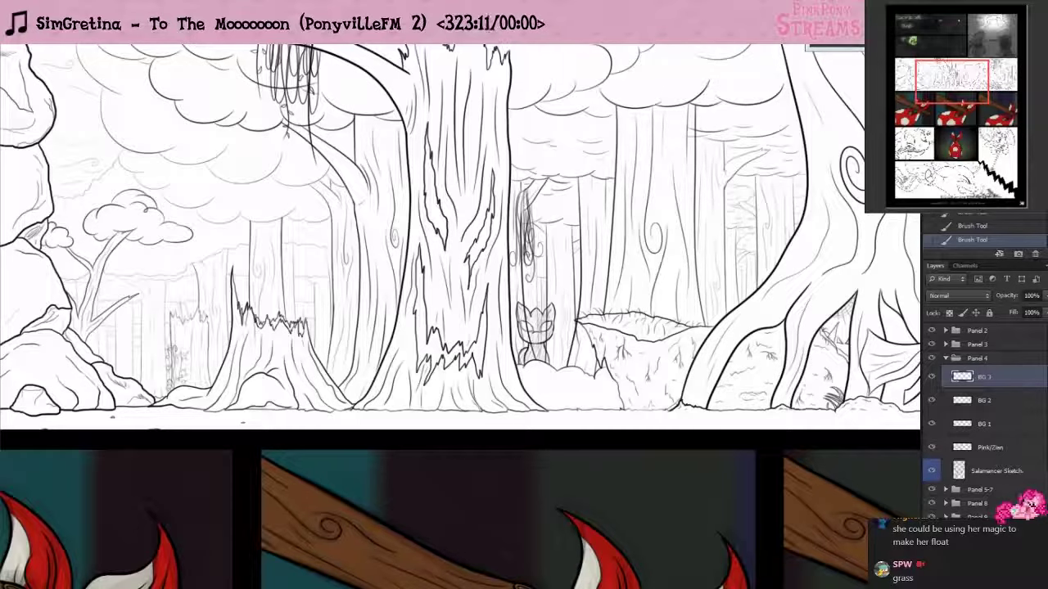
- Narrow the sketched creature on the Salamancer Sketch layer slightly with Free Transform, comparing it with the reference comic page
{"action": "left_click_drag", "start_coordinate": [1047, 33], "coordinate": [257, 28]}
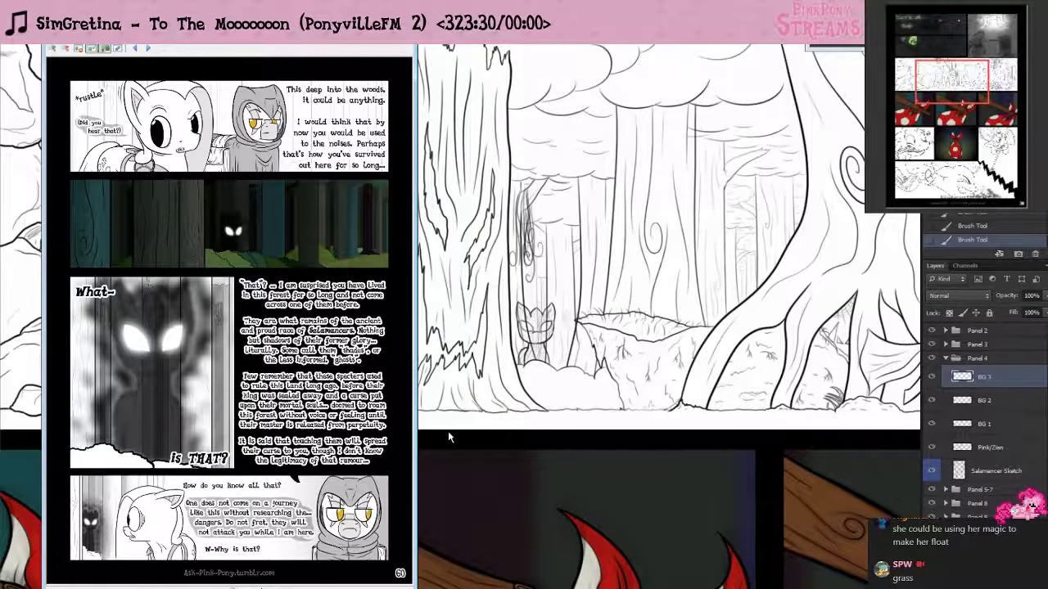
{"action": "left_click", "coordinate": [987, 399]}
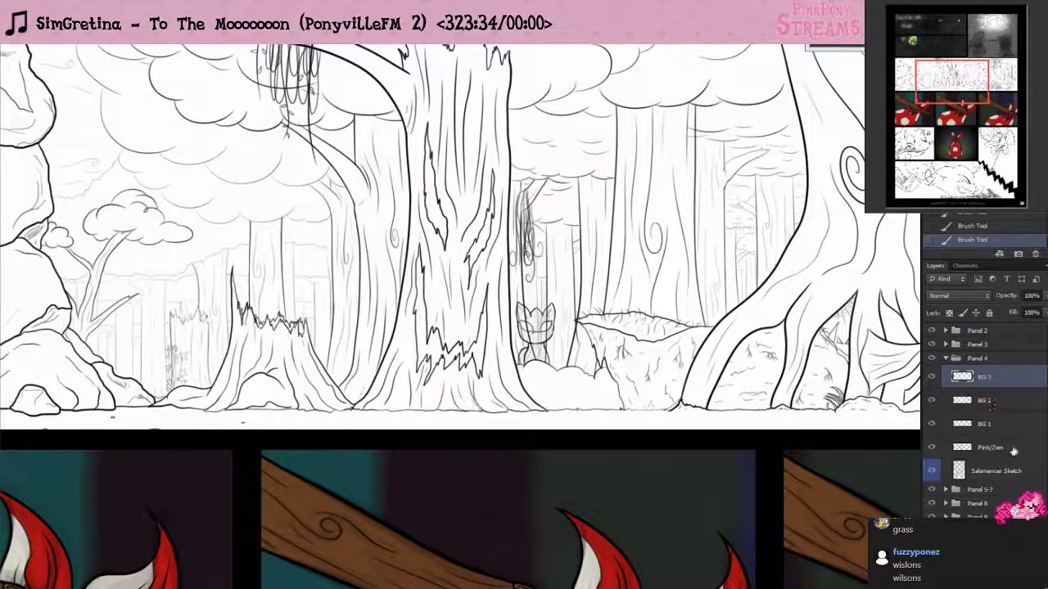
{"action": "left_click", "coordinate": [999, 472]}
{"action": "key", "text": "ctrl+t"}
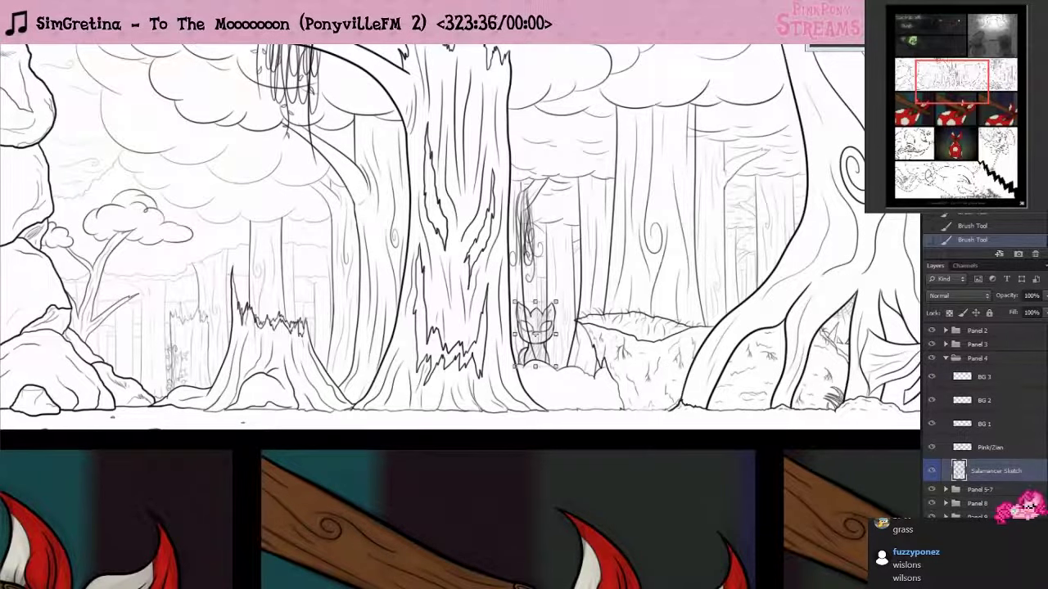
{"action": "left_click_drag", "start_coordinate": [514, 334], "coordinate": [421, 328]}
{"action": "key", "text": "ctrl+z"}
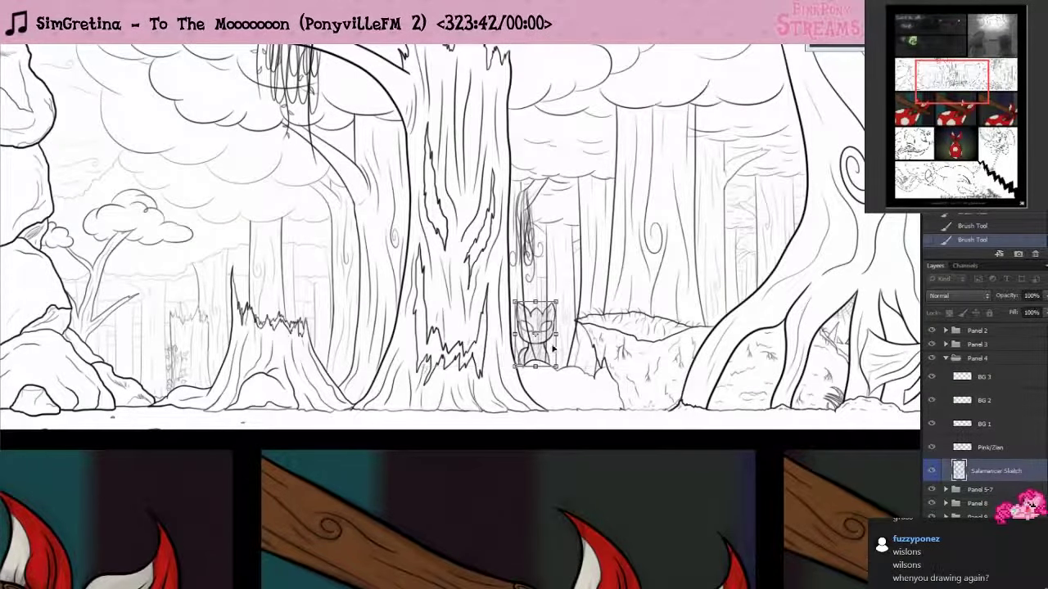
{"action": "scroll", "coordinate": [539, 339], "scroll_direction": "up", "scroll_amount": 3}
{"action": "scroll", "coordinate": [519, 327], "scroll_direction": "up", "scroll_amount": 2}
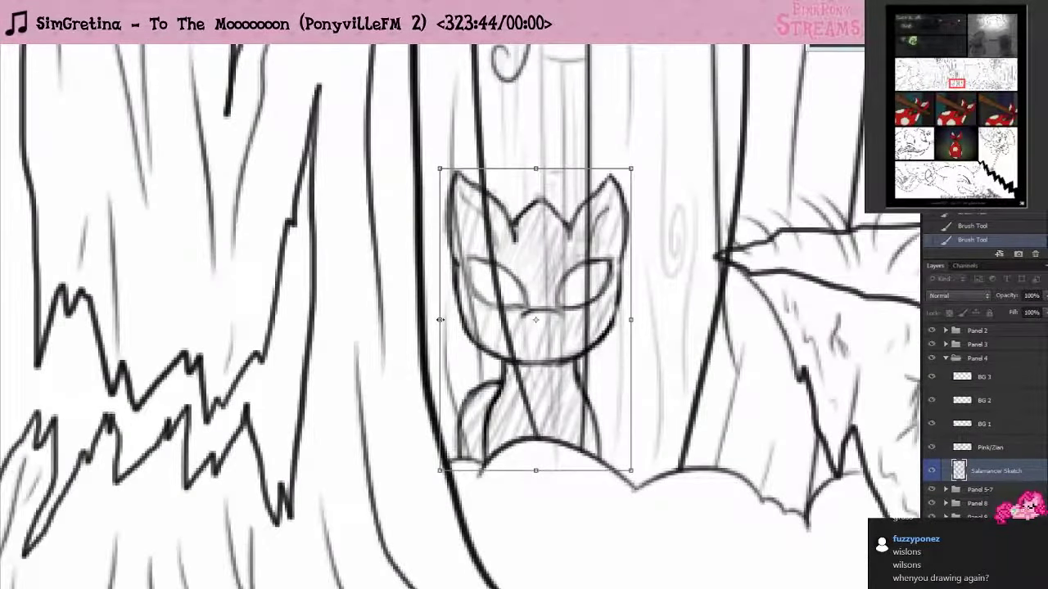
{"action": "left_click_drag", "start_coordinate": [442, 319], "coordinate": [449, 319]}
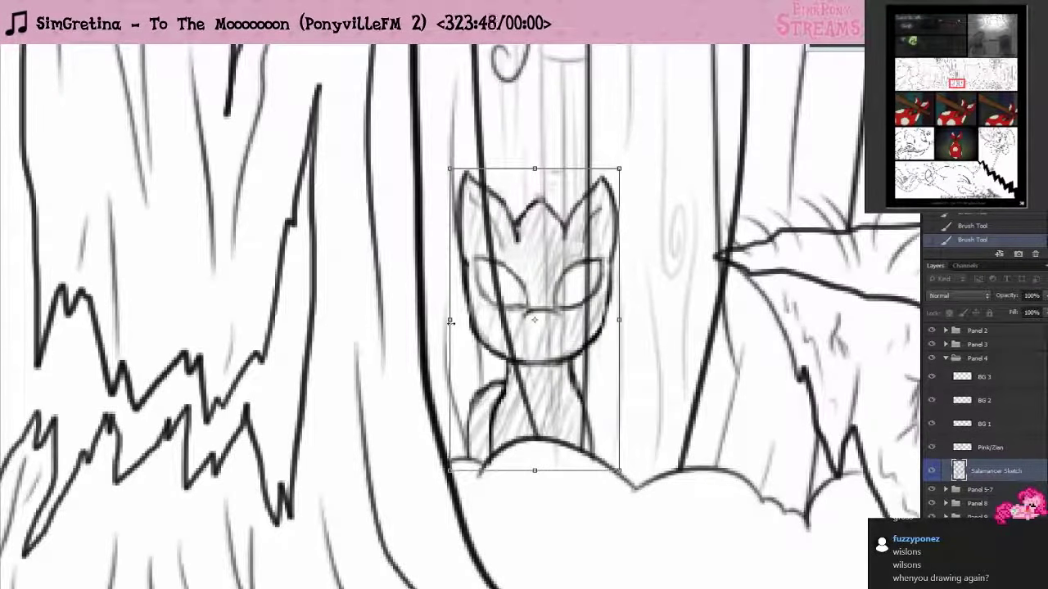
{"action": "key", "text": "Return"}
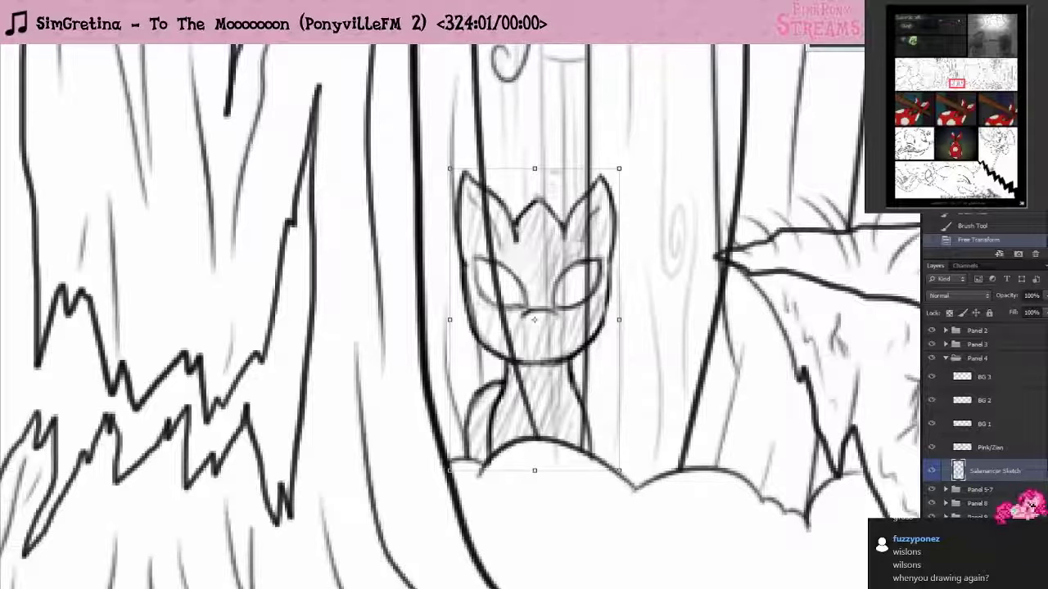
{"action": "key", "text": "alt+Tab"}
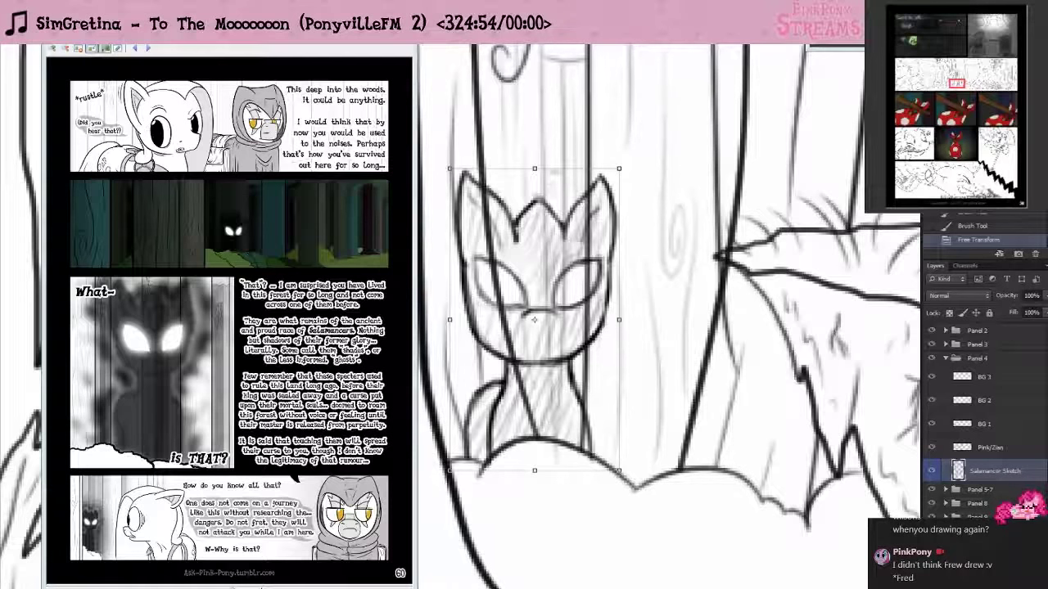
{"action": "left_click", "coordinate": [536, 279]}
{"action": "key", "text": "Return"}
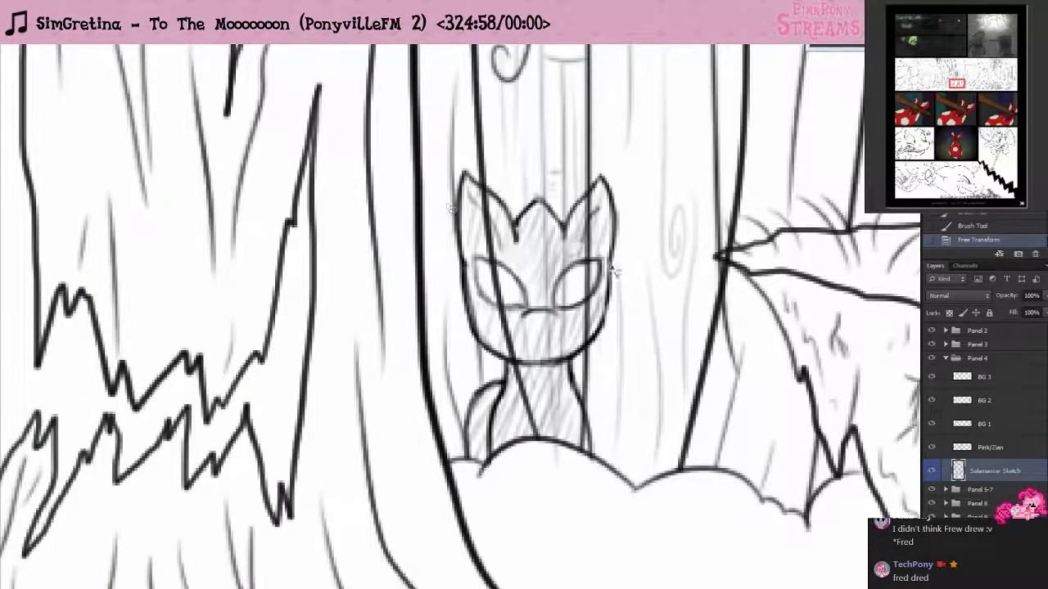
- Lasso the sketched creature's eyes and nose, move them slightly lower on its face, and clear the selection
{"action": "mouse_move", "coordinate": [470, 248]}
{"action": "left_mouse_down"}
{"action": "mouse_move", "coordinate": [483, 307]}
{"action": "mouse_move", "coordinate": [510, 321]}
{"action": "mouse_move", "coordinate": [562, 333]}
{"action": "mouse_move", "coordinate": [607, 319]}
{"action": "mouse_move", "coordinate": [608, 260]}
{"action": "mouse_move", "coordinate": [519, 257]}
{"action": "left_mouse_up"}
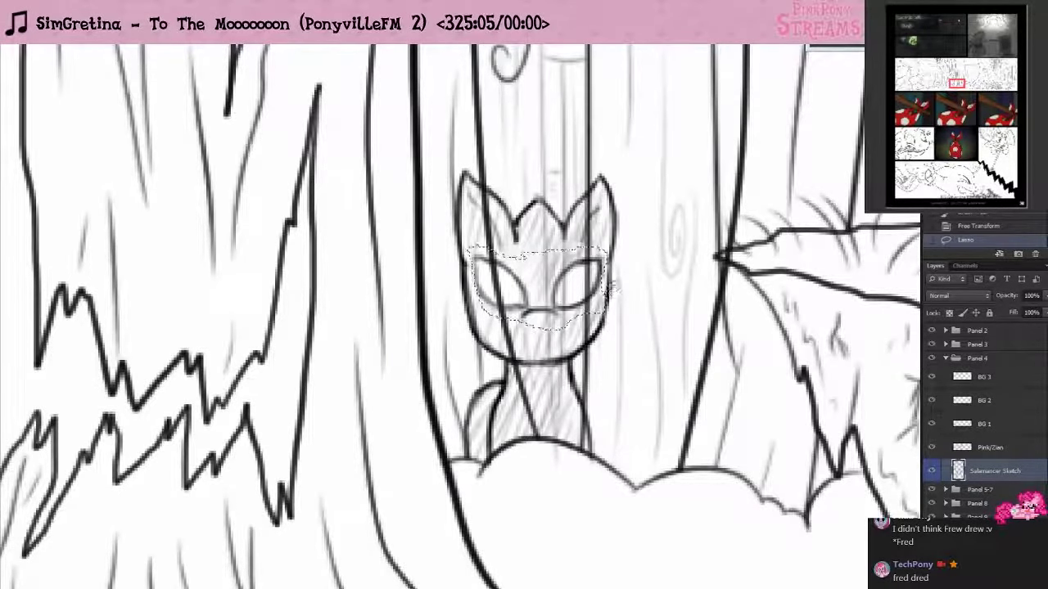
{"action": "left_click_drag", "start_coordinate": [574, 321], "coordinate": [609, 296]}
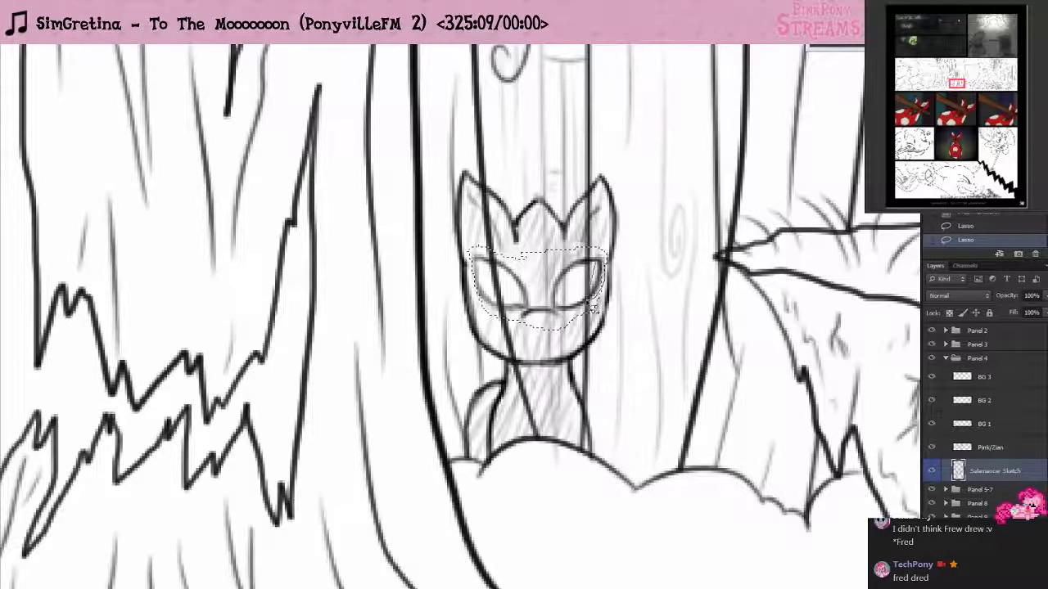
{"action": "mouse_move", "coordinate": [557, 285]}
{"action": "left_mouse_down"}
{"action": "mouse_move", "coordinate": [491, 270]}
{"action": "mouse_move", "coordinate": [524, 320]}
{"action": "mouse_move", "coordinate": [602, 270]}
{"action": "mouse_move", "coordinate": [553, 285]}
{"action": "left_mouse_up"}
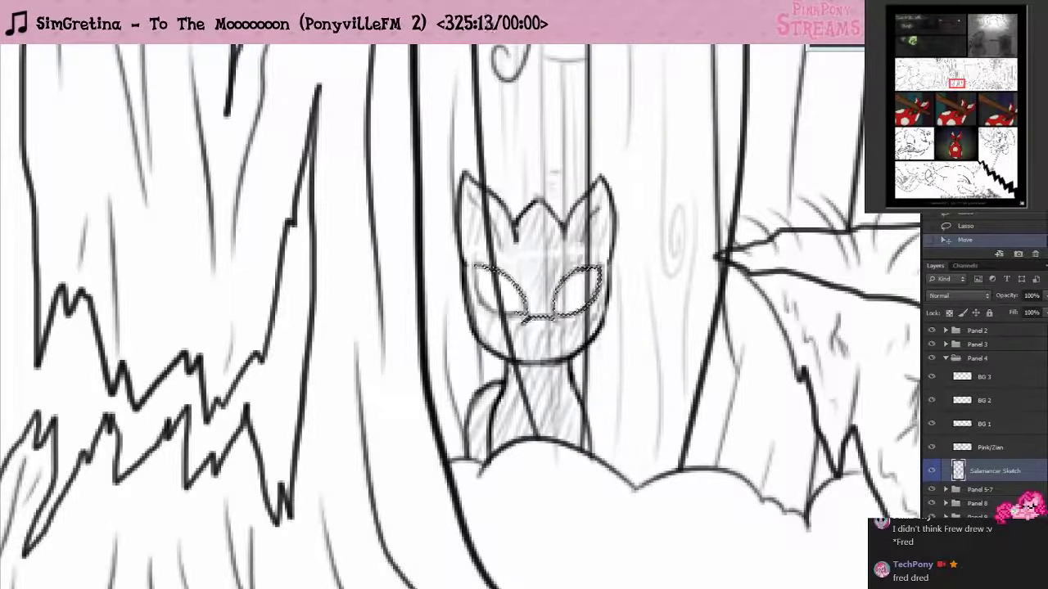
{"action": "left_click", "coordinate": [123, 5]}
{"action": "left_click", "coordinate": [135, 17]}
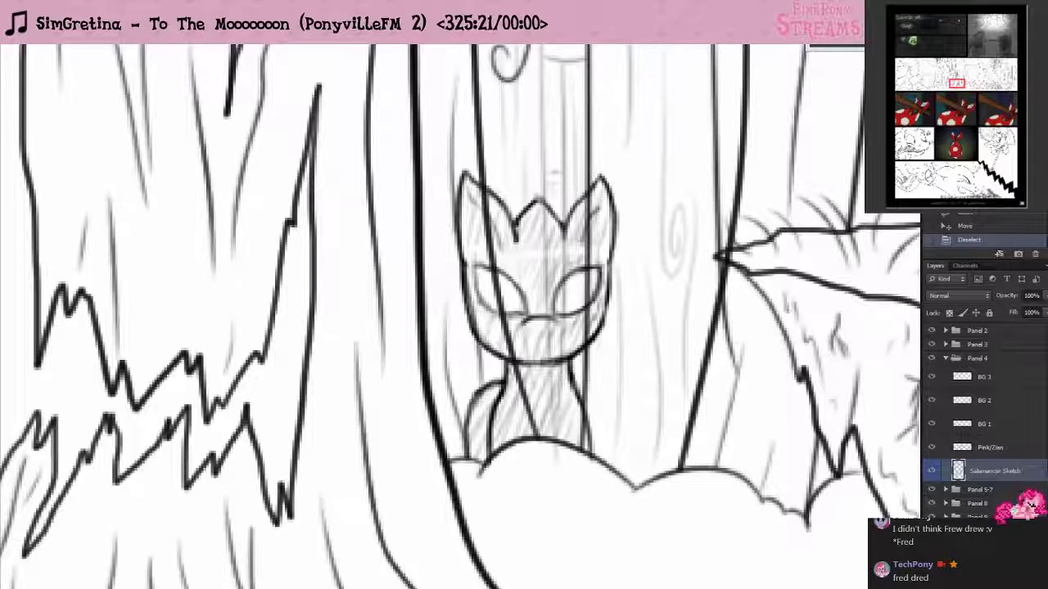
- Check the reference comic page and add a new layer directly above the Salamancer Sketch layer
{"action": "key", "text": "alt+Tab"}
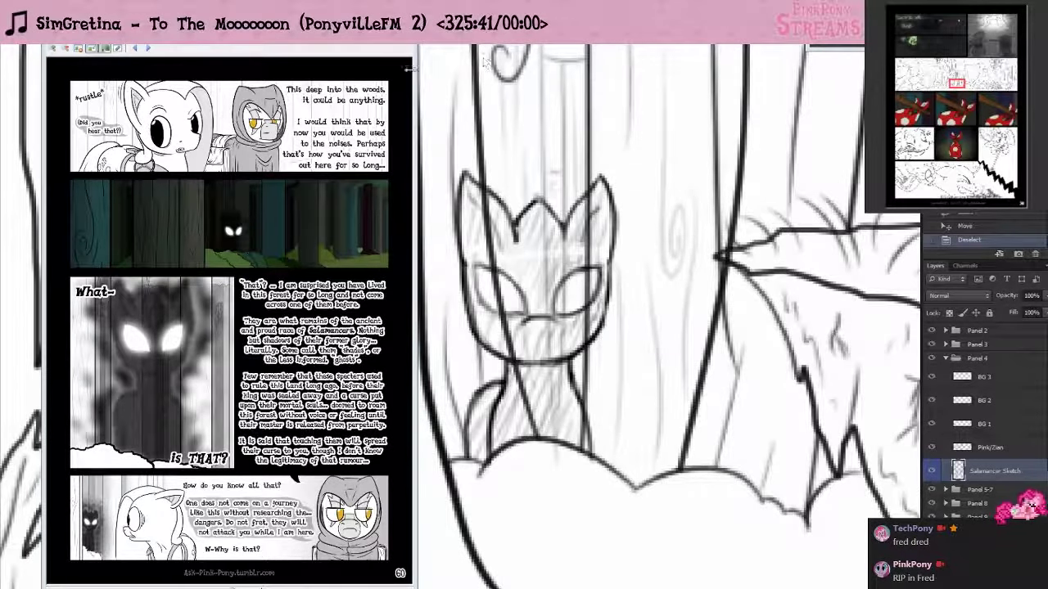
{"action": "left_click", "coordinate": [396, 32]}
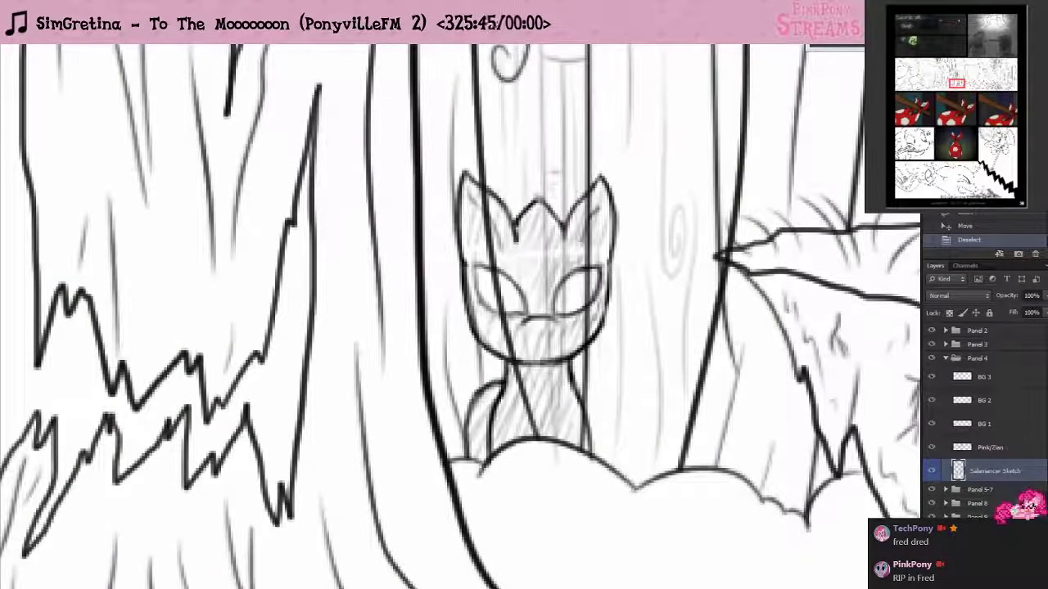
{"action": "key", "text": "ctrl+shift+alt+n"}
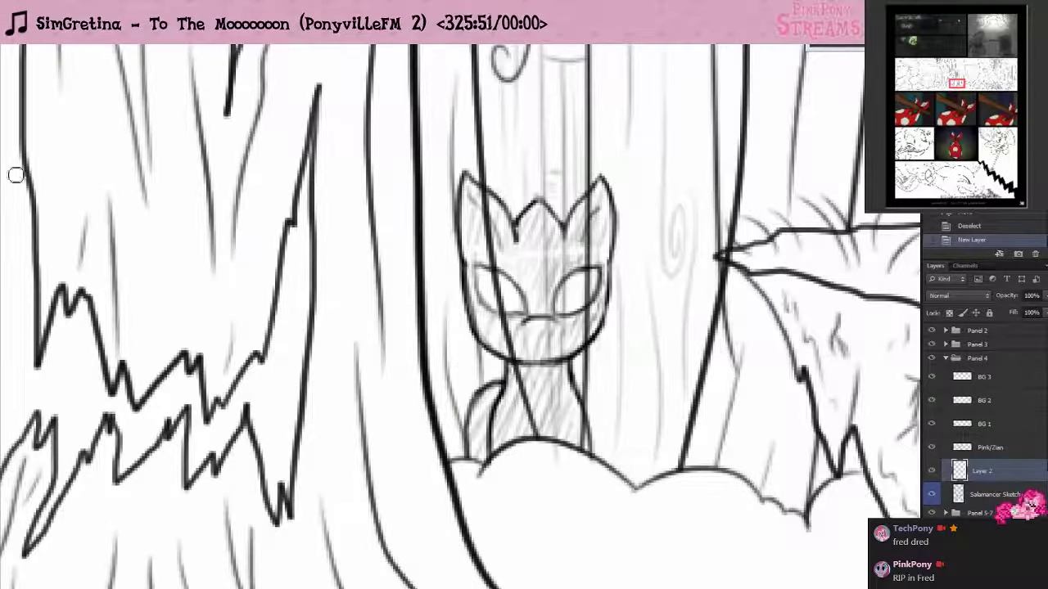
- Try a brush stroke along the creature's chest and neck, and lower the Salamancer Sketch layer's opacity to 29%
{"action": "left_click_drag", "start_coordinate": [491, 467], "coordinate": [505, 397]}
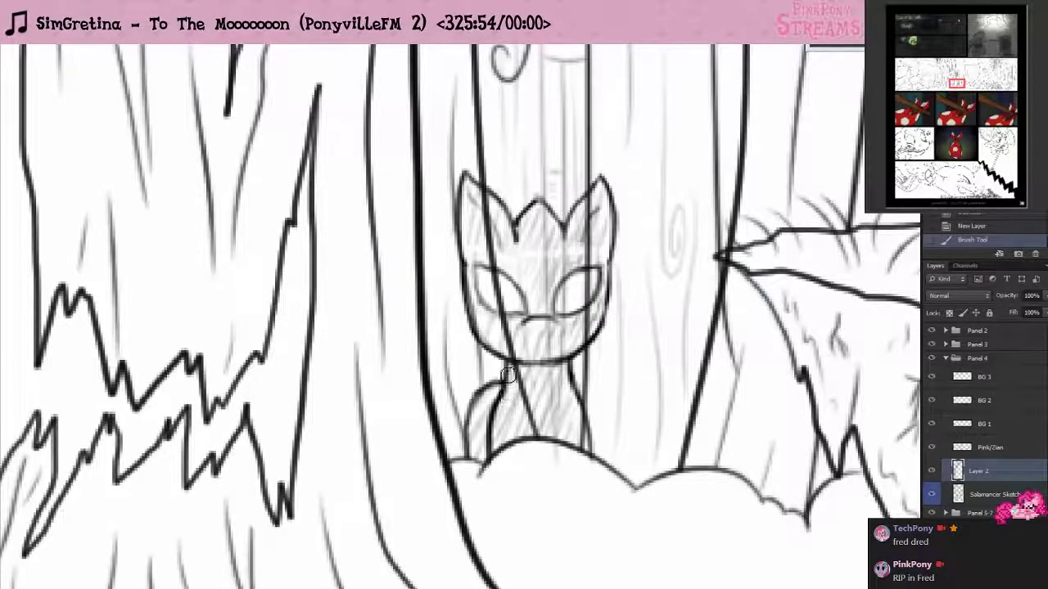
{"action": "left_click", "coordinate": [508, 374]}
{"action": "left_click", "coordinate": [994, 494]}
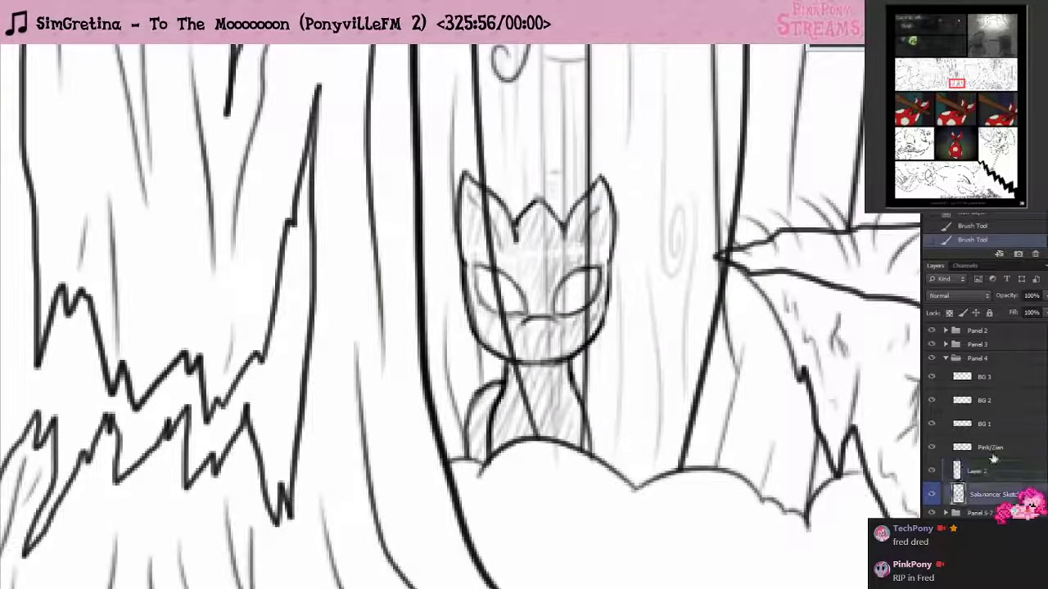
{"action": "left_click", "coordinate": [1042, 295]}
{"action": "left_click", "coordinate": [1006, 313]}
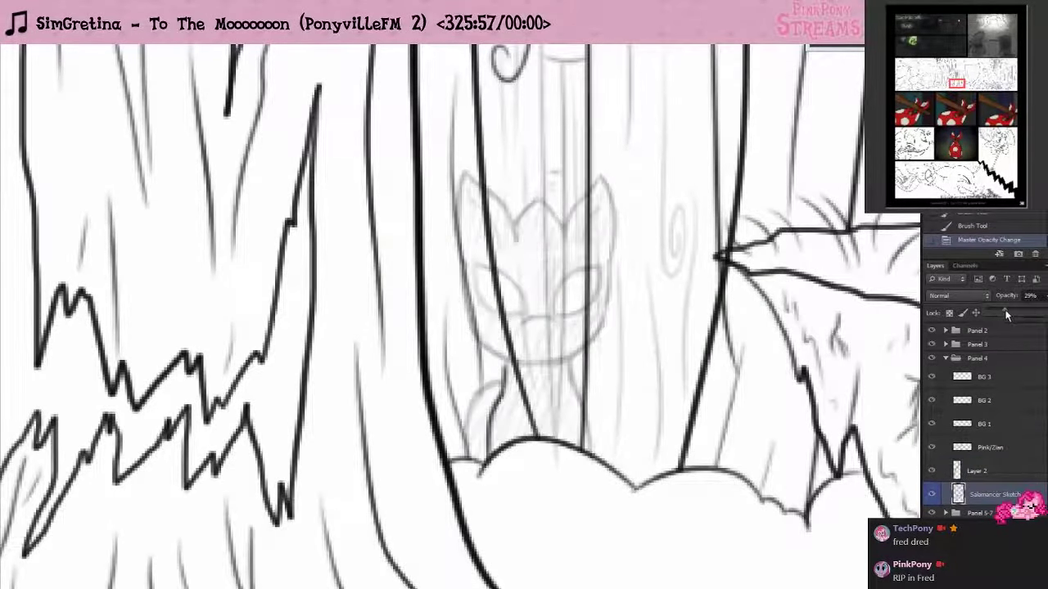
- Make the new layer above the sketch active and set the brush size to 5 px
{"action": "left_click", "coordinate": [983, 472]}
{"action": "right_click", "coordinate": [498, 463]}
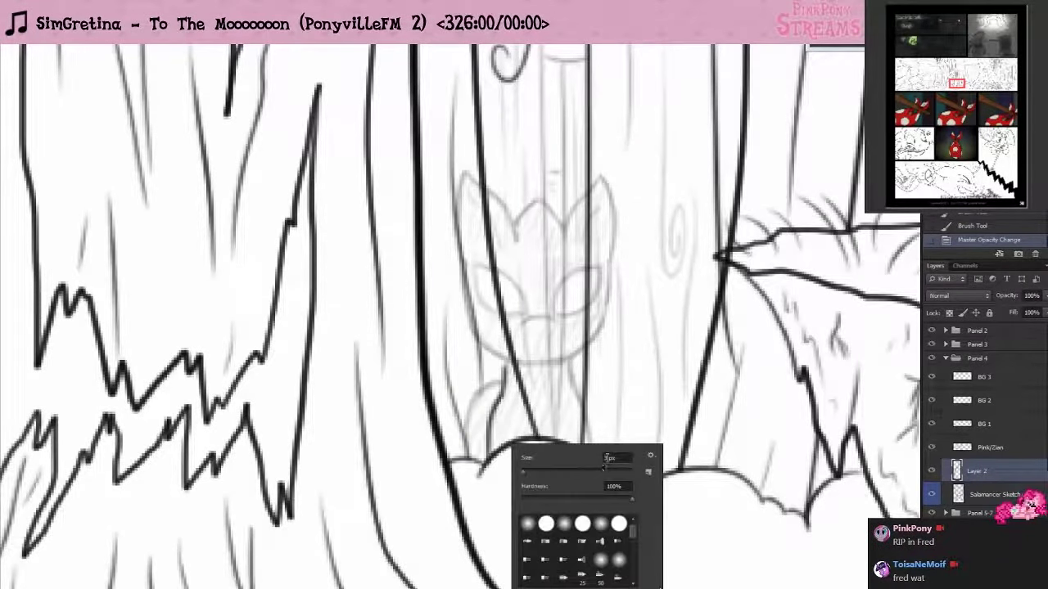
{"action": "left_click_drag", "start_coordinate": [606, 457], "coordinate": [585, 479]}
{"action": "type", "text": "5"}
{"action": "key", "text": "Return"}
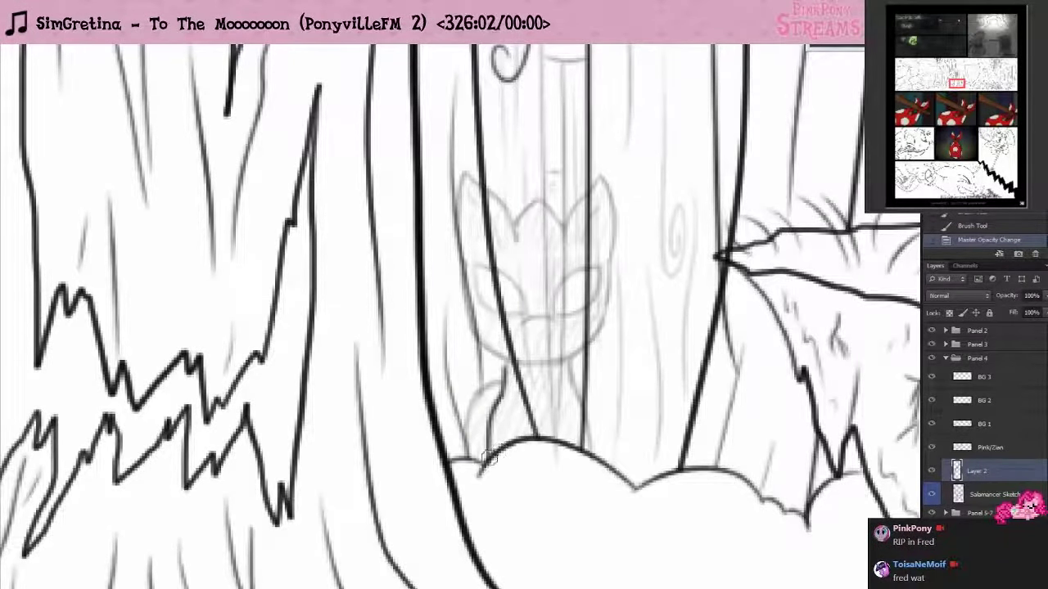
- Try another chest stroke, and undo the trial strokes and opacity change back to the empty new layer
{"action": "left_click_drag", "start_coordinate": [486, 450], "coordinate": [506, 383]}
{"action": "key", "text": "ctrl+z"}
{"action": "key", "text": "ctrl+z"}
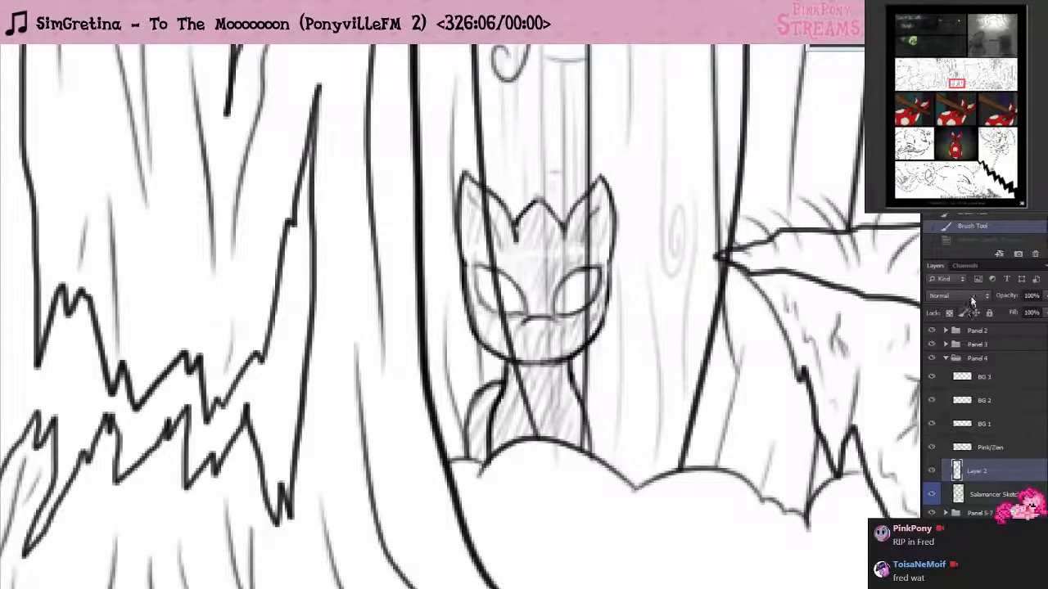
{"action": "key", "text": "ctrl+alt+z"}
{"action": "key", "text": "ctrl+alt+z"}
{"action": "key", "text": "ctrl+alt+z"}
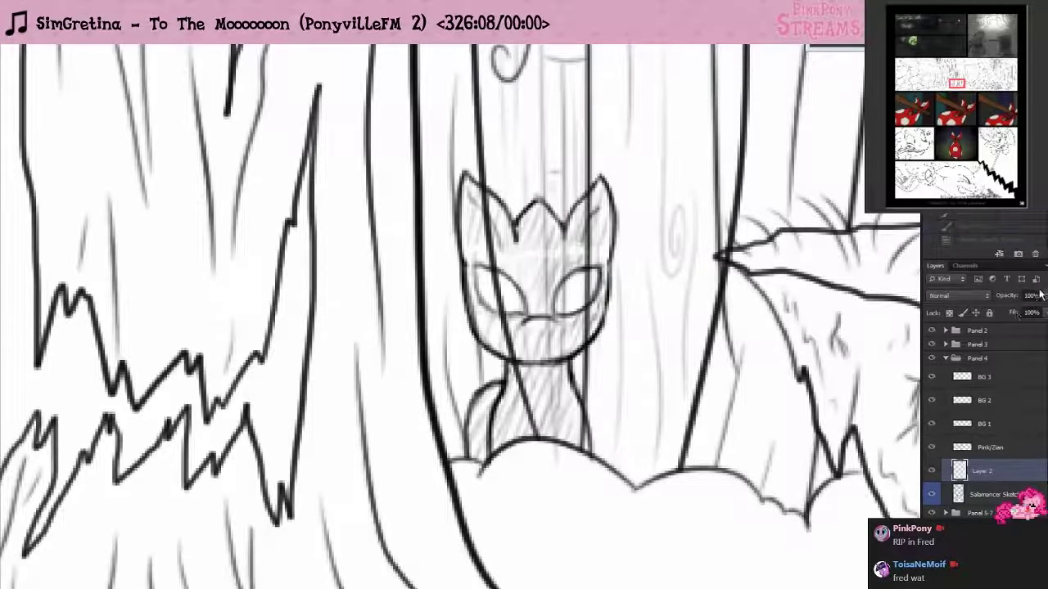
- Fade the Salamancer Sketch layer by lowering its opacity, and make the empty layer above it active
{"action": "left_click", "coordinate": [989, 491]}
{"action": "left_click", "coordinate": [1044, 296]}
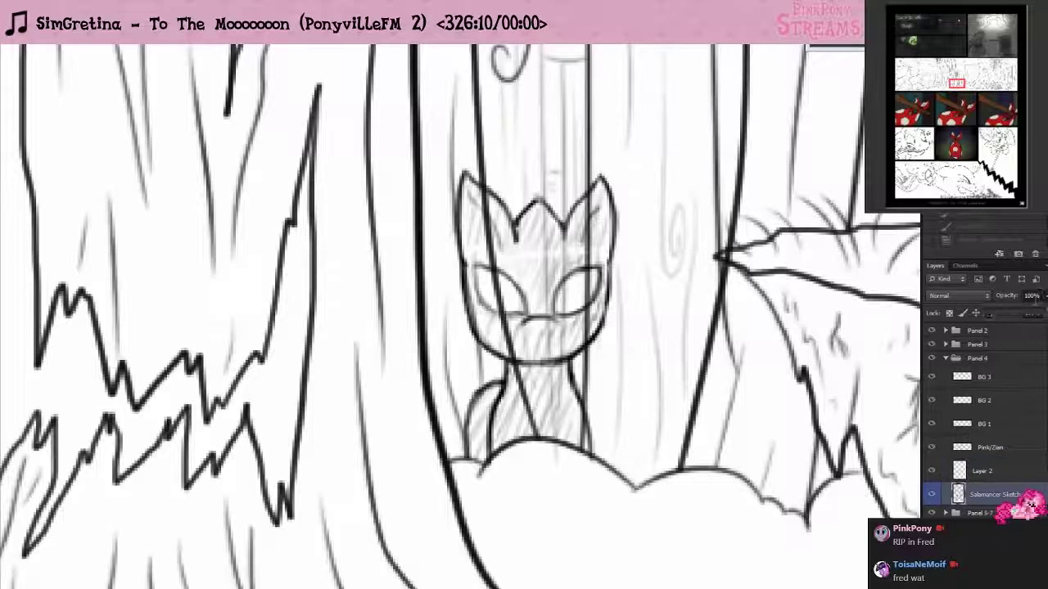
{"action": "left_click", "coordinate": [1007, 312]}
{"action": "left_click", "coordinate": [982, 471]}
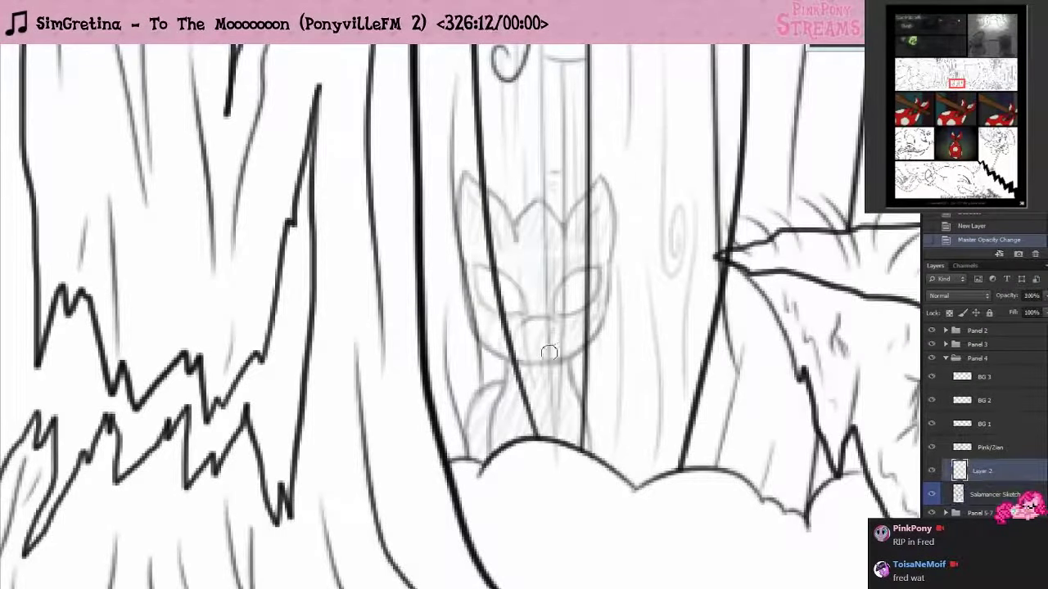
- Ink the creature's tail and both sides of its neck and chest over the faded sketch
{"action": "left_click_drag", "start_coordinate": [491, 458], "coordinate": [509, 368]}
{"action": "key", "text": "ctrl+z"}
{"action": "mouse_move", "coordinate": [487, 459]}
{"action": "left_mouse_down"}
{"action": "mouse_move", "coordinate": [508, 365]}
{"action": "mouse_move", "coordinate": [464, 443]}
{"action": "mouse_move", "coordinate": [499, 382]}
{"action": "left_mouse_up"}
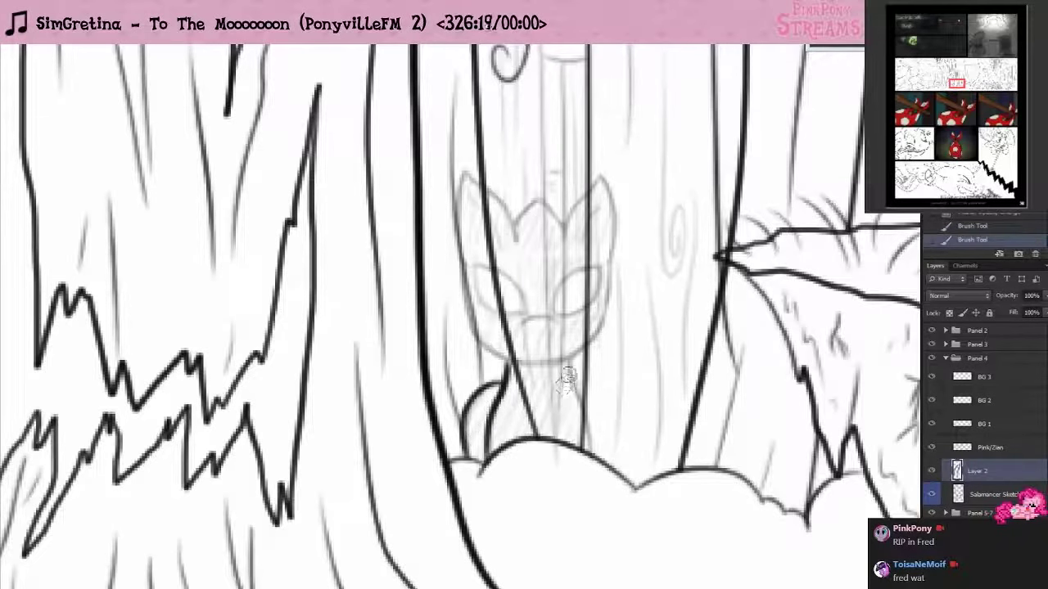
{"action": "left_click_drag", "start_coordinate": [571, 363], "coordinate": [594, 454]}
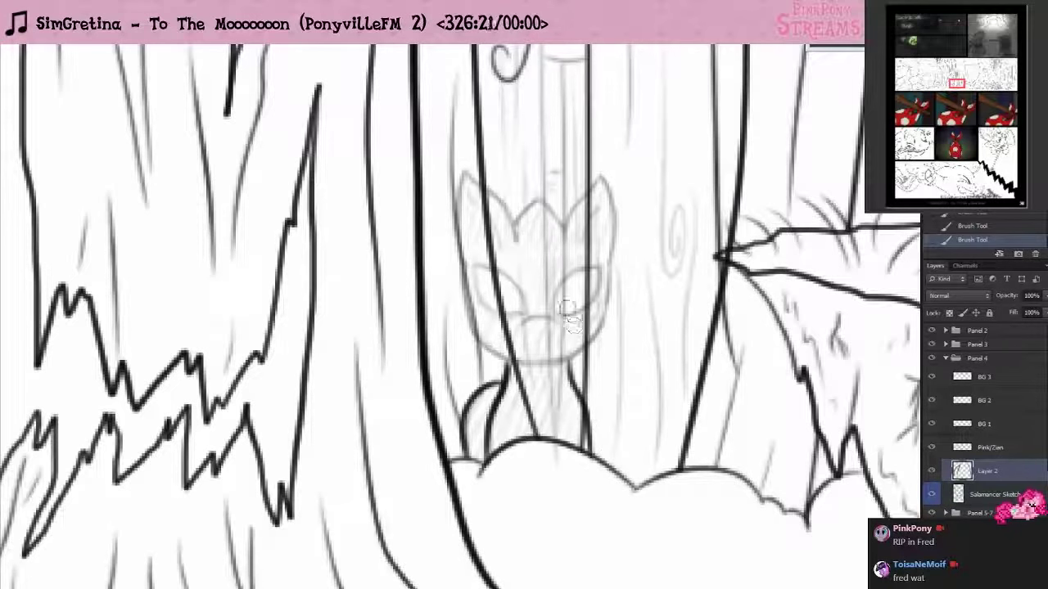
- Ink the right half of the creature's jaw from the chin up to the cheek, and check the reference page
{"action": "left_click_drag", "start_coordinate": [540, 365], "coordinate": [606, 320]}
{"action": "key", "text": "ctrl+z"}
{"action": "mouse_move", "coordinate": [545, 367]}
{"action": "left_mouse_down"}
{"action": "mouse_move", "coordinate": [576, 364]}
{"action": "mouse_move", "coordinate": [606, 322]}
{"action": "mouse_move", "coordinate": [608, 272]}
{"action": "left_mouse_up"}
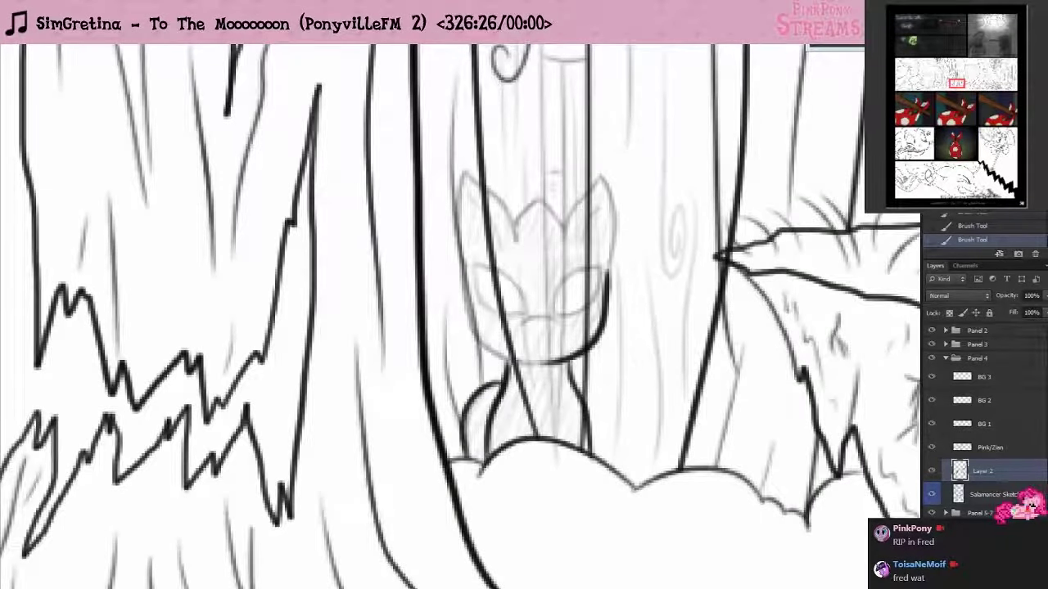
{"action": "key", "text": "alt+Tab"}
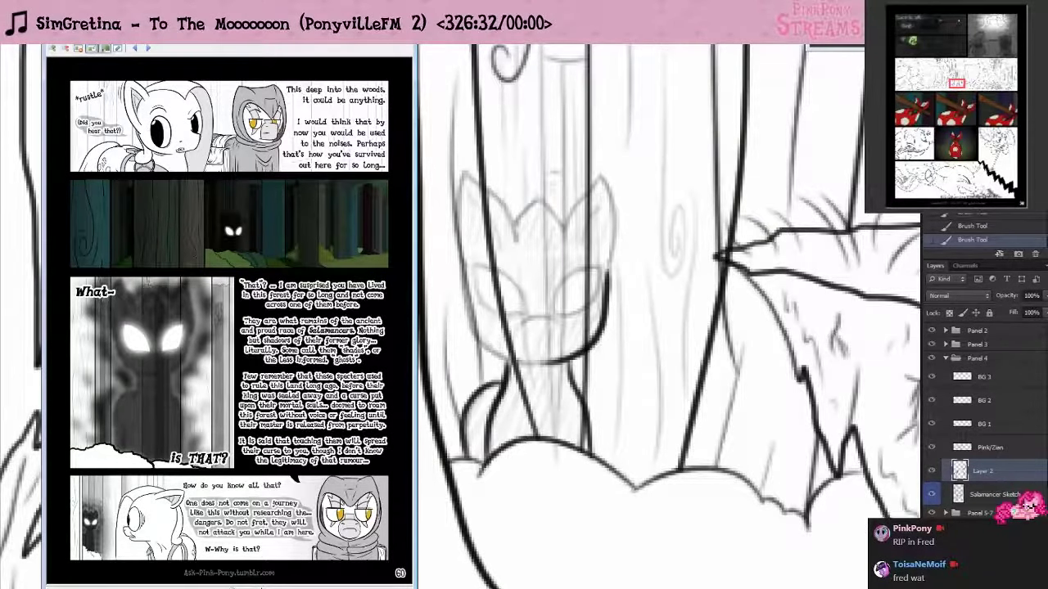
{"action": "left_click", "coordinate": [470, 228]}
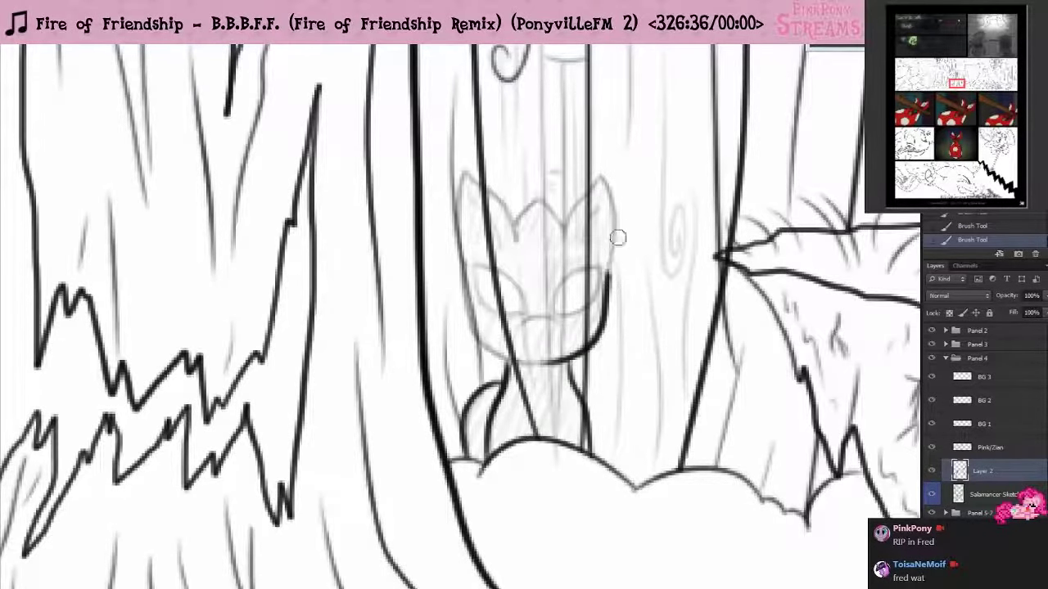
- Ink the creature's right ear, from the cheek up to the tip and down its inner edge
{"action": "mouse_move", "coordinate": [608, 273]}
{"action": "left_mouse_down"}
{"action": "mouse_move", "coordinate": [616, 211]}
{"action": "mouse_move", "coordinate": [600, 190]}
{"action": "mouse_move", "coordinate": [624, 178]}
{"action": "mouse_move", "coordinate": [564, 238]}
{"action": "left_mouse_up"}
{"action": "key", "text": "ctrl+z"}
{"action": "left_click_drag", "start_coordinate": [602, 178], "coordinate": [564, 235]}
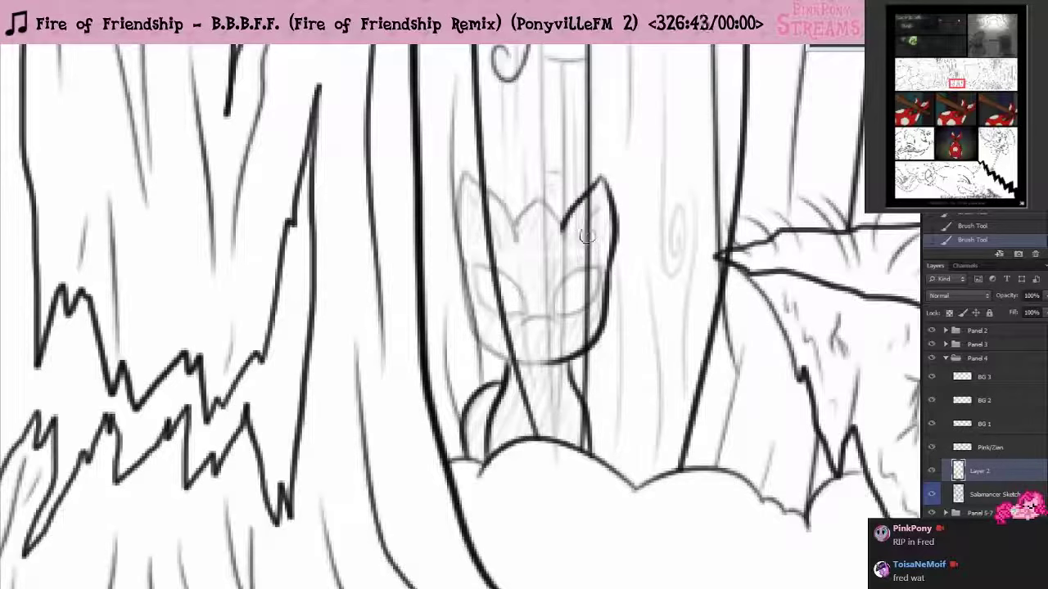
- Ink the creature's left ear and continue the outline down the left cheek and jaw to the chin
{"action": "left_click_drag", "start_coordinate": [517, 237], "coordinate": [463, 172]}
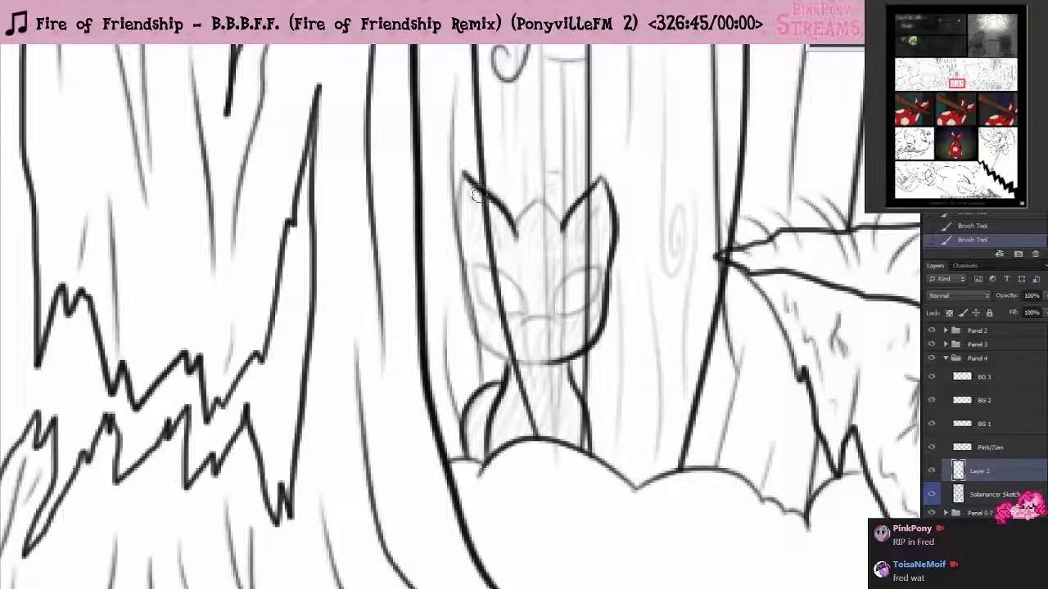
{"action": "key", "text": "ctrl+z"}
{"action": "mouse_move", "coordinate": [516, 240]}
{"action": "left_mouse_down"}
{"action": "mouse_move", "coordinate": [510, 214]}
{"action": "mouse_move", "coordinate": [464, 172]}
{"action": "left_mouse_up"}
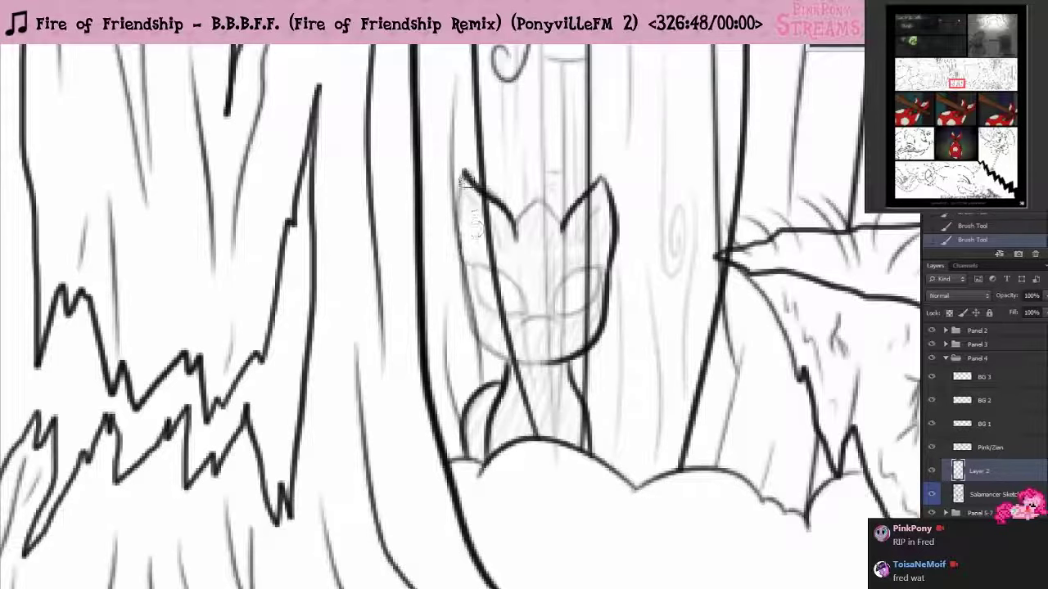
{"action": "left_click_drag", "start_coordinate": [457, 233], "coordinate": [463, 174]}
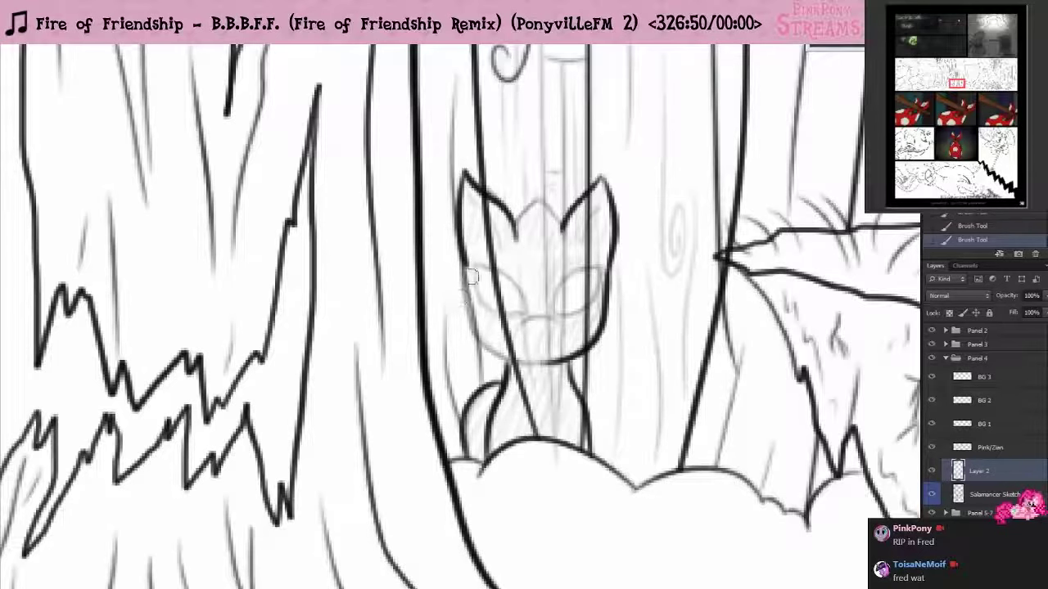
{"action": "mouse_move", "coordinate": [468, 270]}
{"action": "left_mouse_down"}
{"action": "mouse_move", "coordinate": [486, 348]}
{"action": "mouse_move", "coordinate": [565, 348]}
{"action": "left_mouse_up"}
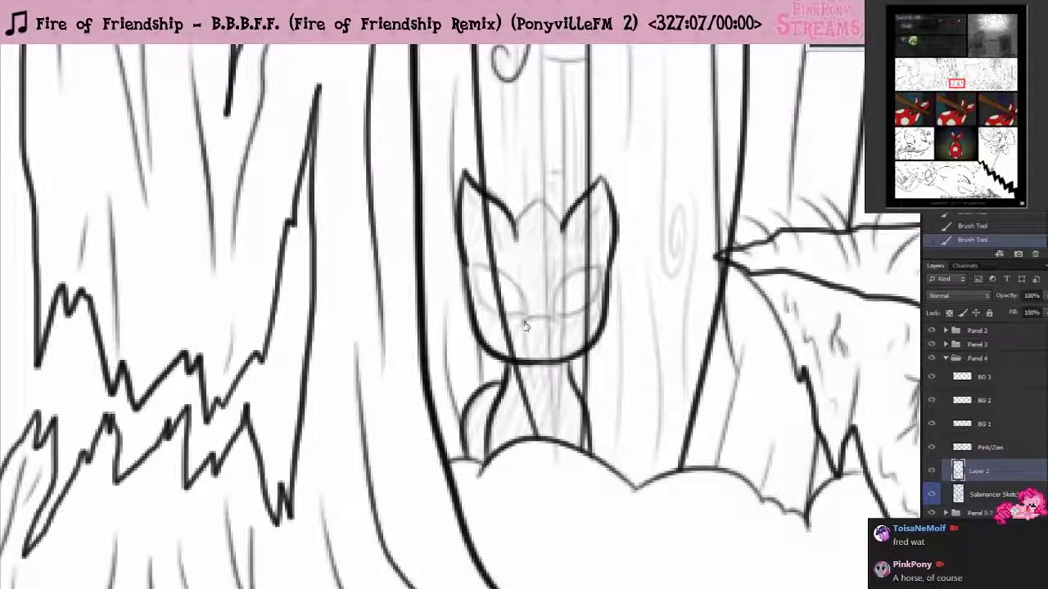
{"action": "mouse_move", "coordinate": [522, 325]}
{"action": "left_mouse_down"}
{"action": "mouse_move", "coordinate": [561, 322]}
{"action": "mouse_move", "coordinate": [604, 277]}
{"action": "mouse_move", "coordinate": [583, 288]}
{"action": "left_mouse_up"}
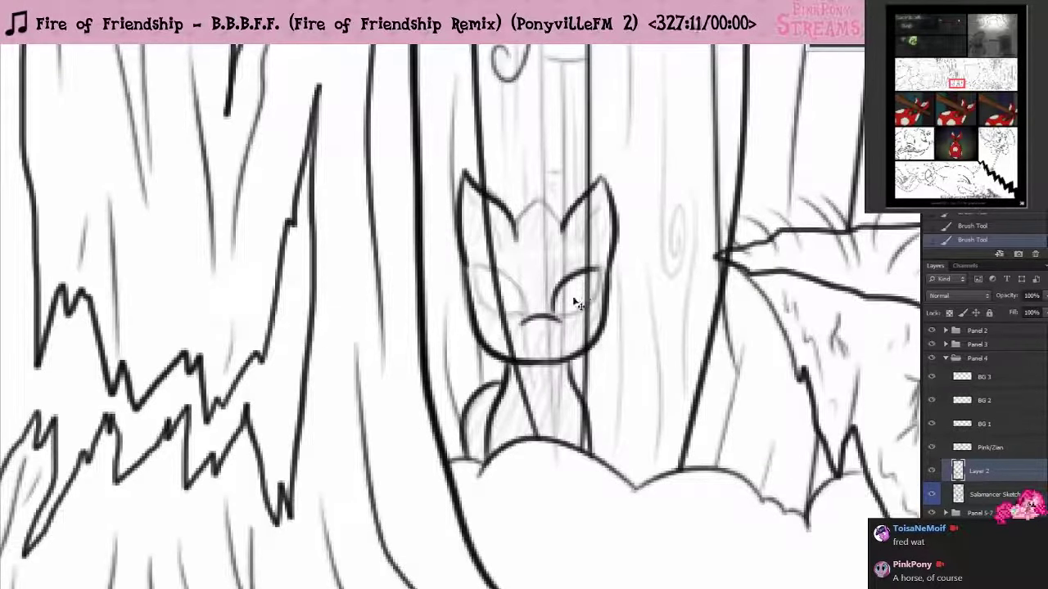
{"action": "key", "text": "ctrl+alt+z"}
{"action": "key", "text": "ctrl+alt+z"}
- Ink the upper curve of the creature's muzzle and outline its right eye, redrawing the eye's outer edge
{"action": "mouse_move", "coordinate": [554, 324]}
{"action": "left_mouse_down"}
{"action": "mouse_move", "coordinate": [541, 321]}
{"action": "mouse_move", "coordinate": [577, 316]}
{"action": "left_mouse_up"}
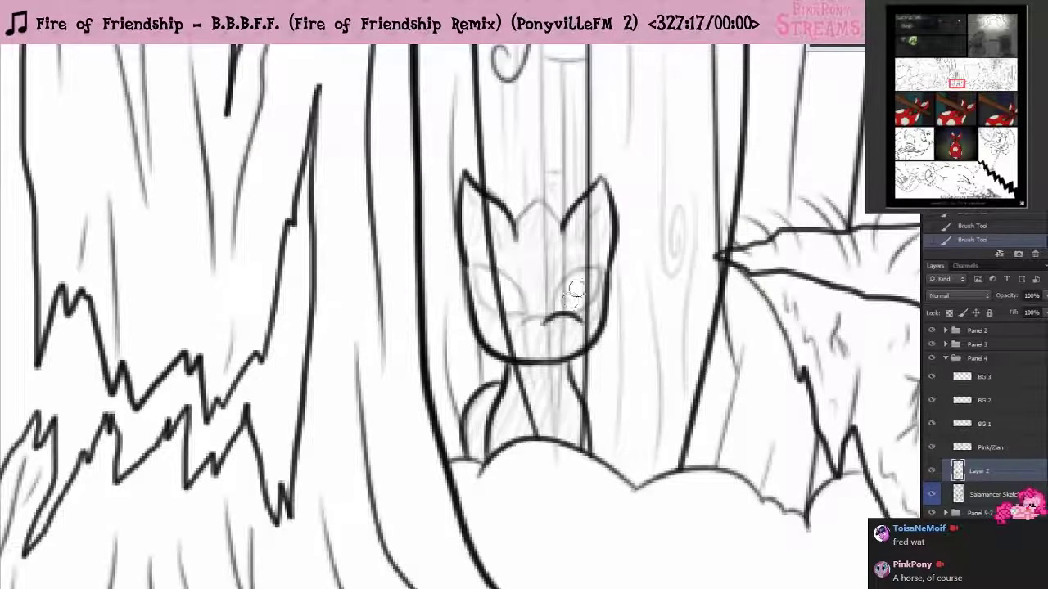
{"action": "mouse_move", "coordinate": [598, 265]}
{"action": "left_mouse_down"}
{"action": "mouse_move", "coordinate": [564, 306]}
{"action": "mouse_move", "coordinate": [598, 270]}
{"action": "left_mouse_up"}
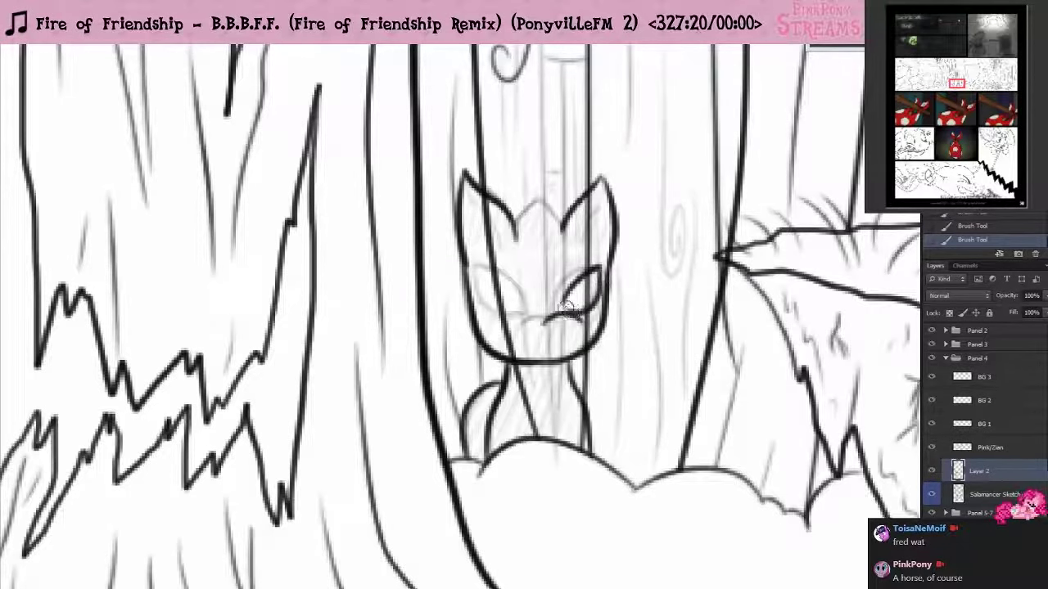
{"action": "key", "text": "ctrl+alt+z"}
{"action": "key", "text": "ctrl+alt+z"}
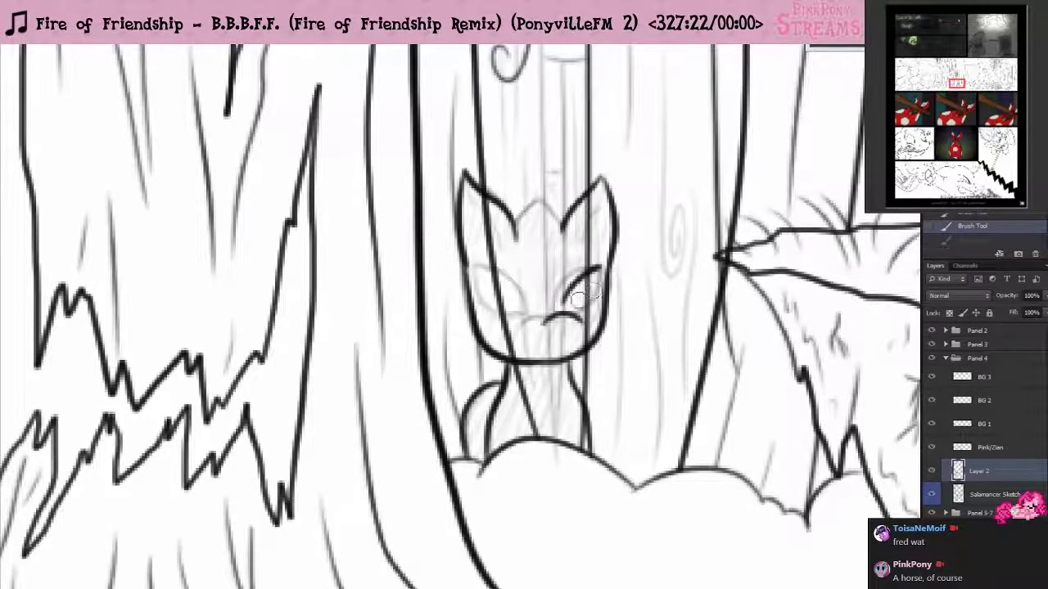
{"action": "key", "text": "ctrl+shift+z"}
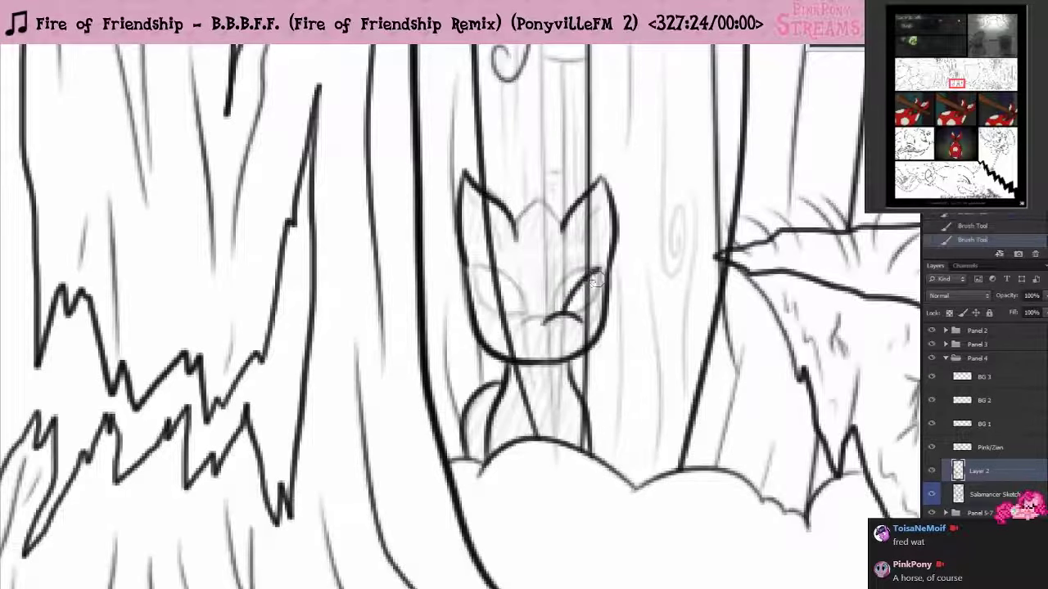
{"action": "left_click_drag", "start_coordinate": [599, 271], "coordinate": [580, 316]}
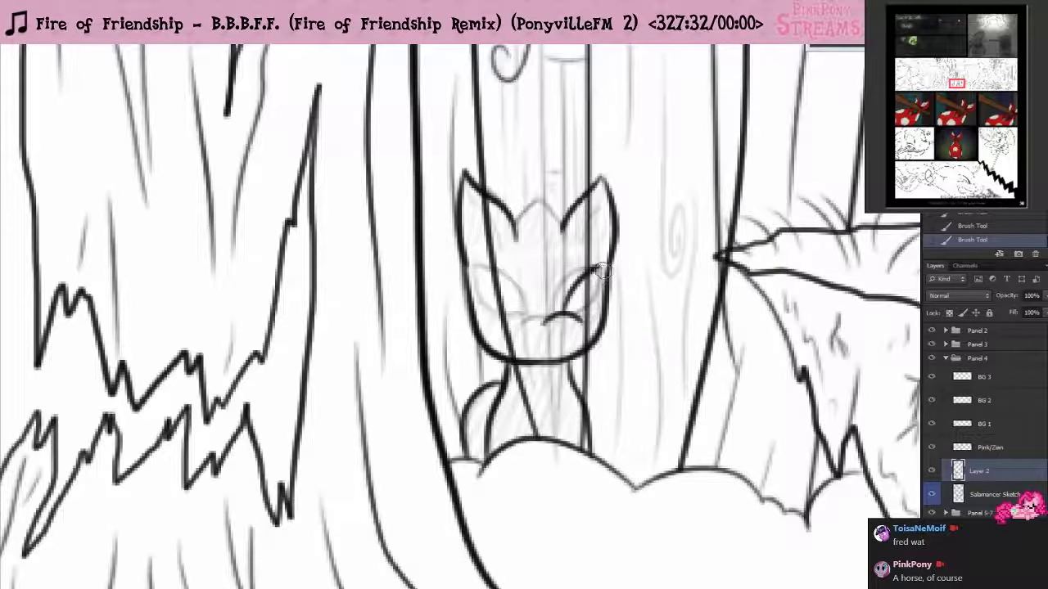
{"action": "left_click_drag", "start_coordinate": [601, 269], "coordinate": [580, 317]}
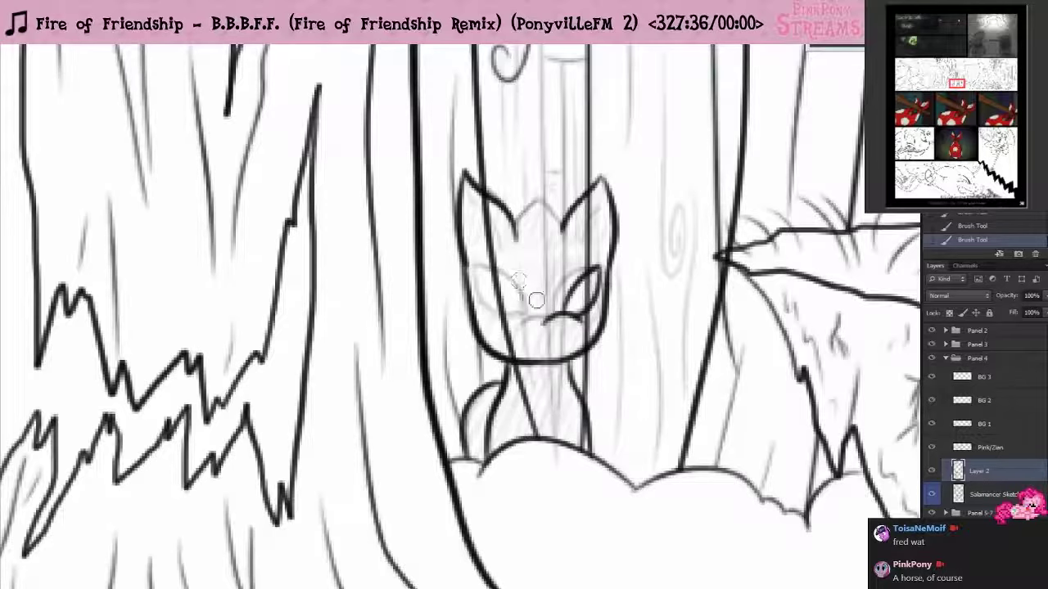
- Ink the creature's left eye as a slanted almond shape reaching from the cheek toward the muzzle
{"action": "mouse_move", "coordinate": [536, 309]}
{"action": "left_mouse_down"}
{"action": "mouse_move", "coordinate": [491, 270]}
{"action": "mouse_move", "coordinate": [533, 323]}
{"action": "mouse_move", "coordinate": [536, 312]}
{"action": "left_mouse_up"}
{"action": "key", "text": "ctrl+z"}
{"action": "left_click_drag", "start_coordinate": [487, 272], "coordinate": [538, 316]}
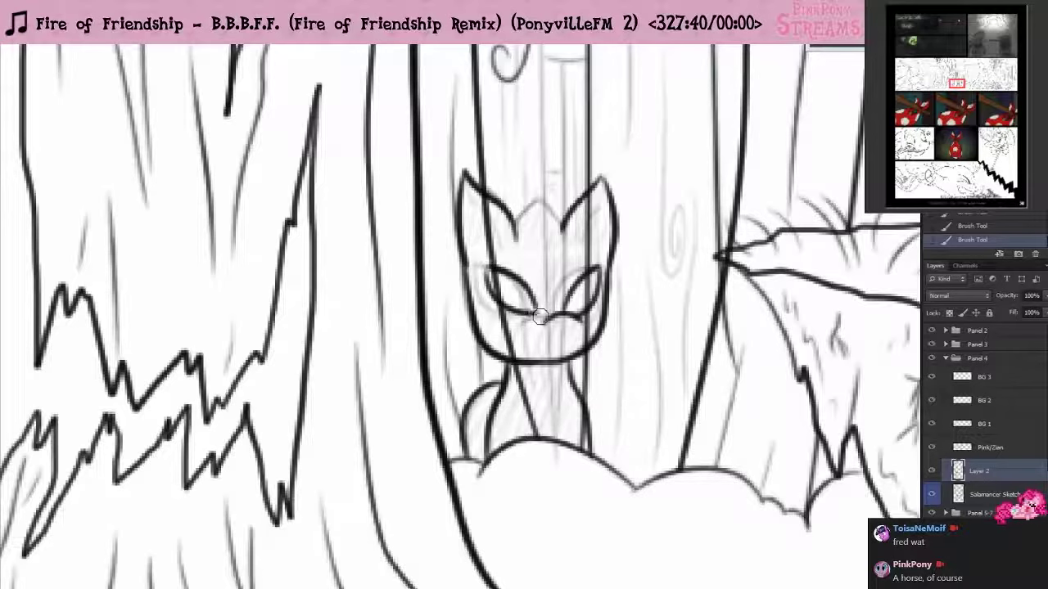
{"action": "key", "text": "ctrl+z"}
{"action": "mouse_move", "coordinate": [490, 272]}
{"action": "left_mouse_down"}
{"action": "mouse_move", "coordinate": [486, 299]}
{"action": "mouse_move", "coordinate": [539, 317]}
{"action": "left_mouse_up"}
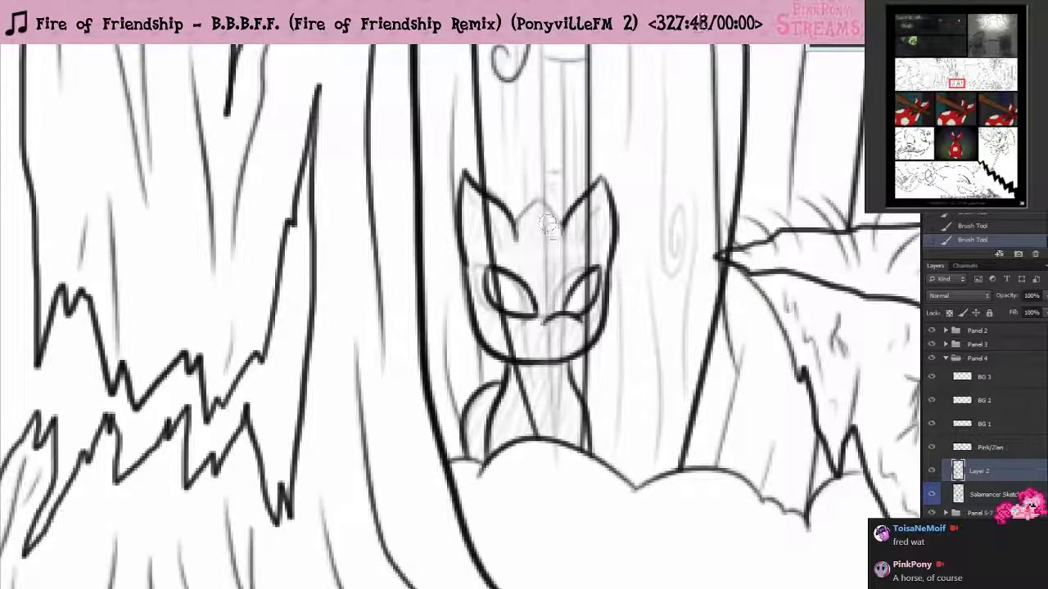
- Trim the lower end of the right ear's inner edge and ink the pointed hair tuft between the ears
{"action": "left_click_drag", "start_coordinate": [554, 231], "coordinate": [563, 224]}
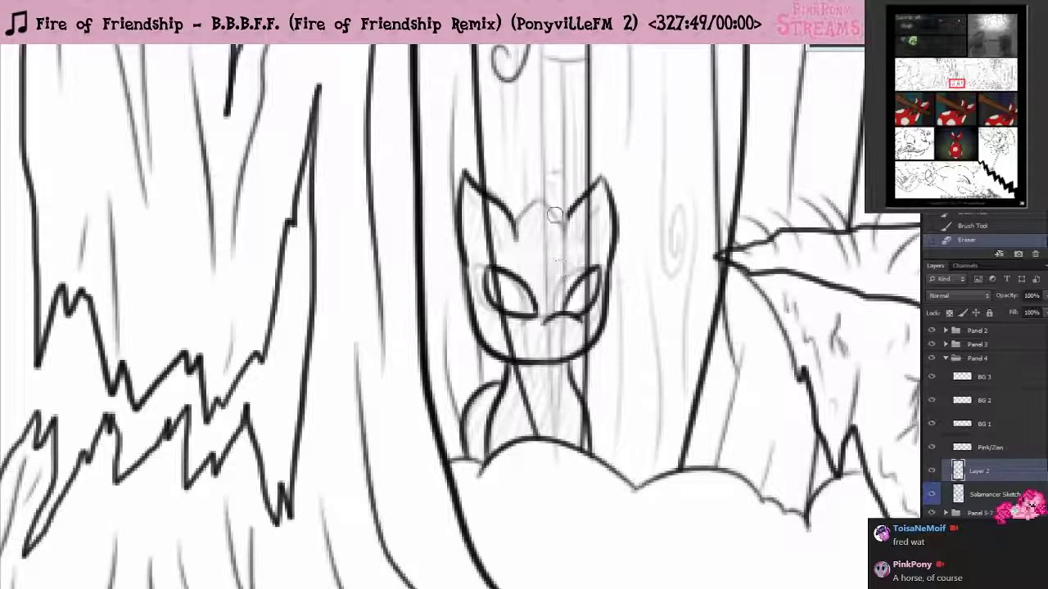
{"action": "key", "text": "b"}
{"action": "mouse_move", "coordinate": [548, 201]}
{"action": "left_mouse_down"}
{"action": "mouse_move", "coordinate": [576, 246]}
{"action": "mouse_move", "coordinate": [551, 196]}
{"action": "mouse_move", "coordinate": [523, 238]}
{"action": "mouse_move", "coordinate": [540, 204]}
{"action": "mouse_move", "coordinate": [530, 235]}
{"action": "left_mouse_up"}
{"action": "key", "text": "ctrl+z"}
{"action": "key", "text": "ctrl+z"}
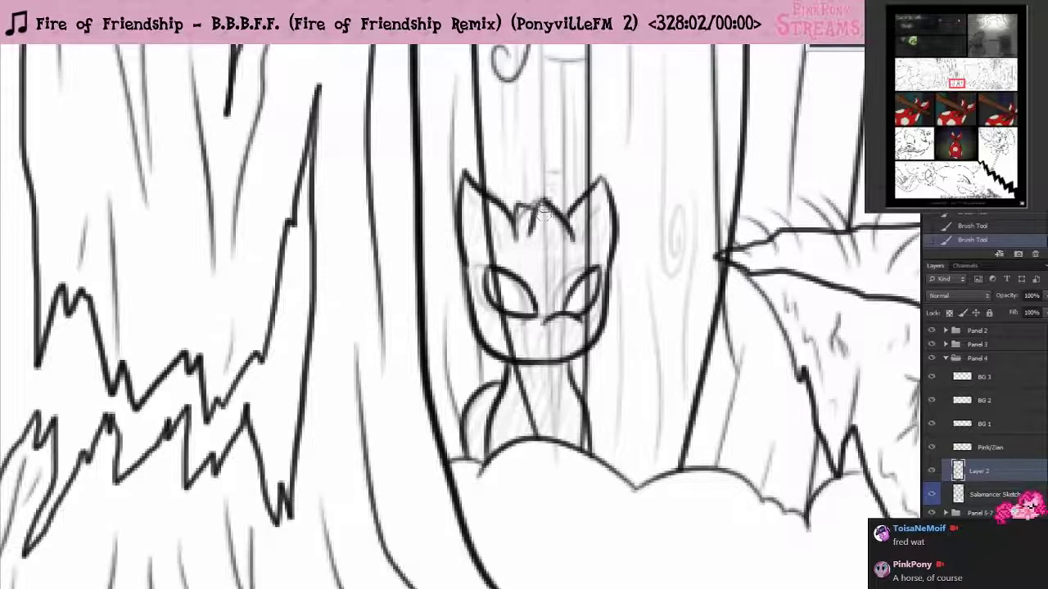
{"action": "left_click_drag", "start_coordinate": [541, 204], "coordinate": [530, 235]}
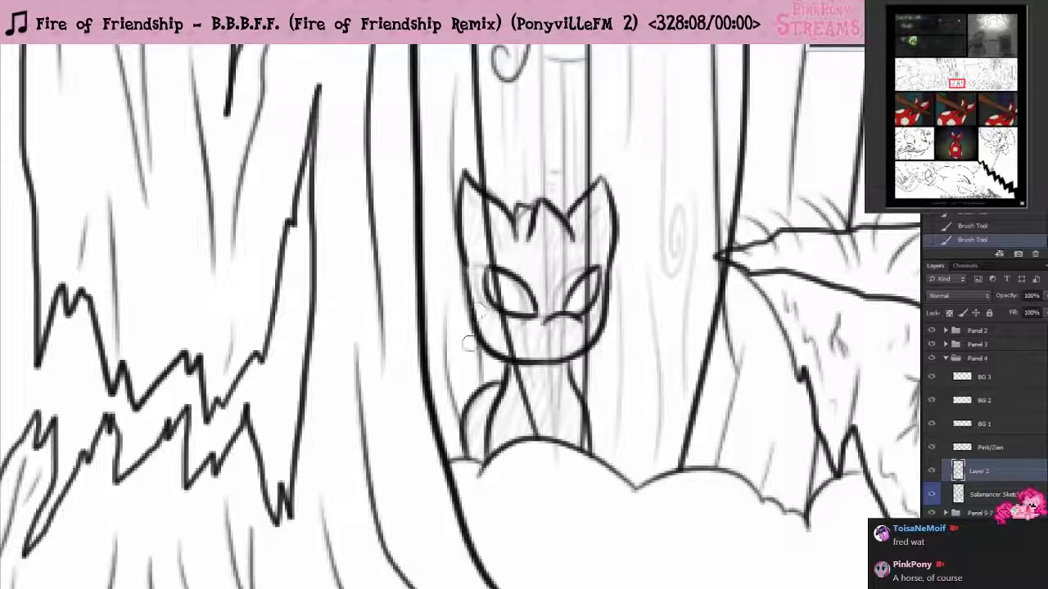
- Erase and redraw the creature's left cheek and jaw line, and ink the right side of the muzzle
{"action": "mouse_move", "coordinate": [455, 314]}
{"action": "left_mouse_down"}
{"action": "mouse_move", "coordinate": [491, 364]}
{"action": "mouse_move", "coordinate": [471, 360]}
{"action": "left_mouse_up"}
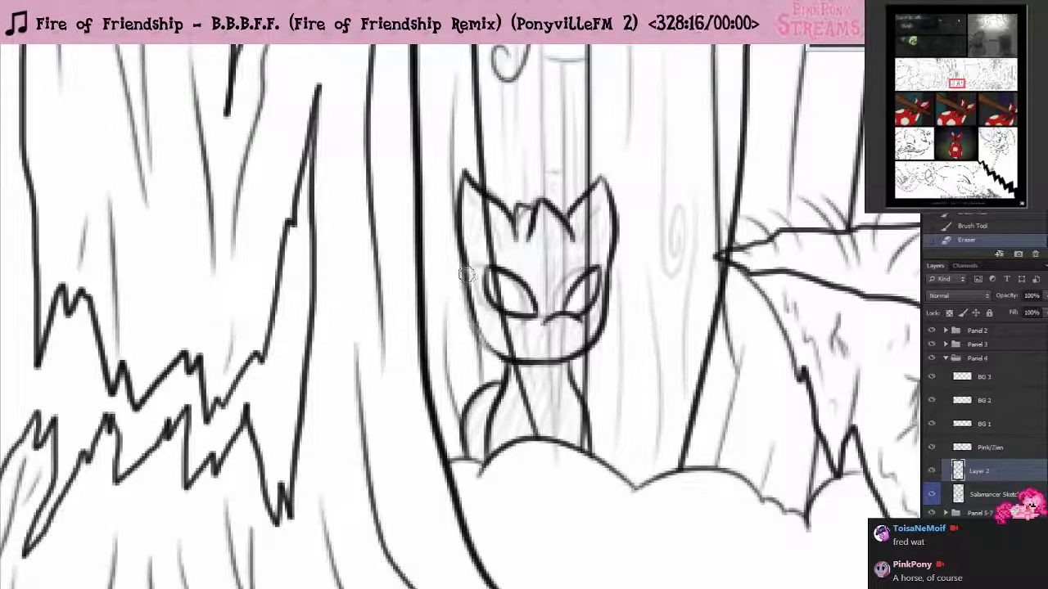
{"action": "left_click_drag", "start_coordinate": [471, 301], "coordinate": [519, 369]}
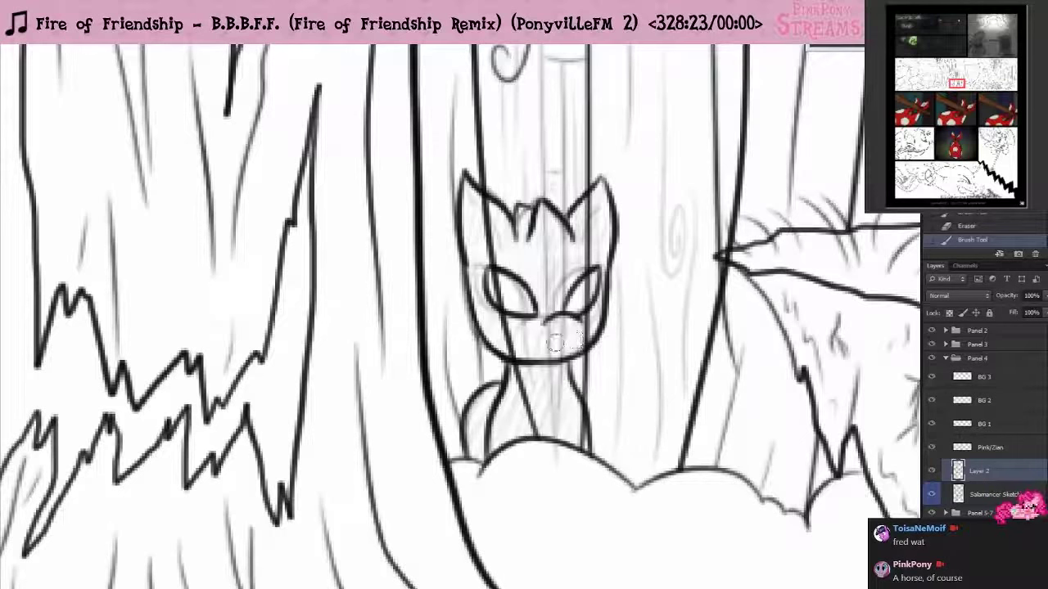
{"action": "left_click_drag", "start_coordinate": [574, 334], "coordinate": [604, 321]}
{"action": "key", "text": "ctrl+z"}
{"action": "mouse_move", "coordinate": [532, 363]}
{"action": "left_mouse_down"}
{"action": "mouse_move", "coordinate": [601, 343]}
{"action": "mouse_move", "coordinate": [596, 351]}
{"action": "left_mouse_up"}
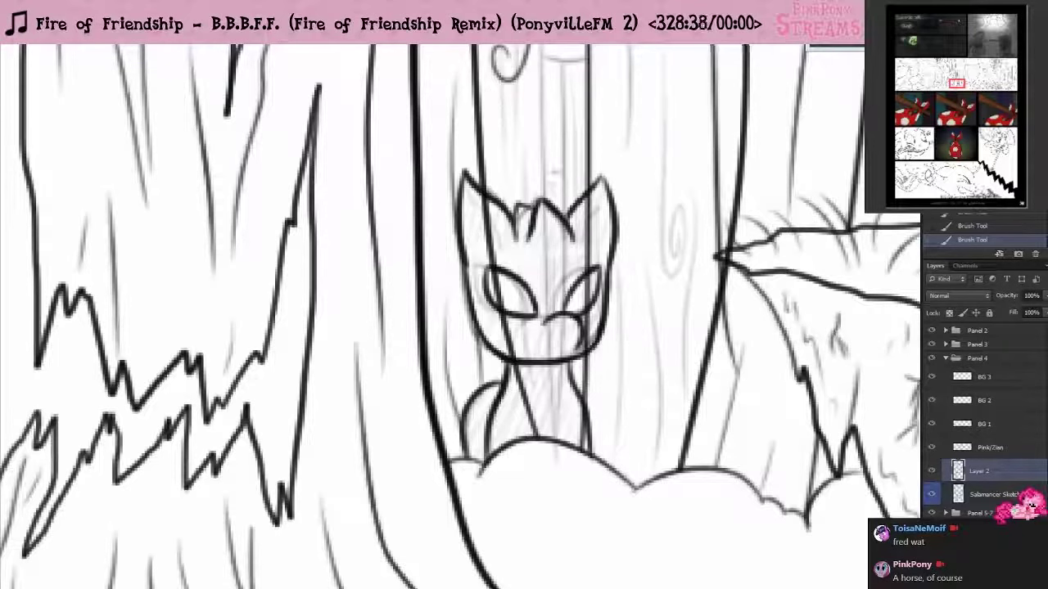
- Check the creature against the reference comic page, and hide the Salamancer Sketch layer to review the clean line art
{"action": "key", "text": "alt+Tab"}
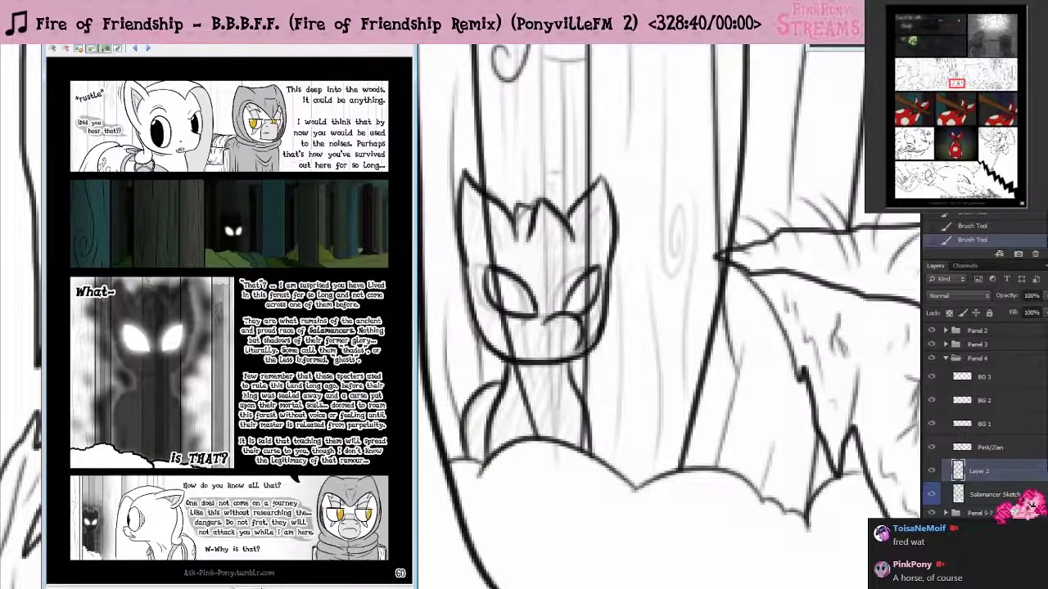
{"action": "key", "text": "alt+Tab"}
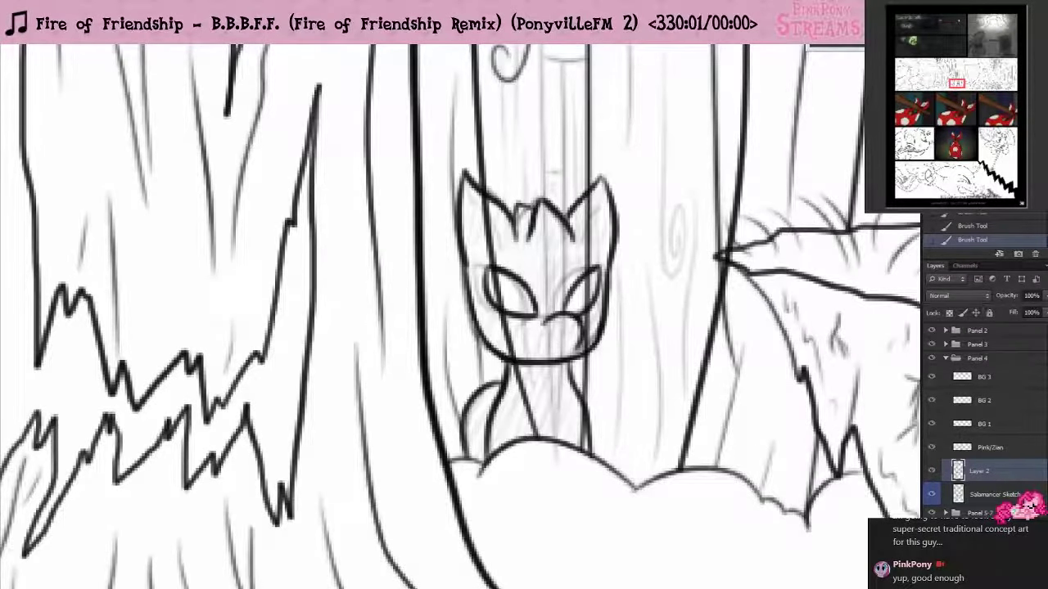
{"action": "left_click", "coordinate": [933, 494]}
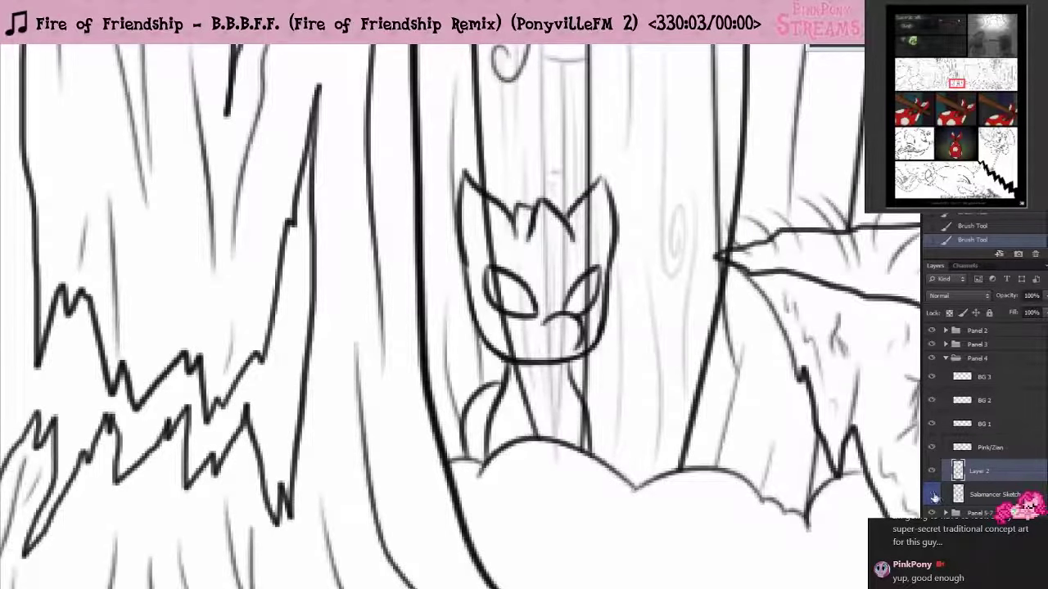
{"action": "scroll", "coordinate": [747, 460], "scroll_direction": "down", "scroll_amount": 8}
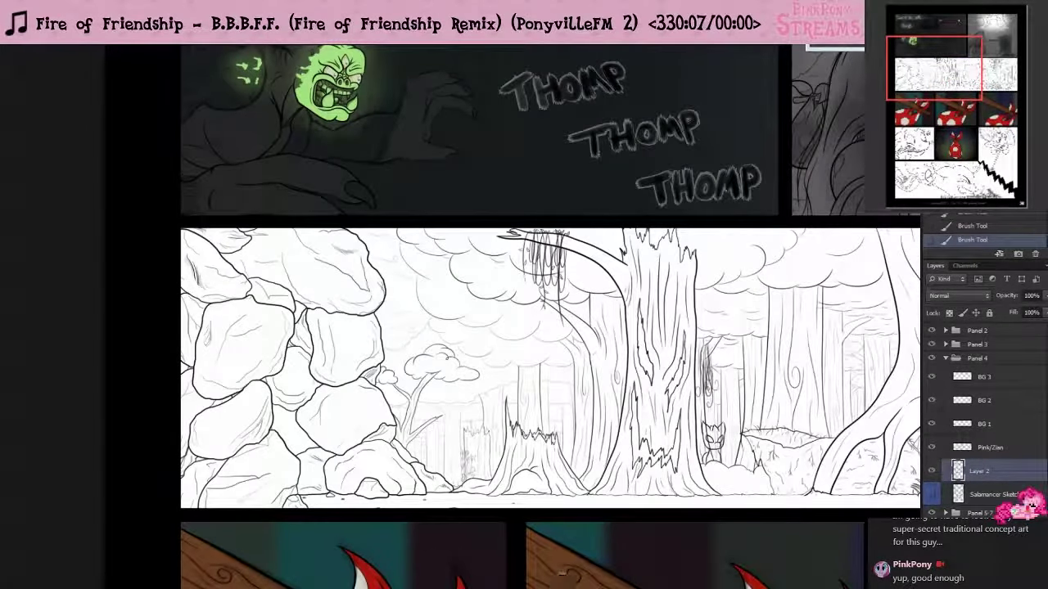
{"action": "scroll", "coordinate": [461, 315], "scroll_direction": "right", "scroll_amount": 5}
- Clean up the join between the left ear and cheek by erasing stray edges and re-inking the outline
{"action": "scroll", "coordinate": [454, 433], "scroll_direction": "up", "scroll_amount": 6}
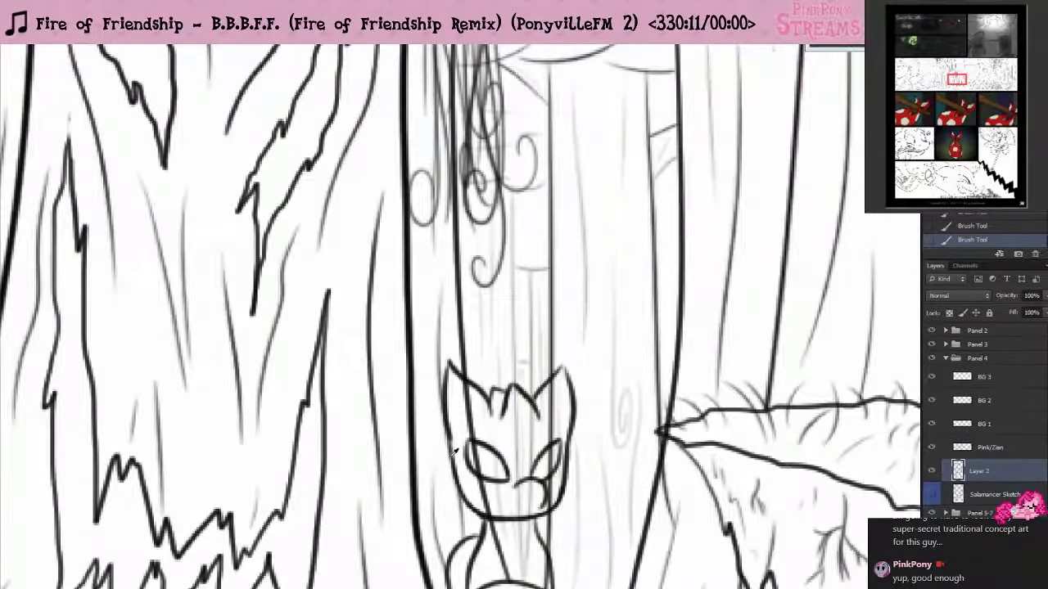
{"action": "scroll", "coordinate": [454, 435], "scroll_direction": "up", "scroll_amount": 2}
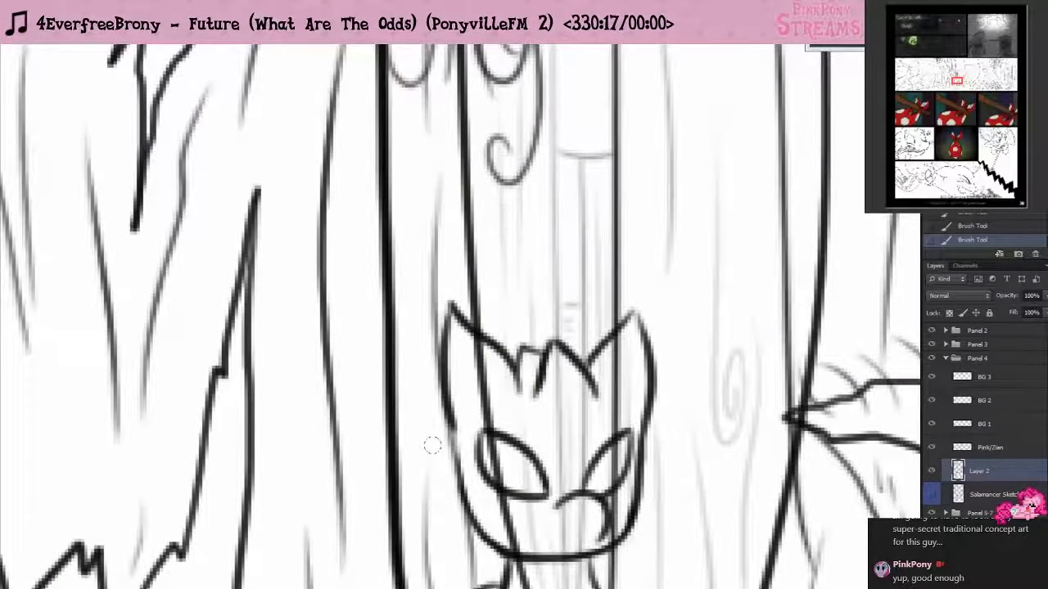
{"action": "left_click_drag", "start_coordinate": [433, 440], "coordinate": [434, 459]}
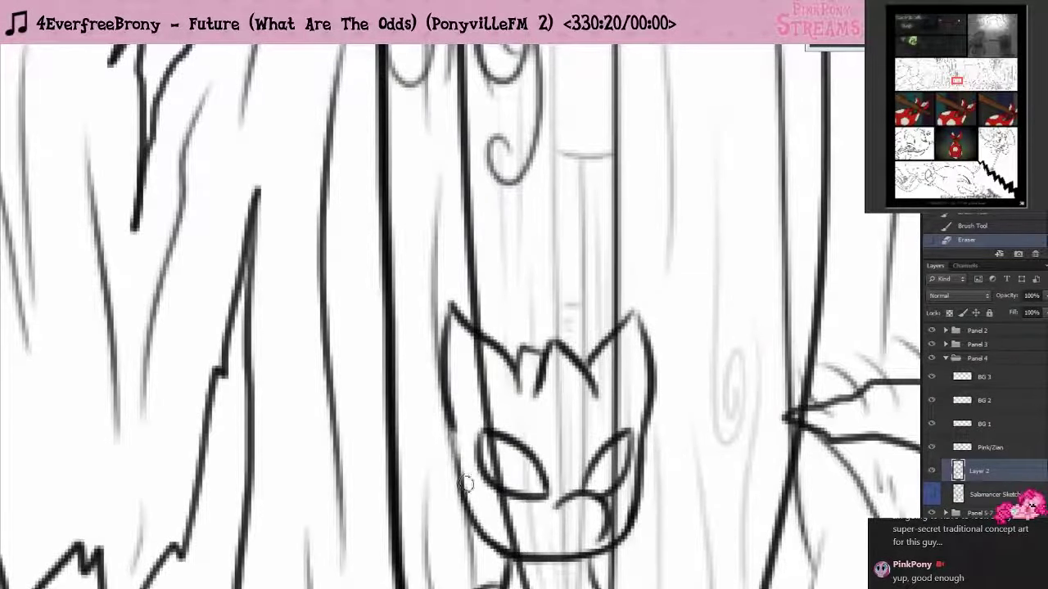
{"action": "mouse_move", "coordinate": [449, 422]}
{"action": "left_mouse_down"}
{"action": "mouse_move", "coordinate": [461, 446]}
{"action": "mouse_move", "coordinate": [432, 405]}
{"action": "mouse_move", "coordinate": [468, 481]}
{"action": "left_mouse_up"}
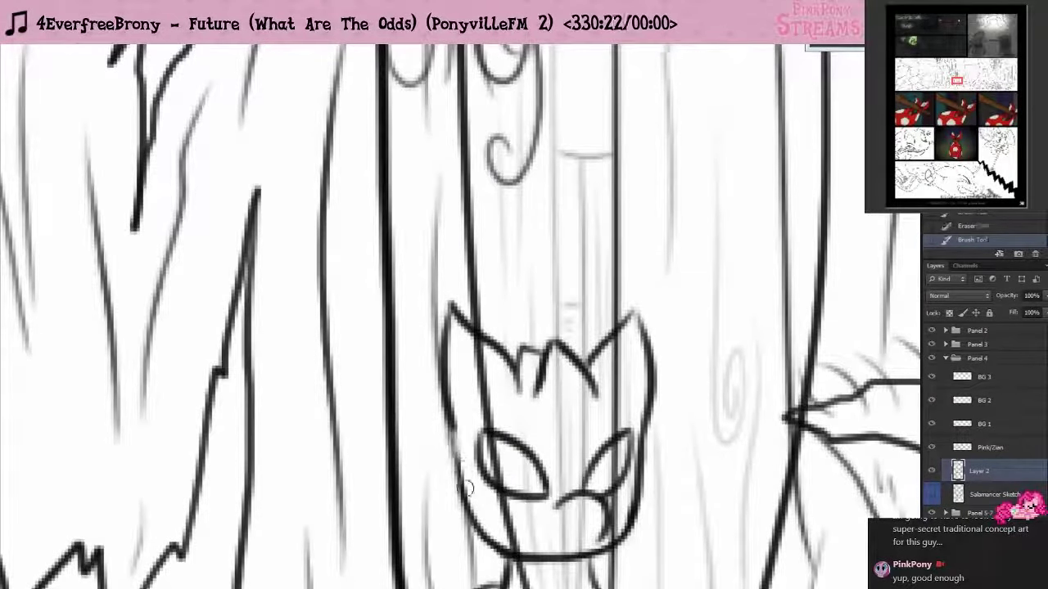
{"action": "left_click_drag", "start_coordinate": [453, 429], "coordinate": [464, 484]}
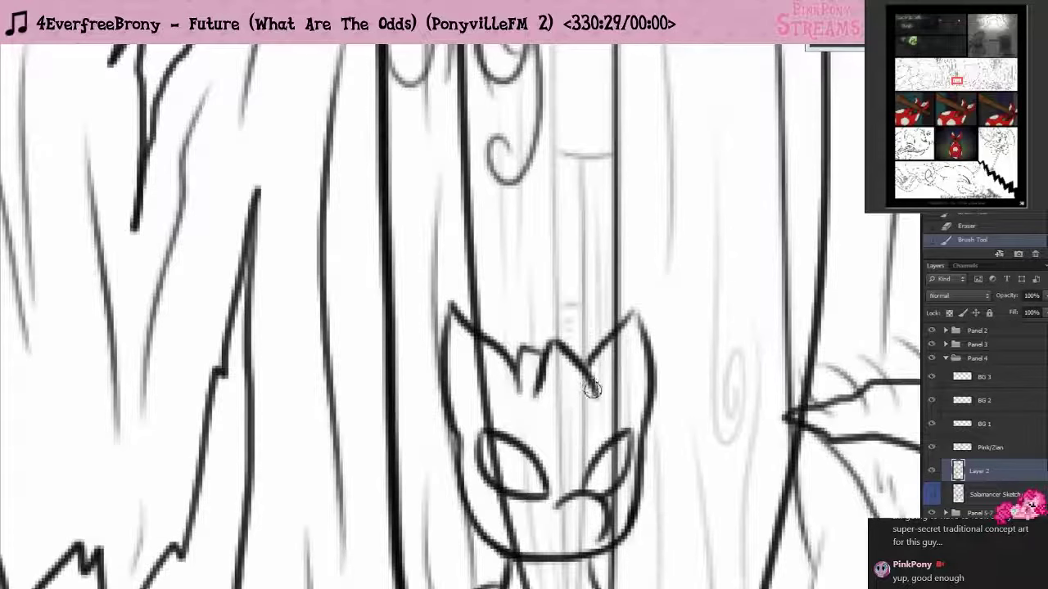
- Rename the creature's line art layer as Salamancer, and briefly compare it with the hidden sketch layer
{"action": "scroll", "coordinate": [594, 388], "scroll_direction": "down", "scroll_amount": 1}
{"action": "scroll", "coordinate": [594, 388], "scroll_direction": "down", "scroll_amount": 3}
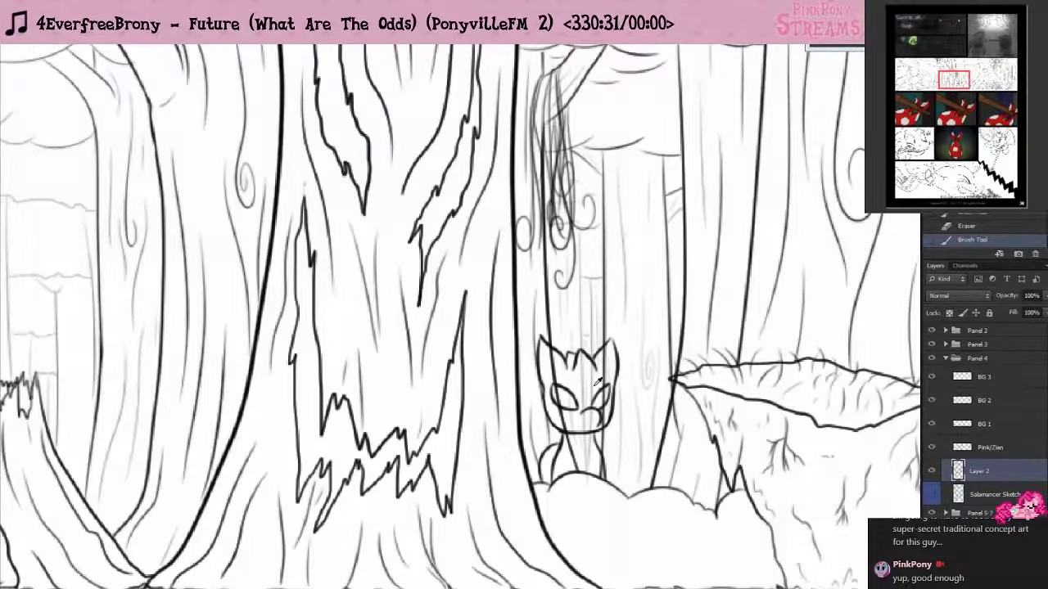
{"action": "double_click", "coordinate": [979, 471]}
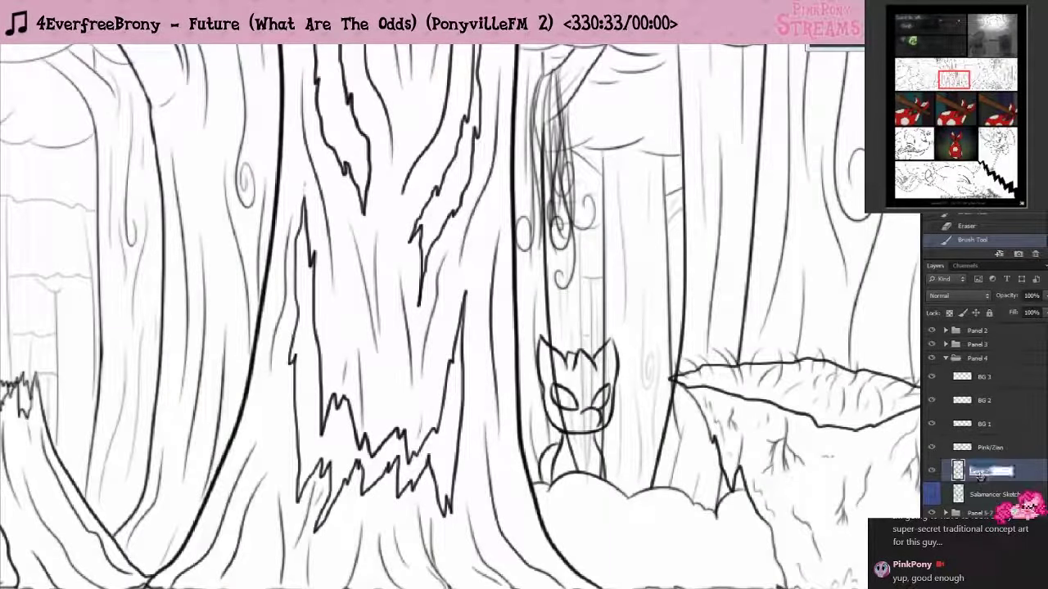
{"action": "type", "text": "Salamancer"}
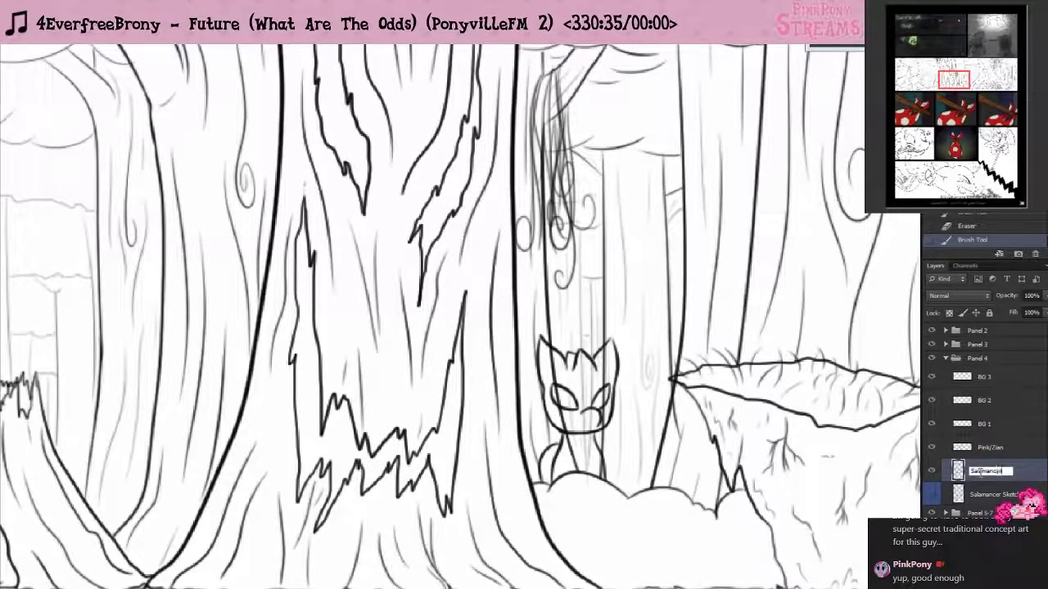
{"action": "key", "text": "Return"}
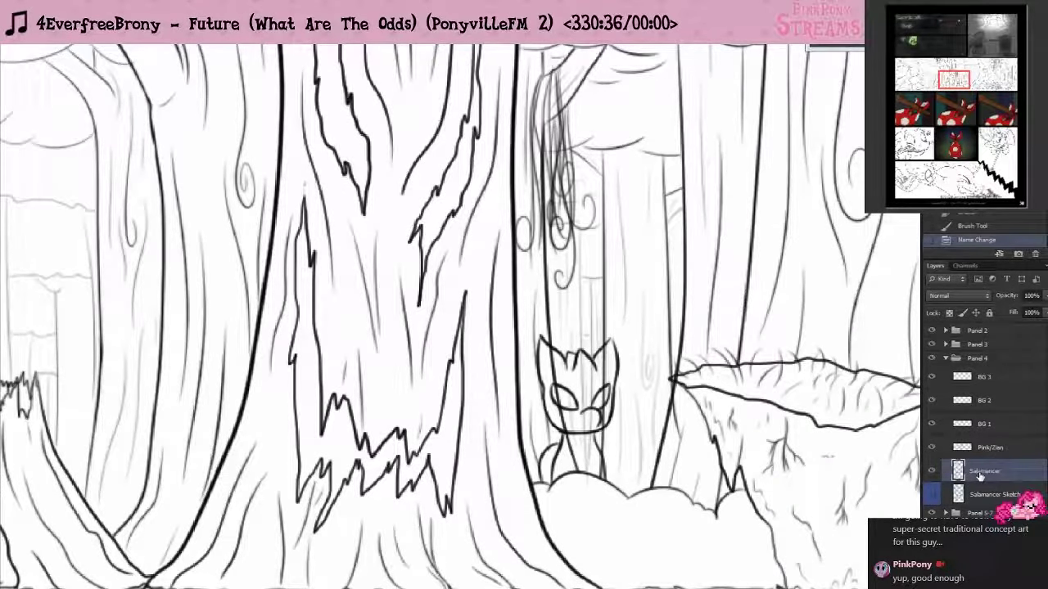
{"action": "left_click", "coordinate": [934, 496]}
{"action": "left_click", "coordinate": [934, 496]}
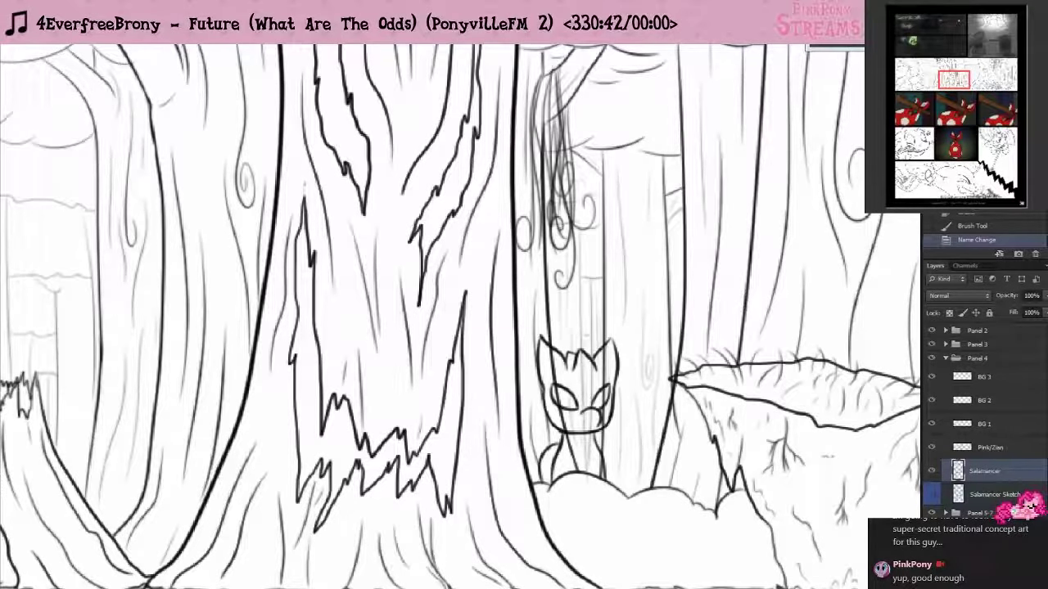
- Create a new layer and place it directly below the Salamancer layer
{"action": "key", "text": "ctrl+shift+alt+n"}
{"action": "left_click_drag", "start_coordinate": [991, 471], "coordinate": [989, 501]}
{"action": "left_click_drag", "start_coordinate": [573, 442], "coordinate": [627, 449]}
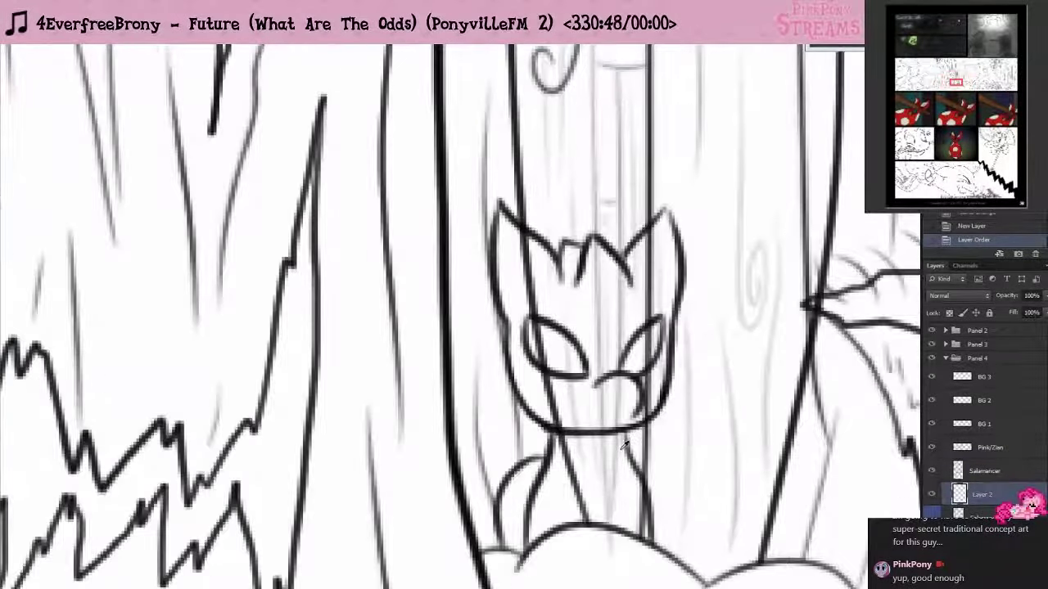
{"action": "scroll", "coordinate": [670, 478], "scroll_direction": "down", "scroll_amount": 2}
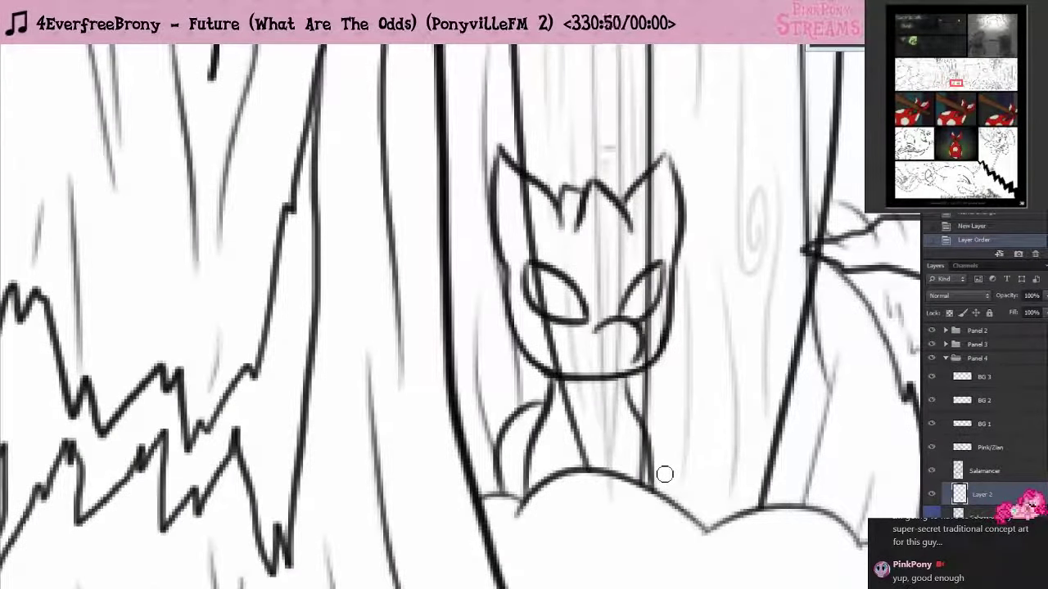
- On the BG 3 layer, erase a small spot just inside the top of the bush below the creature
{"action": "left_click", "coordinate": [931, 376]}
{"action": "left_click", "coordinate": [931, 377]}
{"action": "left_click", "coordinate": [974, 377]}
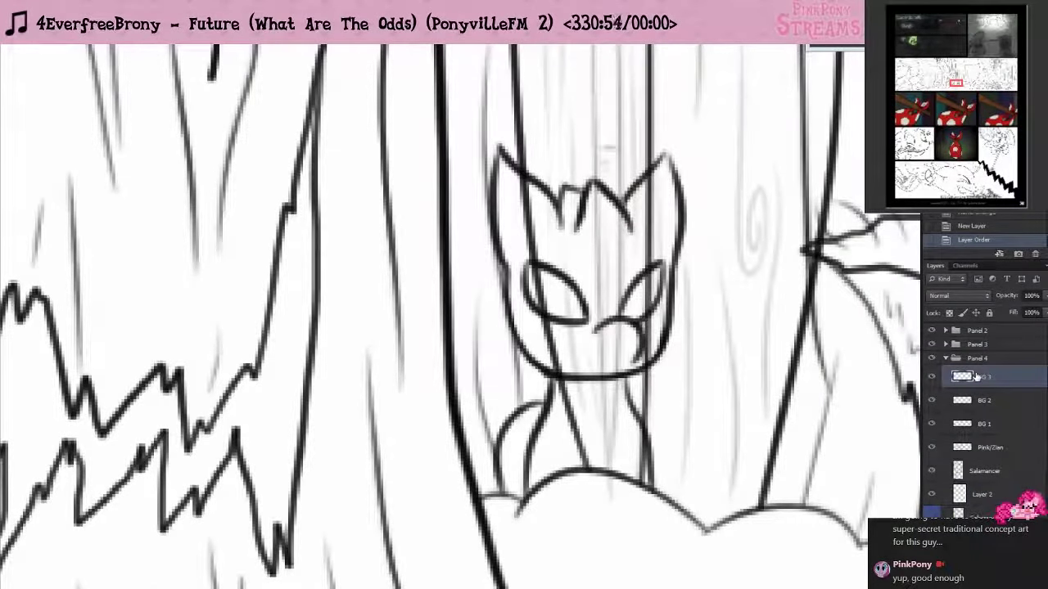
{"action": "left_click_drag", "start_coordinate": [603, 486], "coordinate": [591, 490]}
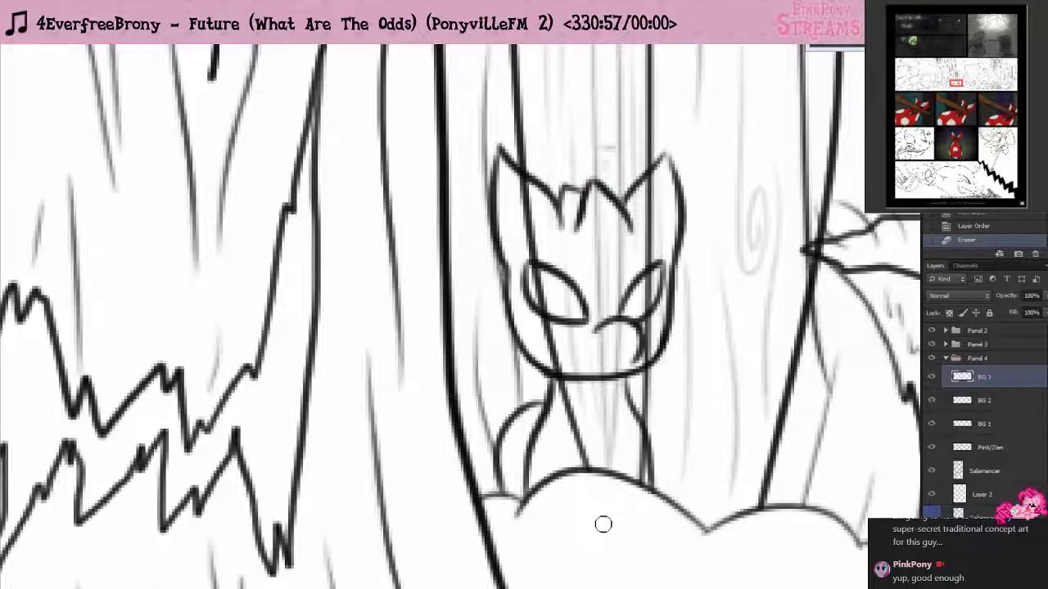
- Rename the new layer below the Salamancer layer as Salamancer Fill
{"action": "scroll", "coordinate": [1011, 466], "scroll_direction": "down", "scroll_amount": 1}
{"action": "double_click", "coordinate": [982, 453]}
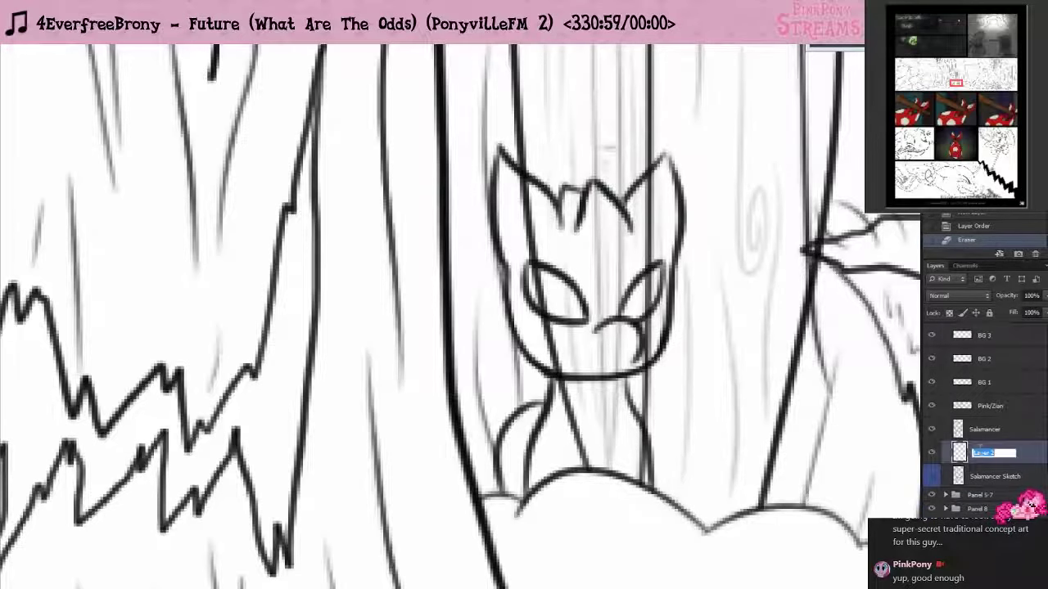
{"action": "type", "text": "Salamancer Lines"}
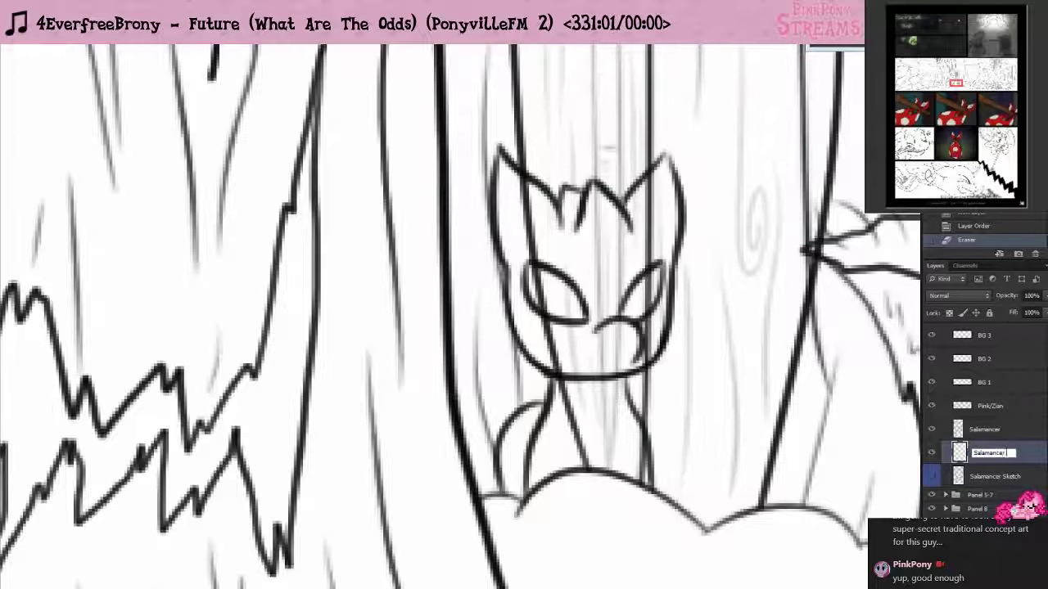
{"action": "key", "text": "Return"}
{"action": "key", "text": "Return"}
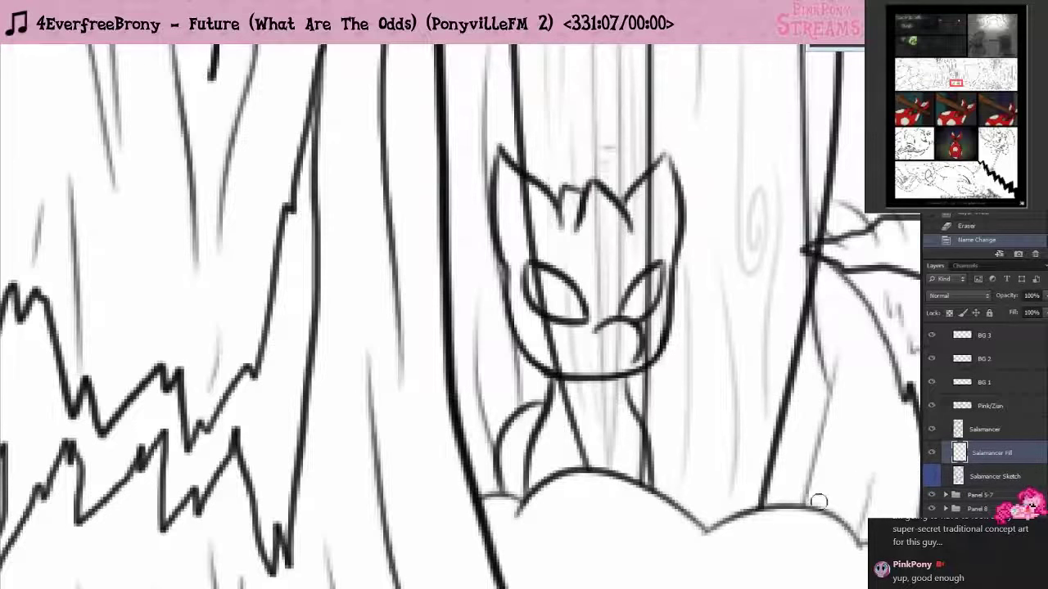
- Switch to the image viewer and examine the creature's earlier design on finished comic page 60, then return to the drawing
{"action": "key", "text": "alt+Tab"}
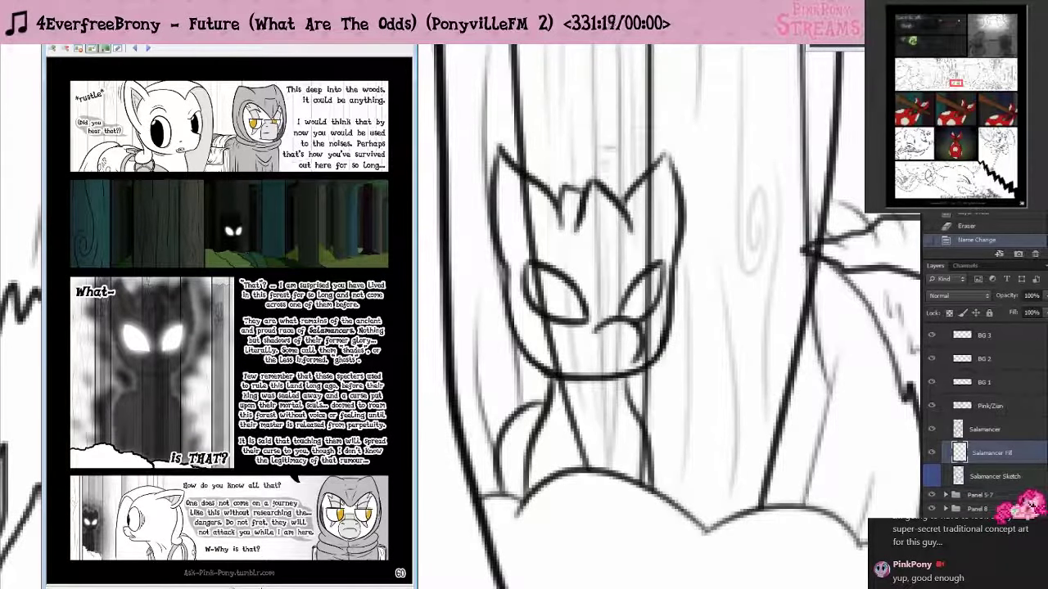
{"action": "left_click", "coordinate": [80, 49]}
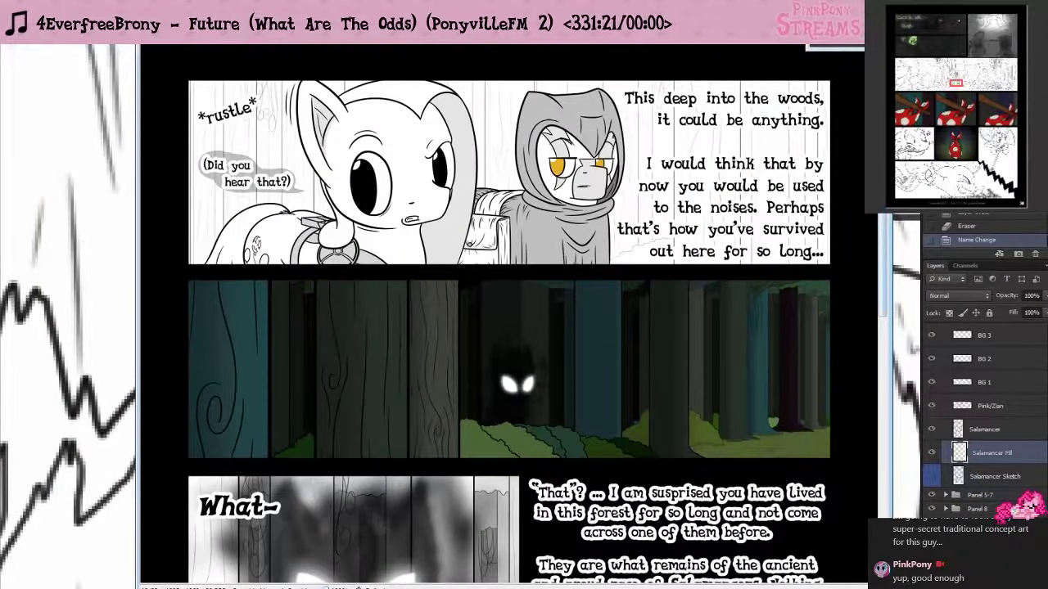
{"action": "left_click_drag", "start_coordinate": [884, 236], "coordinate": [888, 304]}
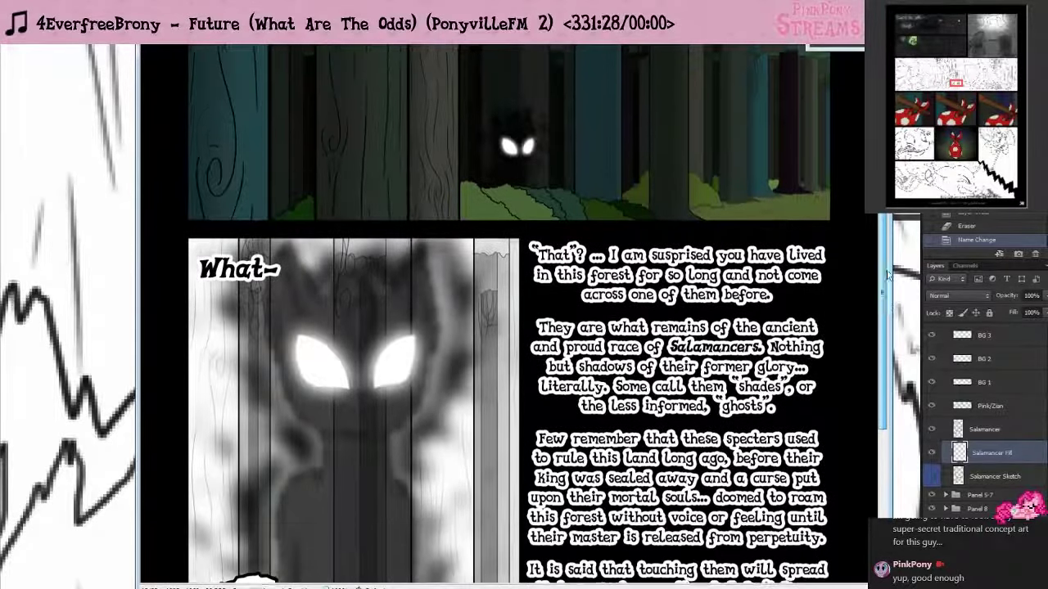
{"action": "left_click_drag", "start_coordinate": [888, 304], "coordinate": [888, 454]}
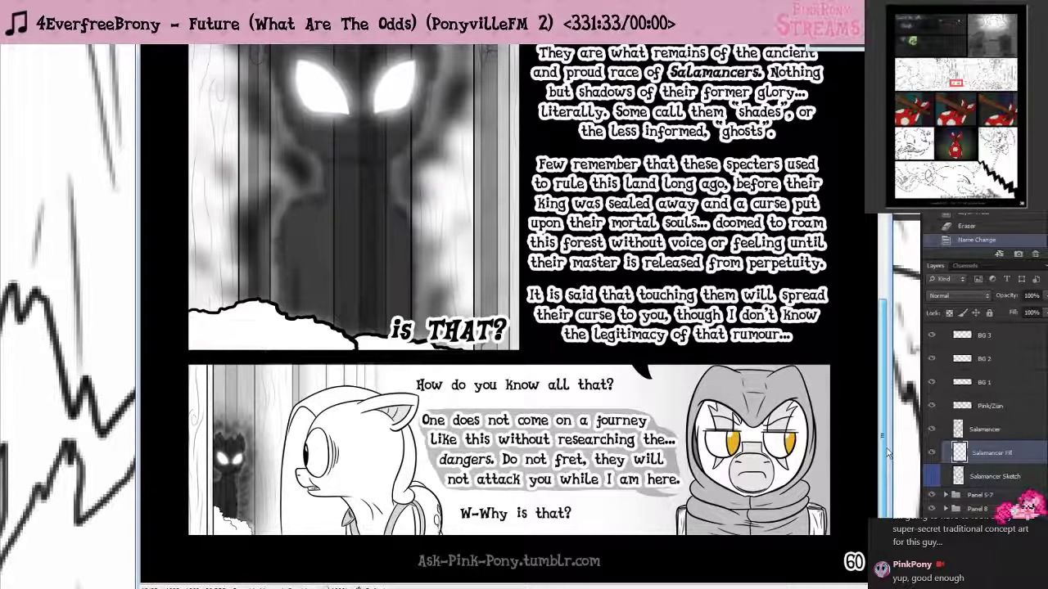
{"action": "left_click_drag", "start_coordinate": [835, 37], "coordinate": [685, 40]}
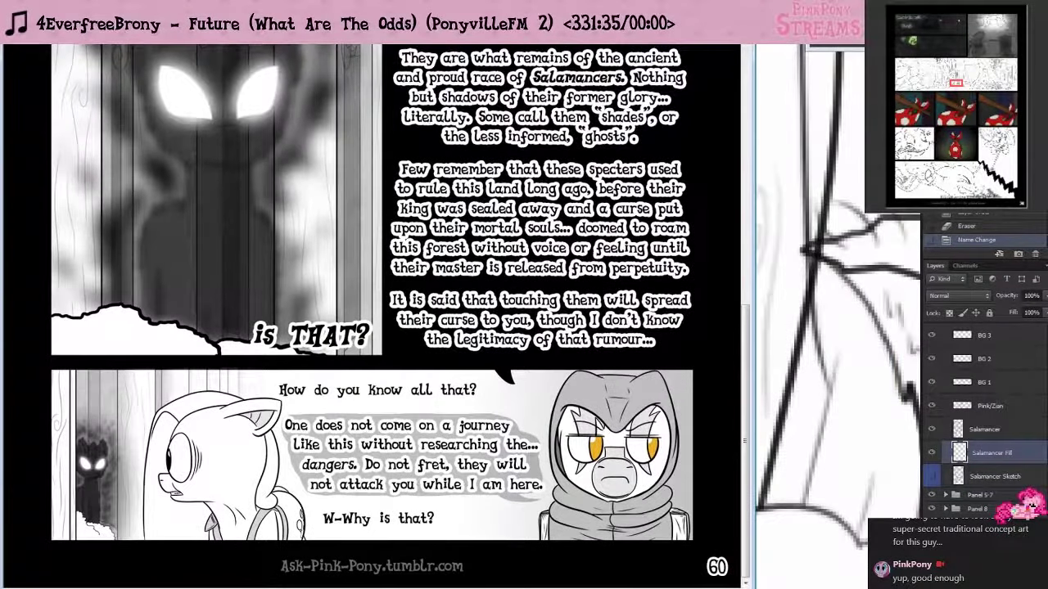
{"action": "key", "text": "alt+Tab"}
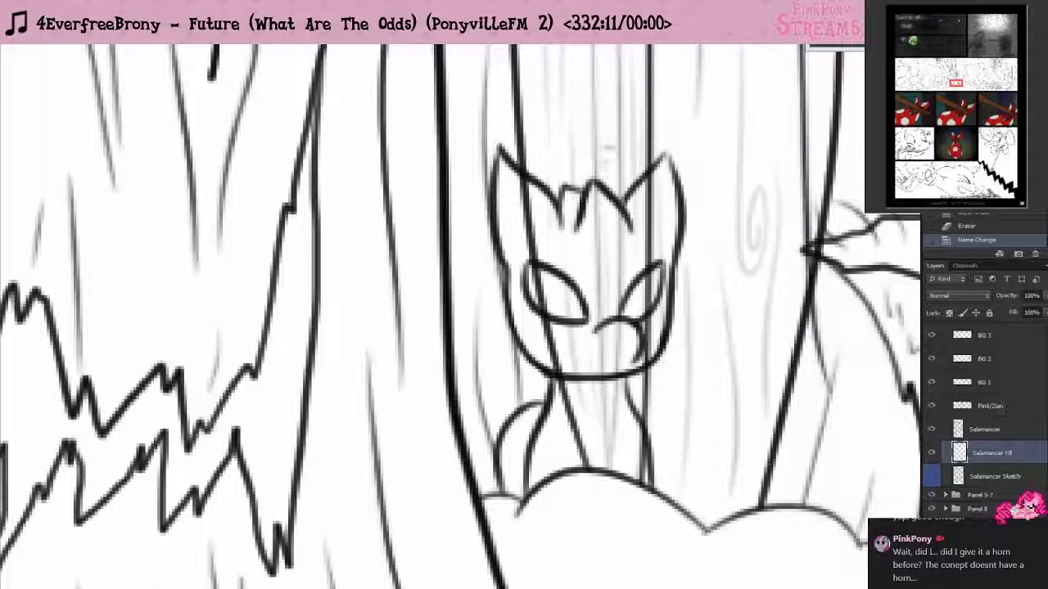
- Switch to the Page060.psd document, enlarge the creature's panel and expand the Panel 3/4 layer group
{"action": "key", "text": "ctrl+Tab"}
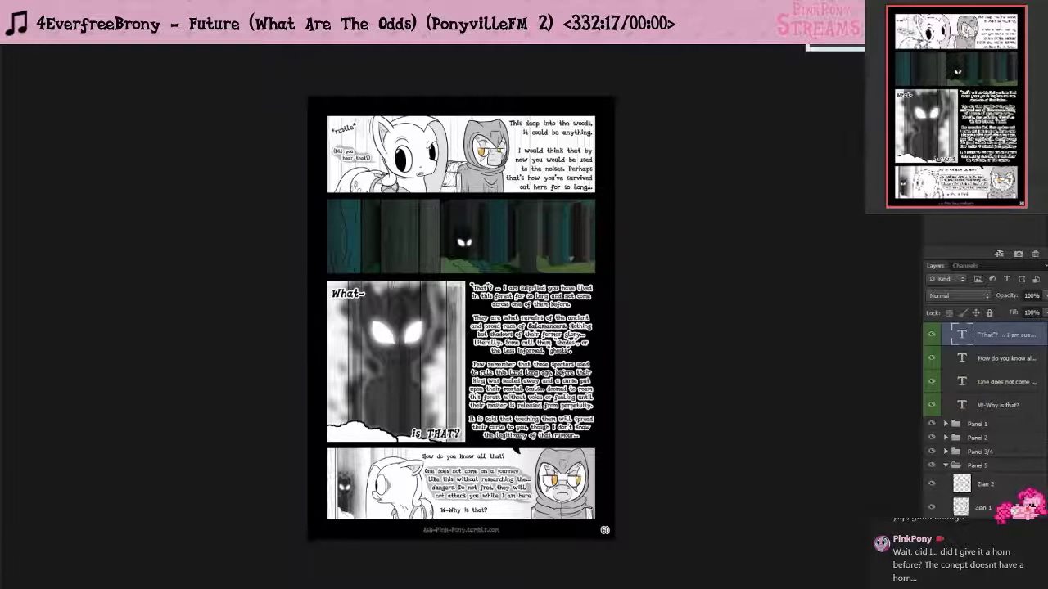
{"action": "scroll", "coordinate": [373, 328], "scroll_direction": "up", "scroll_amount": 3}
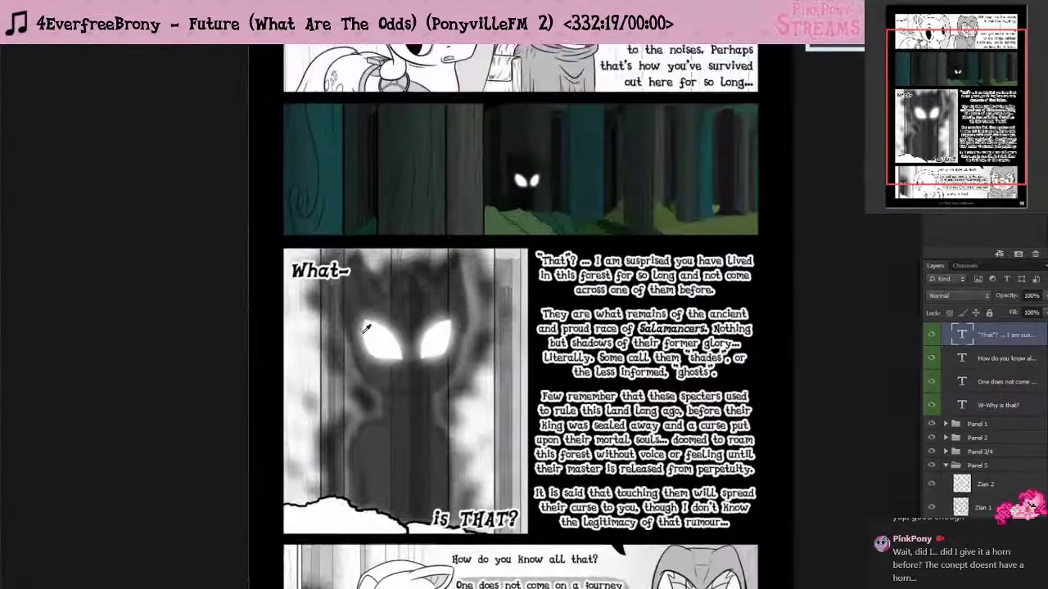
{"action": "scroll", "coordinate": [366, 331], "scroll_direction": "up", "scroll_amount": 2}
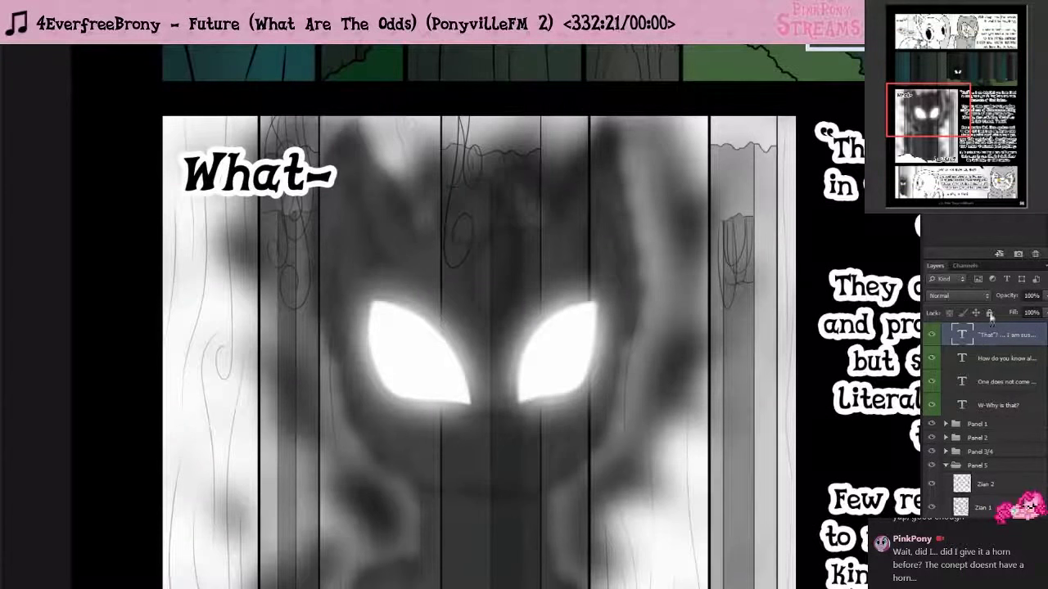
{"action": "scroll", "coordinate": [988, 442], "scroll_direction": "down", "scroll_amount": 2}
{"action": "left_click", "coordinate": [947, 424]}
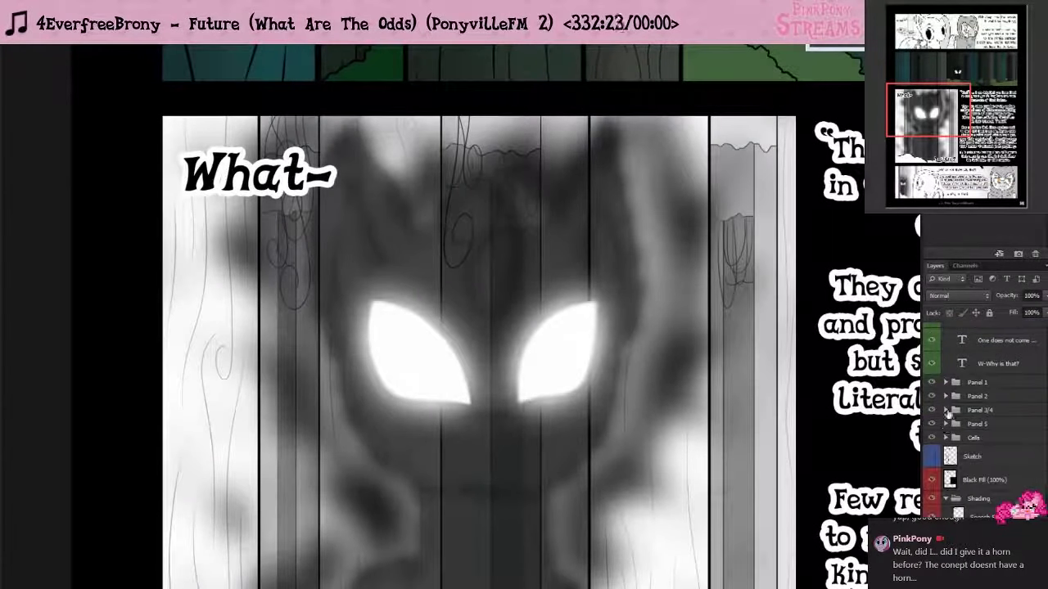
{"action": "left_click", "coordinate": [947, 410]}
{"action": "scroll", "coordinate": [1015, 459], "scroll_direction": "down", "scroll_amount": 3}
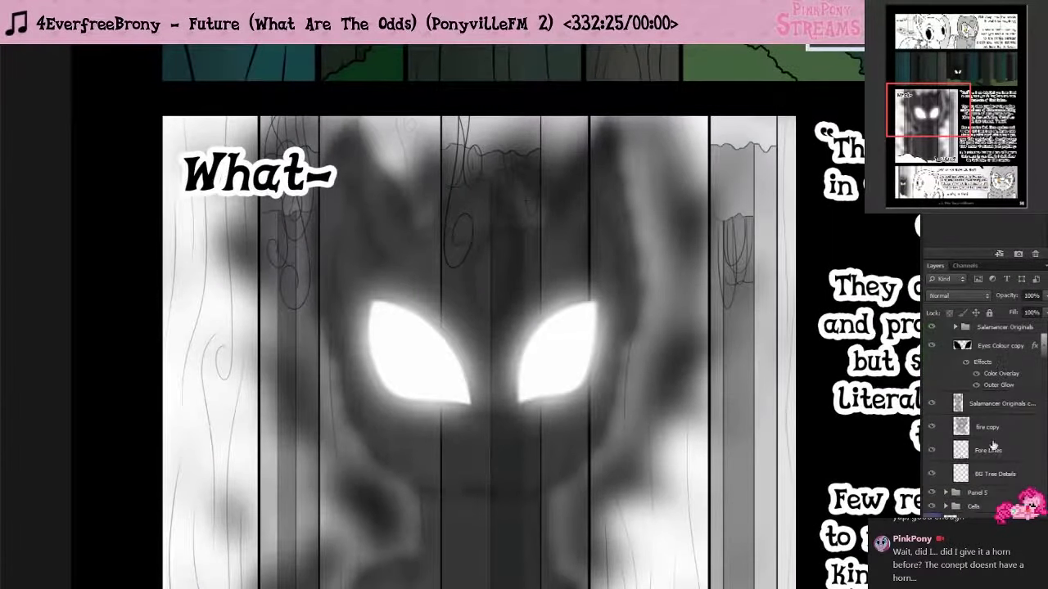
- Hide the creature's dark body and fire copy layers, and inspect the contents of the Salamancer Originals group
{"action": "left_click", "coordinate": [931, 426]}
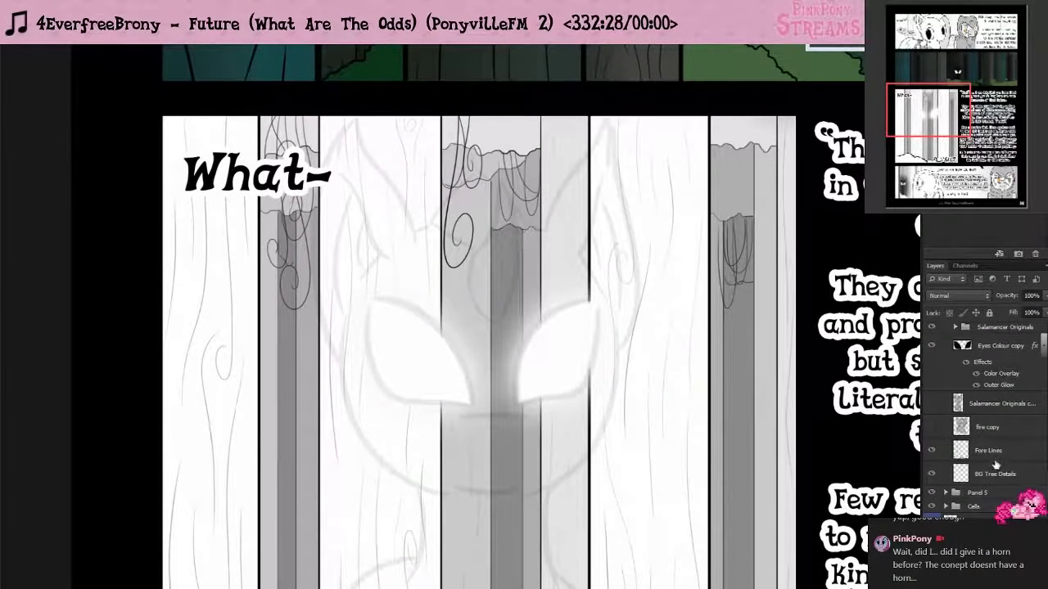
{"action": "left_click", "coordinate": [991, 452]}
{"action": "left_click", "coordinate": [1008, 473]}
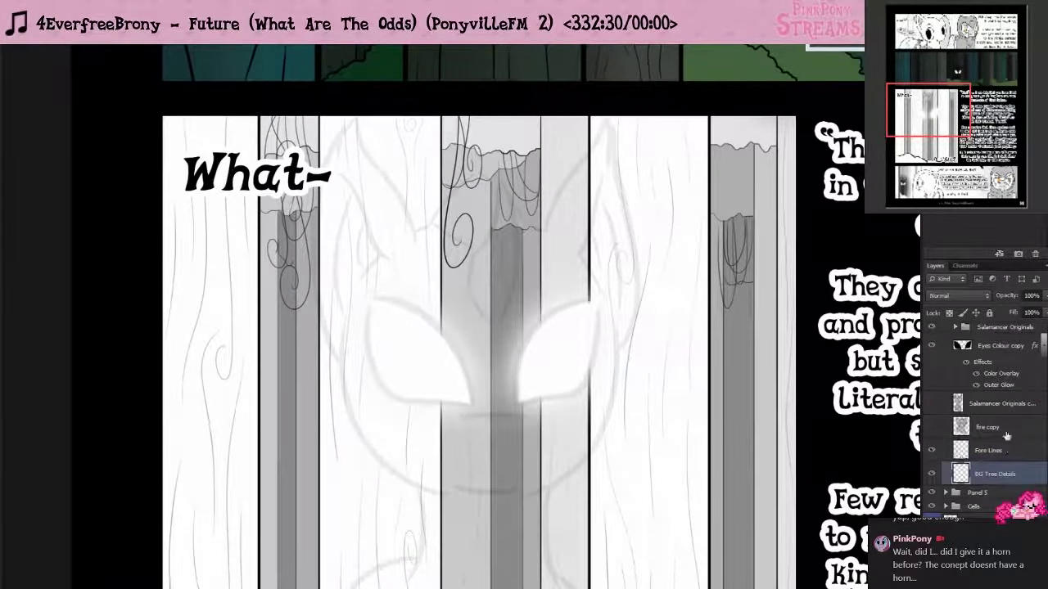
{"action": "scroll", "coordinate": [1012, 450], "scroll_direction": "up", "scroll_amount": 1}
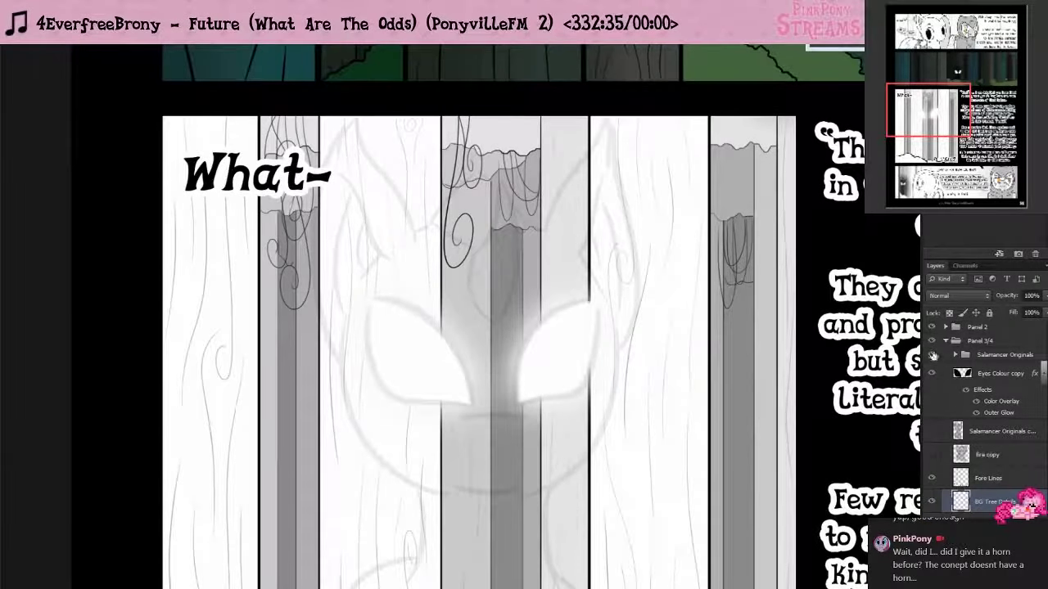
{"action": "left_click", "coordinate": [932, 355]}
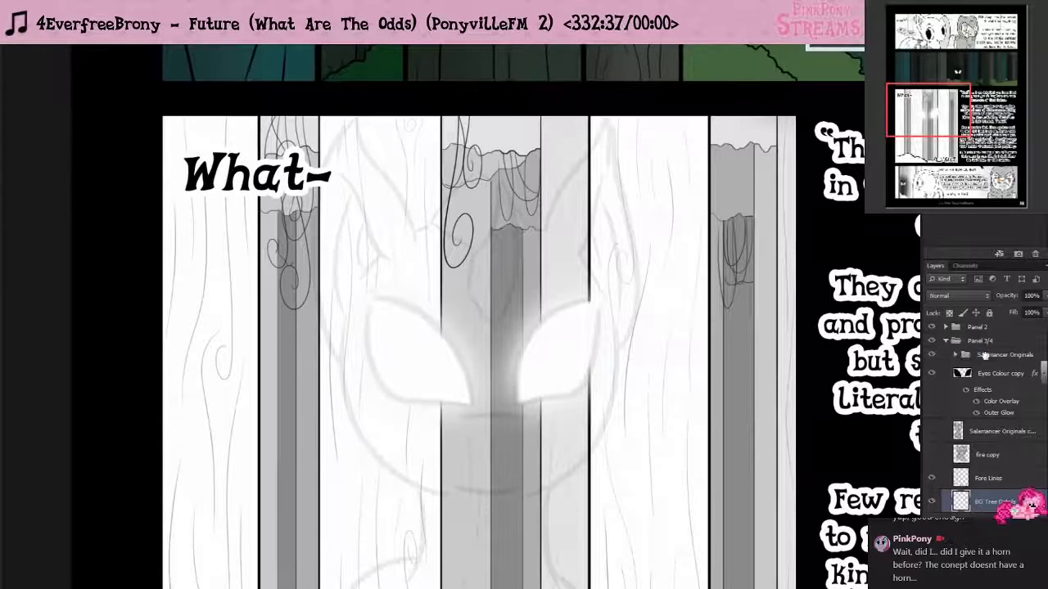
{"action": "left_click", "coordinate": [984, 356]}
{"action": "left_click", "coordinate": [955, 355]}
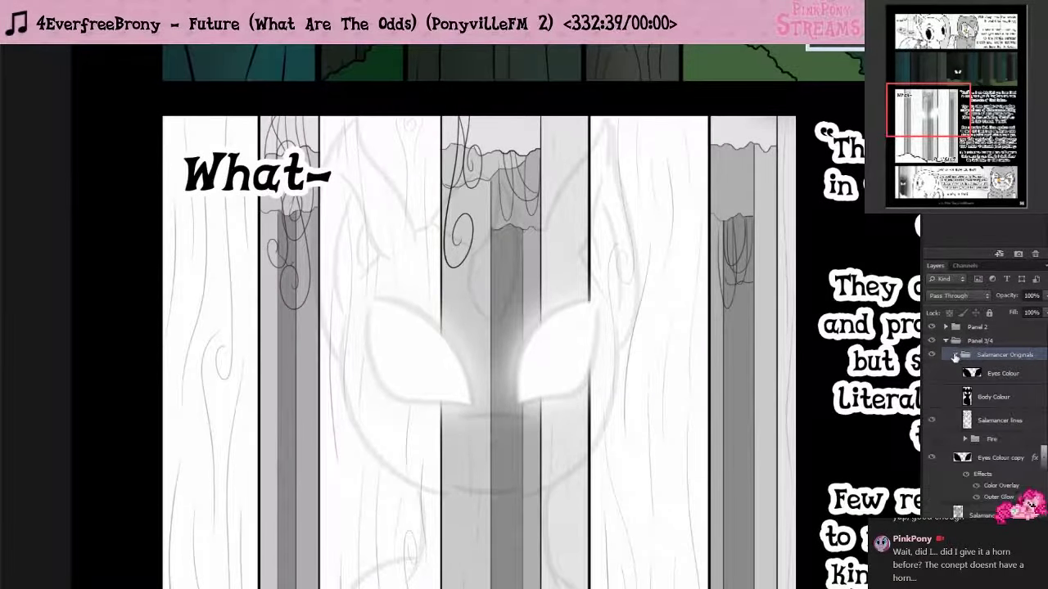
{"action": "left_click", "coordinate": [954, 355]}
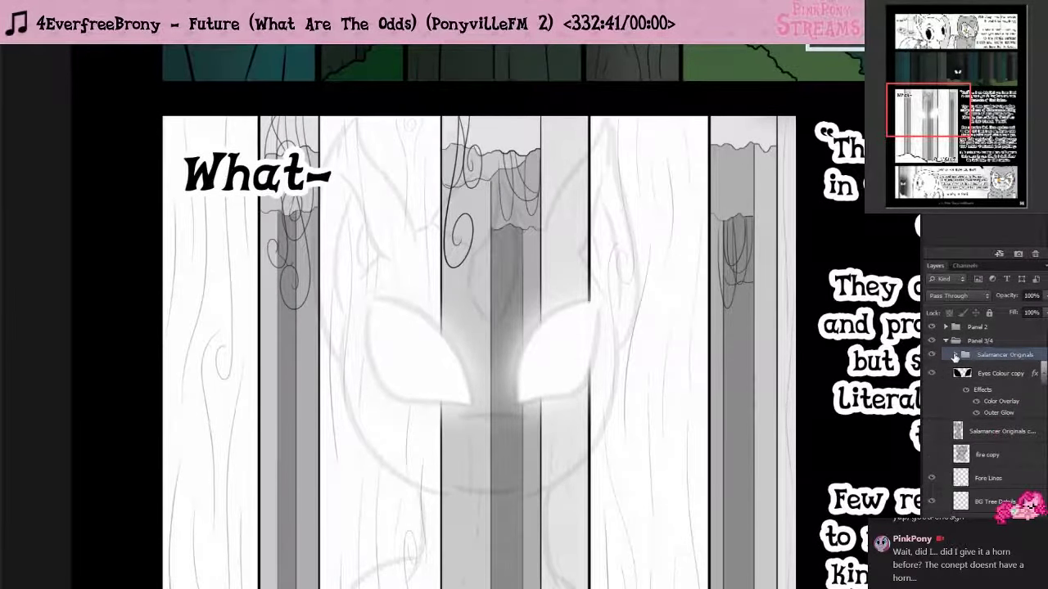
- Hide the Fore Lines, BG Tree Details and Eyes Colour copy layers, and show Salamancer lines at 100% opacity
{"action": "scroll", "coordinate": [513, 456], "scroll_direction": "down", "scroll_amount": 2}
{"action": "scroll", "coordinate": [513, 456], "scroll_direction": "up", "scroll_amount": 1}
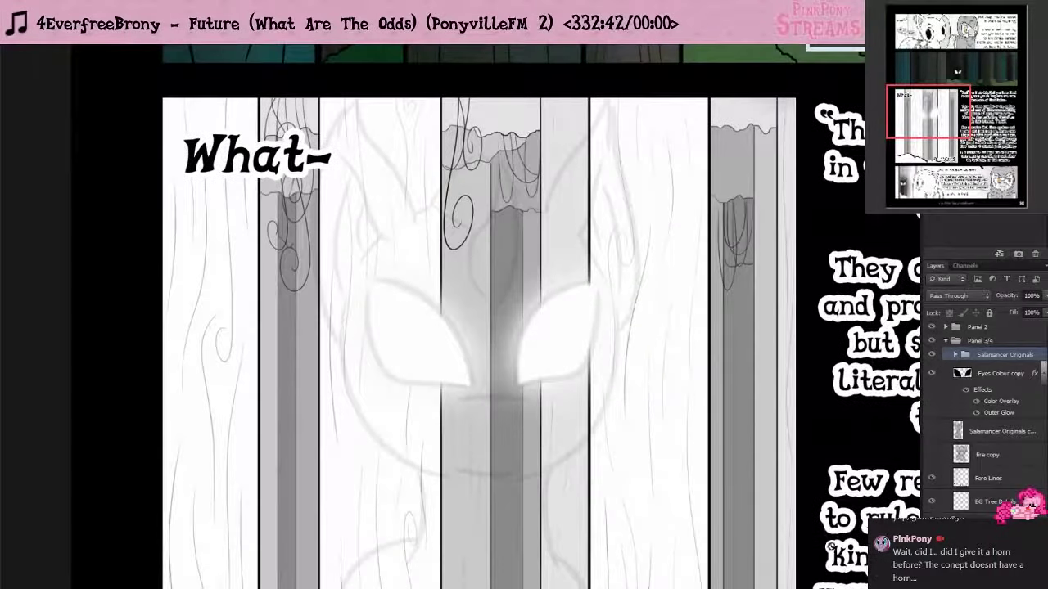
{"action": "left_click", "coordinate": [931, 479]}
{"action": "left_click", "coordinate": [933, 504]}
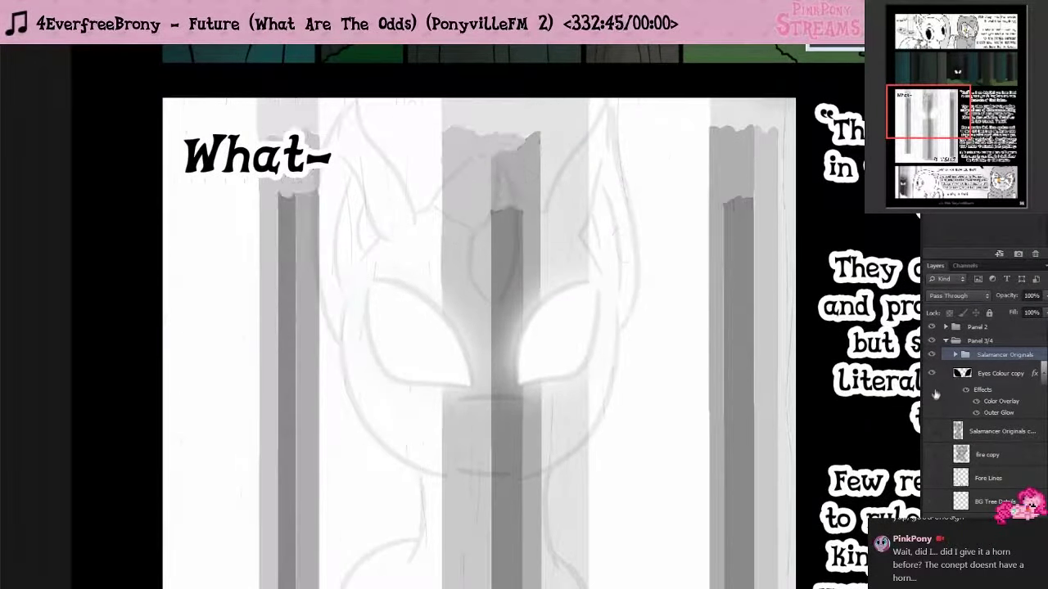
{"action": "left_click", "coordinate": [931, 354]}
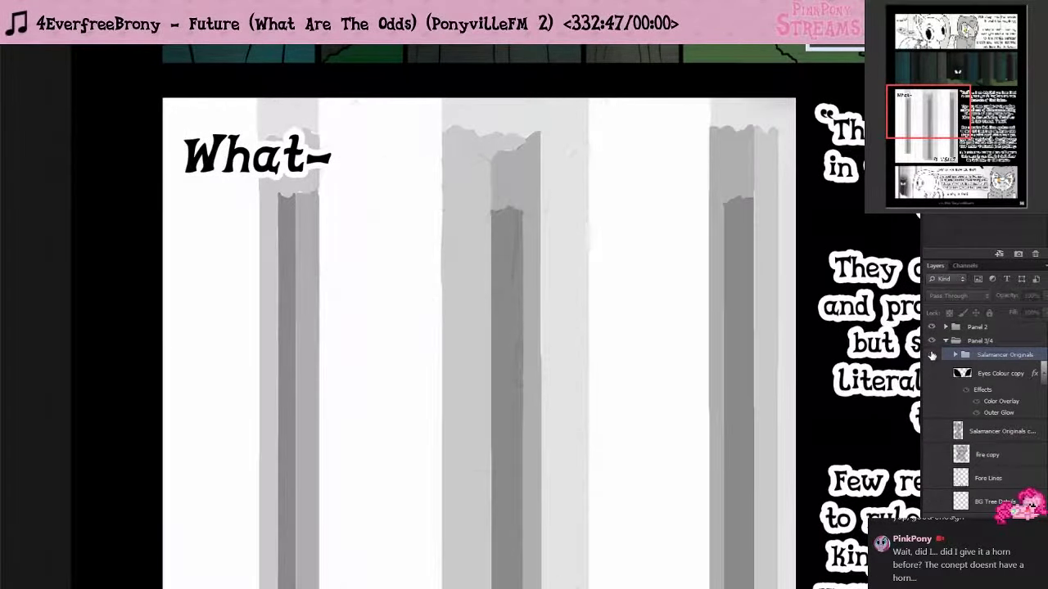
{"action": "left_click", "coordinate": [955, 356]}
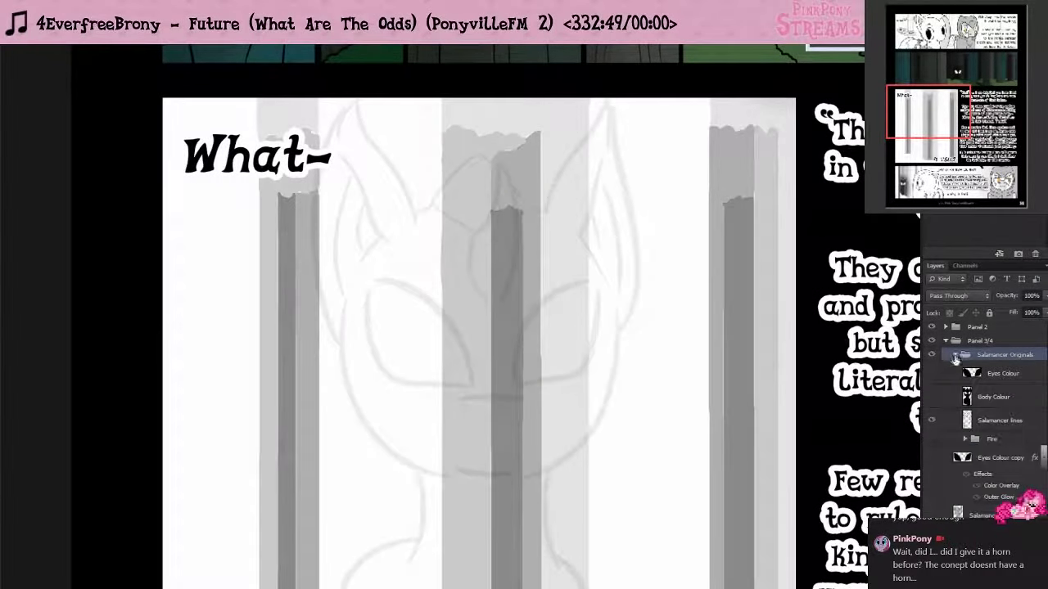
{"action": "scroll", "coordinate": [978, 454], "scroll_direction": "down", "scroll_amount": 5}
{"action": "scroll", "coordinate": [979, 454], "scroll_direction": "up", "scroll_amount": 3}
{"action": "left_click", "coordinate": [999, 395]}
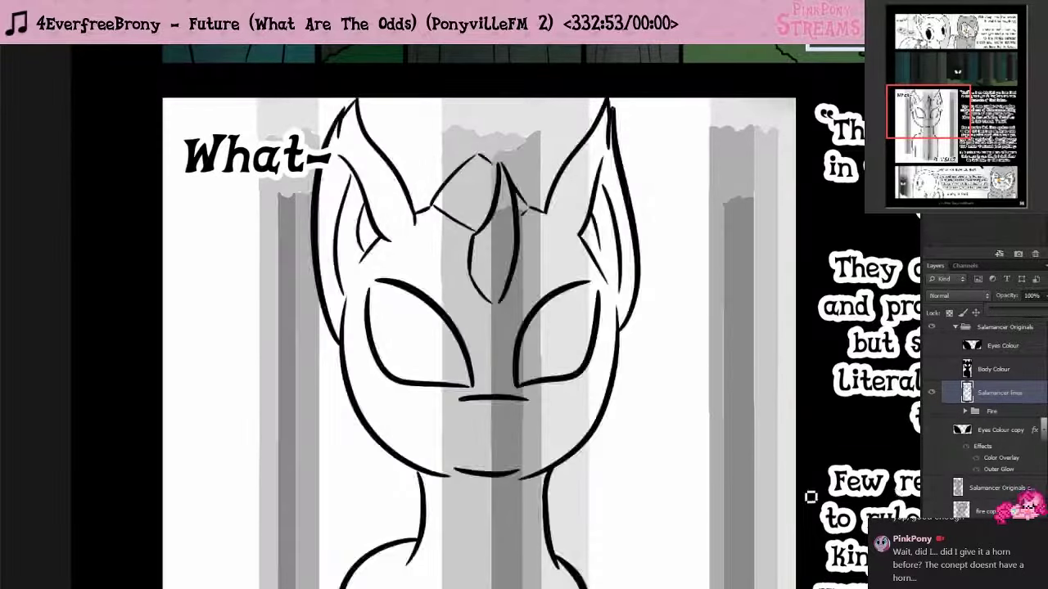
- Examine the creature's full line art in the page 60 panel, from the head down to the legs
{"action": "scroll", "coordinate": [654, 516], "scroll_direction": "down", "scroll_amount": 3}
{"action": "scroll", "coordinate": [655, 517], "scroll_direction": "down", "scroll_amount": 3}
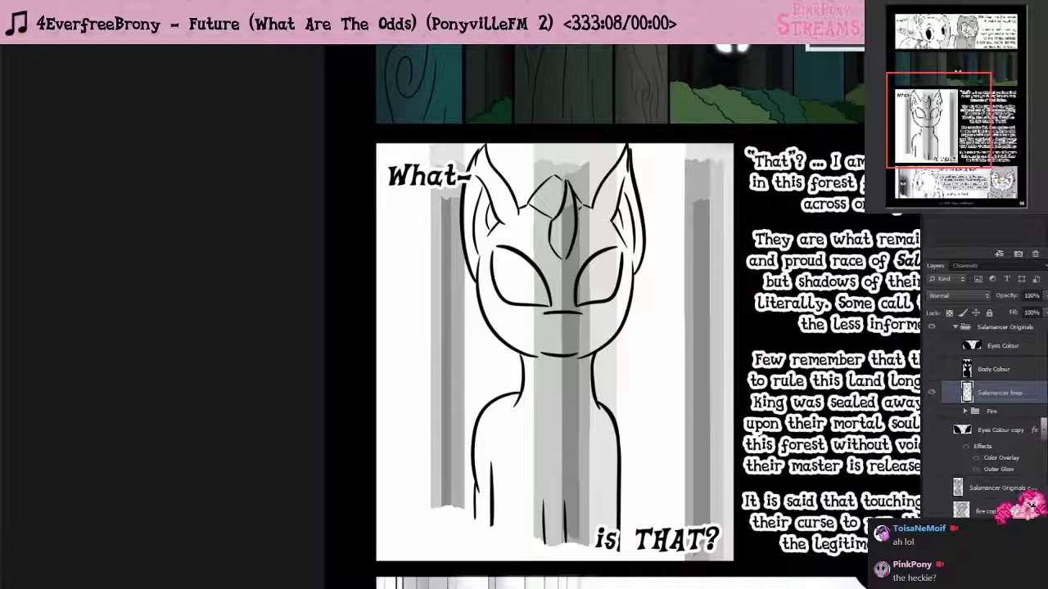
{"action": "scroll", "coordinate": [647, 366], "scroll_direction": "down", "scroll_amount": 3}
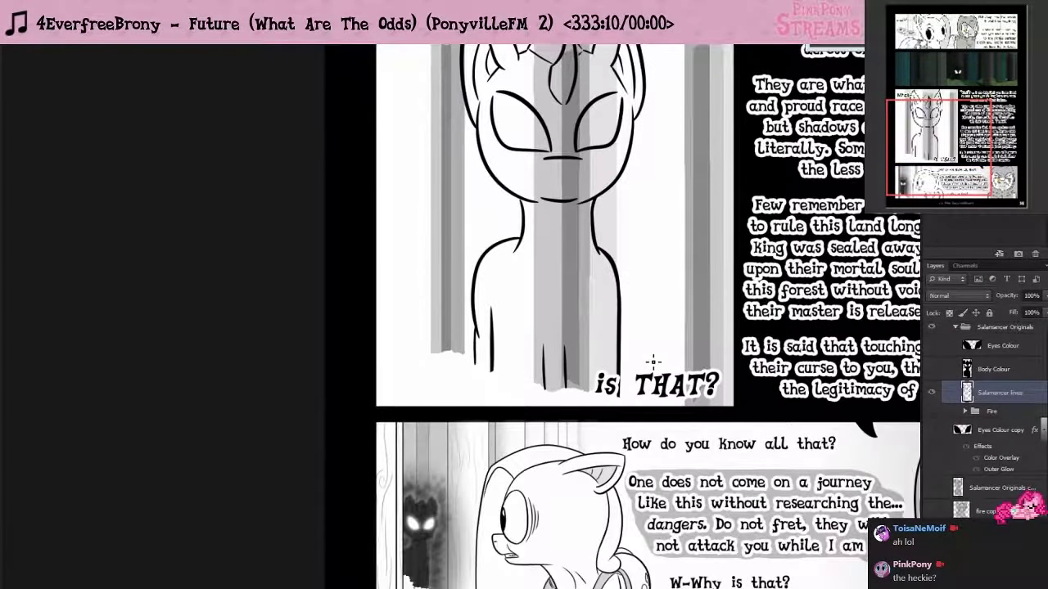
{"action": "scroll", "coordinate": [652, 361], "scroll_direction": "up", "scroll_amount": 4}
{"action": "scroll", "coordinate": [653, 361], "scroll_direction": "up", "scroll_amount": 1}
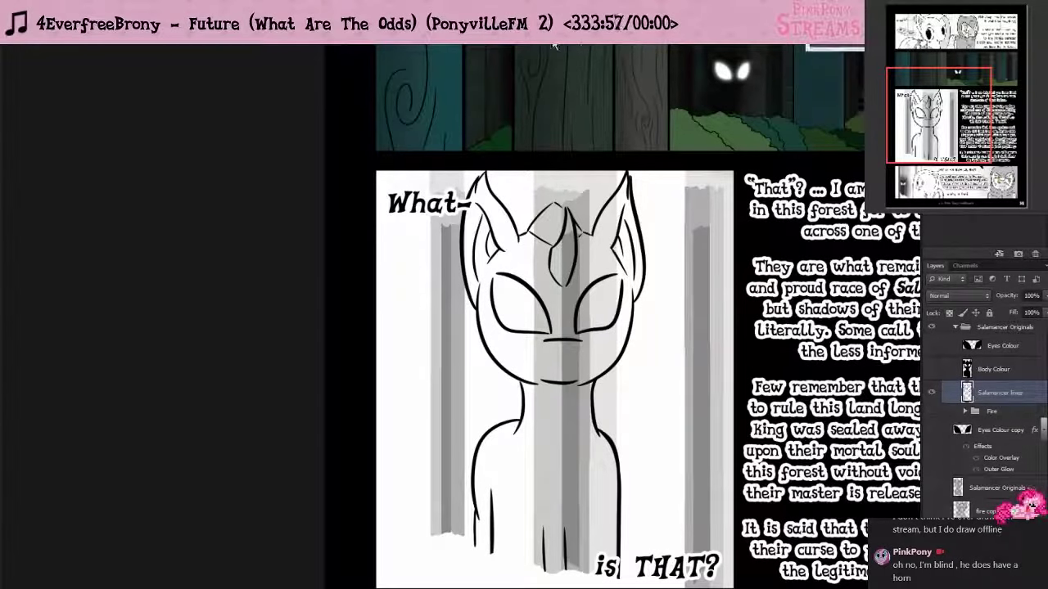
- Close the Page060.psd document without saving its changes
{"action": "key", "text": "ctrl+w"}
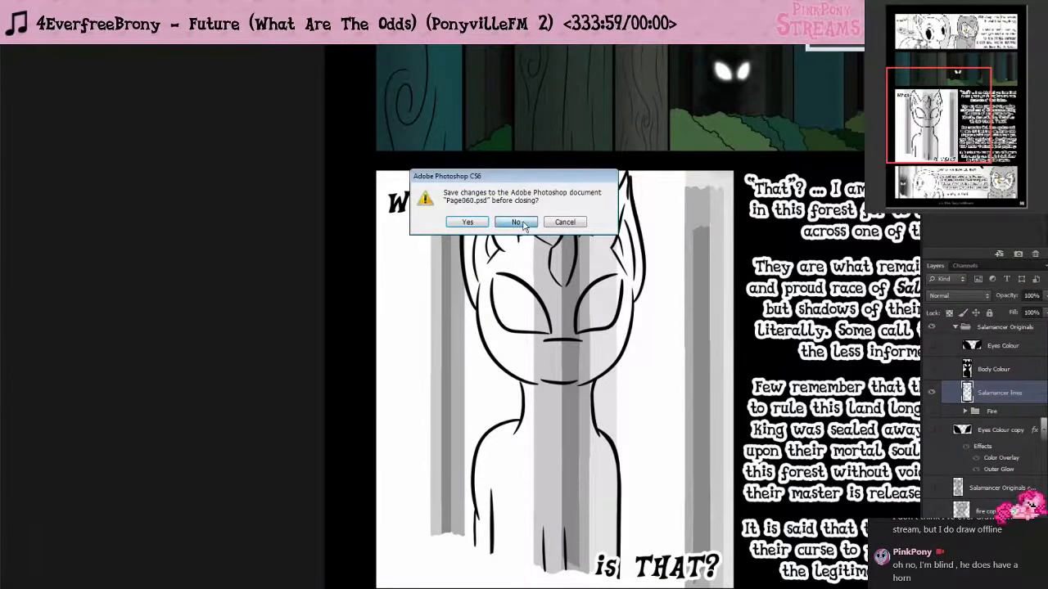
{"action": "key", "text": "n"}
{"action": "left_click", "coordinate": [643, 43]}
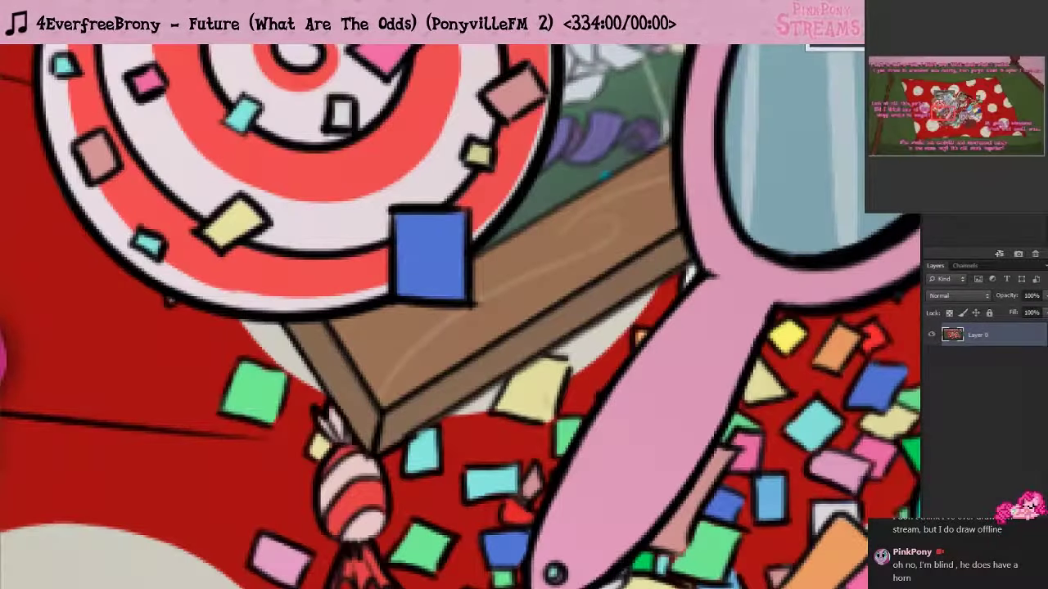
- Switch past the polka-dot blanket picture to the Encyclopedia Equestria sketch and save it with Save As
{"action": "key", "text": "ctrl+0"}
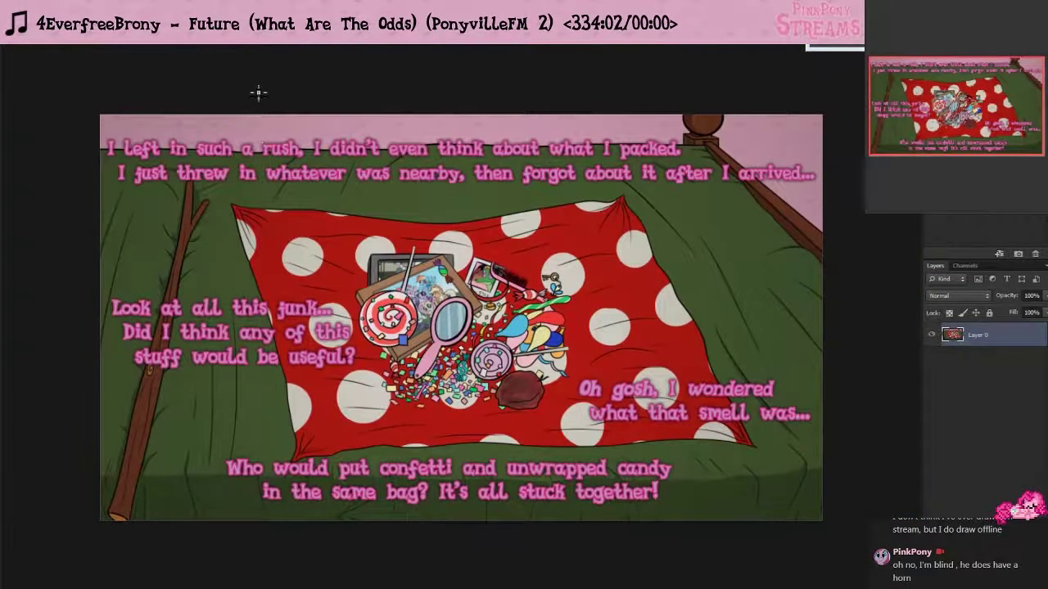
{"action": "key", "text": "ctrl+Tab"}
{"action": "key", "text": "ctrl+Tab"}
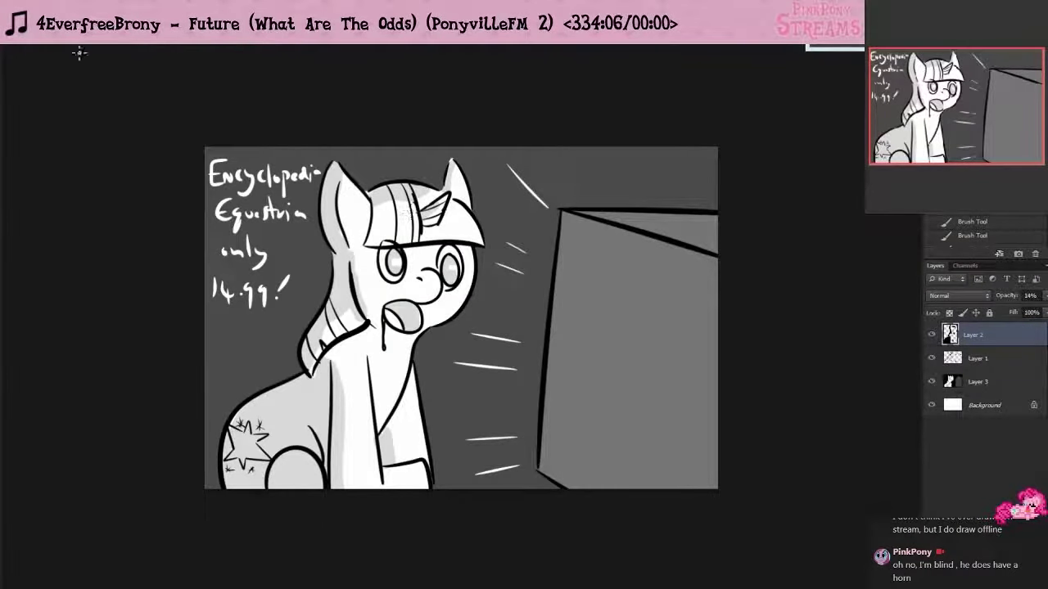
{"action": "left_click", "coordinate": [8, 7]}
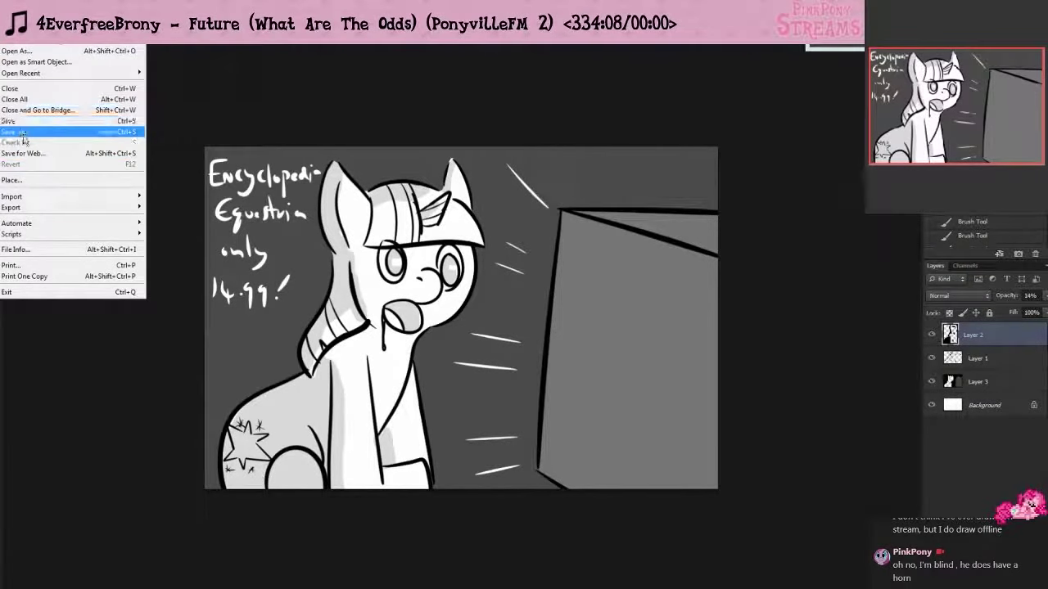
{"action": "left_click", "coordinate": [27, 133]}
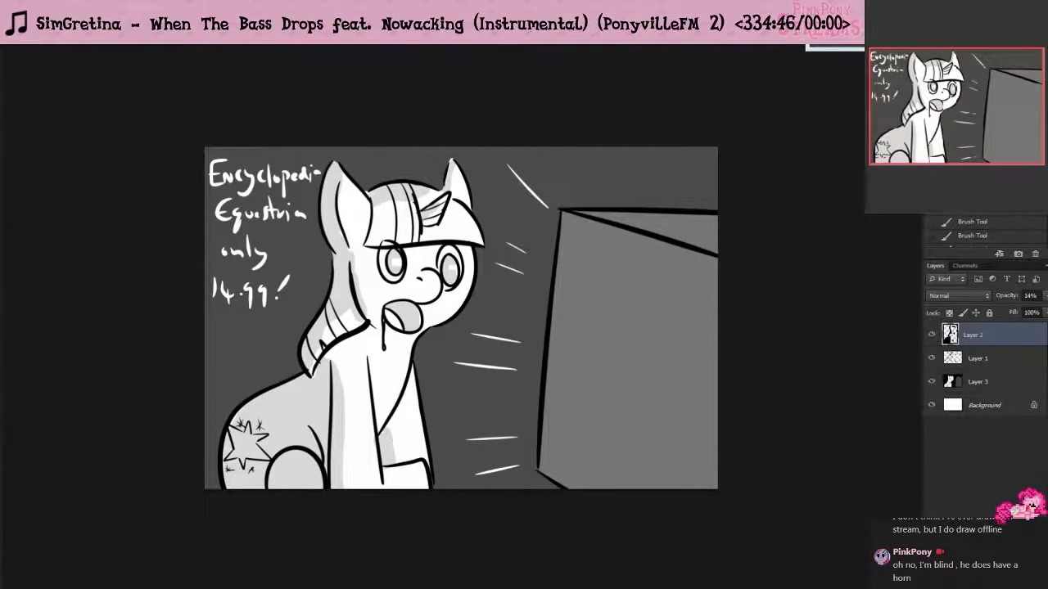
{"action": "key", "text": "ctrl+plus"}
{"action": "key", "text": "ctrl+plus"}
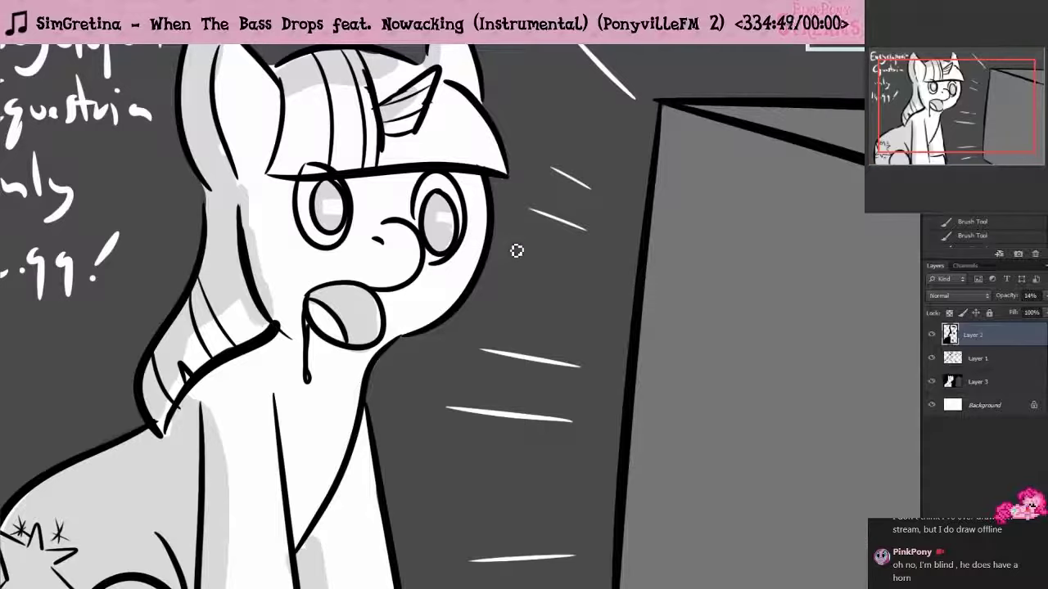
- Bring the whole Encyclopedia Equestria sketch into view and save it once more with Save As
{"action": "key", "text": "ctrl+minus"}
{"action": "left_click", "coordinate": [8, 6]}
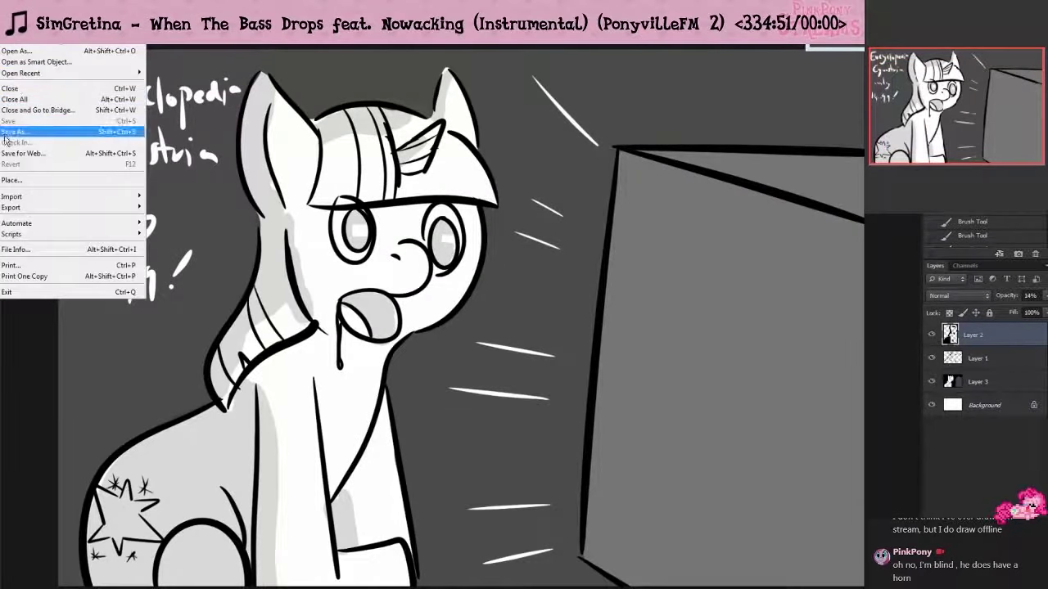
{"action": "left_click", "coordinate": [8, 134]}
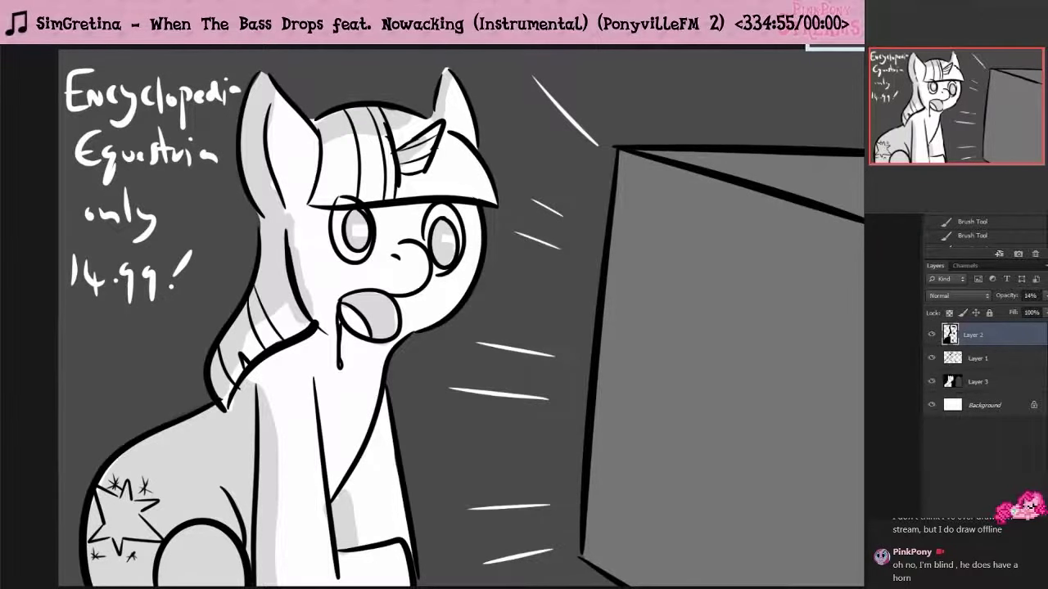
{"action": "key", "text": "ctrl+shift+e"}
{"action": "key", "text": "ctrl+z"}
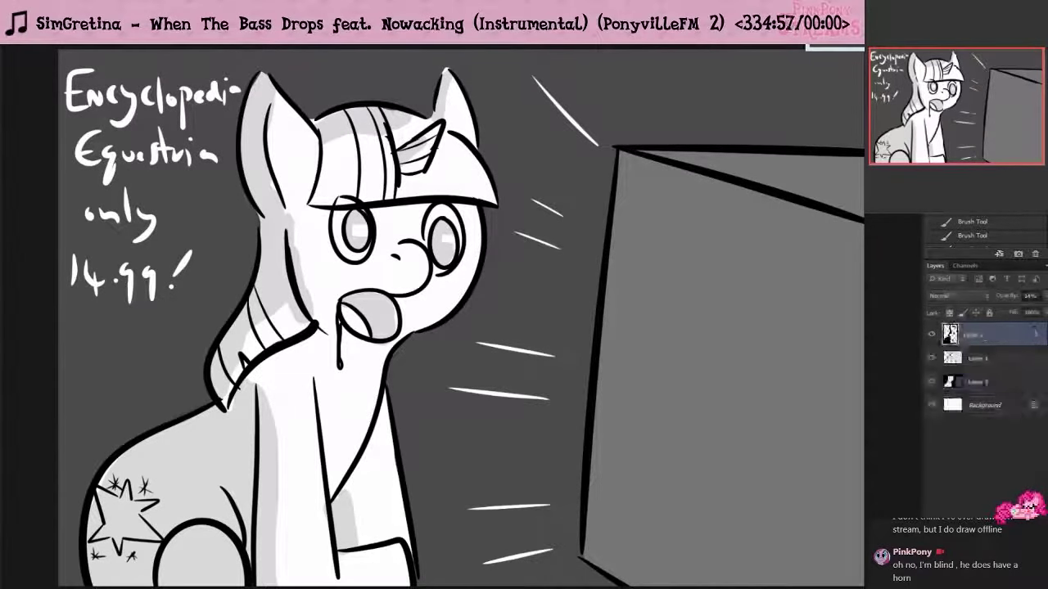
- Return to the comic page's panel 4 creature and set the foreground colour to dark grey 272727
{"action": "key", "text": "ctrl+Tab"}
{"action": "scroll", "coordinate": [603, 362], "scroll_direction": "down", "scroll_amount": 2}
{"action": "scroll", "coordinate": [681, 356], "scroll_direction": "up", "scroll_amount": 1}
{"action": "scroll", "coordinate": [501, 338], "scroll_direction": "up", "scroll_amount": 3}
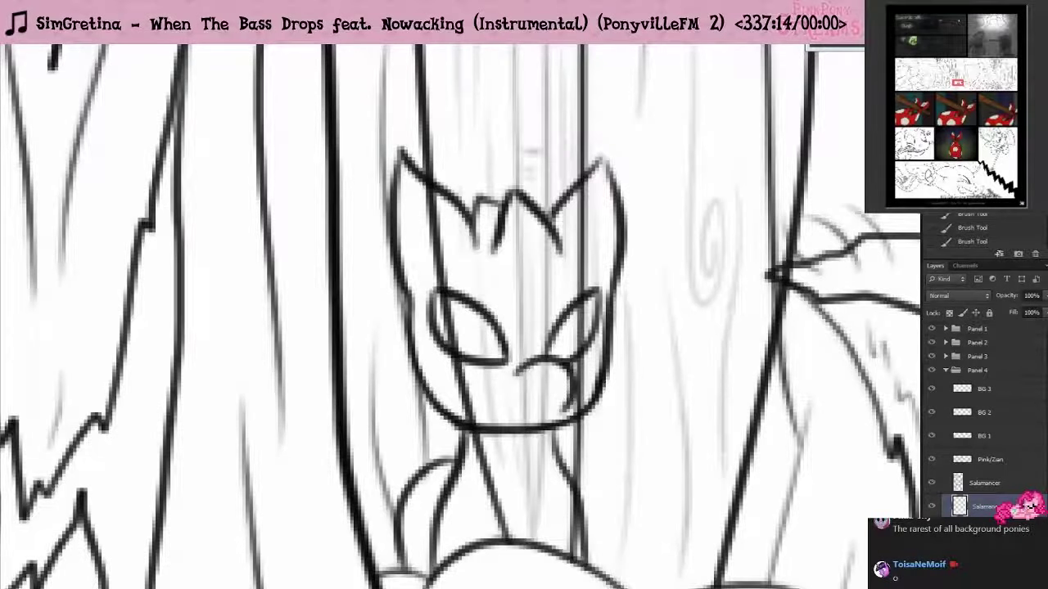
{"action": "left_click_drag", "start_coordinate": [405, 535], "coordinate": [308, 536]}
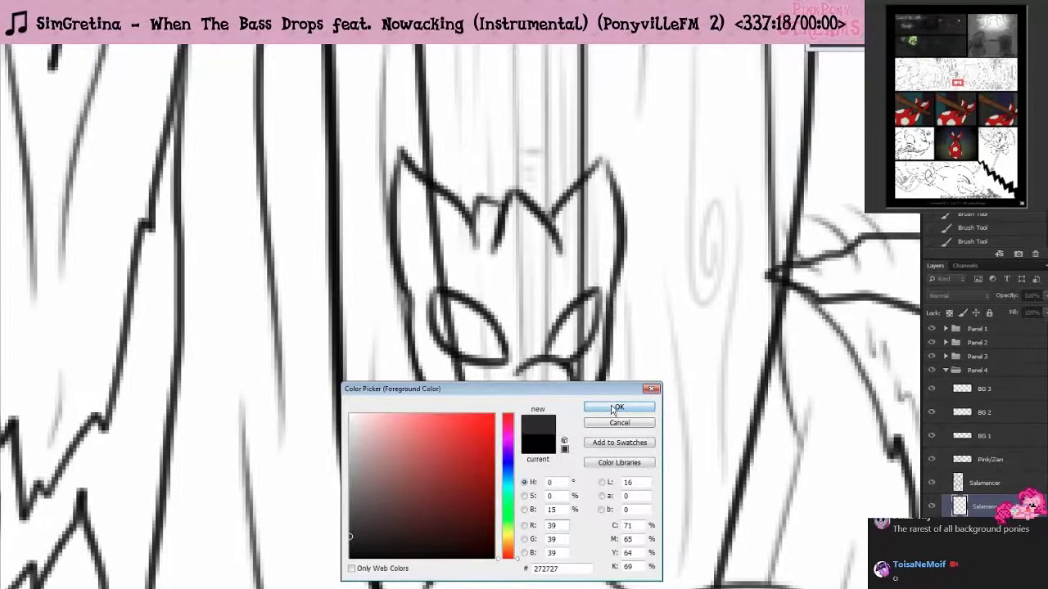
{"action": "left_click", "coordinate": [617, 407]}
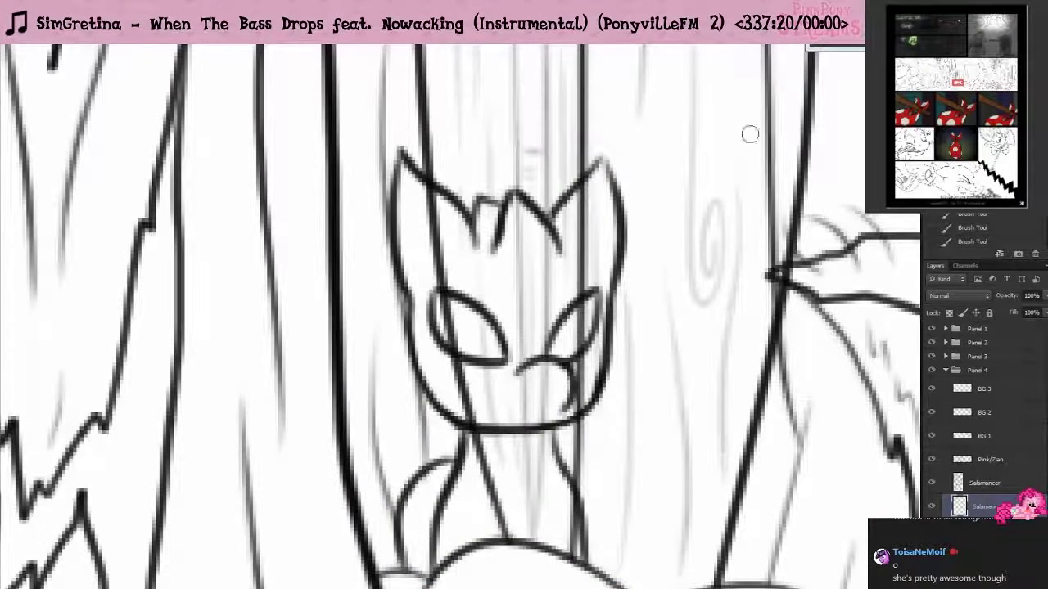
- Paint dark grey on the Salamancer Fill layer over the creature's muzzle, chest, forehead and right-hand ear, leaving the eyes unpainted
{"action": "mouse_move", "coordinate": [519, 395]}
{"action": "left_mouse_down"}
{"action": "mouse_move", "coordinate": [524, 360]}
{"action": "mouse_move", "coordinate": [532, 385]}
{"action": "mouse_move", "coordinate": [520, 392]}
{"action": "mouse_move", "coordinate": [536, 336]}
{"action": "mouse_move", "coordinate": [524, 319]}
{"action": "mouse_move", "coordinate": [514, 378]}
{"action": "mouse_move", "coordinate": [569, 291]}
{"action": "mouse_move", "coordinate": [557, 323]}
{"action": "mouse_move", "coordinate": [612, 264]}
{"action": "mouse_move", "coordinate": [597, 284]}
{"action": "mouse_move", "coordinate": [607, 286]}
{"action": "mouse_move", "coordinate": [594, 378]}
{"action": "mouse_move", "coordinate": [550, 401]}
{"action": "left_mouse_up"}
{"action": "mouse_move", "coordinate": [594, 361]}
{"action": "left_mouse_down"}
{"action": "mouse_move", "coordinate": [545, 419]}
{"action": "mouse_move", "coordinate": [563, 415]}
{"action": "mouse_move", "coordinate": [548, 401]}
{"action": "mouse_move", "coordinate": [593, 365]}
{"action": "mouse_move", "coordinate": [532, 411]}
{"action": "mouse_move", "coordinate": [553, 364]}
{"action": "mouse_move", "coordinate": [556, 372]}
{"action": "mouse_move", "coordinate": [547, 360]}
{"action": "mouse_move", "coordinate": [501, 413]}
{"action": "mouse_move", "coordinate": [507, 446]}
{"action": "left_mouse_up"}
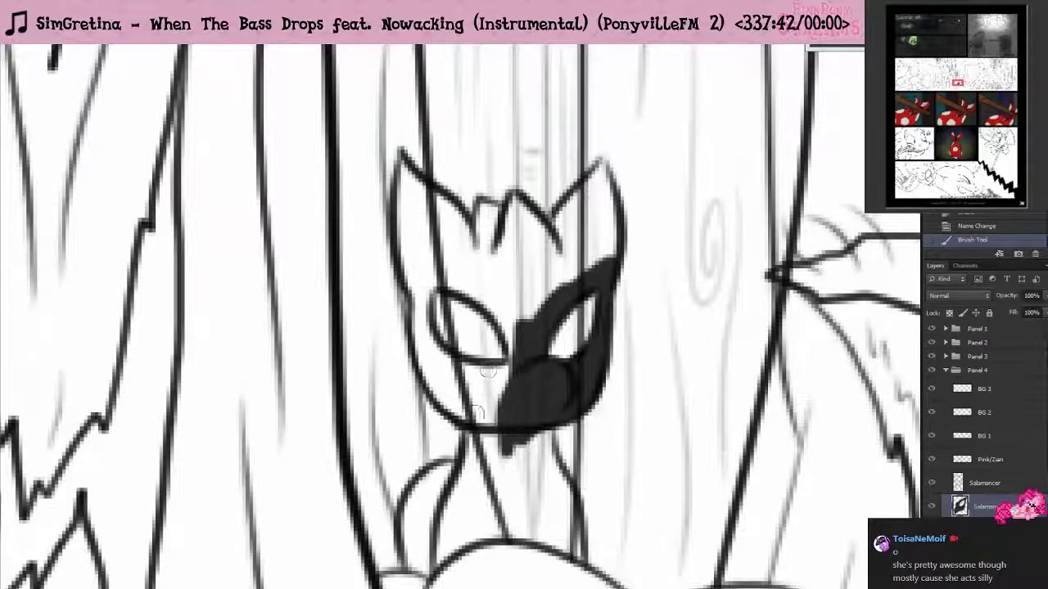
{"action": "mouse_move", "coordinate": [473, 416]}
{"action": "left_mouse_down"}
{"action": "mouse_move", "coordinate": [475, 483]}
{"action": "mouse_move", "coordinate": [491, 458]}
{"action": "mouse_move", "coordinate": [516, 491]}
{"action": "mouse_move", "coordinate": [540, 487]}
{"action": "mouse_move", "coordinate": [546, 459]}
{"action": "mouse_move", "coordinate": [552, 483]}
{"action": "mouse_move", "coordinate": [544, 504]}
{"action": "mouse_move", "coordinate": [500, 514]}
{"action": "mouse_move", "coordinate": [480, 485]}
{"action": "left_mouse_up"}
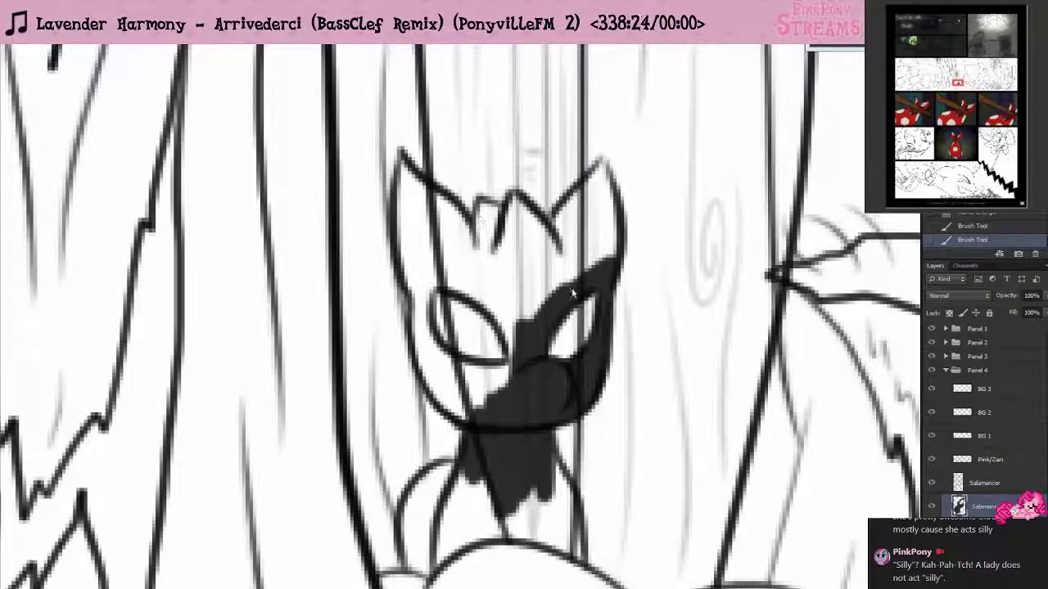
{"action": "mouse_move", "coordinate": [578, 282]}
{"action": "left_mouse_down"}
{"action": "mouse_move", "coordinate": [535, 313]}
{"action": "mouse_move", "coordinate": [591, 238]}
{"action": "mouse_move", "coordinate": [607, 240]}
{"action": "mouse_move", "coordinate": [611, 264]}
{"action": "mouse_move", "coordinate": [602, 167]}
{"action": "mouse_move", "coordinate": [568, 215]}
{"action": "mouse_move", "coordinate": [568, 198]}
{"action": "mouse_move", "coordinate": [563, 219]}
{"action": "mouse_move", "coordinate": [561, 205]}
{"action": "mouse_move", "coordinate": [518, 335]}
{"action": "mouse_move", "coordinate": [512, 327]}
{"action": "mouse_move", "coordinate": [526, 354]}
{"action": "mouse_move", "coordinate": [465, 285]}
{"action": "mouse_move", "coordinate": [431, 277]}
{"action": "mouse_move", "coordinate": [442, 251]}
{"action": "mouse_move", "coordinate": [465, 278]}
{"action": "mouse_move", "coordinate": [472, 260]}
{"action": "mouse_move", "coordinate": [516, 235]}
{"action": "mouse_move", "coordinate": [519, 218]}
{"action": "mouse_move", "coordinate": [502, 261]}
{"action": "left_mouse_up"}
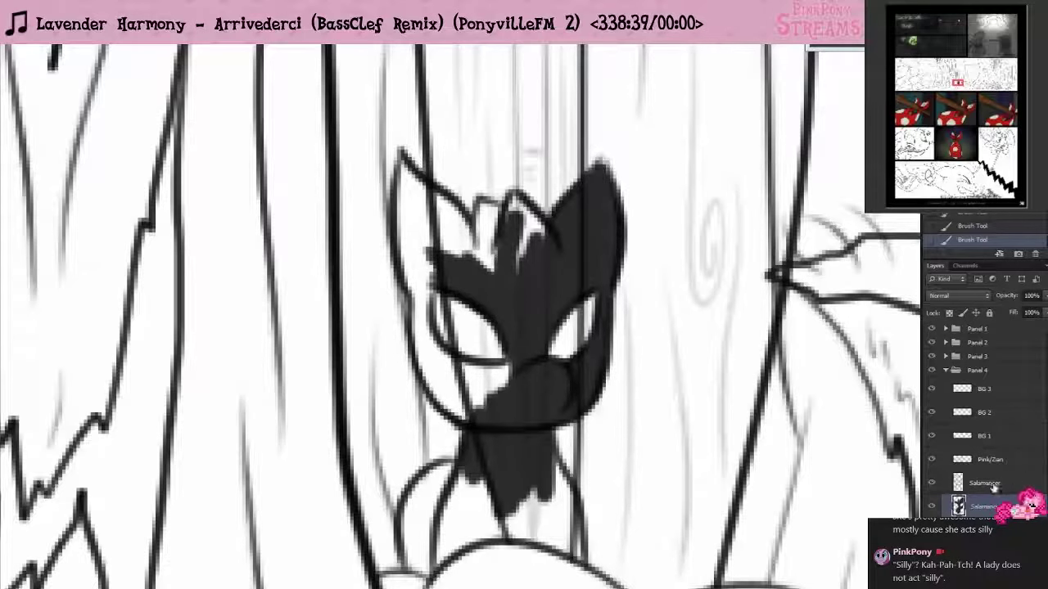
- Set the foreground colour to black and ink extra forelock strands on the creature's line layer
{"action": "key", "text": "alt+bracketright"}
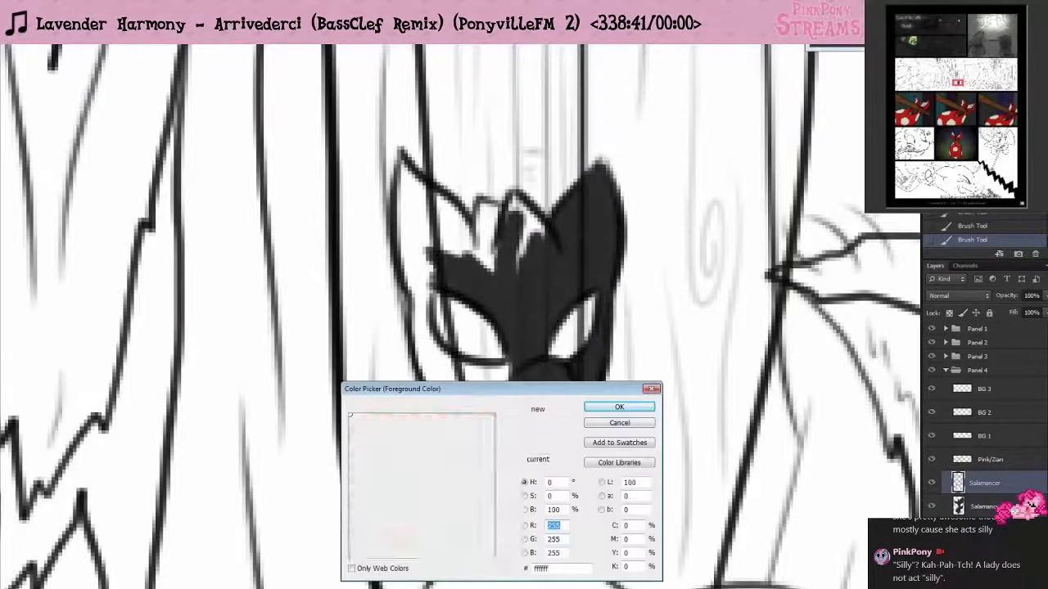
{"action": "left_click", "coordinate": [350, 557]}
{"action": "left_click", "coordinate": [644, 407]}
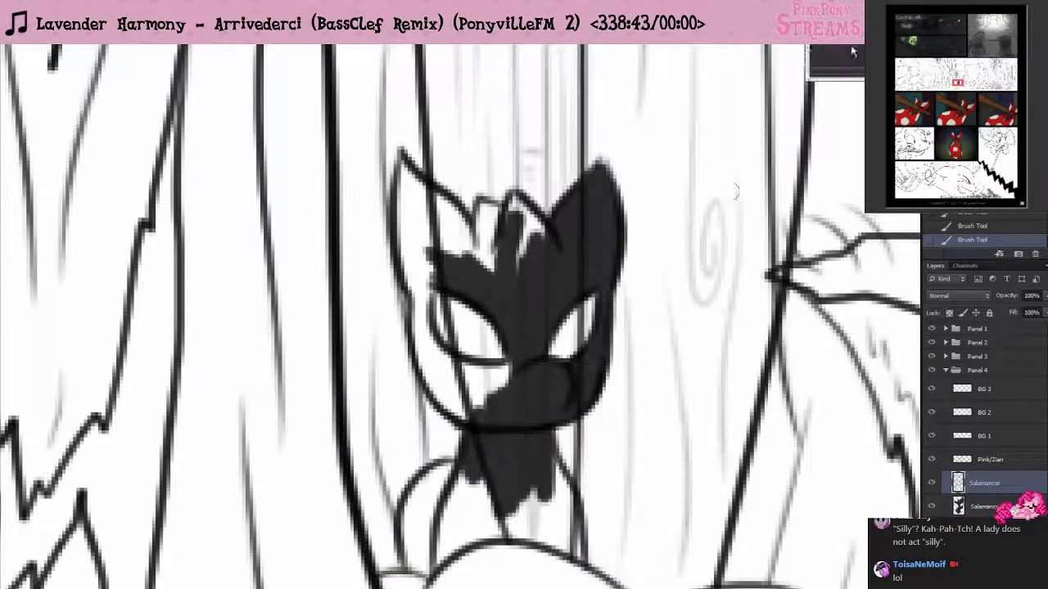
{"action": "left_click_drag", "start_coordinate": [542, 294], "coordinate": [558, 250]}
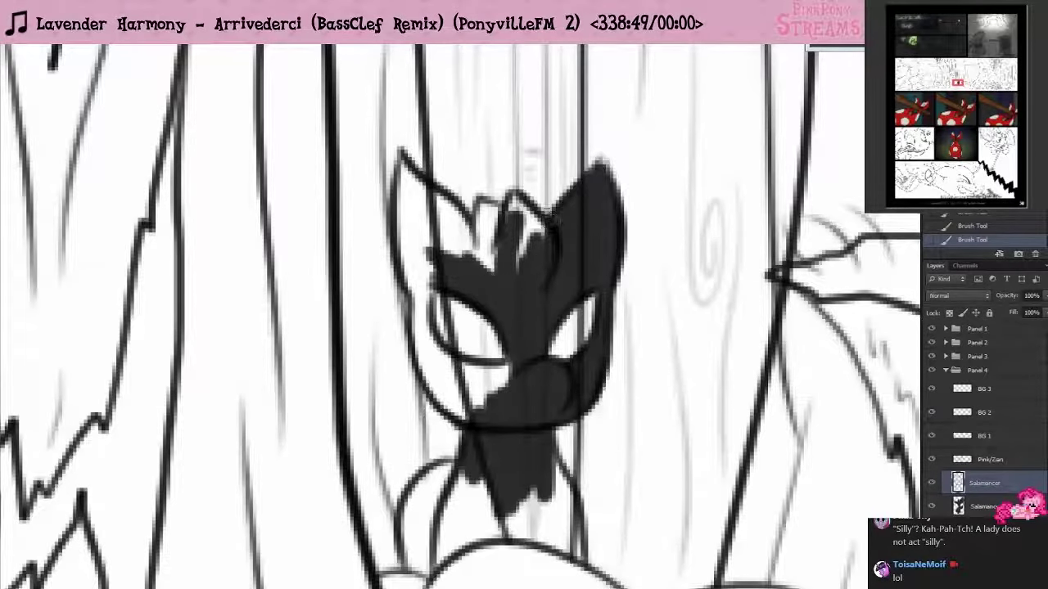
{"action": "left_click_drag", "start_coordinate": [548, 222], "coordinate": [525, 277]}
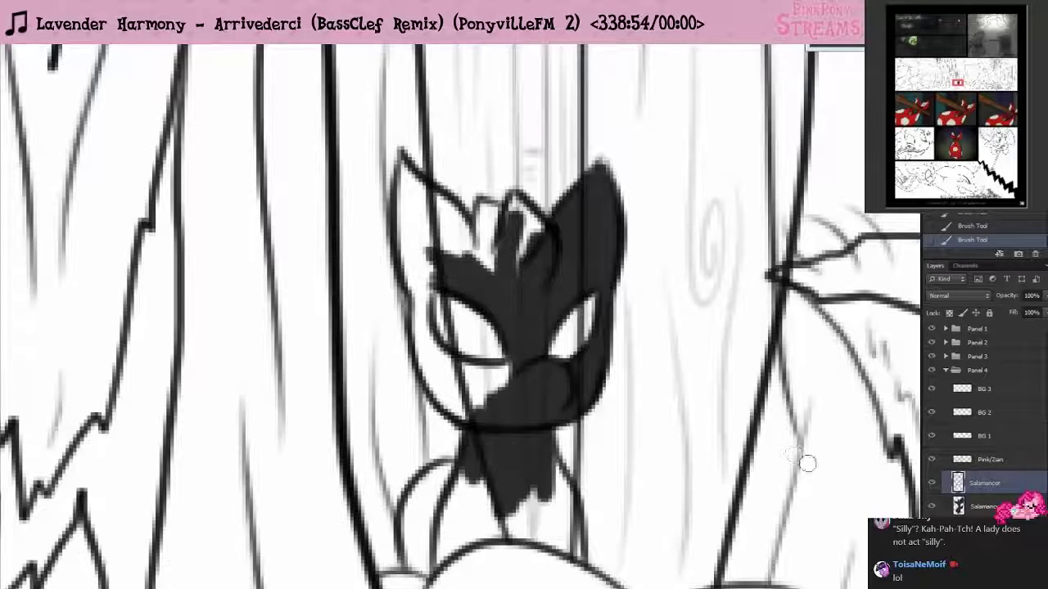
- Fill the creature's forelock, left-hand ear and the rest of its face with dark grey on the Salamancer Fill layer
{"action": "left_click", "coordinate": [989, 504]}
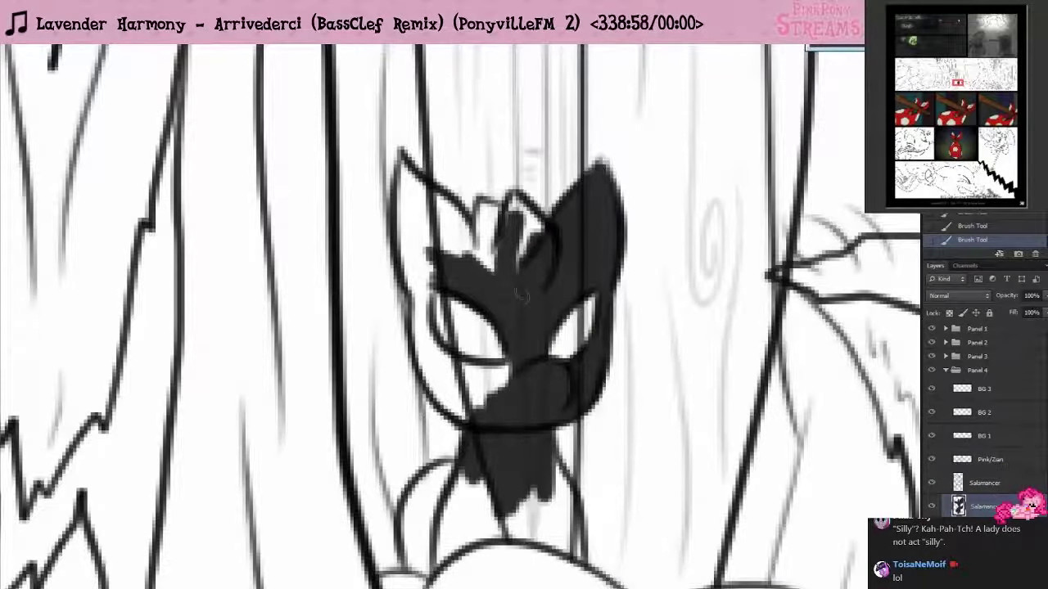
{"action": "mouse_move", "coordinate": [521, 246]}
{"action": "left_mouse_down"}
{"action": "mouse_move", "coordinate": [493, 246]}
{"action": "mouse_move", "coordinate": [479, 220]}
{"action": "mouse_move", "coordinate": [486, 210]}
{"action": "mouse_move", "coordinate": [501, 212]}
{"action": "mouse_move", "coordinate": [479, 246]}
{"action": "mouse_move", "coordinate": [512, 205]}
{"action": "mouse_move", "coordinate": [540, 221]}
{"action": "mouse_move", "coordinate": [528, 254]}
{"action": "left_mouse_up"}
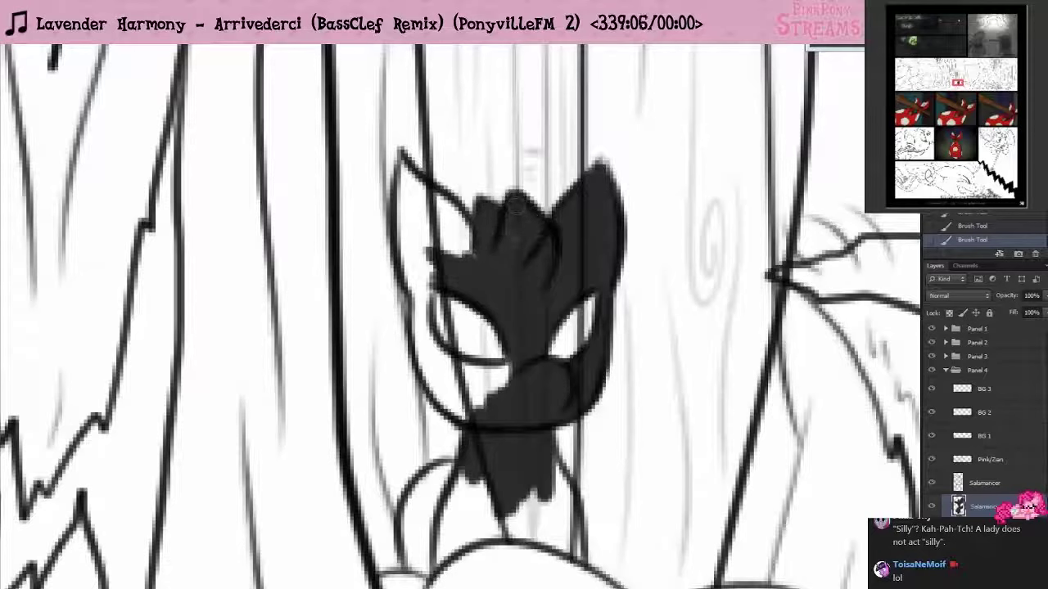
{"action": "right_click", "coordinate": [430, 228]}
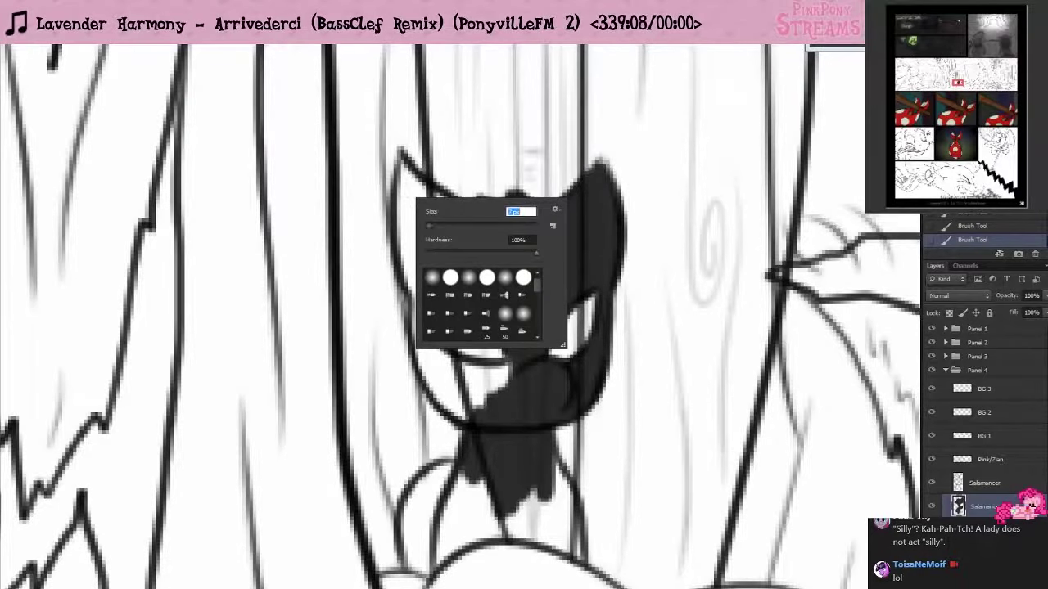
{"action": "key", "text": "Return"}
{"action": "mouse_move", "coordinate": [411, 180]}
{"action": "left_mouse_down"}
{"action": "mouse_move", "coordinate": [401, 164]}
{"action": "mouse_move", "coordinate": [404, 232]}
{"action": "mouse_move", "coordinate": [414, 197]}
{"action": "mouse_move", "coordinate": [467, 250]}
{"action": "mouse_move", "coordinate": [432, 199]}
{"action": "left_mouse_up"}
{"action": "mouse_move", "coordinate": [442, 248]}
{"action": "left_mouse_down"}
{"action": "mouse_move", "coordinate": [421, 274]}
{"action": "mouse_move", "coordinate": [409, 262]}
{"action": "mouse_move", "coordinate": [430, 368]}
{"action": "mouse_move", "coordinate": [463, 409]}
{"action": "mouse_move", "coordinate": [427, 313]}
{"action": "mouse_move", "coordinate": [454, 369]}
{"action": "mouse_move", "coordinate": [491, 393]}
{"action": "mouse_move", "coordinate": [439, 370]}
{"action": "mouse_move", "coordinate": [508, 364]}
{"action": "left_mouse_up"}
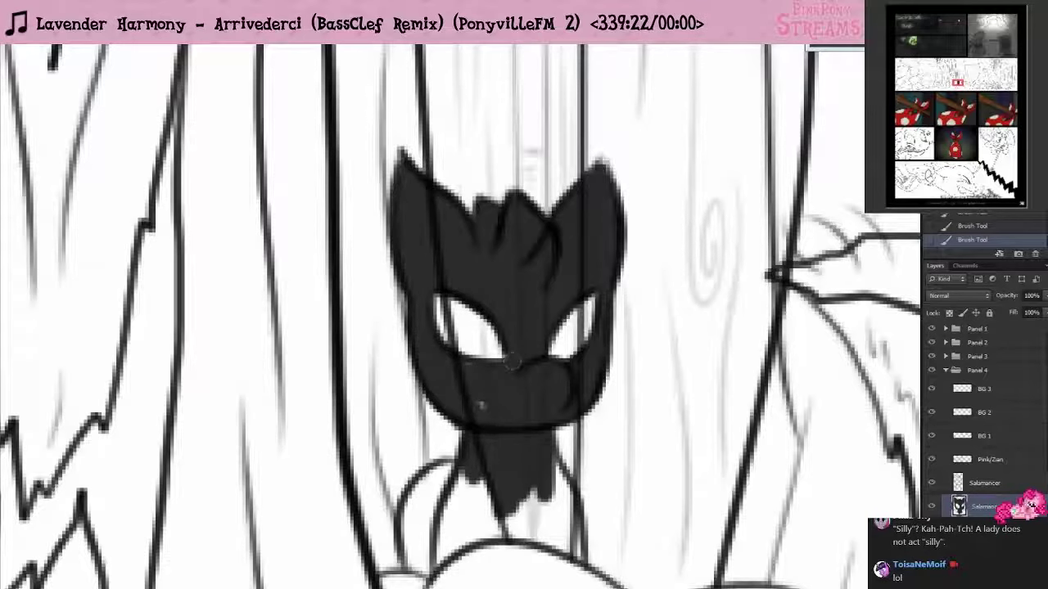
- Fill the creature's body and tail with dark grey, erase the overspill along the bush and outline, and touch up the tail's base
{"action": "mouse_move", "coordinate": [484, 452]}
{"action": "left_mouse_down"}
{"action": "mouse_move", "coordinate": [486, 338]}
{"action": "mouse_move", "coordinate": [442, 376]}
{"action": "mouse_move", "coordinate": [434, 354]}
{"action": "mouse_move", "coordinate": [405, 410]}
{"action": "mouse_move", "coordinate": [425, 455]}
{"action": "mouse_move", "coordinate": [445, 385]}
{"action": "mouse_move", "coordinate": [483, 374]}
{"action": "mouse_move", "coordinate": [470, 434]}
{"action": "mouse_move", "coordinate": [524, 401]}
{"action": "mouse_move", "coordinate": [441, 370]}
{"action": "mouse_move", "coordinate": [573, 438]}
{"action": "mouse_move", "coordinate": [561, 350]}
{"action": "mouse_move", "coordinate": [583, 414]}
{"action": "mouse_move", "coordinate": [581, 454]}
{"action": "mouse_move", "coordinate": [548, 431]}
{"action": "left_mouse_up"}
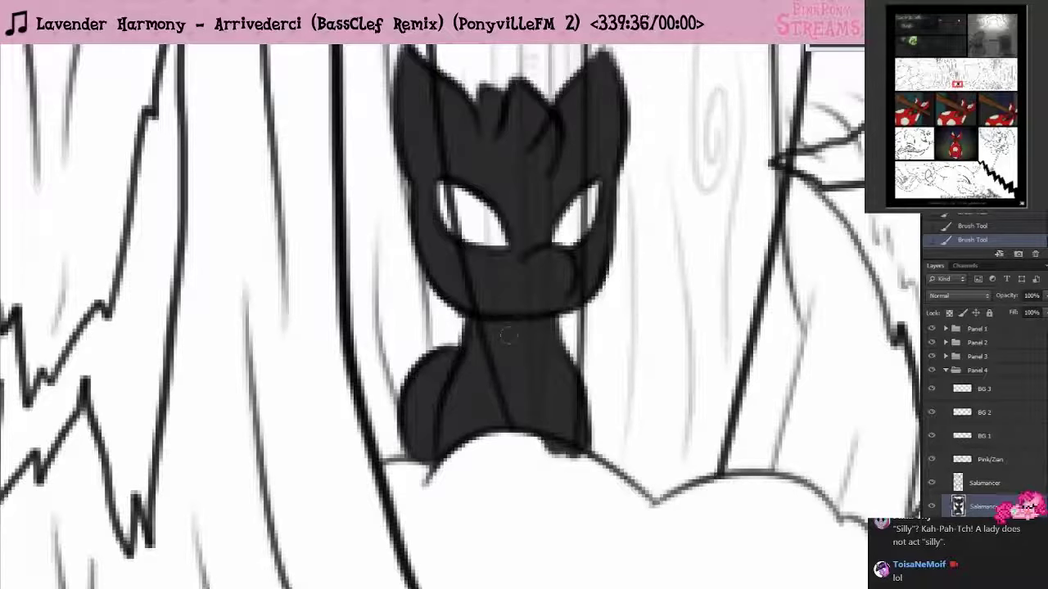
{"action": "mouse_move", "coordinate": [606, 461]}
{"action": "left_mouse_down"}
{"action": "mouse_move", "coordinate": [519, 442]}
{"action": "mouse_move", "coordinate": [455, 463]}
{"action": "left_mouse_up"}
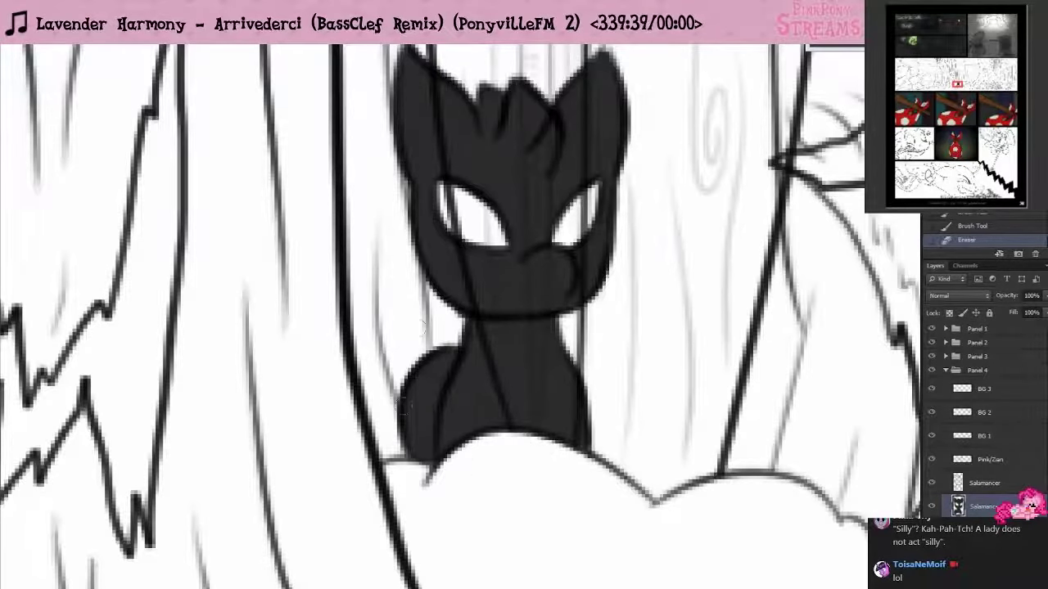
{"action": "left_click_drag", "start_coordinate": [381, 426], "coordinate": [390, 384]}
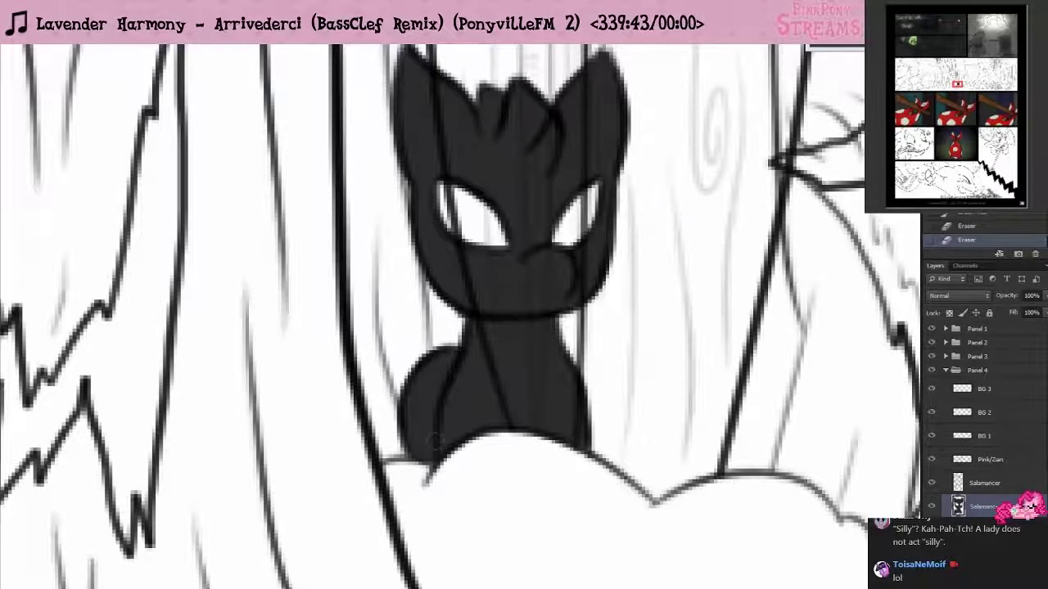
{"action": "left_click", "coordinate": [405, 449]}
{"action": "mouse_move", "coordinate": [420, 470]}
{"action": "left_mouse_down"}
{"action": "mouse_move", "coordinate": [417, 460]}
{"action": "mouse_move", "coordinate": [455, 437]}
{"action": "left_mouse_up"}
{"action": "key", "text": "ctrl+z"}
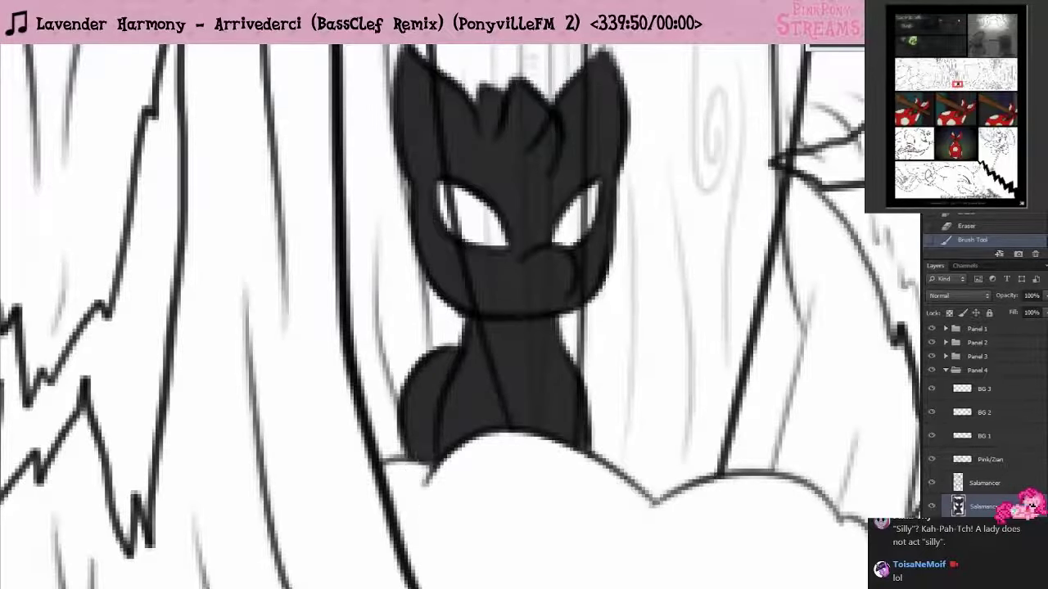
{"action": "left_click", "coordinate": [419, 440]}
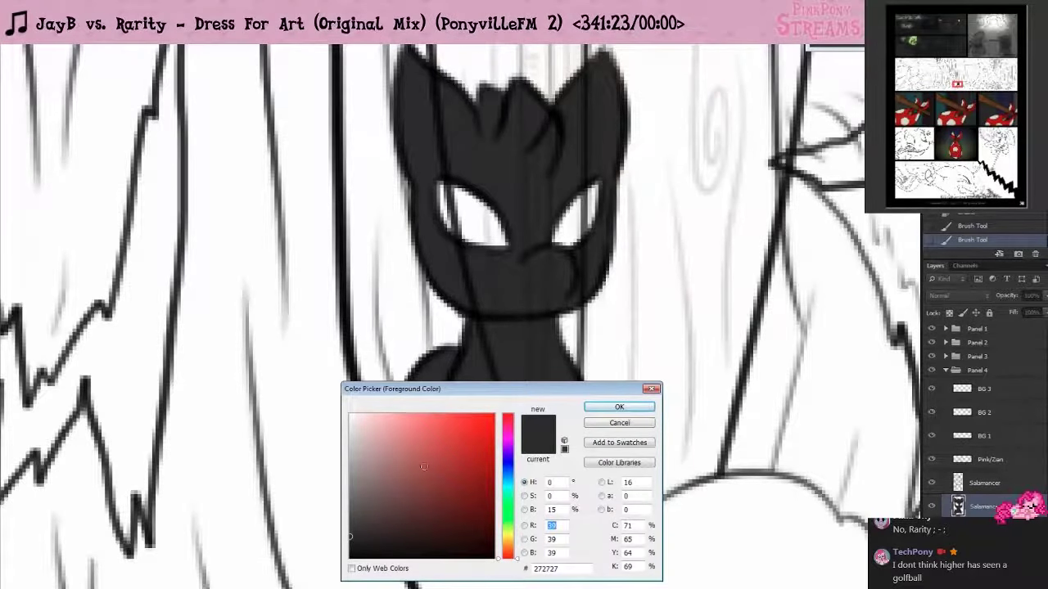
- Keep 272727 as the foreground colour and touch up the fill around the creature's left-hand eye with an adjusted brush
{"action": "left_click", "coordinate": [597, 408]}
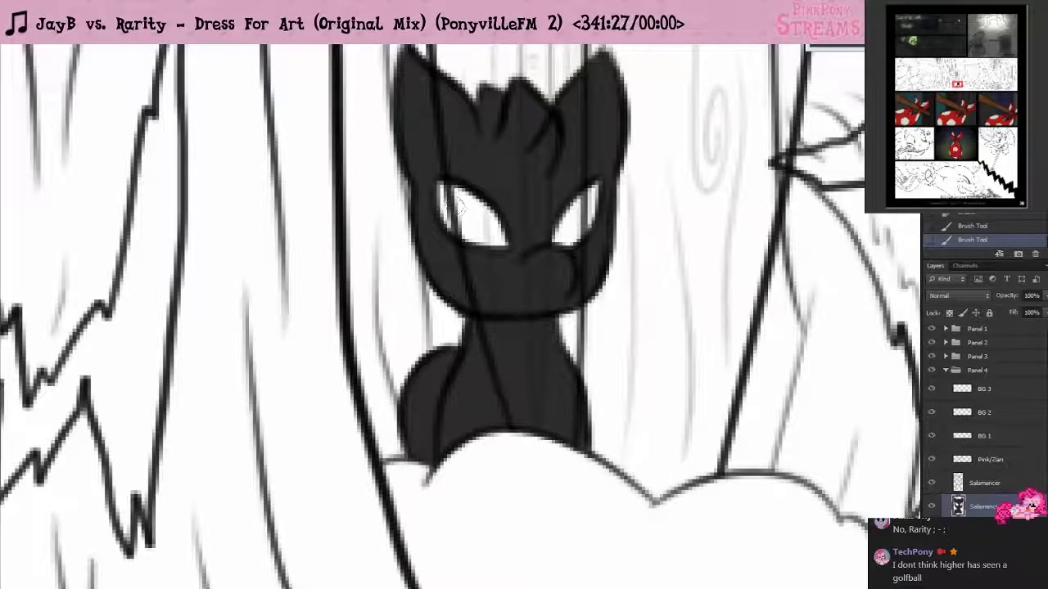
{"action": "right_click", "coordinate": [474, 223]}
{"action": "left_click", "coordinate": [478, 238]}
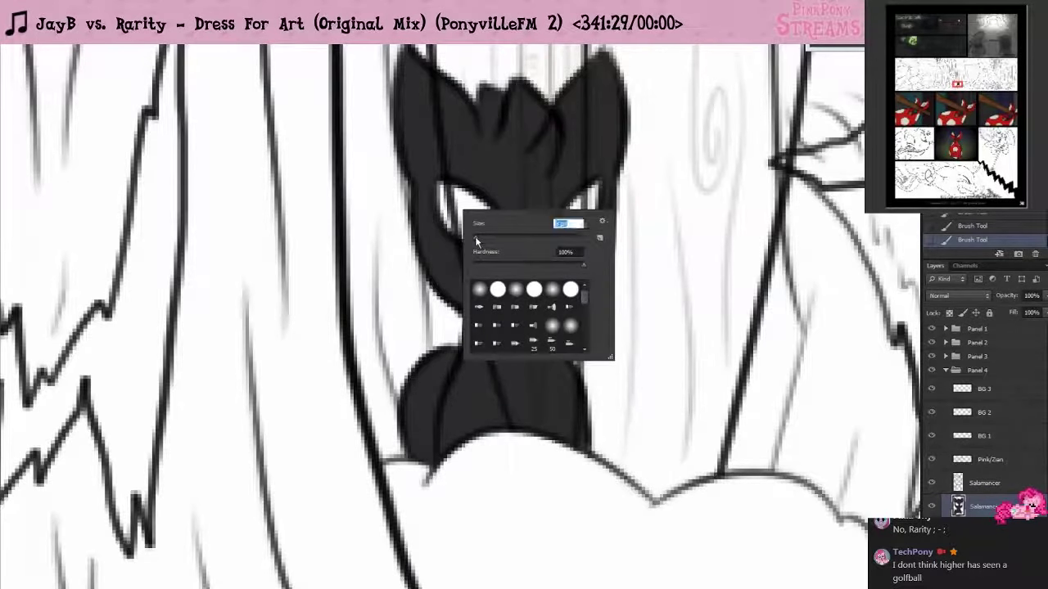
{"action": "left_click", "coordinate": [439, 188]}
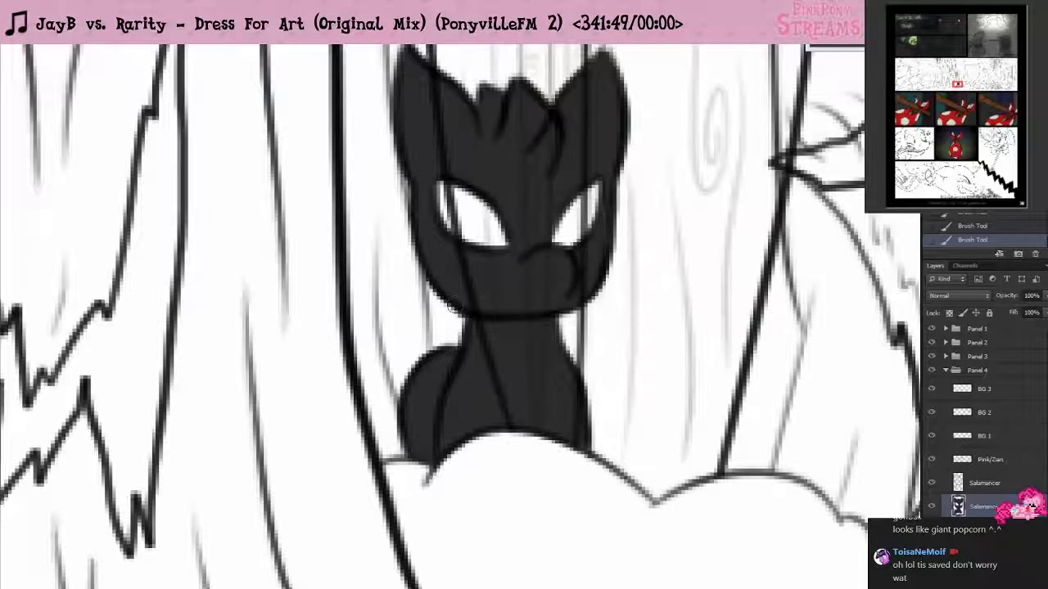
- Create a new layer group above the creature's line and fill layers and name it Salamancer
{"action": "scroll", "coordinate": [448, 396], "scroll_direction": "down", "scroll_amount": 5}
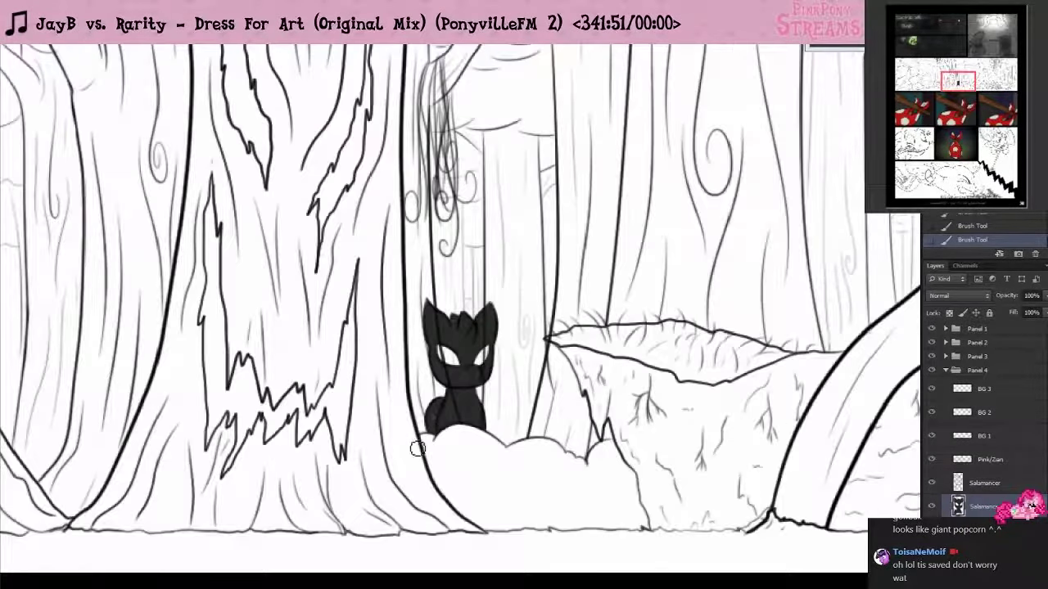
{"action": "left_click", "coordinate": [995, 482]}
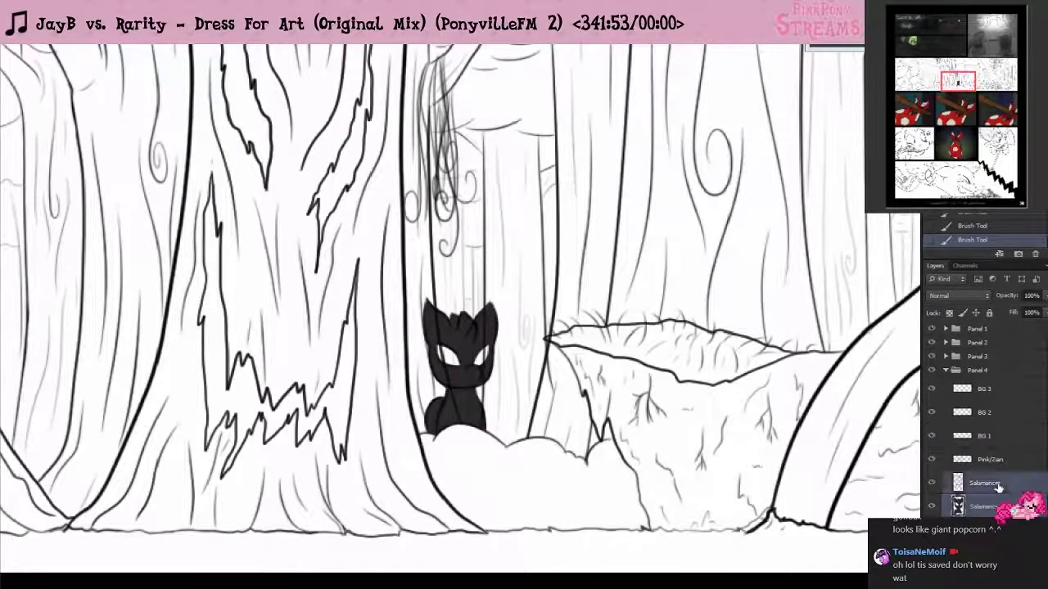
{"action": "left_click", "coordinate": [1001, 562]}
{"action": "double_click", "coordinate": [989, 478]}
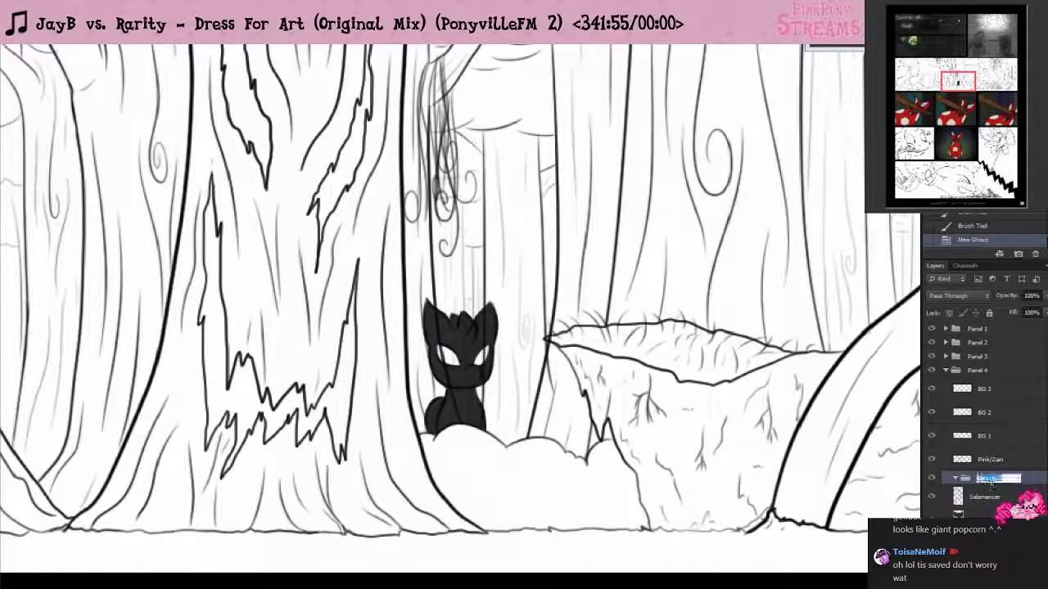
{"action": "type", "text": "SSalamancer"}
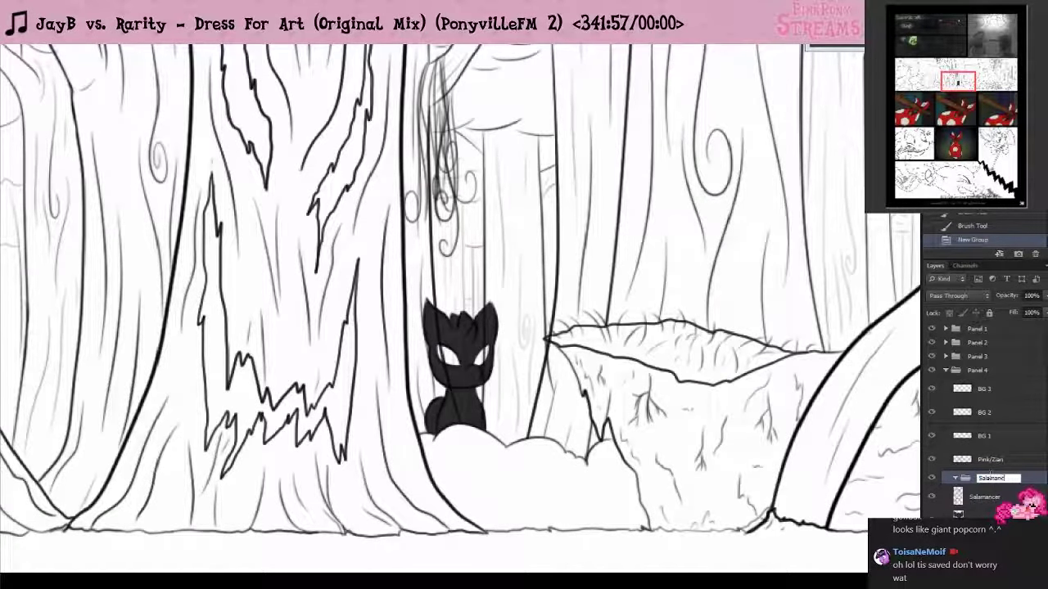
{"action": "key", "text": "Return"}
- Rename the creature's line layer Salamancer Lines and move it together with Salamancer Fill into the Salamancer group
{"action": "double_click", "coordinate": [983, 495]}
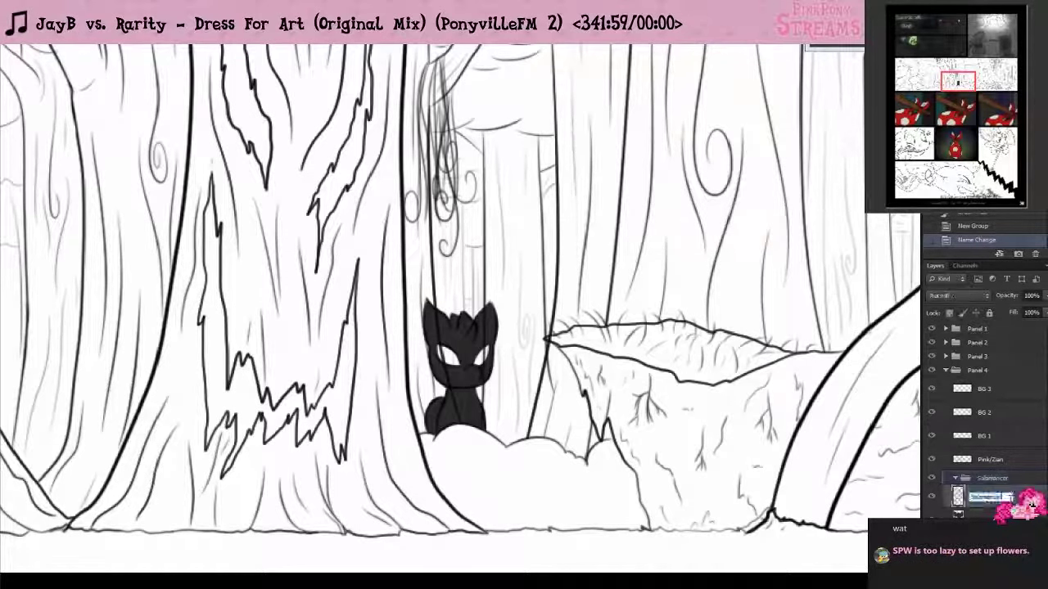
{"action": "type", "text": "Lines"}
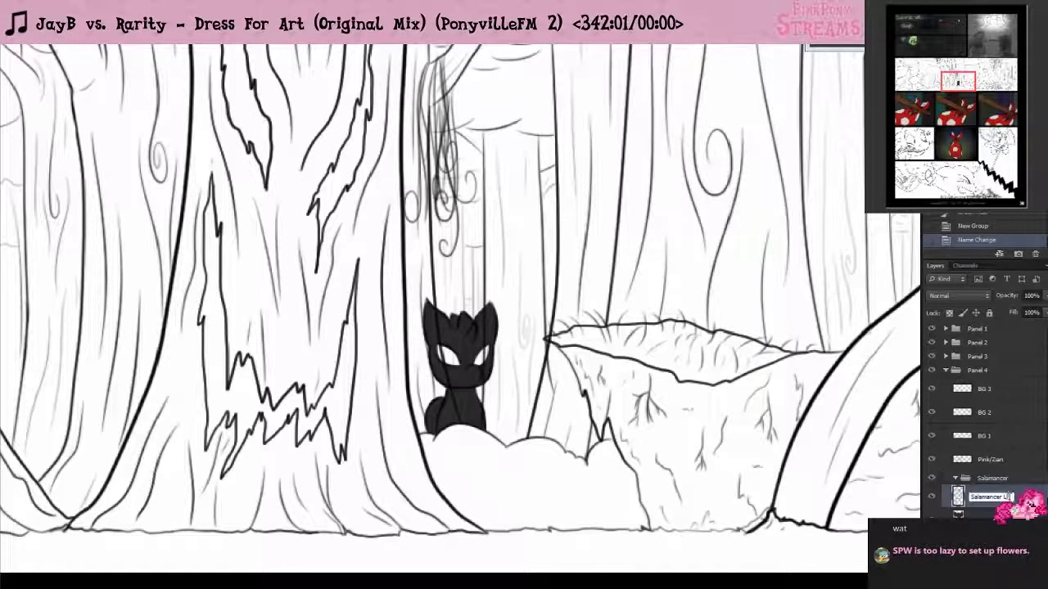
{"action": "key", "text": "Return"}
{"action": "scroll", "coordinate": [990, 492], "scroll_direction": "down", "scroll_amount": 3}
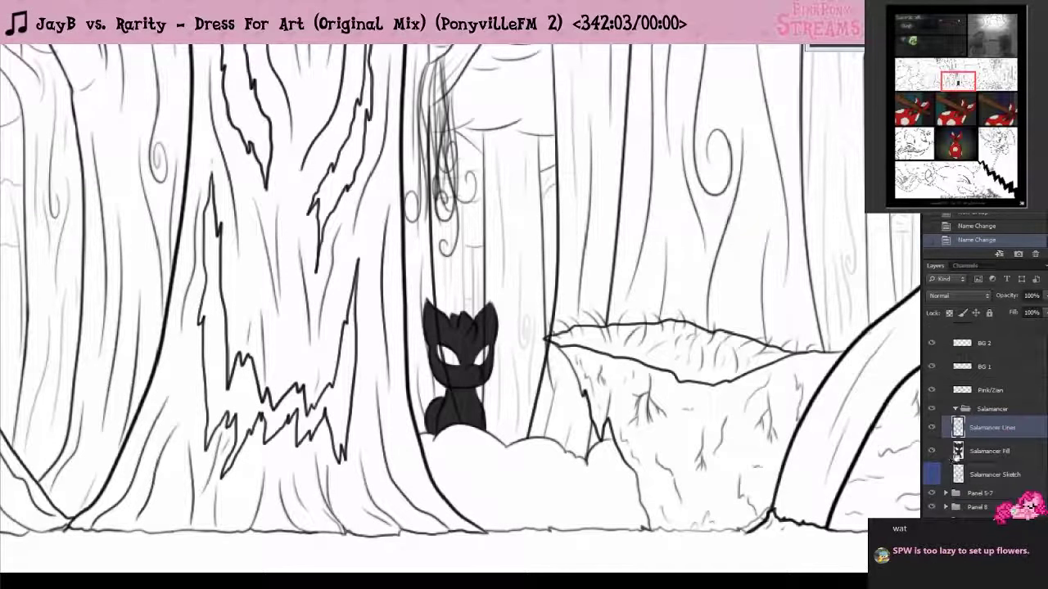
{"action": "left_click", "coordinate": [983, 450], "text": "shift"}
{"action": "left_click_drag", "start_coordinate": [983, 450], "coordinate": [991, 408]}
- Lower the Salamancer group's opacity to 78% and select the Salamancer Lines layer inside it
{"action": "left_click", "coordinate": [1000, 413]}
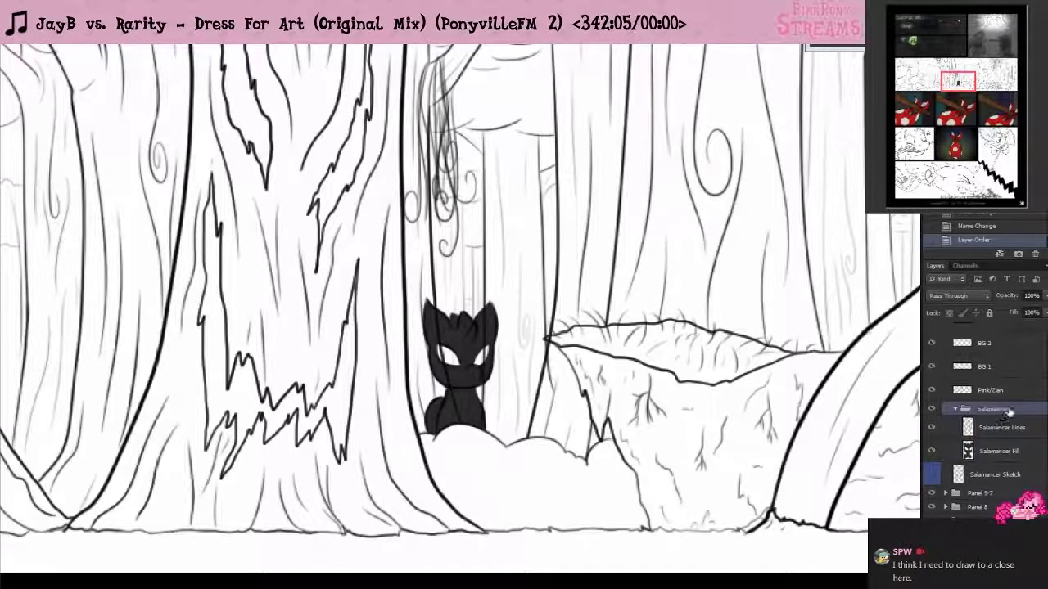
{"action": "left_click", "coordinate": [1043, 296]}
{"action": "left_click_drag", "start_coordinate": [1042, 315], "coordinate": [1035, 315]}
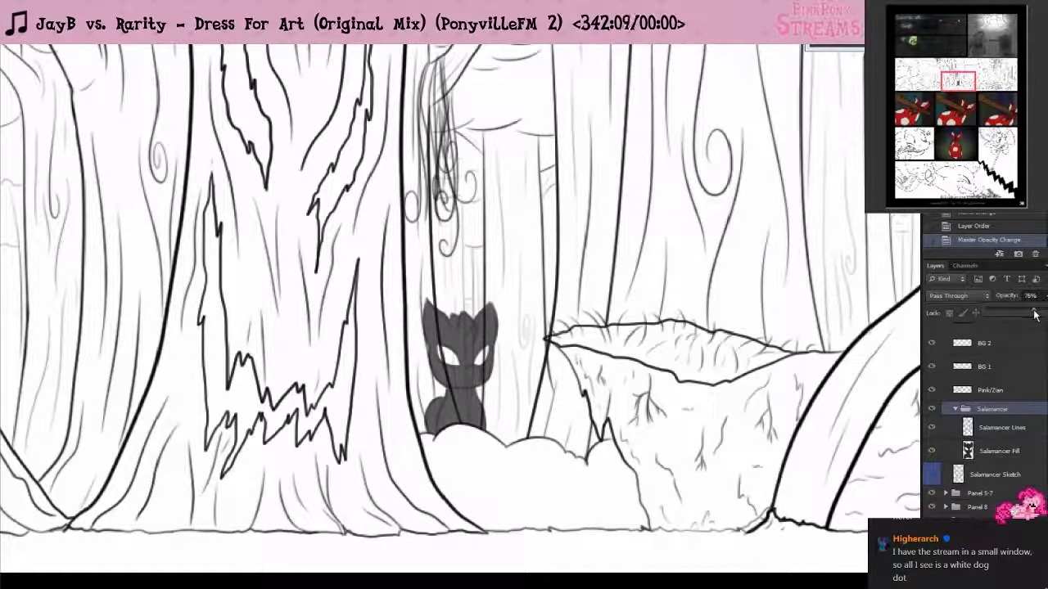
{"action": "left_click", "coordinate": [991, 432]}
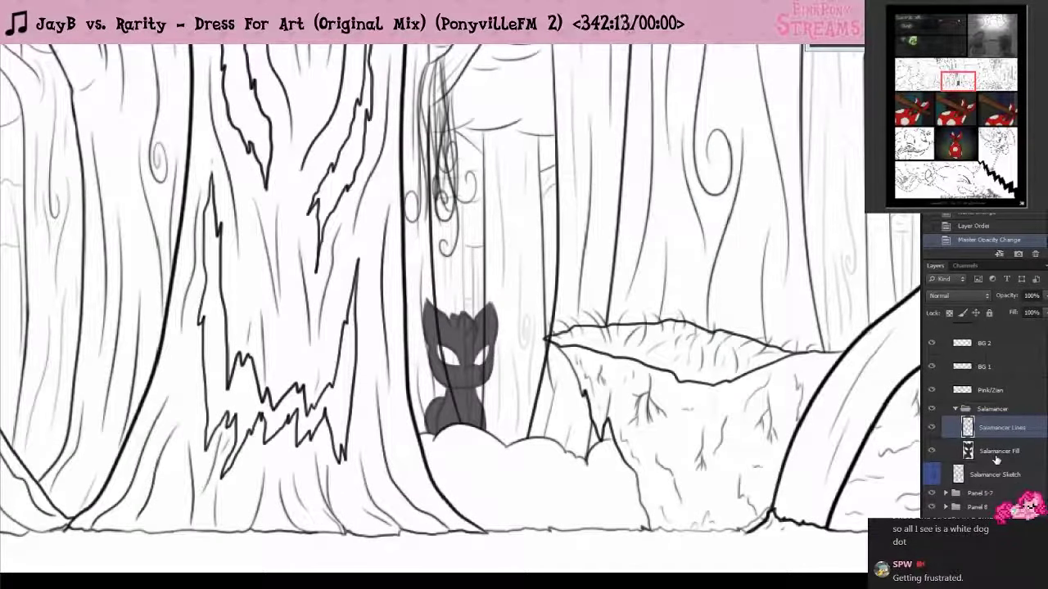
- Add a new layer inside the Salamancer group and place it beneath the Salamancer Fill layer
{"action": "left_click", "coordinate": [997, 459]}
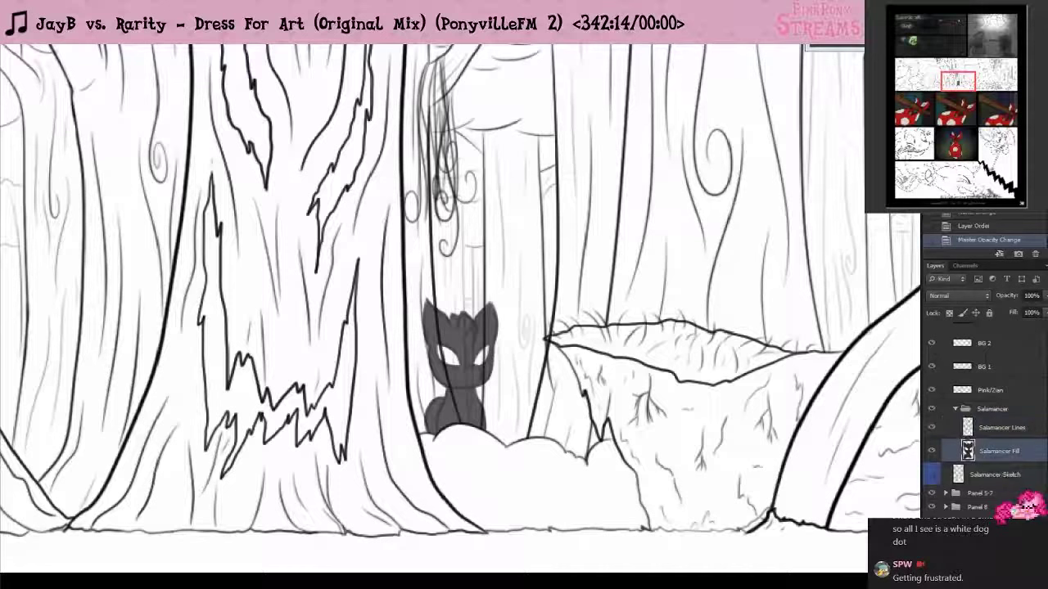
{"action": "key", "text": "ctrl+shift+alt+n"}
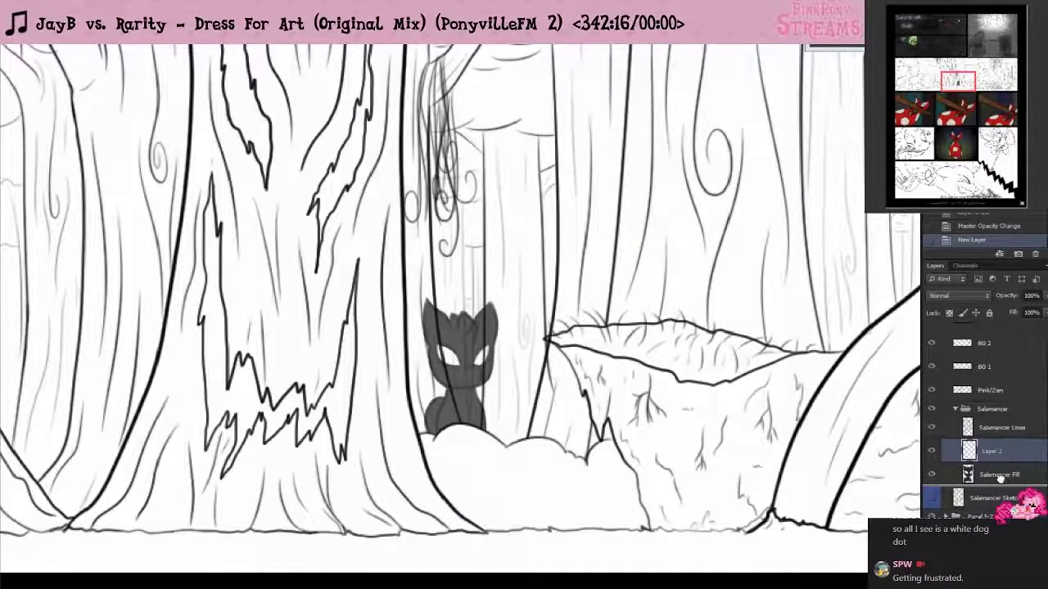
{"action": "left_click_drag", "start_coordinate": [1001, 479], "coordinate": [1002, 483]}
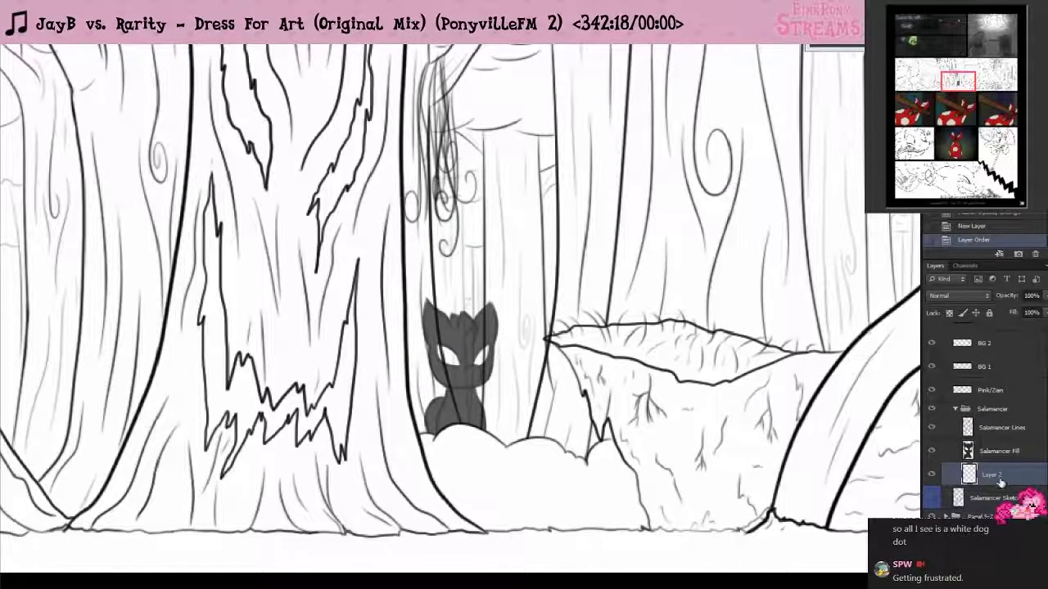
{"action": "scroll", "coordinate": [448, 411], "scroll_direction": "up", "scroll_amount": 5}
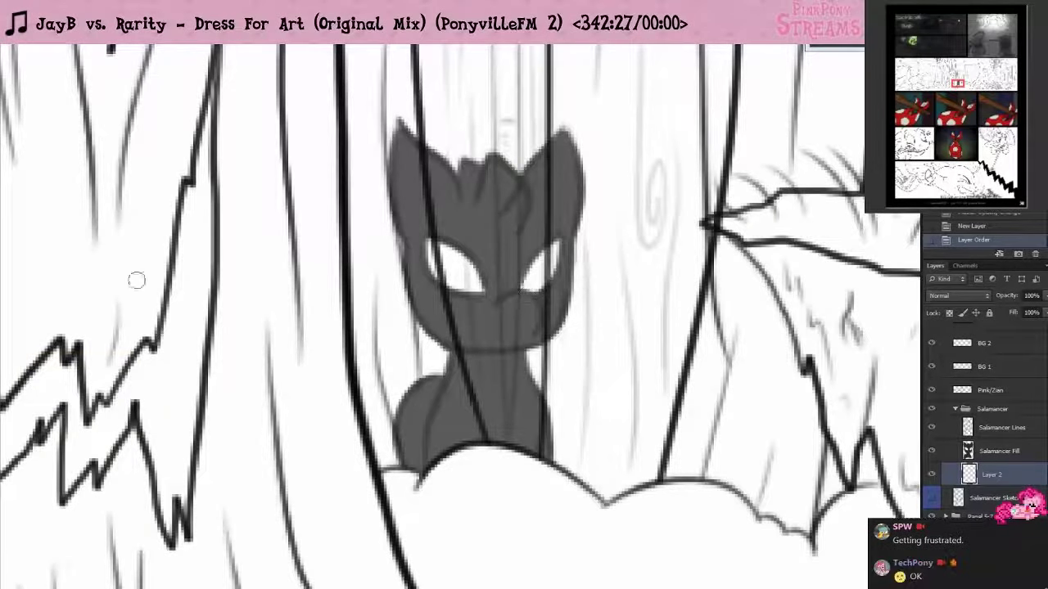
{"action": "key", "text": "F5"}
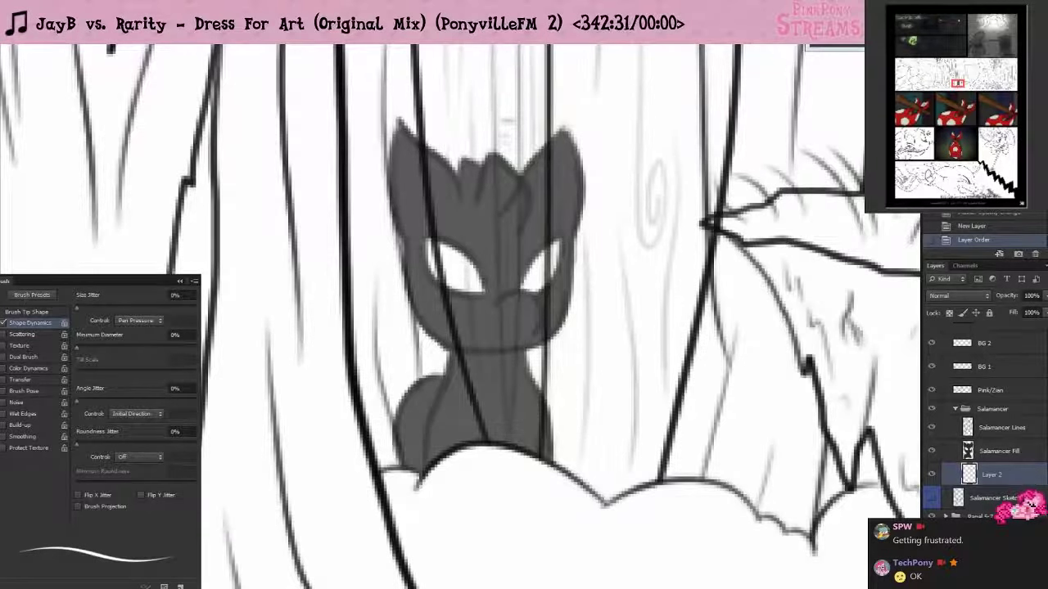
{"action": "left_click", "coordinate": [982, 4]}
{"action": "left_click", "coordinate": [982, 110]}
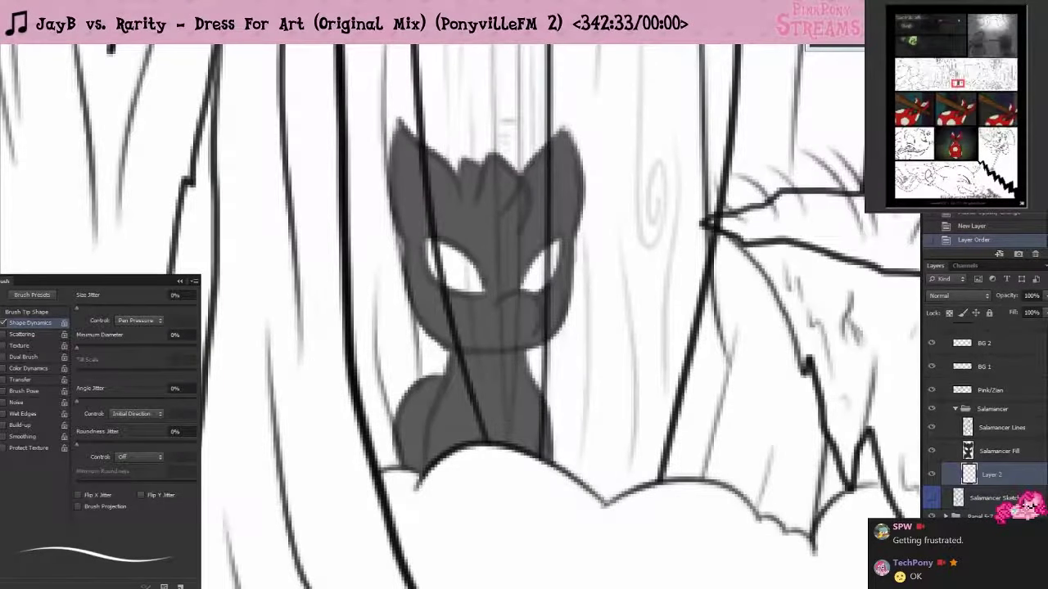
{"action": "left_click", "coordinate": [983, 4]}
{"action": "left_click", "coordinate": [983, 109]}
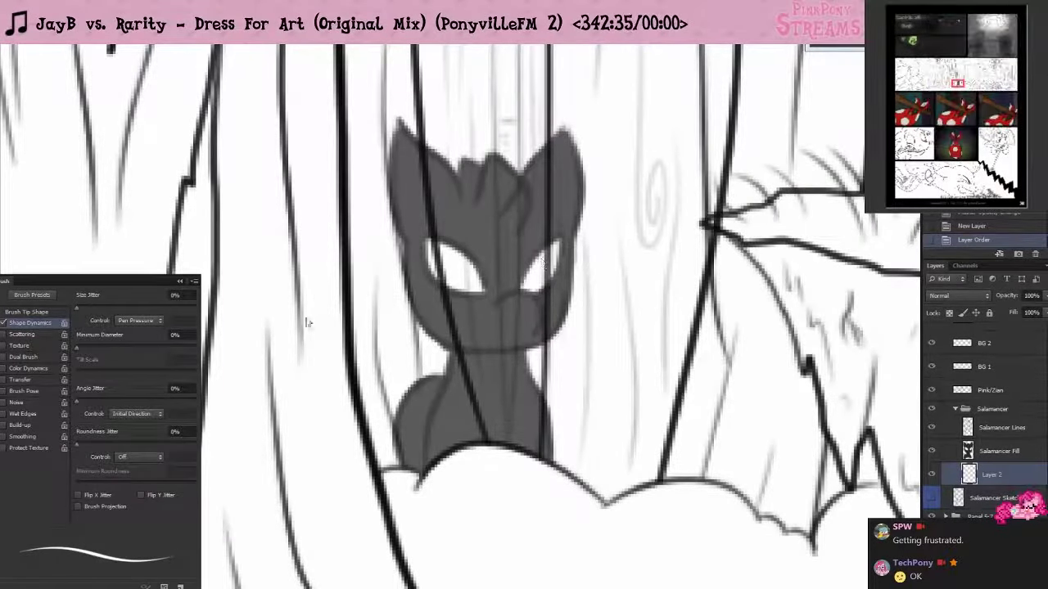
{"action": "key", "text": "F5"}
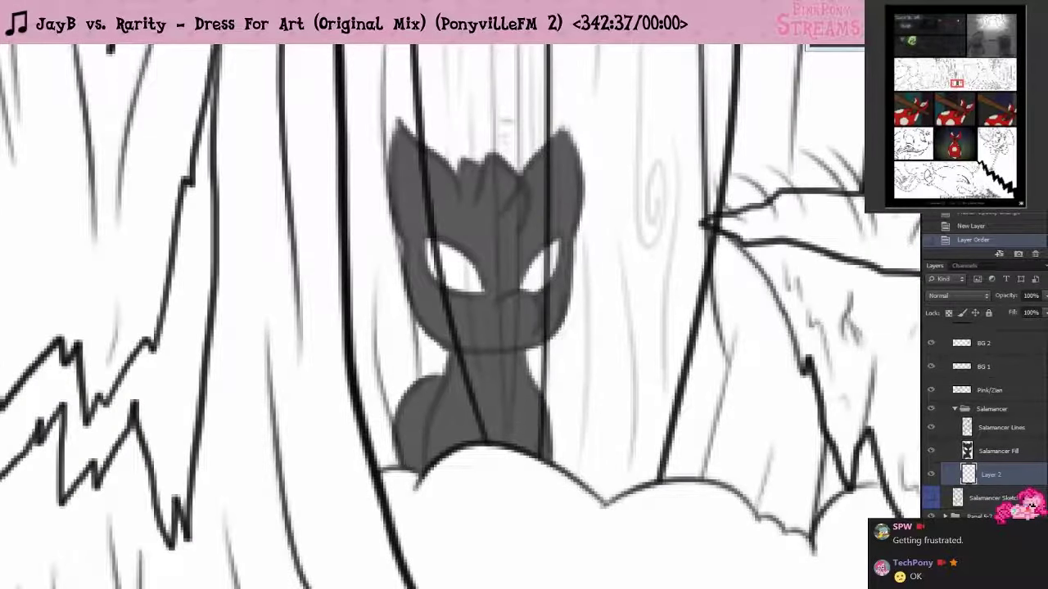
- Choose the NKSS_Bristles brush preset and adjust its size for shading around the creature
{"action": "key", "text": "F5"}
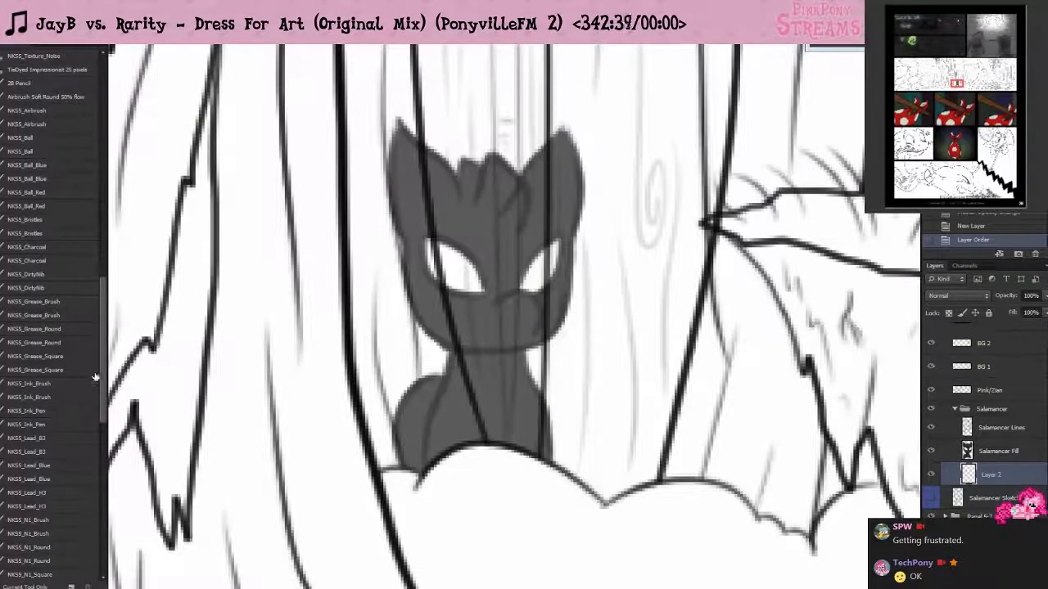
{"action": "mouse_move", "coordinate": [112, 442]}
{"action": "left_mouse_down"}
{"action": "mouse_move", "coordinate": [114, 504]}
{"action": "mouse_move", "coordinate": [112, 465]}
{"action": "left_mouse_up"}
{"action": "scroll", "coordinate": [80, 325], "scroll_direction": "up", "scroll_amount": 12}
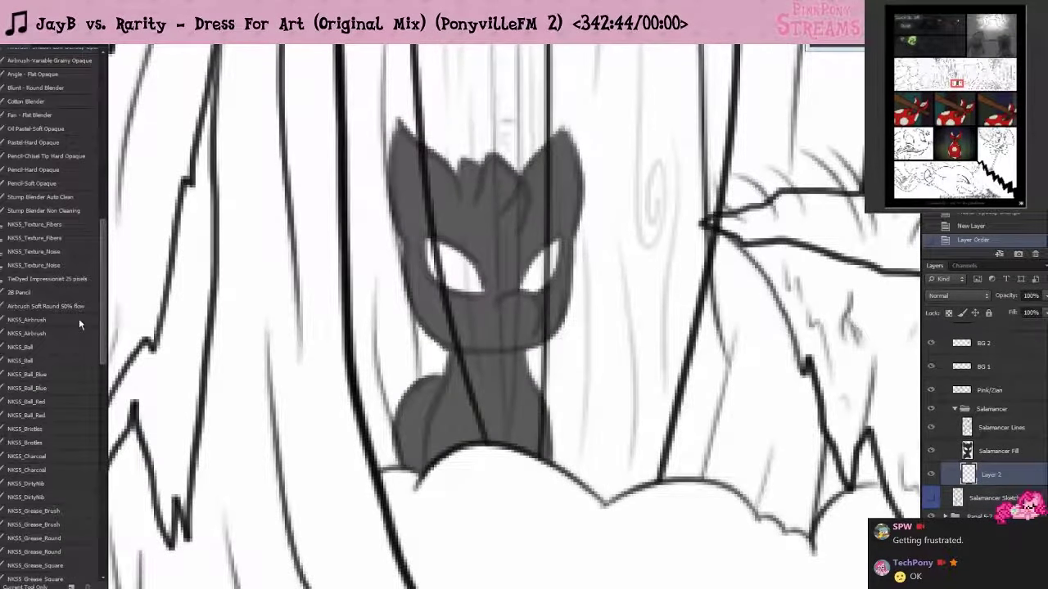
{"action": "scroll", "coordinate": [79, 318], "scroll_direction": "down", "scroll_amount": 3}
{"action": "left_click", "coordinate": [49, 388]}
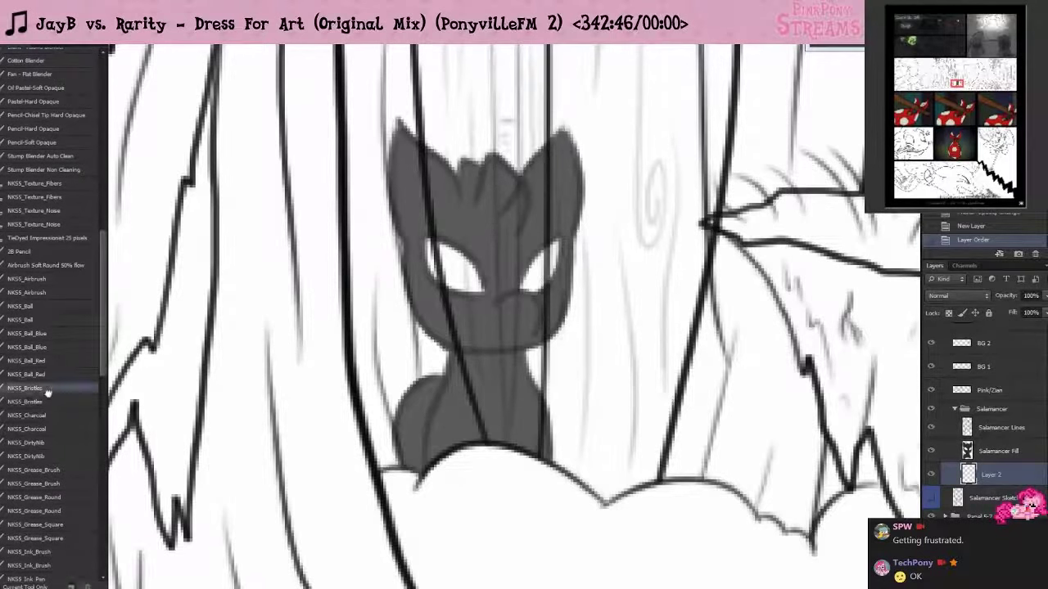
{"action": "right_click", "coordinate": [529, 415]}
{"action": "left_click", "coordinate": [542, 444]}
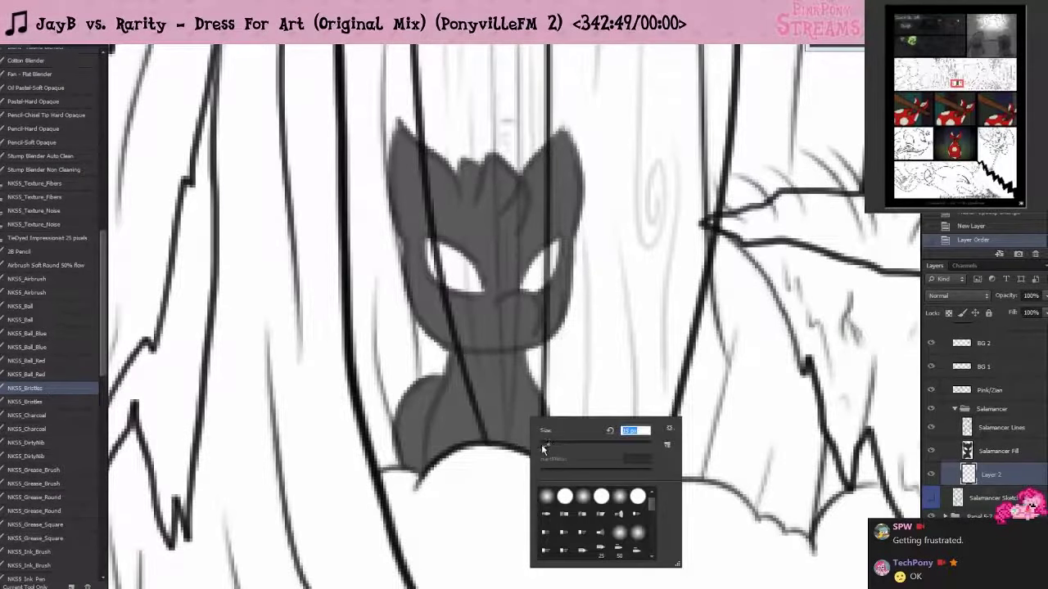
- Paint rough dark bristle shading behind the creature, around both sides of its body and above its ears
{"action": "mouse_move", "coordinate": [515, 470]}
{"action": "left_mouse_down"}
{"action": "mouse_move", "coordinate": [543, 458]}
{"action": "mouse_move", "coordinate": [550, 384]}
{"action": "mouse_move", "coordinate": [544, 465]}
{"action": "mouse_move", "coordinate": [580, 399]}
{"action": "mouse_move", "coordinate": [584, 432]}
{"action": "mouse_move", "coordinate": [558, 418]}
{"action": "mouse_move", "coordinate": [591, 324]}
{"action": "left_mouse_up"}
{"action": "mouse_move", "coordinate": [606, 463]}
{"action": "left_mouse_down"}
{"action": "mouse_move", "coordinate": [540, 455]}
{"action": "mouse_move", "coordinate": [565, 376]}
{"action": "mouse_move", "coordinate": [553, 335]}
{"action": "mouse_move", "coordinate": [573, 327]}
{"action": "mouse_move", "coordinate": [564, 344]}
{"action": "mouse_move", "coordinate": [606, 295]}
{"action": "mouse_move", "coordinate": [565, 354]}
{"action": "mouse_move", "coordinate": [532, 360]}
{"action": "mouse_move", "coordinate": [510, 351]}
{"action": "mouse_move", "coordinate": [541, 383]}
{"action": "mouse_move", "coordinate": [585, 245]}
{"action": "mouse_move", "coordinate": [594, 209]}
{"action": "mouse_move", "coordinate": [564, 115]}
{"action": "mouse_move", "coordinate": [606, 135]}
{"action": "mouse_move", "coordinate": [563, 174]}
{"action": "mouse_move", "coordinate": [602, 205]}
{"action": "mouse_move", "coordinate": [594, 237]}
{"action": "mouse_move", "coordinate": [610, 250]}
{"action": "mouse_move", "coordinate": [609, 227]}
{"action": "left_mouse_up"}
{"action": "mouse_move", "coordinate": [604, 156]}
{"action": "left_mouse_down"}
{"action": "mouse_move", "coordinate": [527, 99]}
{"action": "mouse_move", "coordinate": [517, 117]}
{"action": "mouse_move", "coordinate": [520, 85]}
{"action": "mouse_move", "coordinate": [567, 116]}
{"action": "mouse_move", "coordinate": [571, 98]}
{"action": "mouse_move", "coordinate": [541, 131]}
{"action": "mouse_move", "coordinate": [501, 146]}
{"action": "mouse_move", "coordinate": [465, 100]}
{"action": "mouse_move", "coordinate": [442, 143]}
{"action": "mouse_move", "coordinate": [431, 129]}
{"action": "mouse_move", "coordinate": [442, 148]}
{"action": "mouse_move", "coordinate": [427, 138]}
{"action": "mouse_move", "coordinate": [442, 94]}
{"action": "mouse_move", "coordinate": [421, 88]}
{"action": "mouse_move", "coordinate": [420, 110]}
{"action": "mouse_move", "coordinate": [422, 64]}
{"action": "mouse_move", "coordinate": [435, 105]}
{"action": "mouse_move", "coordinate": [354, 111]}
{"action": "mouse_move", "coordinate": [355, 135]}
{"action": "mouse_move", "coordinate": [380, 155]}
{"action": "left_mouse_up"}
{"action": "mouse_move", "coordinate": [392, 450]}
{"action": "left_mouse_down"}
{"action": "mouse_move", "coordinate": [393, 404]}
{"action": "mouse_move", "coordinate": [375, 442]}
{"action": "mouse_move", "coordinate": [415, 386]}
{"action": "mouse_move", "coordinate": [363, 403]}
{"action": "mouse_move", "coordinate": [350, 384]}
{"action": "mouse_move", "coordinate": [367, 360]}
{"action": "mouse_move", "coordinate": [399, 359]}
{"action": "mouse_move", "coordinate": [392, 304]}
{"action": "mouse_move", "coordinate": [378, 310]}
{"action": "mouse_move", "coordinate": [418, 329]}
{"action": "mouse_move", "coordinate": [399, 309]}
{"action": "mouse_move", "coordinate": [438, 354]}
{"action": "left_mouse_up"}
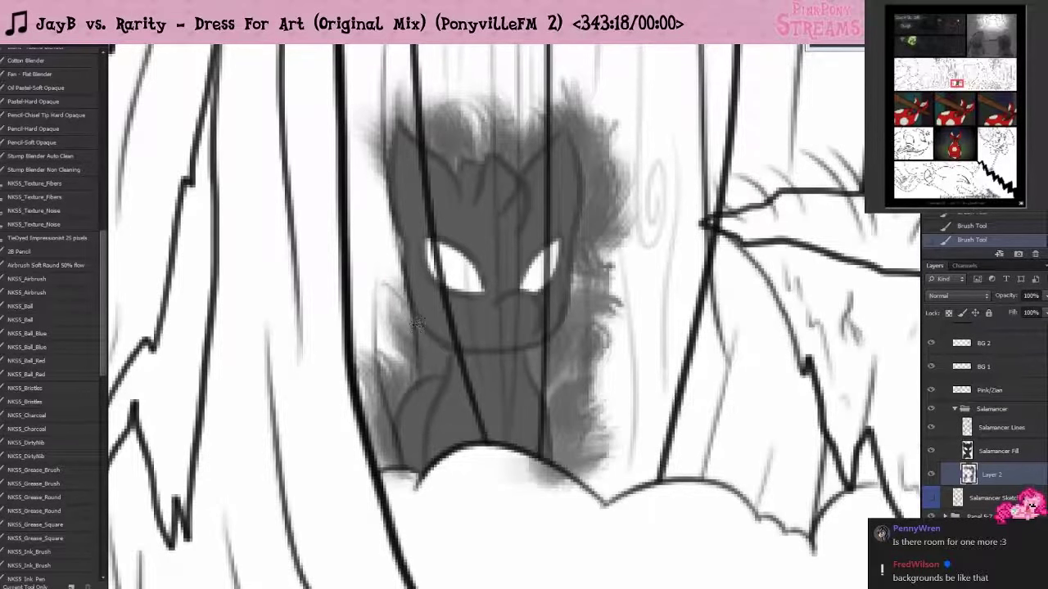
{"action": "left_click_drag", "start_coordinate": [403, 328], "coordinate": [377, 193]}
{"action": "left_click_drag", "start_coordinate": [386, 250], "coordinate": [360, 157]}
{"action": "mouse_move", "coordinate": [413, 185]}
{"action": "left_mouse_down"}
{"action": "mouse_move", "coordinate": [387, 279]}
{"action": "mouse_move", "coordinate": [352, 276]}
{"action": "mouse_move", "coordinate": [366, 166]}
{"action": "mouse_move", "coordinate": [343, 272]}
{"action": "mouse_move", "coordinate": [447, 172]}
{"action": "mouse_move", "coordinate": [419, 223]}
{"action": "mouse_move", "coordinate": [491, 214]}
{"action": "mouse_move", "coordinate": [507, 179]}
{"action": "mouse_move", "coordinate": [483, 205]}
{"action": "left_mouse_up"}
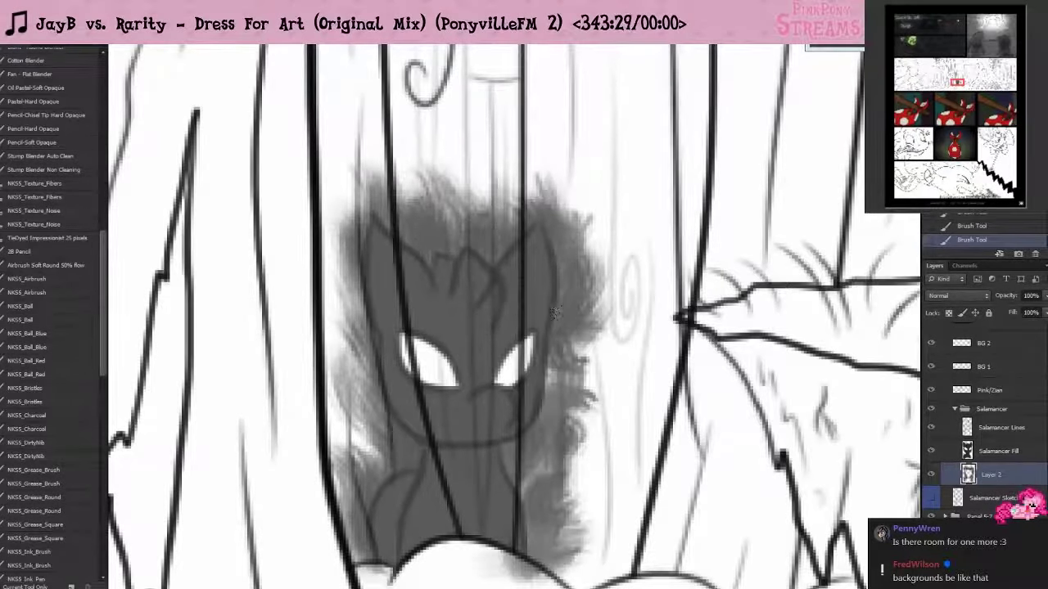
- Thicken the dark shading beside the creature's lower body and fill the gaps along the edges of its head
{"action": "left_click_drag", "start_coordinate": [577, 397], "coordinate": [544, 471]}
{"action": "left_click_drag", "start_coordinate": [597, 429], "coordinate": [511, 480]}
{"action": "mouse_move", "coordinate": [583, 454]}
{"action": "left_mouse_down"}
{"action": "mouse_move", "coordinate": [573, 520]}
{"action": "mouse_move", "coordinate": [533, 586]}
{"action": "left_mouse_up"}
{"action": "left_click_drag", "start_coordinate": [372, 551], "coordinate": [382, 516]}
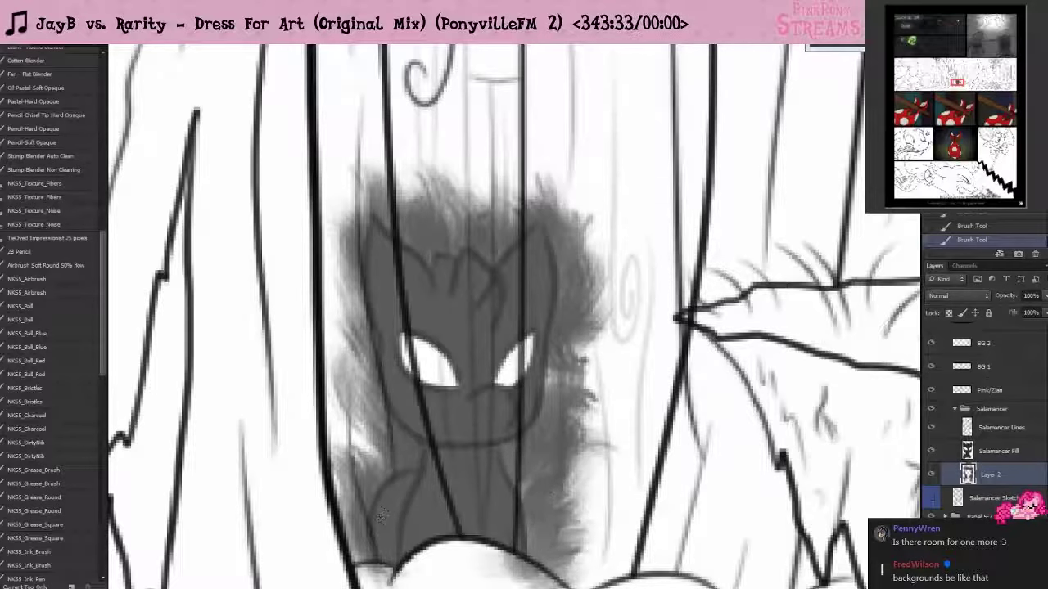
{"action": "left_click_drag", "start_coordinate": [342, 289], "coordinate": [366, 308]}
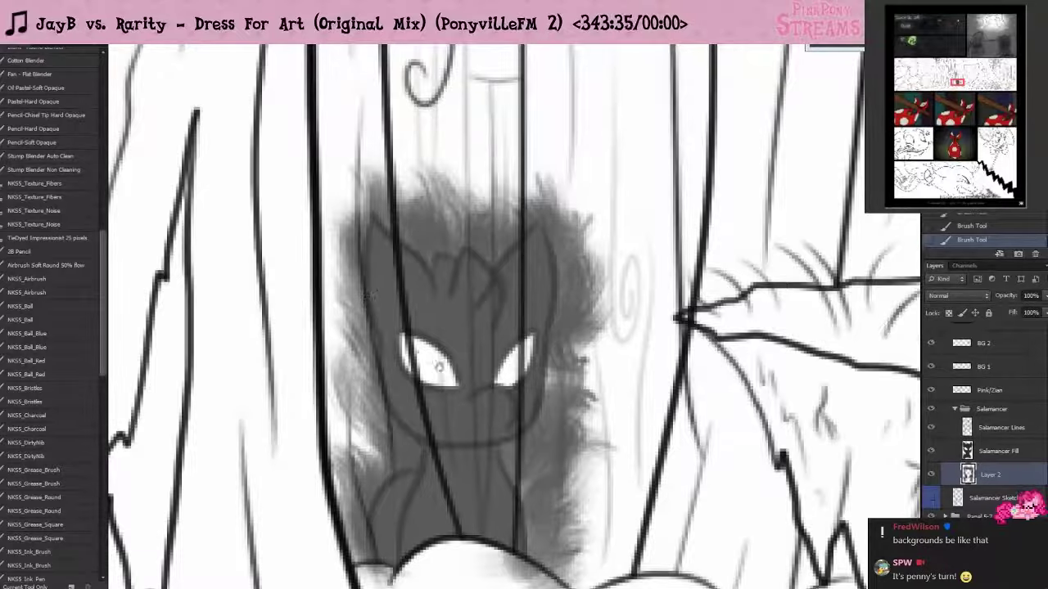
{"action": "left_click_drag", "start_coordinate": [448, 350], "coordinate": [474, 254]}
{"action": "left_click_drag", "start_coordinate": [572, 269], "coordinate": [584, 296]}
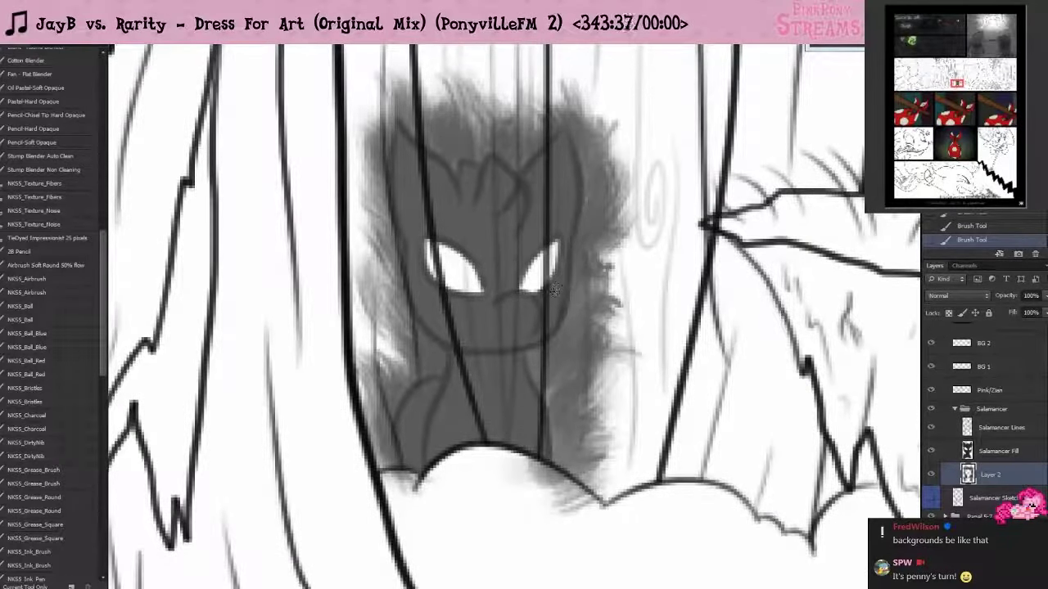
{"action": "mouse_move", "coordinate": [385, 336]}
{"action": "left_mouse_down"}
{"action": "mouse_move", "coordinate": [406, 357]}
{"action": "mouse_move", "coordinate": [368, 355]}
{"action": "mouse_move", "coordinate": [387, 316]}
{"action": "mouse_move", "coordinate": [373, 153]}
{"action": "mouse_move", "coordinate": [351, 94]}
{"action": "mouse_move", "coordinate": [388, 86]}
{"action": "left_mouse_up"}
{"action": "left_click_drag", "start_coordinate": [603, 144], "coordinate": [614, 162]}
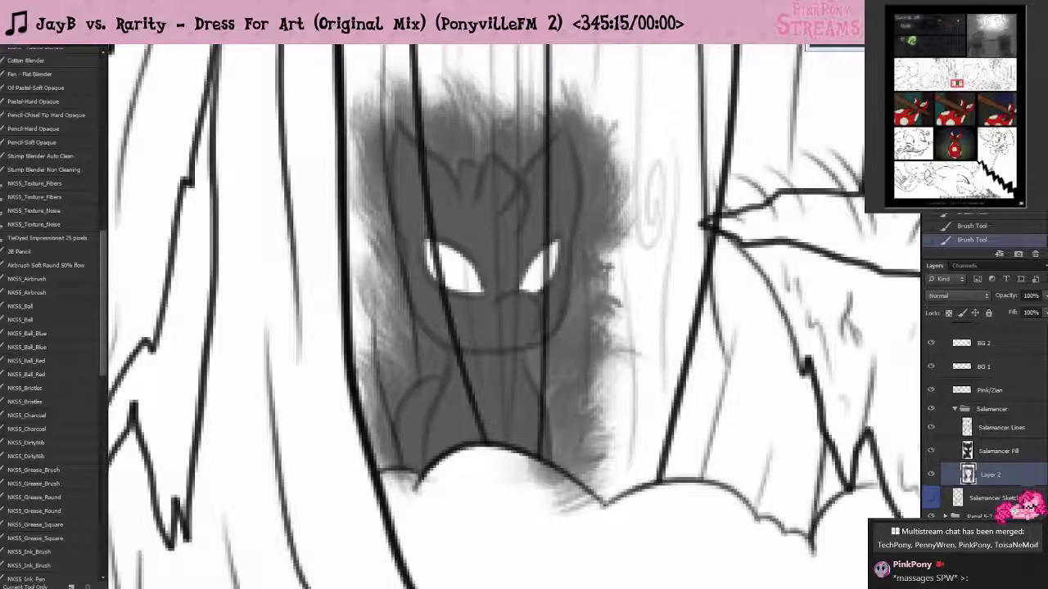
- Erase the dark shading that spills over the bush in front of the creature
{"action": "mouse_move", "coordinate": [419, 486]}
{"action": "left_mouse_down"}
{"action": "mouse_move", "coordinate": [388, 479]}
{"action": "mouse_move", "coordinate": [419, 480]}
{"action": "left_mouse_up"}
{"action": "mouse_move", "coordinate": [509, 473]}
{"action": "left_mouse_down"}
{"action": "mouse_move", "coordinate": [540, 483]}
{"action": "mouse_move", "coordinate": [516, 461]}
{"action": "mouse_move", "coordinate": [532, 464]}
{"action": "mouse_move", "coordinate": [598, 507]}
{"action": "mouse_move", "coordinate": [555, 506]}
{"action": "left_mouse_up"}
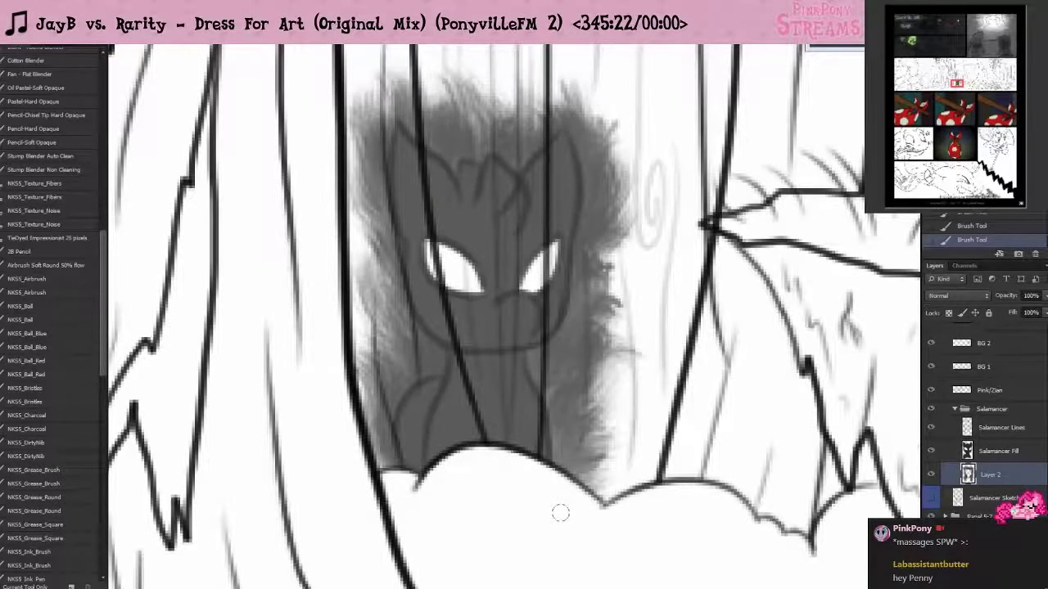
{"action": "key", "text": "e"}
{"action": "mouse_move", "coordinate": [490, 456]}
{"action": "left_mouse_down"}
{"action": "mouse_move", "coordinate": [458, 490]}
{"action": "mouse_move", "coordinate": [459, 527]}
{"action": "left_mouse_up"}
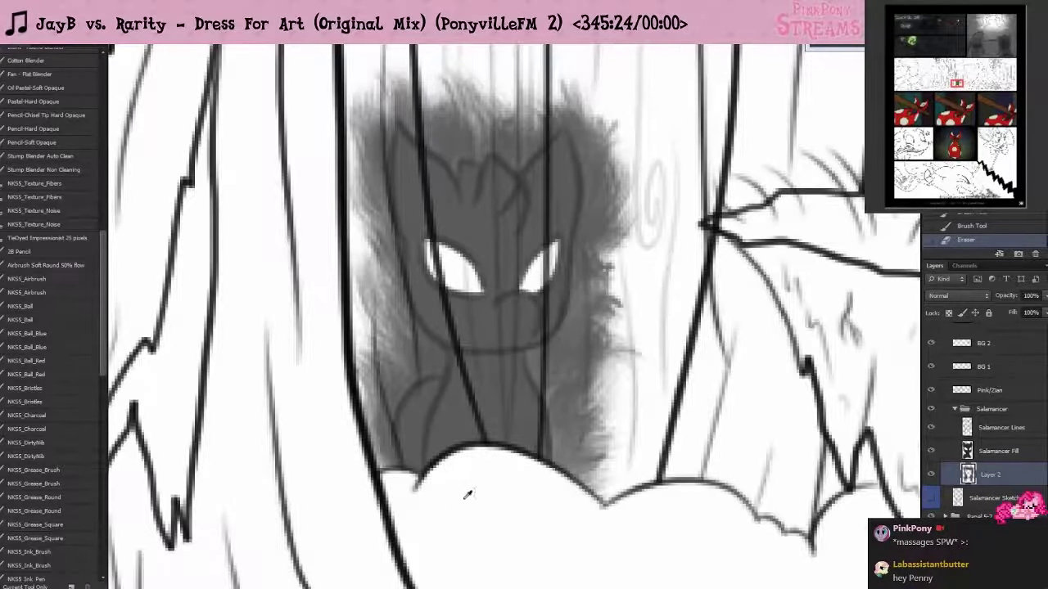
- Lower the whole Salamancer group's opacity to 38%
{"action": "scroll", "coordinate": [464, 499], "scroll_direction": "down", "scroll_amount": 5}
{"action": "scroll", "coordinate": [429, 547], "scroll_direction": "up", "scroll_amount": 1}
{"action": "scroll", "coordinate": [431, 544], "scroll_direction": "up", "scroll_amount": 1}
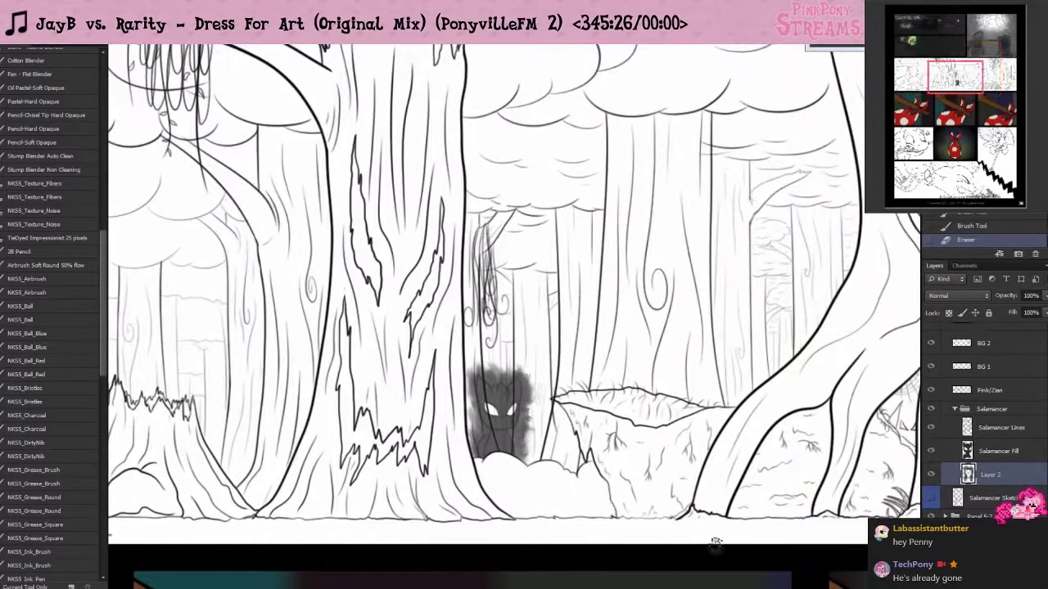
{"action": "left_click", "coordinate": [994, 409]}
{"action": "mouse_move", "coordinate": [1008, 311]}
{"action": "left_mouse_down"}
{"action": "mouse_move", "coordinate": [998, 309]}
{"action": "mouse_move", "coordinate": [1012, 308]}
{"action": "left_mouse_up"}
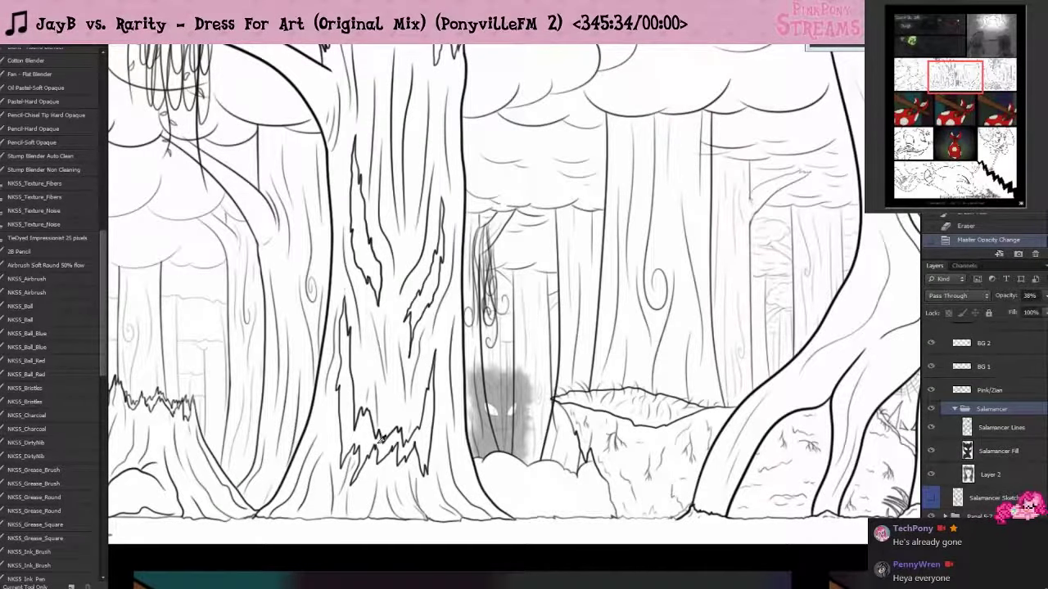
{"action": "key", "text": "ctrl+minus"}
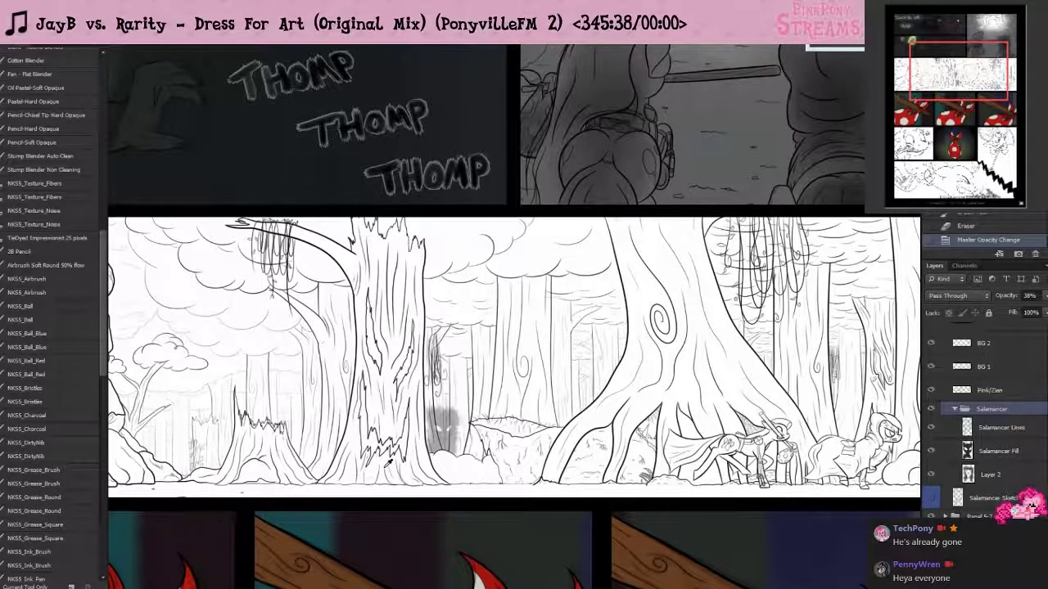
- Collapse the Salamancer group and add a new layer named Cave Shade directly above it
{"action": "scroll", "coordinate": [388, 462], "scroll_direction": "down", "scroll_amount": 2}
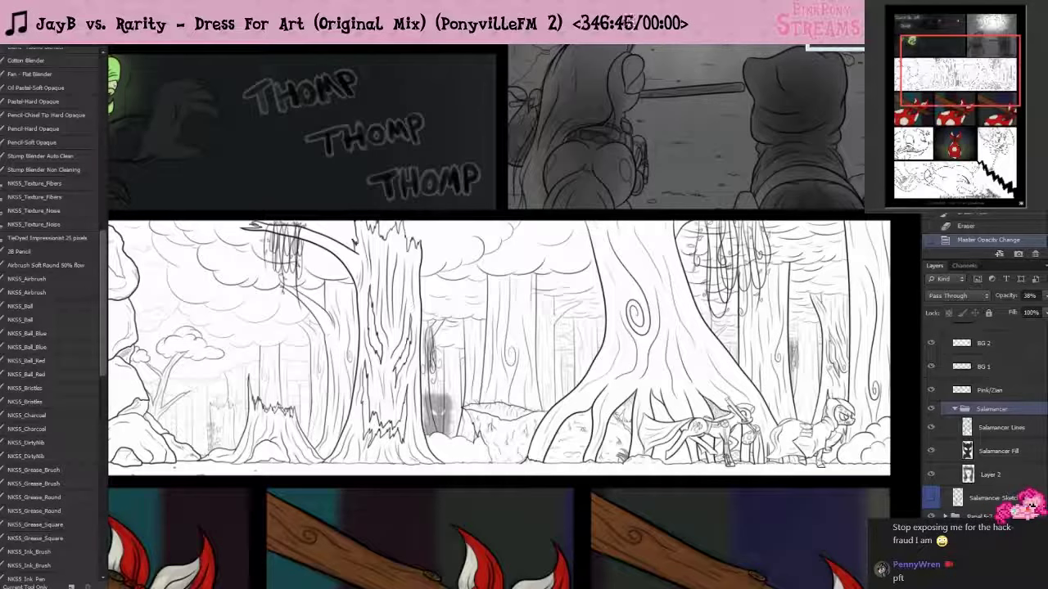
{"action": "scroll", "coordinate": [499, 347], "scroll_direction": "right", "scroll_amount": 3}
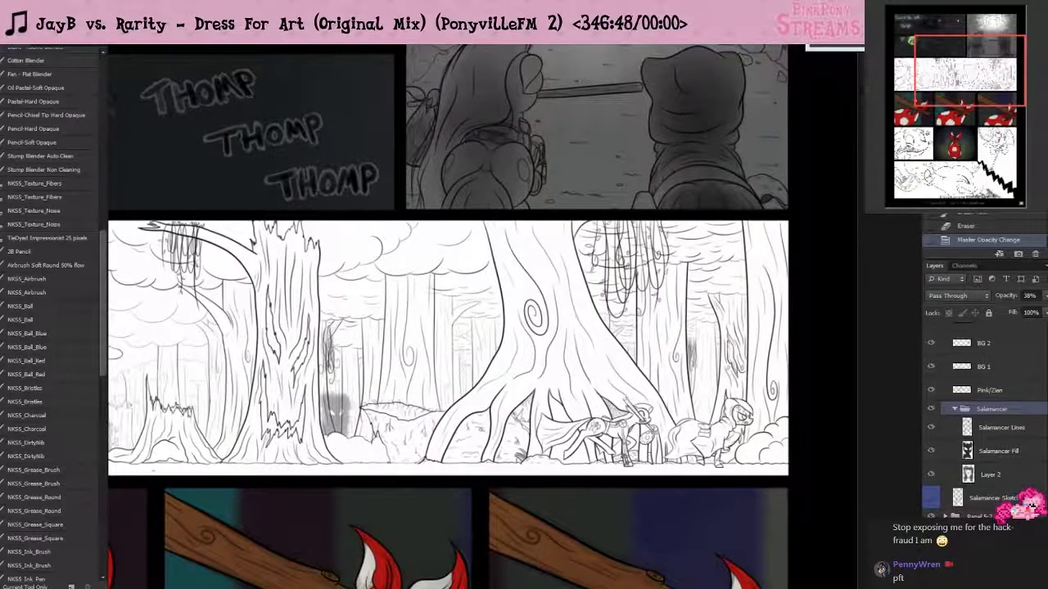
{"action": "scroll", "coordinate": [514, 347], "scroll_direction": "left", "scroll_amount": 8}
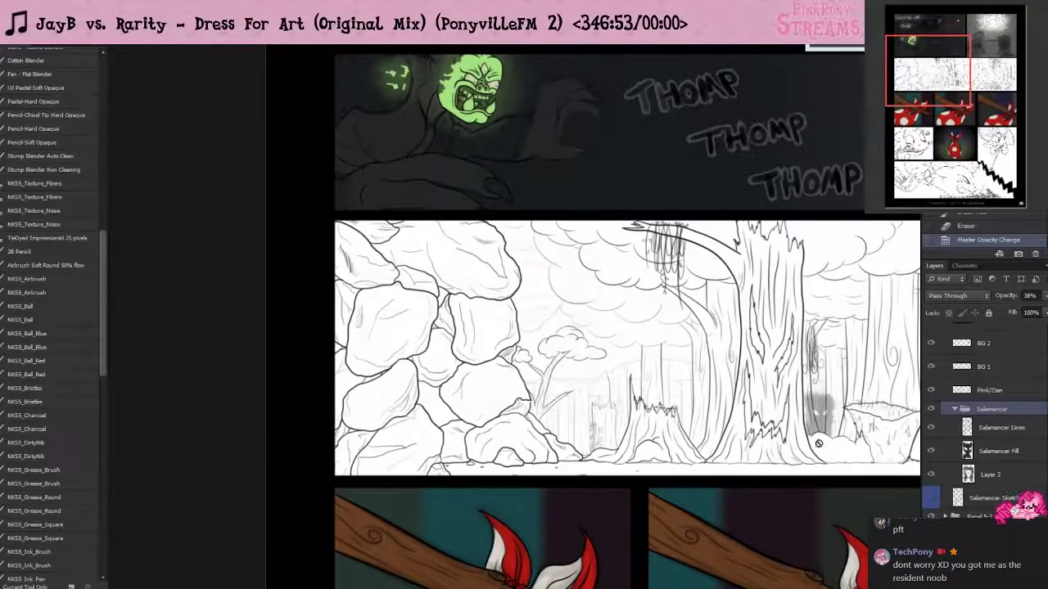
{"action": "left_click", "coordinate": [949, 410]}
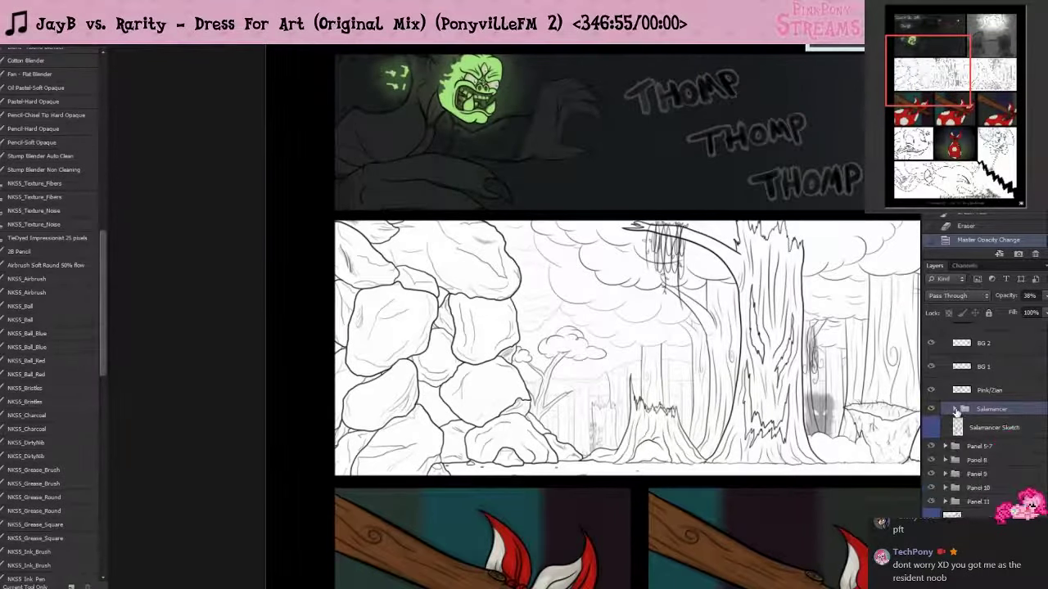
{"action": "scroll", "coordinate": [994, 421], "scroll_direction": "up", "scroll_amount": 2}
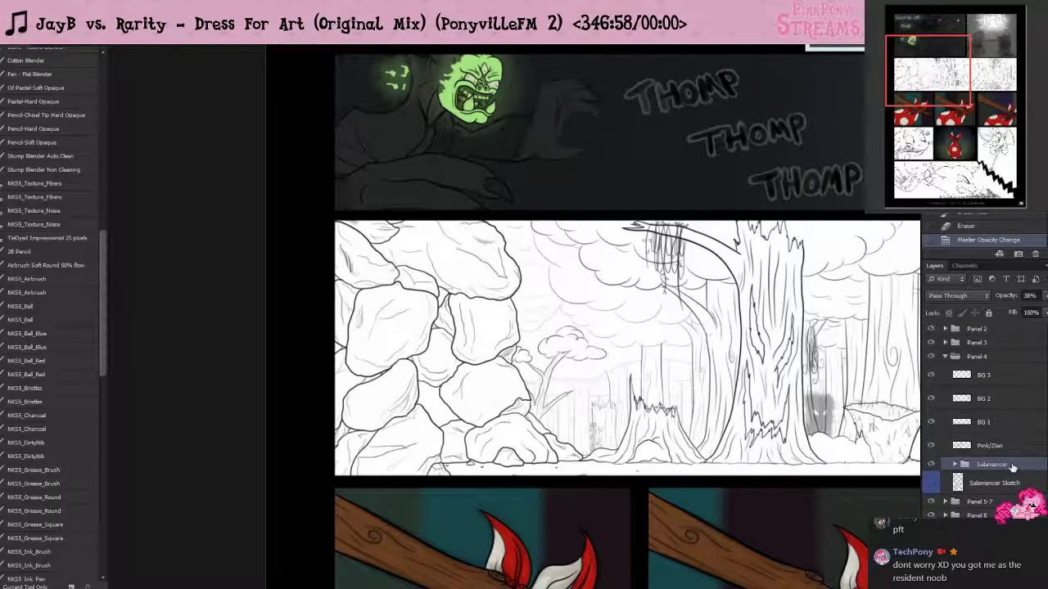
{"action": "left_click", "coordinate": [1019, 581]}
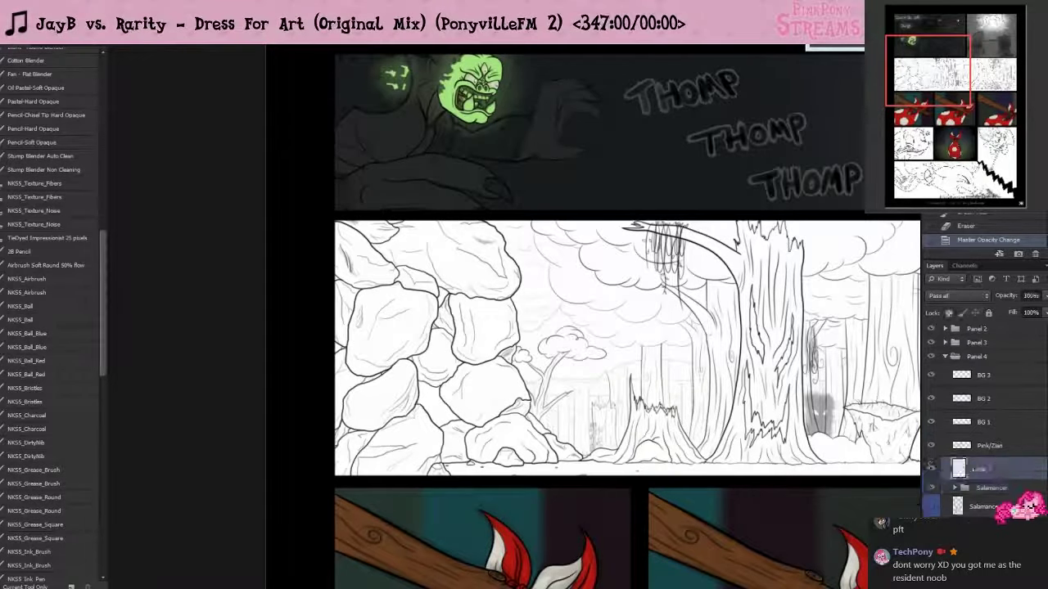
{"action": "double_click", "coordinate": [989, 470]}
{"action": "type", "text": "B"}
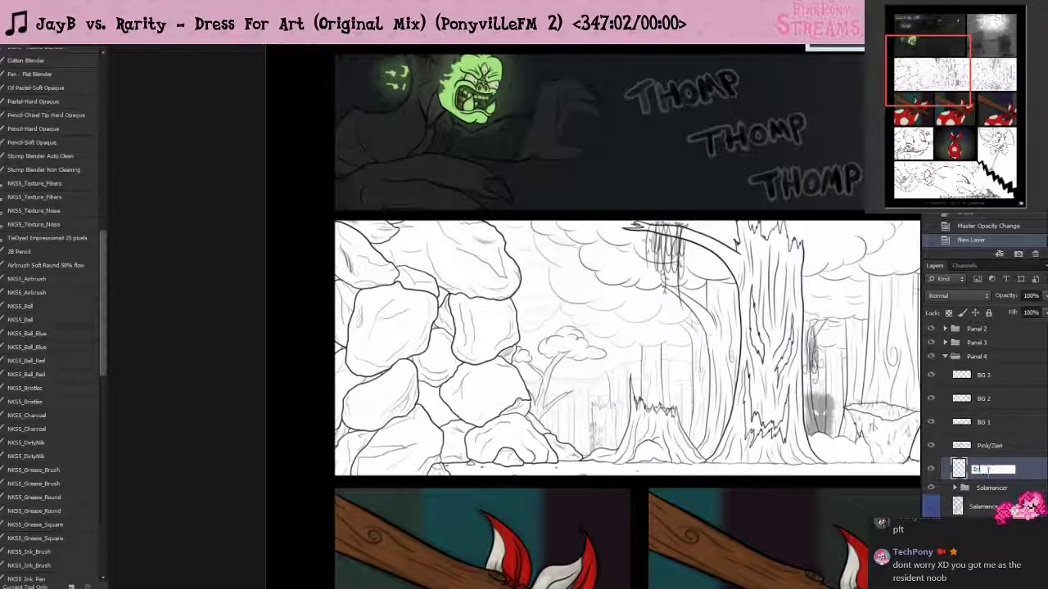
{"action": "type", "text": "k"}
{"action": "type", "text": "ve"}
{"action": "type", "text": " Sal"}
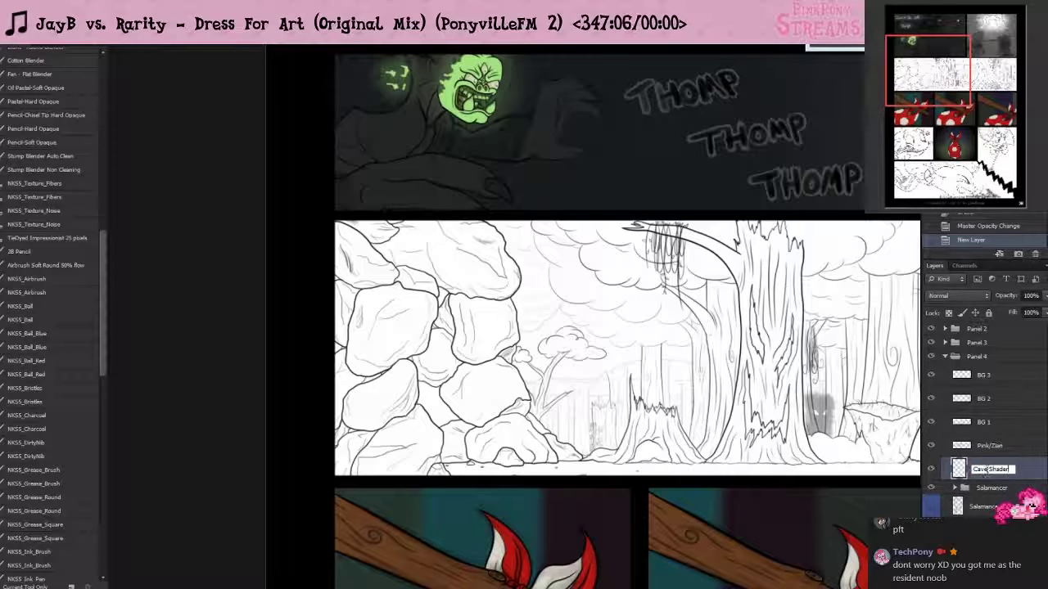
{"action": "key", "text": "Return"}
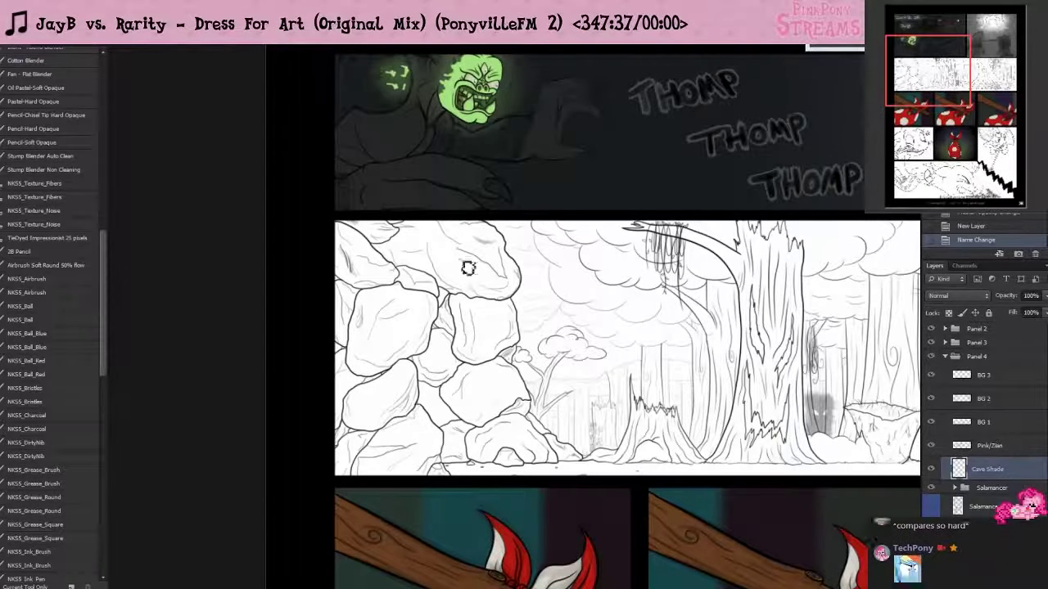
- Resize the bristle brush and paint dark shading down the cave opening between the stacked boulders in panel 4
{"action": "scroll", "coordinate": [416, 423], "scroll_direction": "up", "scroll_amount": 2}
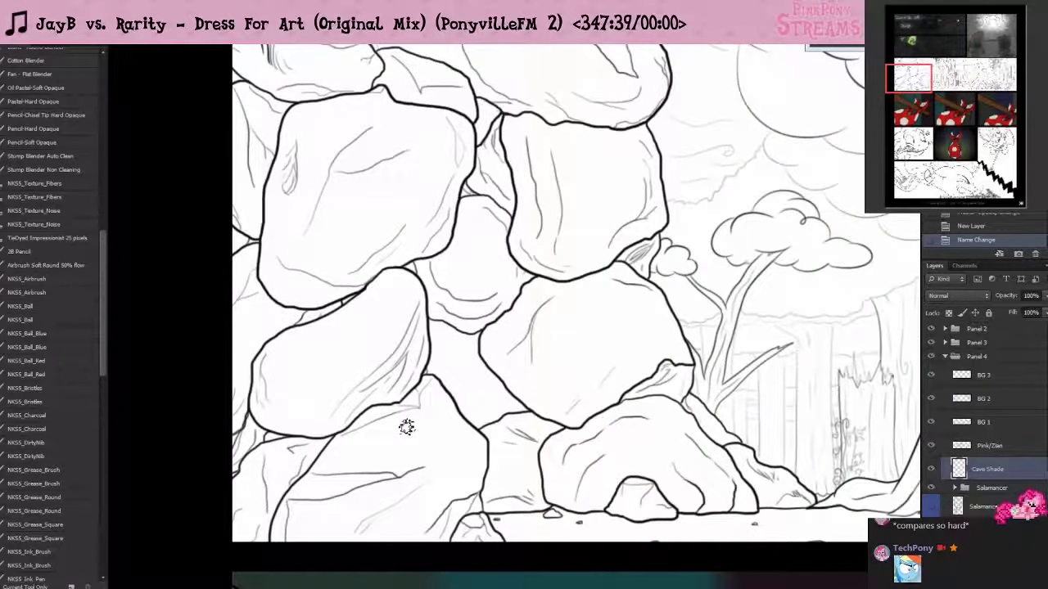
{"action": "right_click", "coordinate": [513, 157]}
{"action": "left_click_drag", "start_coordinate": [534, 184], "coordinate": [550, 185]}
{"action": "mouse_move", "coordinate": [467, 113]}
{"action": "left_mouse_down"}
{"action": "mouse_move", "coordinate": [511, 108]}
{"action": "mouse_move", "coordinate": [491, 131]}
{"action": "mouse_move", "coordinate": [476, 236]}
{"action": "mouse_move", "coordinate": [450, 280]}
{"action": "mouse_move", "coordinate": [475, 285]}
{"action": "mouse_move", "coordinate": [442, 315]}
{"action": "mouse_move", "coordinate": [487, 317]}
{"action": "mouse_move", "coordinate": [491, 344]}
{"action": "mouse_move", "coordinate": [459, 356]}
{"action": "mouse_move", "coordinate": [491, 375]}
{"action": "mouse_move", "coordinate": [466, 394]}
{"action": "mouse_move", "coordinate": [491, 410]}
{"action": "mouse_move", "coordinate": [458, 413]}
{"action": "mouse_move", "coordinate": [499, 421]}
{"action": "mouse_move", "coordinate": [438, 429]}
{"action": "mouse_move", "coordinate": [492, 459]}
{"action": "mouse_move", "coordinate": [459, 479]}
{"action": "mouse_move", "coordinate": [507, 495]}
{"action": "mouse_move", "coordinate": [532, 468]}
{"action": "mouse_move", "coordinate": [459, 511]}
{"action": "mouse_move", "coordinate": [532, 532]}
{"action": "left_mouse_up"}
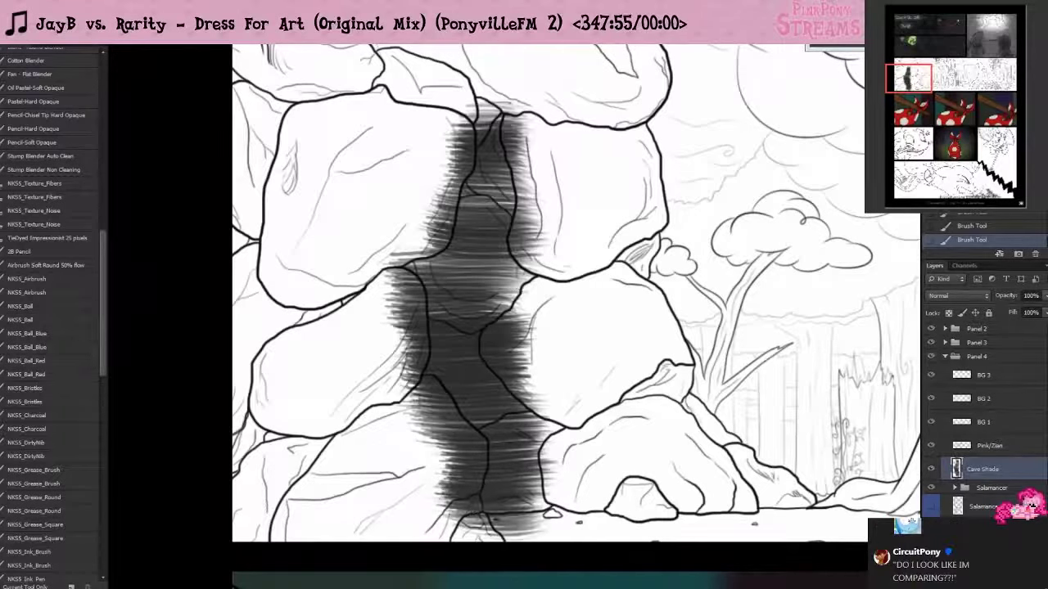
{"action": "mouse_move", "coordinate": [436, 131]}
{"action": "left_mouse_down"}
{"action": "mouse_move", "coordinate": [524, 129]}
{"action": "mouse_move", "coordinate": [498, 119]}
{"action": "mouse_move", "coordinate": [543, 141]}
{"action": "mouse_move", "coordinate": [421, 155]}
{"action": "mouse_move", "coordinate": [411, 182]}
{"action": "mouse_move", "coordinate": [590, 193]}
{"action": "mouse_move", "coordinate": [458, 205]}
{"action": "mouse_move", "coordinate": [569, 206]}
{"action": "mouse_move", "coordinate": [503, 229]}
{"action": "mouse_move", "coordinate": [541, 284]}
{"action": "mouse_move", "coordinate": [534, 306]}
{"action": "mouse_move", "coordinate": [465, 323]}
{"action": "mouse_move", "coordinate": [525, 336]}
{"action": "mouse_move", "coordinate": [468, 356]}
{"action": "mouse_move", "coordinate": [535, 365]}
{"action": "mouse_move", "coordinate": [562, 401]}
{"action": "mouse_move", "coordinate": [564, 413]}
{"action": "mouse_move", "coordinate": [502, 422]}
{"action": "mouse_move", "coordinate": [544, 430]}
{"action": "mouse_move", "coordinate": [512, 475]}
{"action": "mouse_move", "coordinate": [529, 495]}
{"action": "mouse_move", "coordinate": [565, 496]}
{"action": "mouse_move", "coordinate": [523, 502]}
{"action": "mouse_move", "coordinate": [552, 522]}
{"action": "mouse_move", "coordinate": [472, 509]}
{"action": "left_mouse_up"}
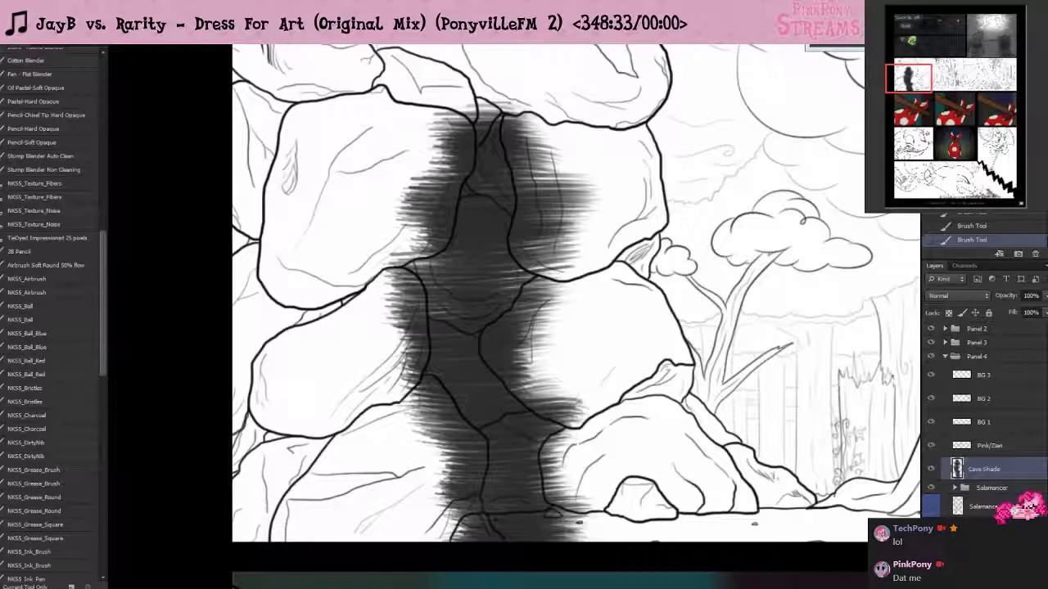
- Paint bristle shading along the underside of the big boulder that overhangs the cave opening
{"action": "scroll", "coordinate": [494, 106], "scroll_direction": "up", "scroll_amount": 3}
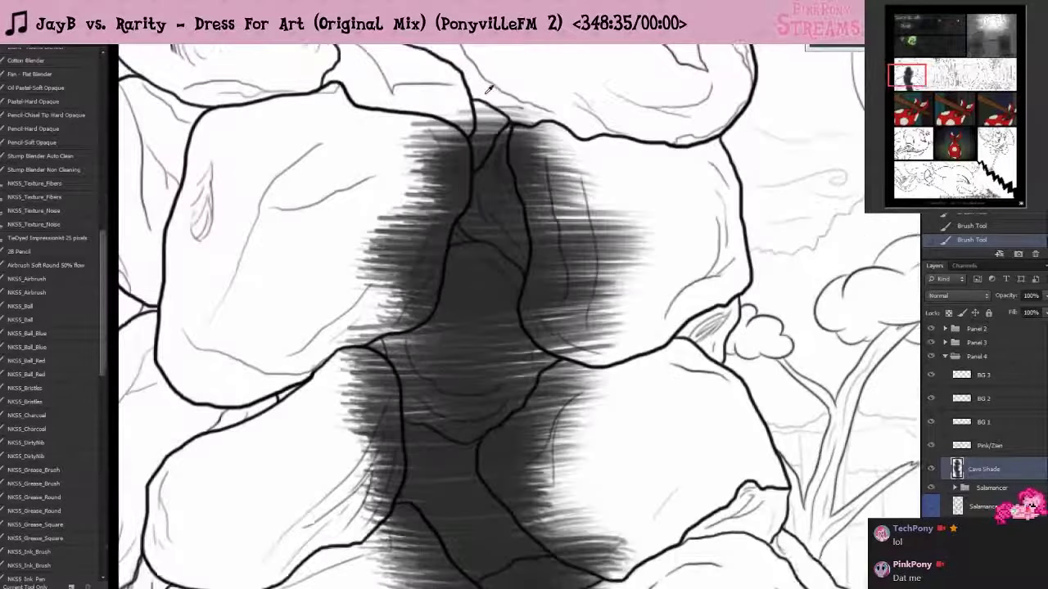
{"action": "scroll", "coordinate": [429, 141], "scroll_direction": "up", "scroll_amount": 3}
{"action": "scroll", "coordinate": [419, 212], "scroll_direction": "up", "scroll_amount": 1}
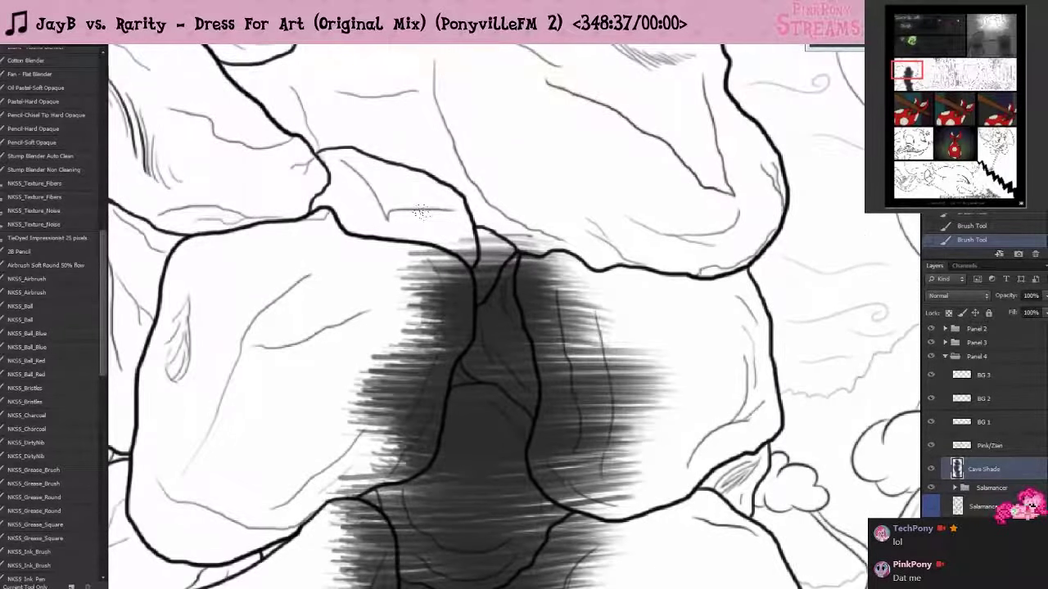
{"action": "mouse_move", "coordinate": [571, 221]}
{"action": "left_mouse_down"}
{"action": "mouse_move", "coordinate": [459, 237]}
{"action": "mouse_move", "coordinate": [578, 218]}
{"action": "mouse_move", "coordinate": [630, 245]}
{"action": "mouse_move", "coordinate": [688, 245]}
{"action": "mouse_move", "coordinate": [622, 237]}
{"action": "mouse_move", "coordinate": [665, 240]}
{"action": "left_mouse_up"}
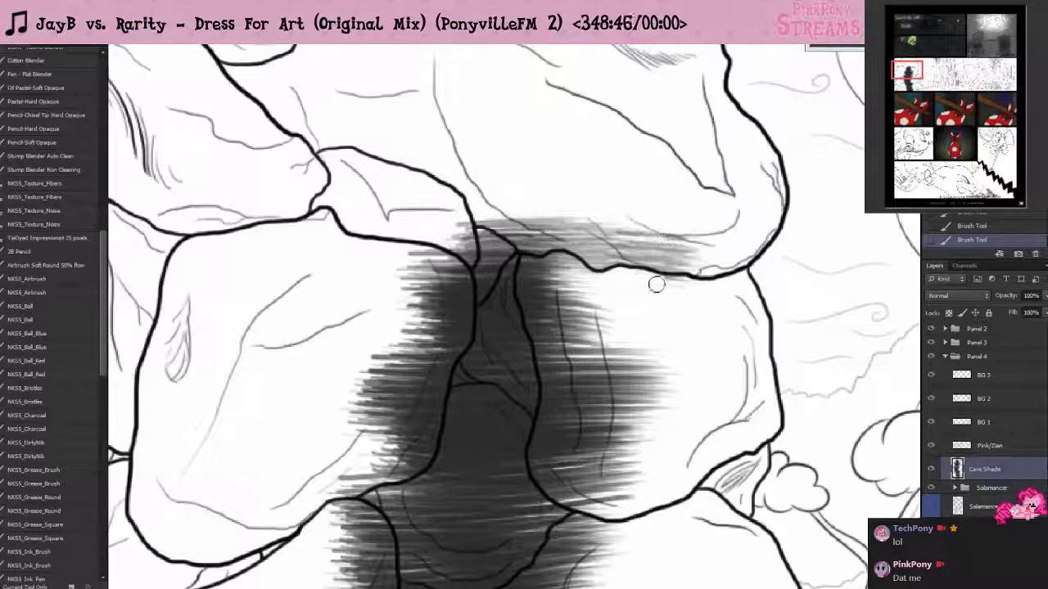
- Try trimming the upper edge of the shading under the overhanging boulder with the eraser, and undo the erasing
{"action": "left_click", "coordinate": [632, 334]}
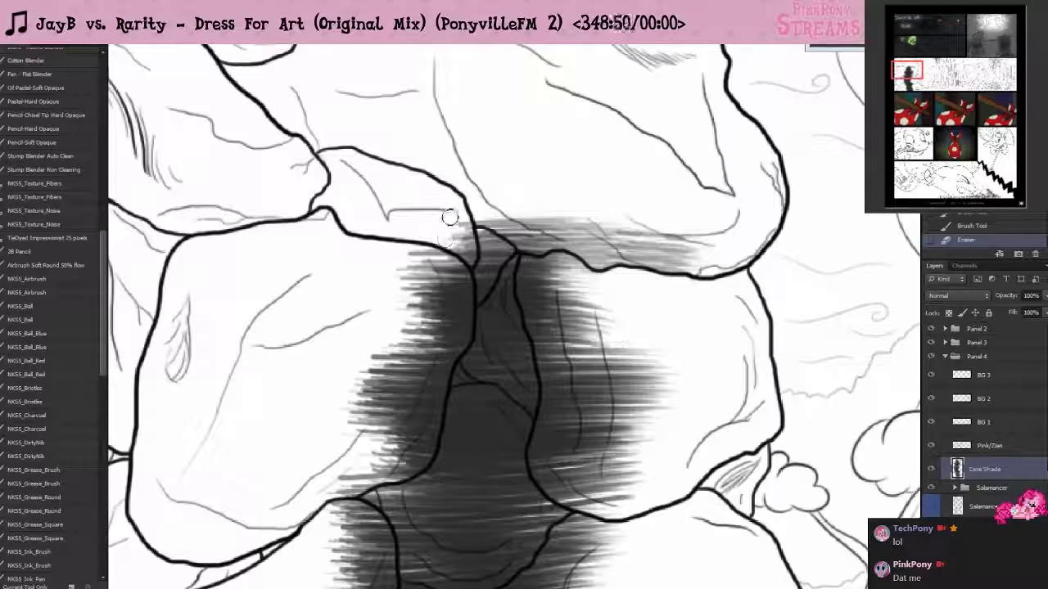
{"action": "mouse_move", "coordinate": [483, 217]}
{"action": "left_mouse_down"}
{"action": "mouse_move", "coordinate": [469, 226]}
{"action": "mouse_move", "coordinate": [619, 213]}
{"action": "left_mouse_up"}
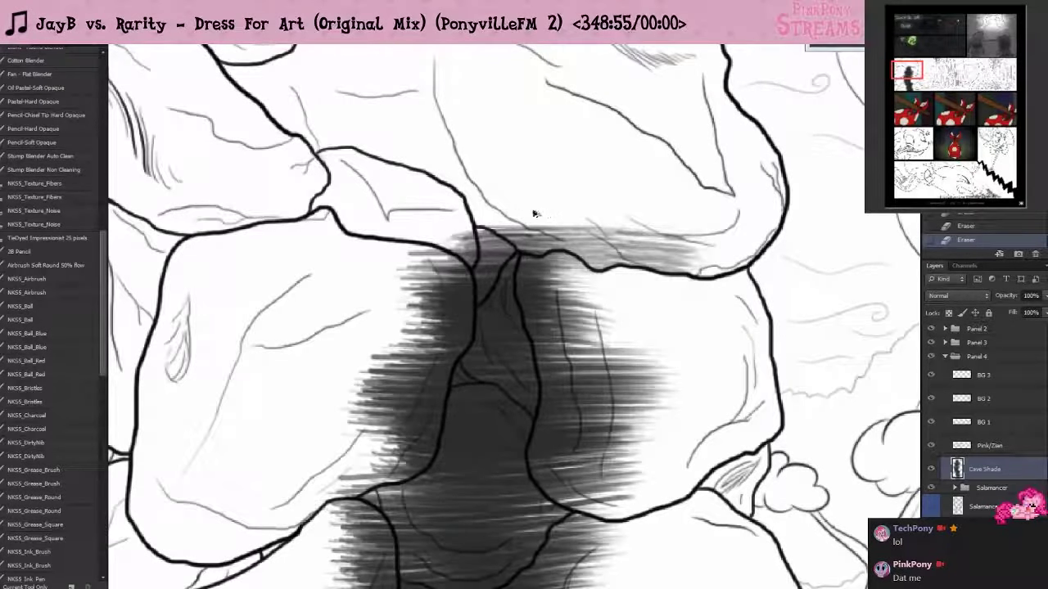
{"action": "key", "text": "ctrl+alt+z"}
{"action": "key", "text": "ctrl+alt+z"}
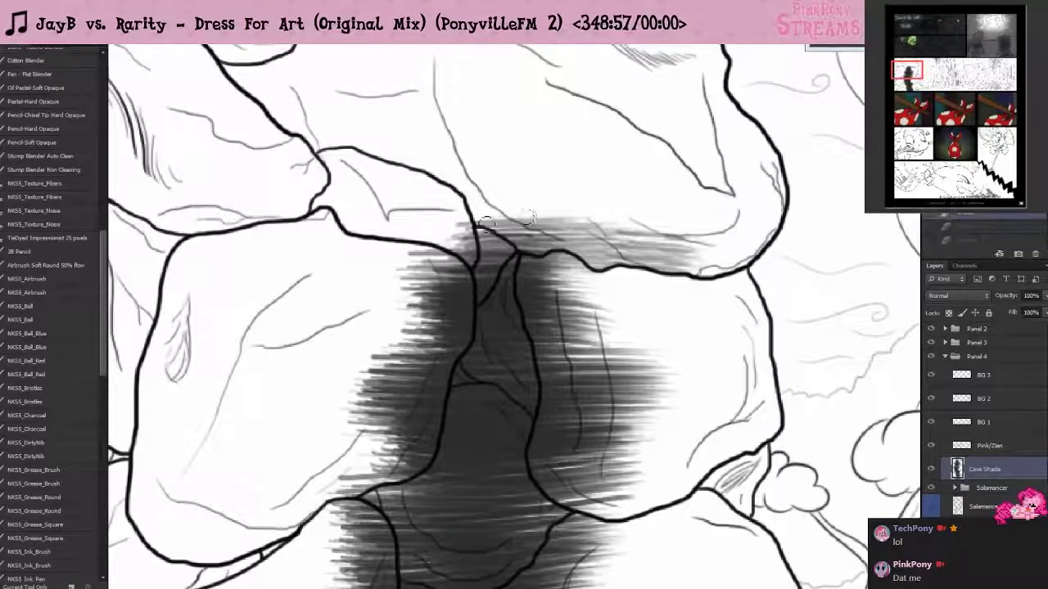
- Erase the shading that spills over the small wedged rock and the large upper boulder on the cave's left side
{"action": "mouse_move", "coordinate": [465, 225]}
{"action": "left_mouse_down"}
{"action": "mouse_move", "coordinate": [473, 262]}
{"action": "mouse_move", "coordinate": [463, 235]}
{"action": "mouse_move", "coordinate": [463, 278]}
{"action": "left_mouse_up"}
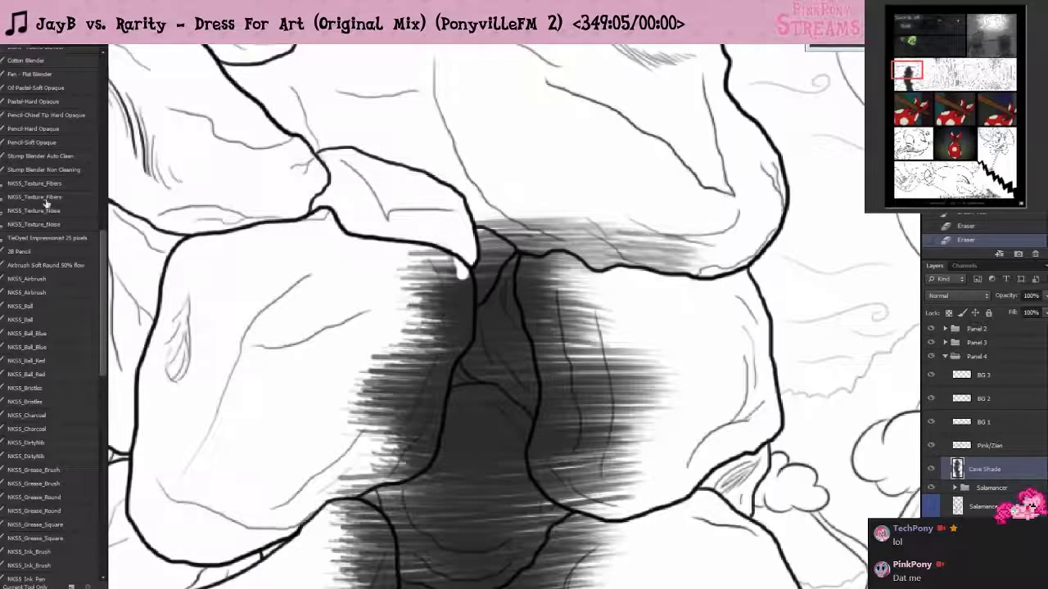
{"action": "right_click", "coordinate": [394, 283]}
{"action": "left_click", "coordinate": [411, 304]}
{"action": "key", "text": "Return"}
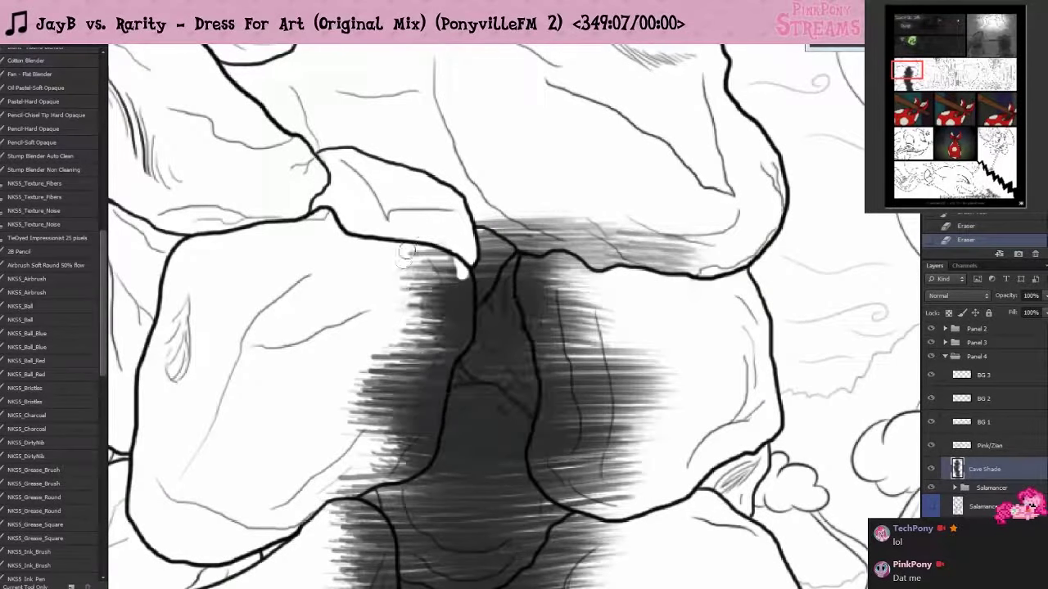
{"action": "mouse_move", "coordinate": [405, 251]}
{"action": "left_mouse_down"}
{"action": "mouse_move", "coordinate": [399, 338]}
{"action": "mouse_move", "coordinate": [436, 315]}
{"action": "mouse_move", "coordinate": [455, 273]}
{"action": "mouse_move", "coordinate": [462, 292]}
{"action": "mouse_move", "coordinate": [464, 334]}
{"action": "mouse_move", "coordinate": [432, 431]}
{"action": "mouse_move", "coordinate": [425, 442]}
{"action": "mouse_move", "coordinate": [452, 317]}
{"action": "mouse_move", "coordinate": [444, 312]}
{"action": "mouse_move", "coordinate": [415, 345]}
{"action": "mouse_move", "coordinate": [379, 452]}
{"action": "mouse_move", "coordinate": [387, 338]}
{"action": "mouse_move", "coordinate": [316, 416]}
{"action": "left_mouse_up"}
{"action": "mouse_move", "coordinate": [373, 472]}
{"action": "left_mouse_down"}
{"action": "mouse_move", "coordinate": [464, 294]}
{"action": "mouse_move", "coordinate": [426, 303]}
{"action": "mouse_move", "coordinate": [442, 323]}
{"action": "mouse_move", "coordinate": [444, 304]}
{"action": "mouse_move", "coordinate": [492, 292]}
{"action": "mouse_move", "coordinate": [516, 266]}
{"action": "mouse_move", "coordinate": [481, 283]}
{"action": "left_mouse_up"}
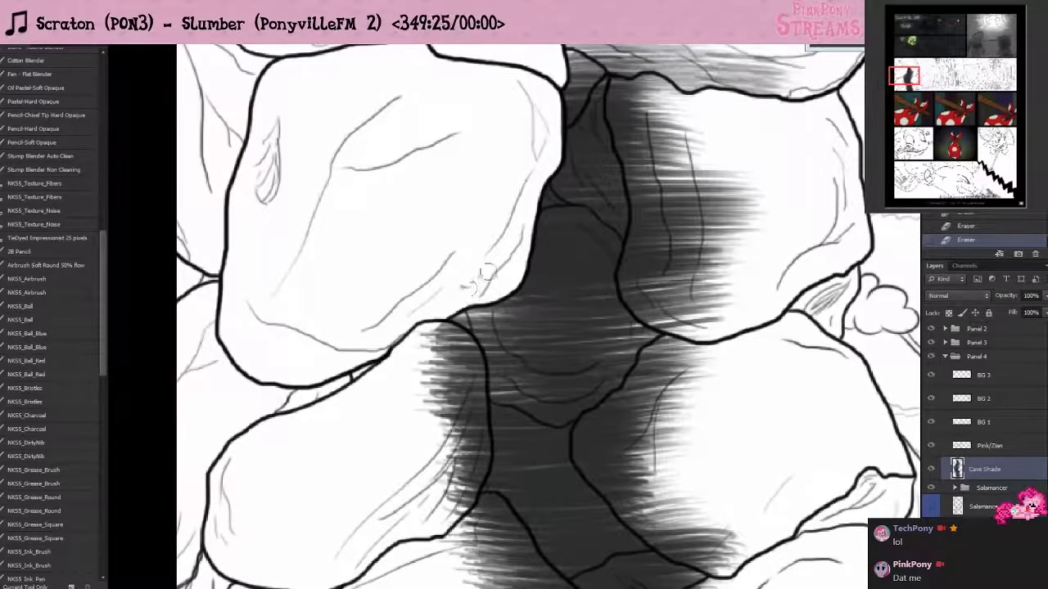
- Erase the shading from the middle boulder on the left side of the cave opening
{"action": "mouse_move", "coordinate": [496, 351]}
{"action": "left_mouse_down"}
{"action": "mouse_move", "coordinate": [496, 293]}
{"action": "mouse_move", "coordinate": [481, 263]}
{"action": "left_mouse_up"}
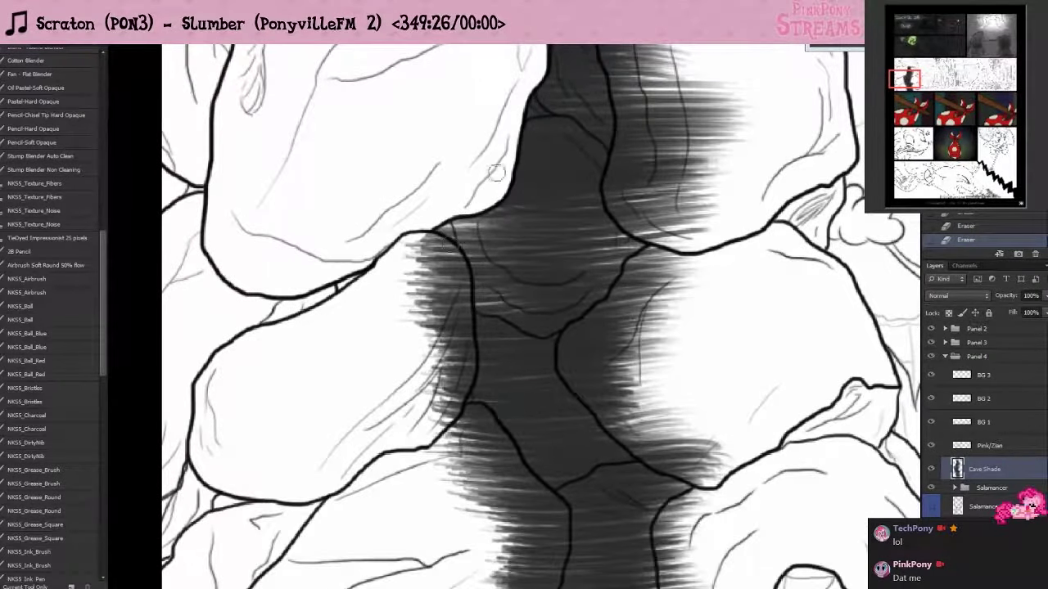
{"action": "mouse_move", "coordinate": [414, 249]}
{"action": "left_mouse_down"}
{"action": "mouse_move", "coordinate": [404, 301]}
{"action": "mouse_move", "coordinate": [416, 249]}
{"action": "mouse_move", "coordinate": [402, 296]}
{"action": "mouse_move", "coordinate": [422, 291]}
{"action": "mouse_move", "coordinate": [418, 241]}
{"action": "mouse_move", "coordinate": [452, 260]}
{"action": "mouse_move", "coordinate": [447, 247]}
{"action": "mouse_move", "coordinate": [439, 245]}
{"action": "mouse_move", "coordinate": [452, 262]}
{"action": "mouse_move", "coordinate": [468, 353]}
{"action": "mouse_move", "coordinate": [451, 416]}
{"action": "mouse_move", "coordinate": [428, 439]}
{"action": "mouse_move", "coordinate": [450, 394]}
{"action": "mouse_move", "coordinate": [418, 401]}
{"action": "left_mouse_up"}
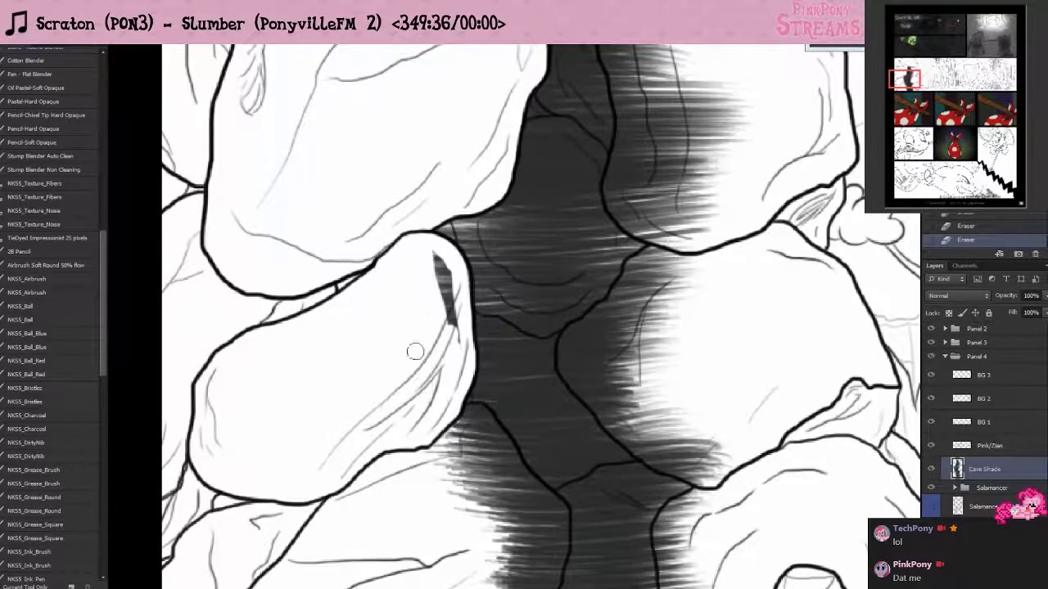
{"action": "mouse_move", "coordinate": [415, 351]}
{"action": "left_mouse_down"}
{"action": "mouse_move", "coordinate": [435, 318]}
{"action": "mouse_move", "coordinate": [423, 263]}
{"action": "mouse_move", "coordinate": [453, 355]}
{"action": "mouse_move", "coordinate": [423, 253]}
{"action": "mouse_move", "coordinate": [437, 303]}
{"action": "left_mouse_up"}
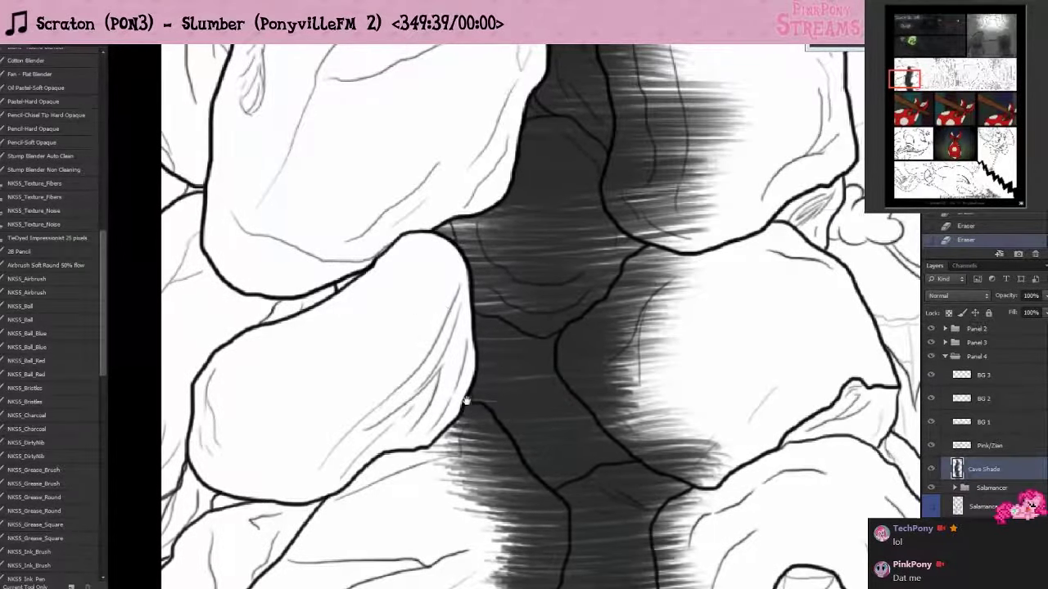
- Erase the shading from the lowest left boulder and the small rock at its base, following the outline of the cave opening
{"action": "mouse_move", "coordinate": [467, 401]}
{"action": "left_mouse_down"}
{"action": "mouse_move", "coordinate": [452, 254]}
{"action": "mouse_move", "coordinate": [542, 357]}
{"action": "mouse_move", "coordinate": [538, 407]}
{"action": "mouse_move", "coordinate": [530, 370]}
{"action": "left_mouse_up"}
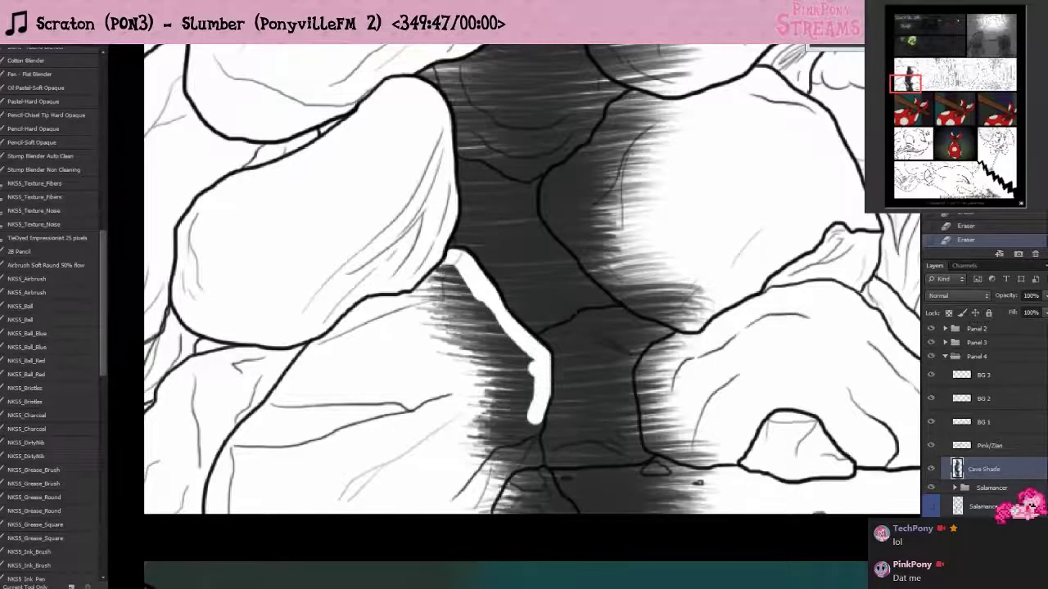
{"action": "mouse_move", "coordinate": [530, 420]}
{"action": "left_mouse_down"}
{"action": "mouse_move", "coordinate": [542, 484]}
{"action": "mouse_move", "coordinate": [569, 513]}
{"action": "mouse_move", "coordinate": [507, 475]}
{"action": "mouse_move", "coordinate": [474, 530]}
{"action": "left_mouse_up"}
{"action": "mouse_move", "coordinate": [444, 446]}
{"action": "left_mouse_down"}
{"action": "mouse_move", "coordinate": [499, 383]}
{"action": "mouse_move", "coordinate": [512, 458]}
{"action": "mouse_move", "coordinate": [528, 413]}
{"action": "left_mouse_up"}
{"action": "mouse_move", "coordinate": [526, 370]}
{"action": "left_mouse_down"}
{"action": "mouse_move", "coordinate": [497, 343]}
{"action": "mouse_move", "coordinate": [473, 372]}
{"action": "mouse_move", "coordinate": [475, 358]}
{"action": "mouse_move", "coordinate": [426, 335]}
{"action": "mouse_move", "coordinate": [428, 275]}
{"action": "mouse_move", "coordinate": [448, 303]}
{"action": "mouse_move", "coordinate": [442, 273]}
{"action": "mouse_move", "coordinate": [472, 286]}
{"action": "mouse_move", "coordinate": [450, 365]}
{"action": "left_mouse_up"}
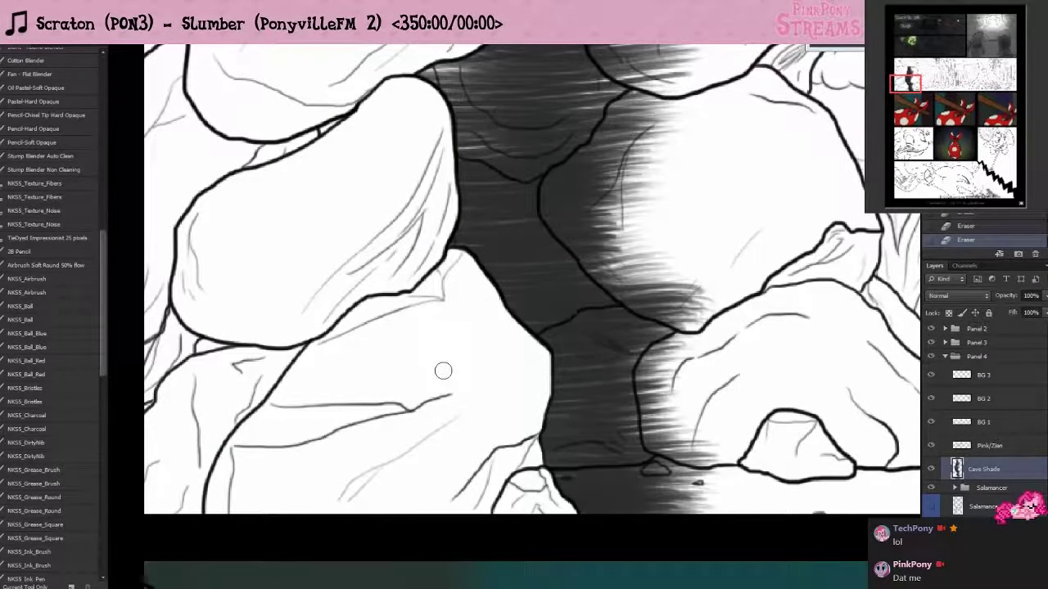
{"action": "scroll", "coordinate": [407, 294], "scroll_direction": "down", "scroll_amount": 3}
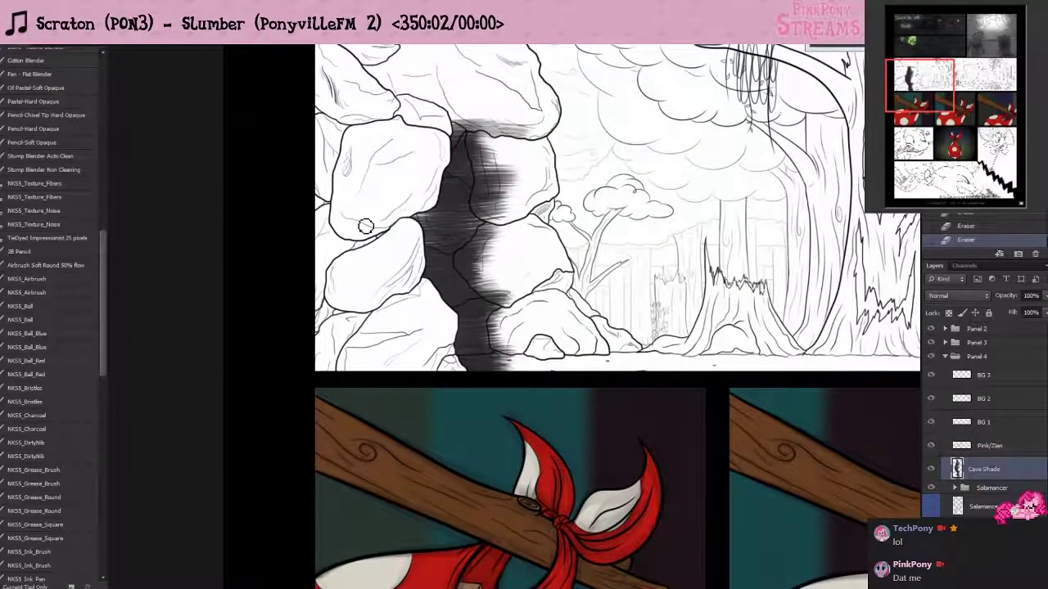
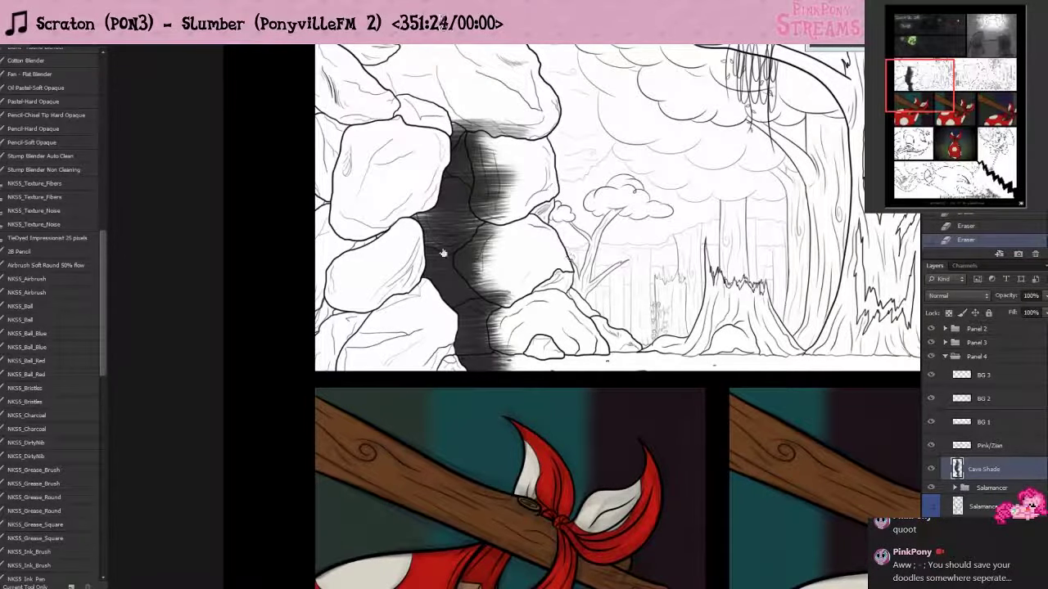
- Set the foreground color to pure black (000000)
{"action": "scroll", "coordinate": [407, 215], "scroll_direction": "up", "scroll_amount": 3}
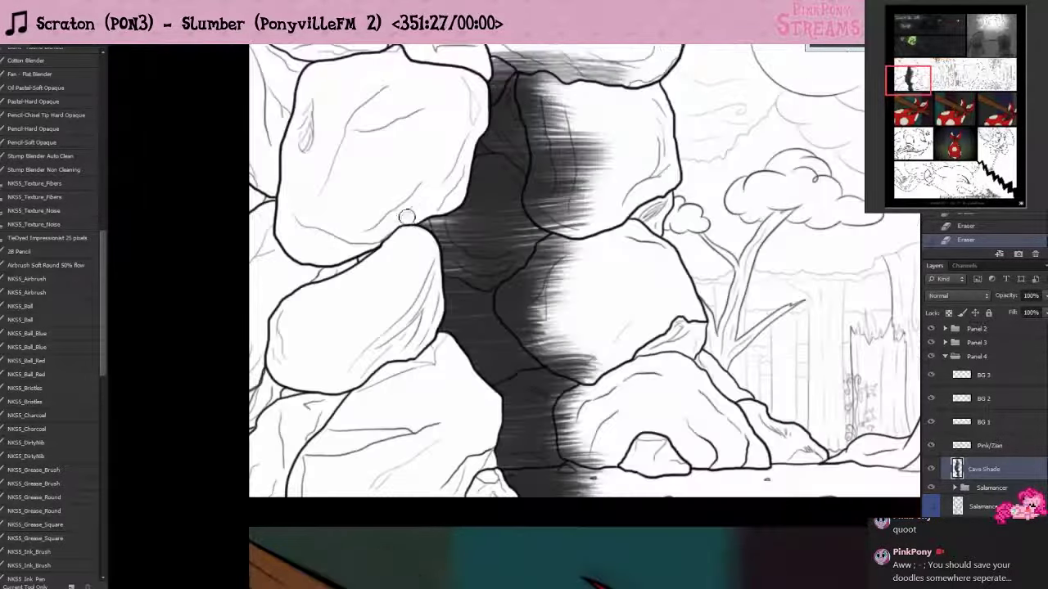
{"action": "scroll", "coordinate": [402, 249], "scroll_direction": "up", "scroll_amount": 3}
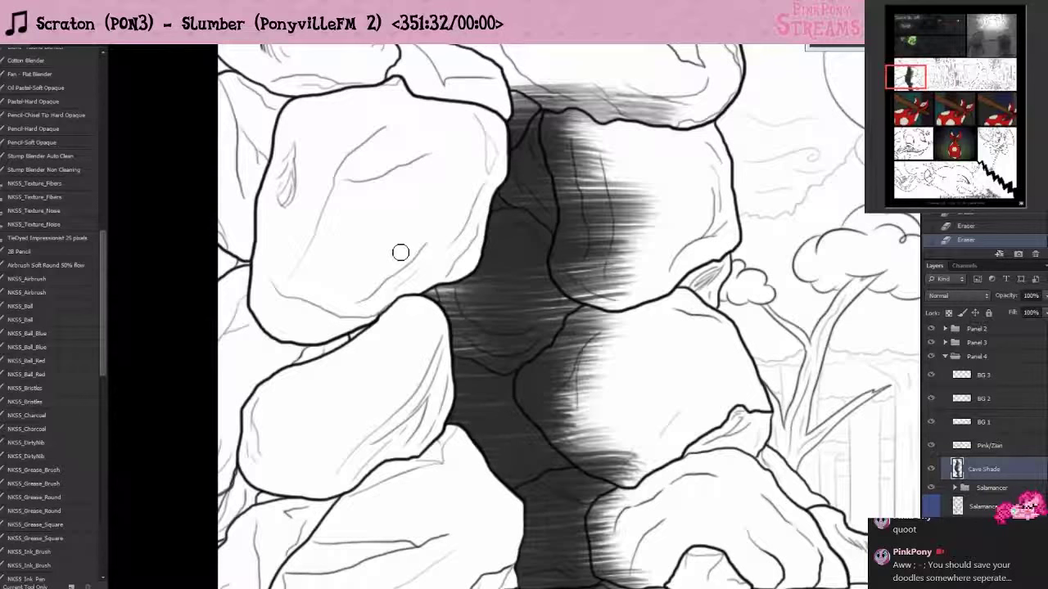
{"action": "scroll", "coordinate": [401, 252], "scroll_direction": "down", "scroll_amount": 2}
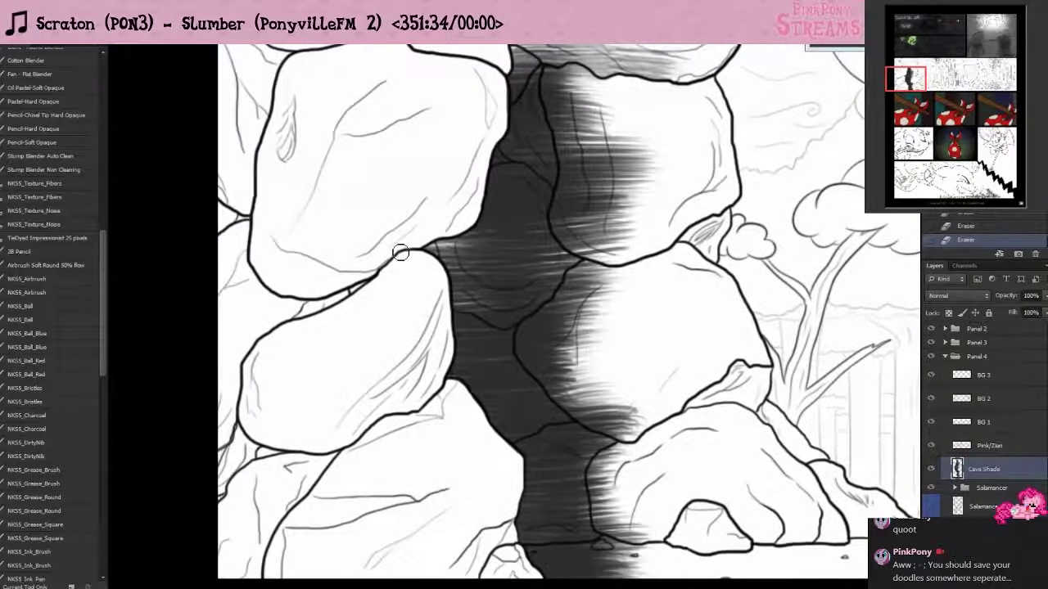
{"action": "scroll", "coordinate": [400, 252], "scroll_direction": "up", "scroll_amount": 2}
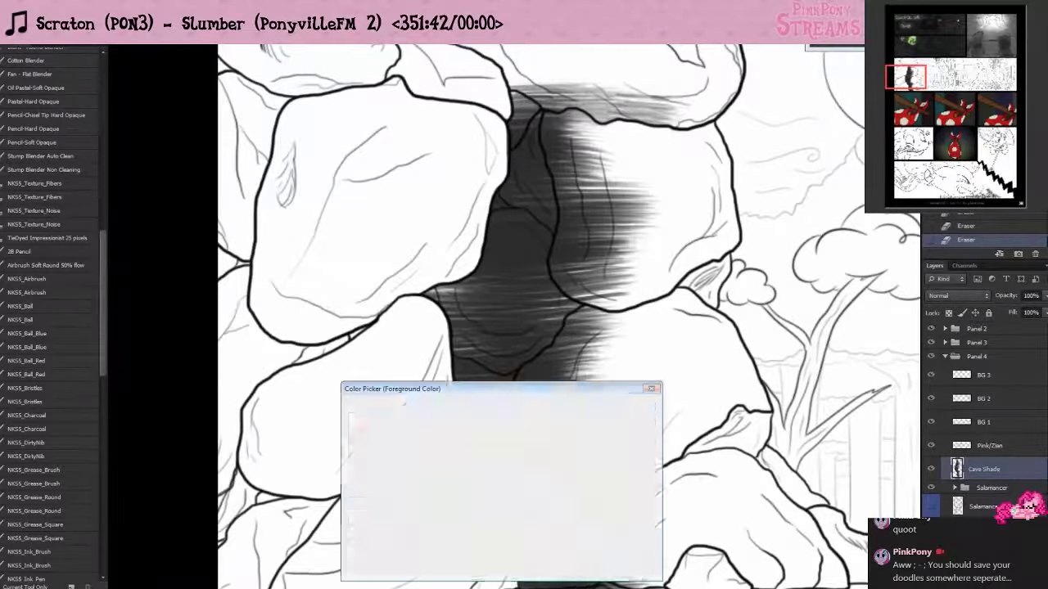
{"action": "left_click_drag", "start_coordinate": [350, 537], "coordinate": [294, 564]}
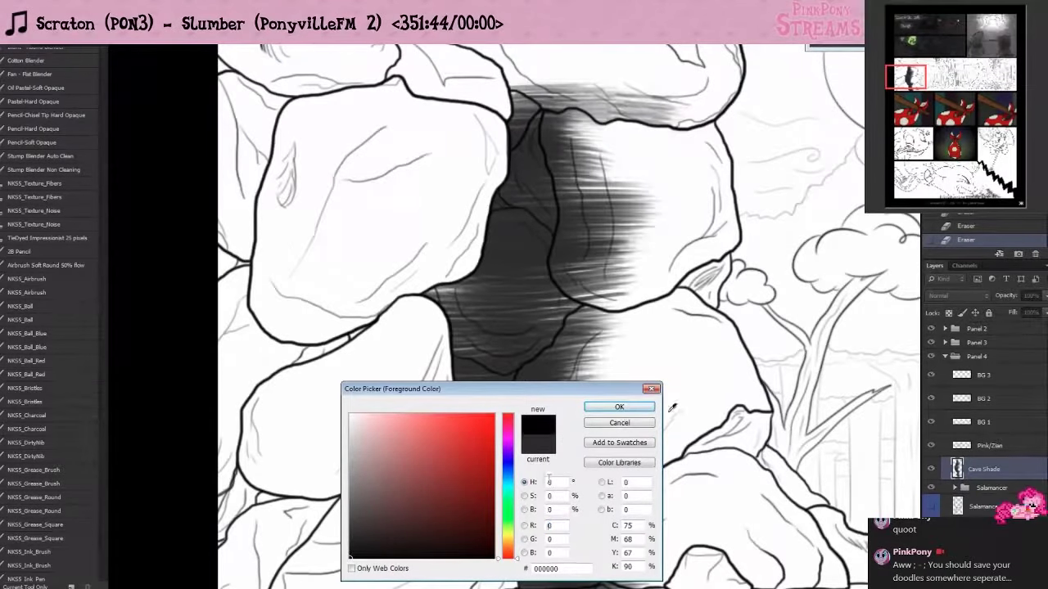
{"action": "left_click", "coordinate": [619, 407]}
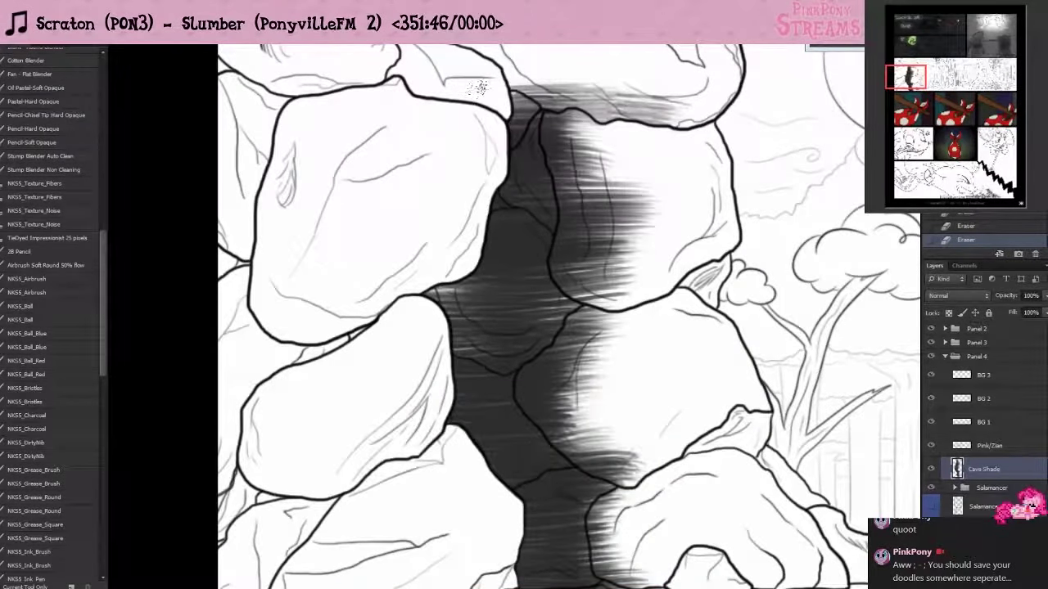
- Try darkening the left side of the cave opening with black bristle strokes, and undo all of them
{"action": "mouse_move", "coordinate": [479, 86]}
{"action": "left_mouse_down"}
{"action": "mouse_move", "coordinate": [491, 160]}
{"action": "mouse_move", "coordinate": [475, 205]}
{"action": "mouse_move", "coordinate": [491, 176]}
{"action": "mouse_move", "coordinate": [483, 215]}
{"action": "mouse_move", "coordinate": [503, 207]}
{"action": "mouse_move", "coordinate": [479, 270]}
{"action": "mouse_move", "coordinate": [491, 303]}
{"action": "mouse_move", "coordinate": [459, 315]}
{"action": "mouse_move", "coordinate": [493, 309]}
{"action": "mouse_move", "coordinate": [417, 395]}
{"action": "mouse_move", "coordinate": [471, 434]}
{"action": "left_mouse_up"}
{"action": "left_click_drag", "start_coordinate": [524, 395], "coordinate": [540, 275]}
{"action": "mouse_move", "coordinate": [491, 328]}
{"action": "left_mouse_down"}
{"action": "mouse_move", "coordinate": [532, 366]}
{"action": "mouse_move", "coordinate": [530, 473]}
{"action": "mouse_move", "coordinate": [484, 420]}
{"action": "left_mouse_up"}
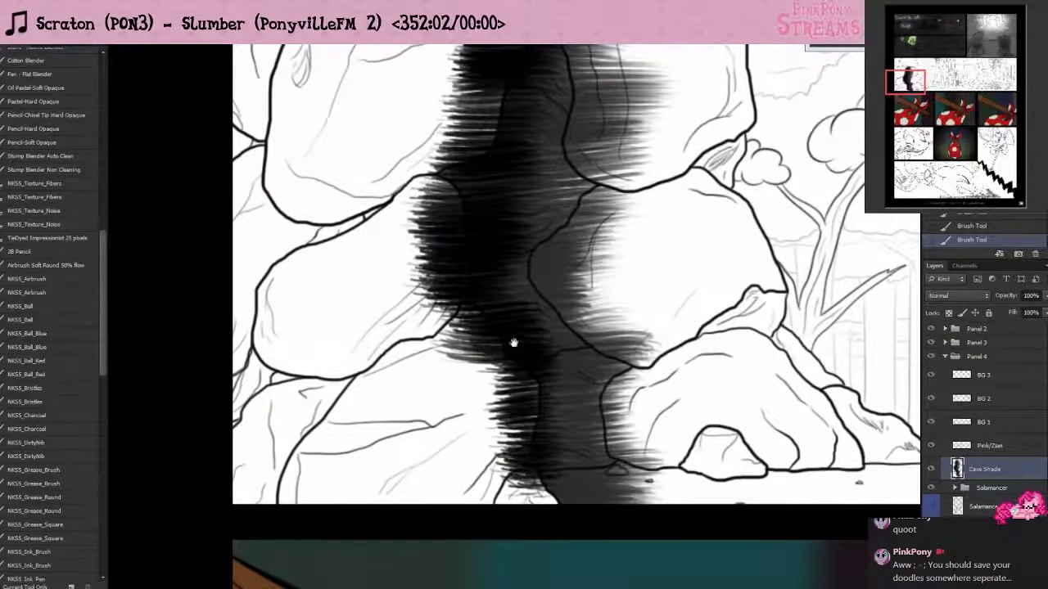
{"action": "left_click_drag", "start_coordinate": [531, 296], "coordinate": [533, 451]}
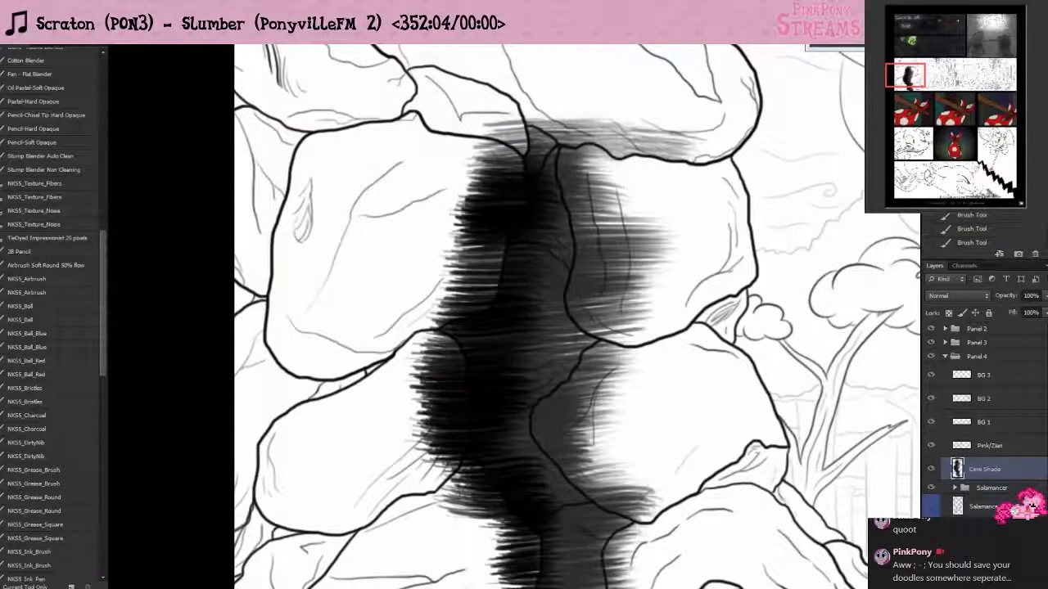
{"action": "key", "text": "ctrl+alt+z"}
{"action": "key", "text": "ctrl+alt+z"}
{"action": "key", "text": "ctrl+alt+z"}
{"action": "key", "text": "ctrl+alt+z"}
{"action": "key", "text": "ctrl+alt+z"}
{"action": "key", "text": "ctrl+alt+z"}
{"action": "key", "text": "ctrl+alt+z"}
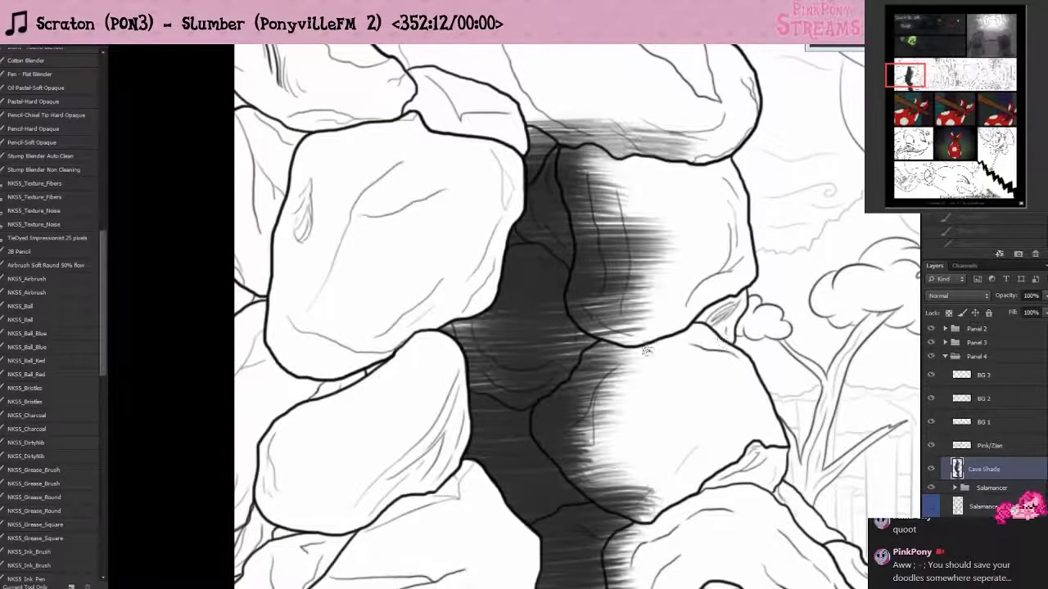
- Add a layer mask to the Cave Shade layer and show the channel list
{"action": "scroll", "coordinate": [671, 350], "scroll_direction": "down", "scroll_amount": 2}
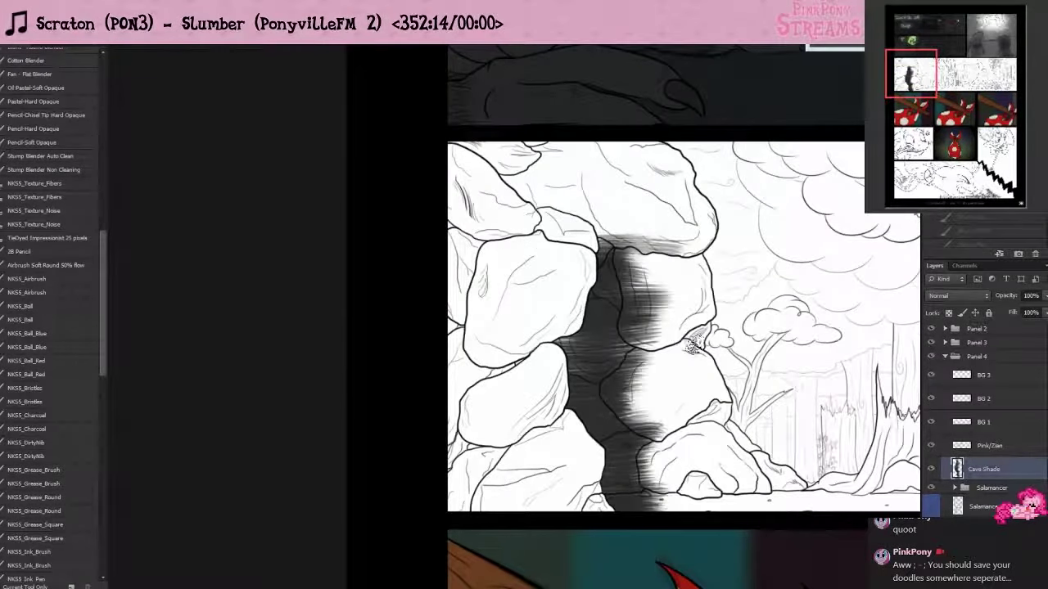
{"action": "scroll", "coordinate": [687, 348], "scroll_direction": "down", "scroll_amount": 1}
{"action": "scroll", "coordinate": [689, 355], "scroll_direction": "up", "scroll_amount": 4}
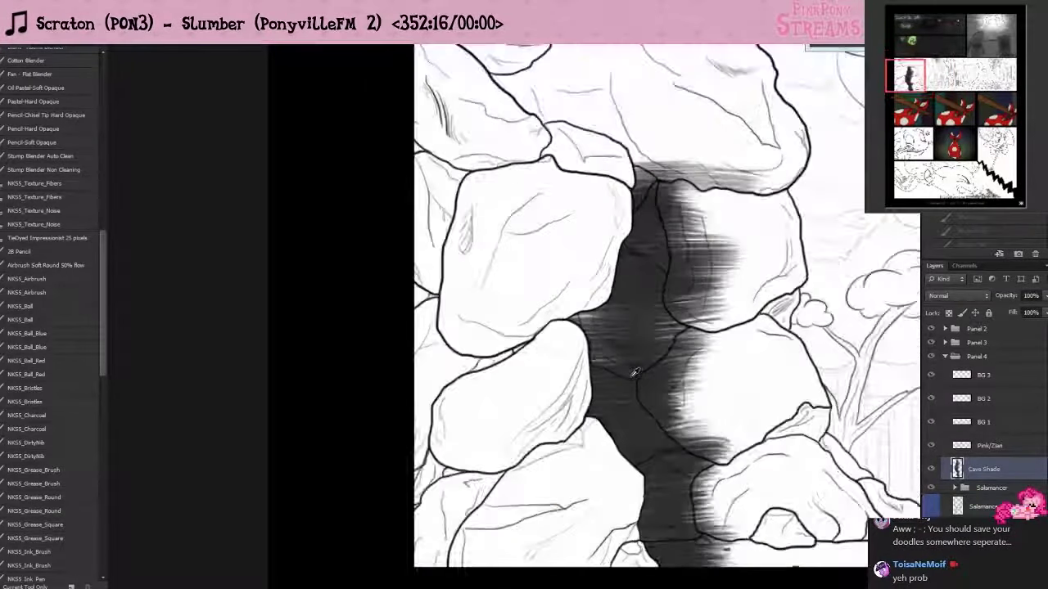
{"action": "scroll", "coordinate": [614, 356], "scroll_direction": "down", "scroll_amount": 2}
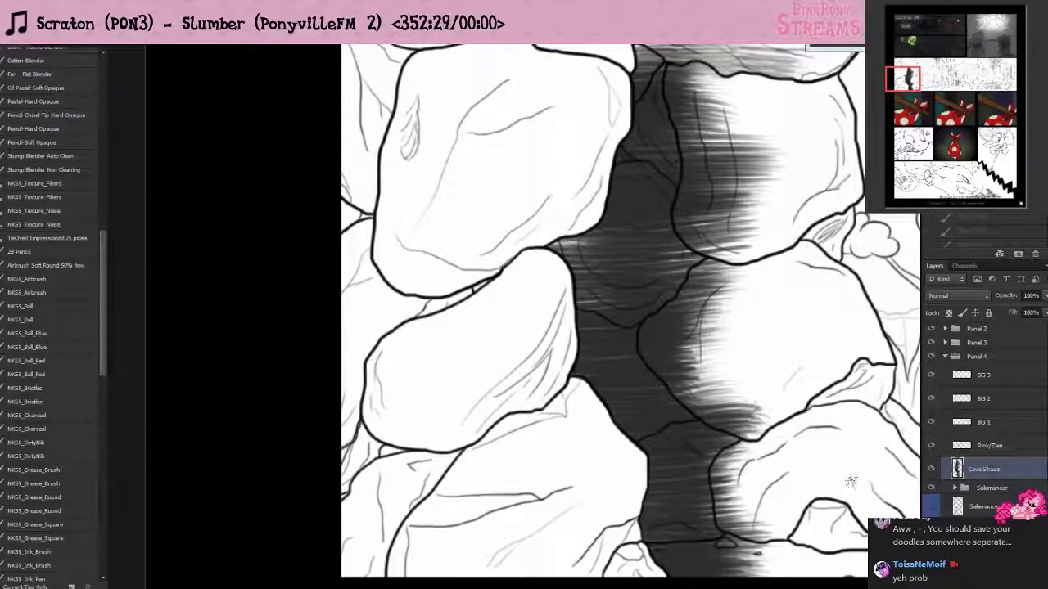
{"action": "scroll", "coordinate": [650, 457], "scroll_direction": "down", "scroll_amount": 3}
{"action": "scroll", "coordinate": [664, 441], "scroll_direction": "up", "scroll_amount": 1}
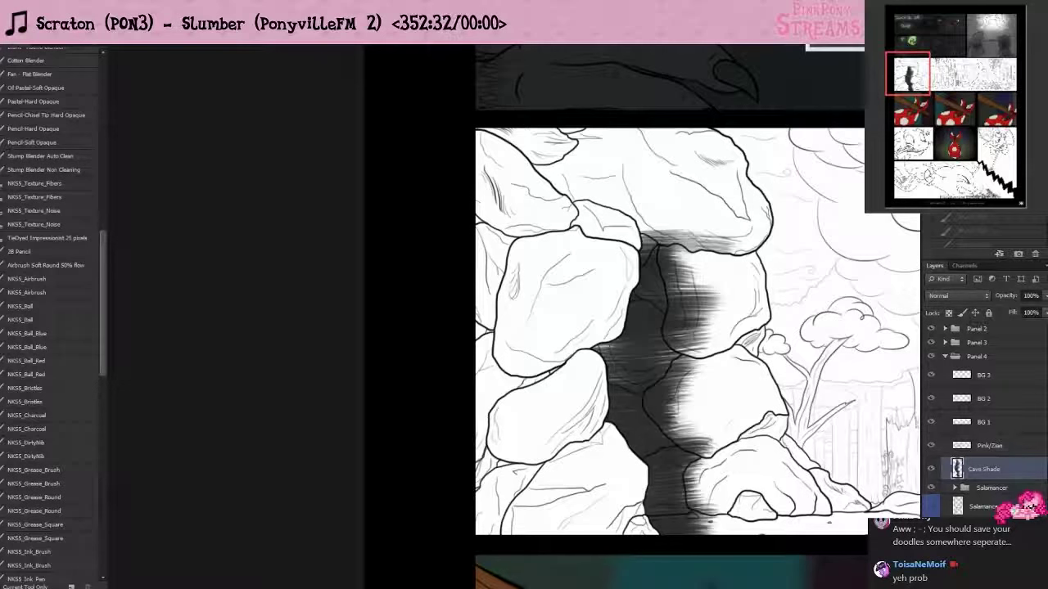
{"action": "key", "text": "ctrl+shift+alt+n"}
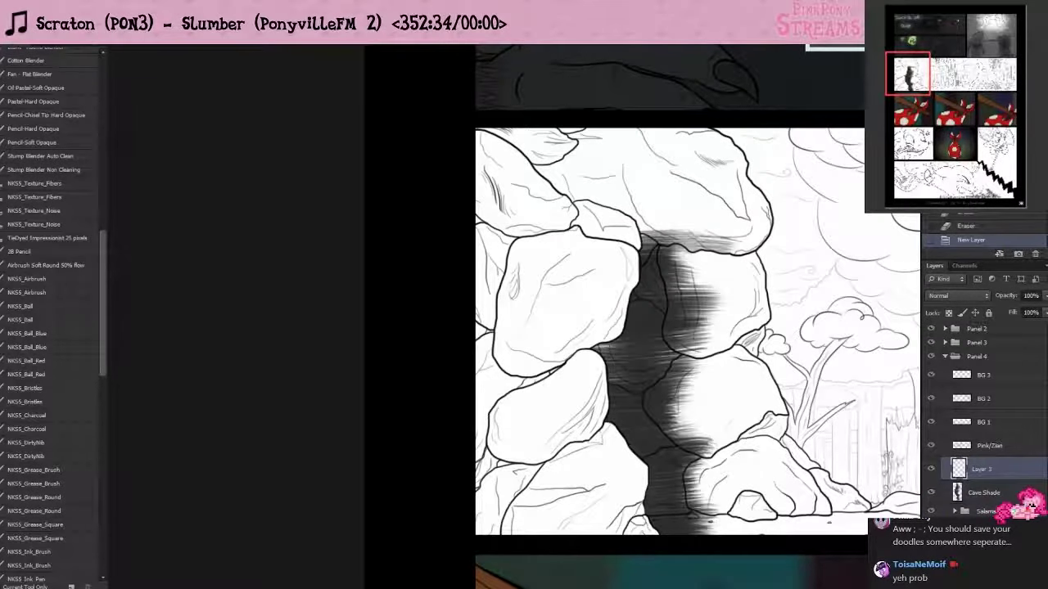
{"action": "key", "text": "ctrl+z"}
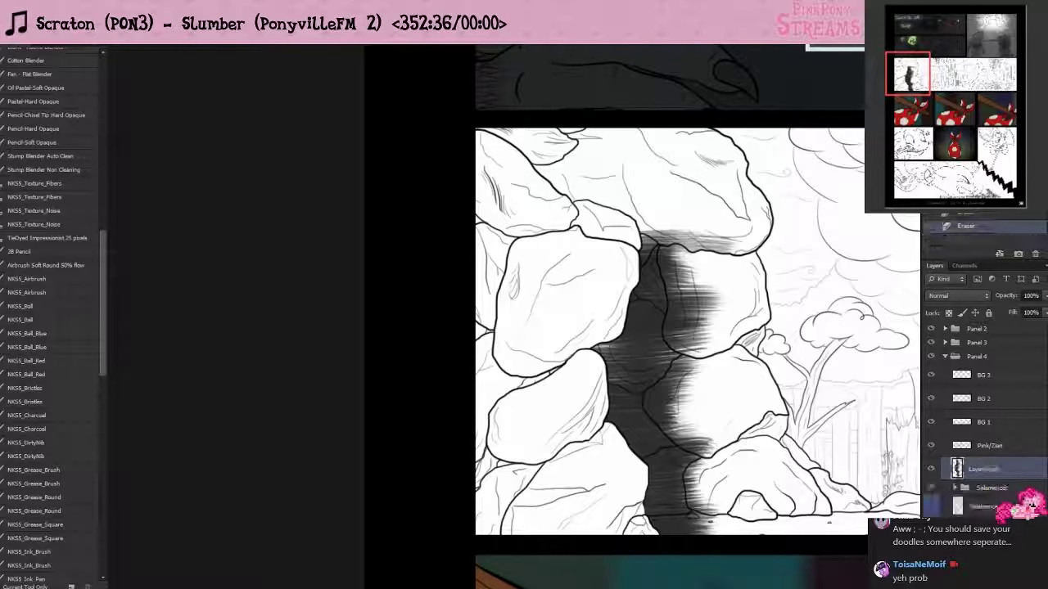
{"action": "left_click", "coordinate": [967, 581]}
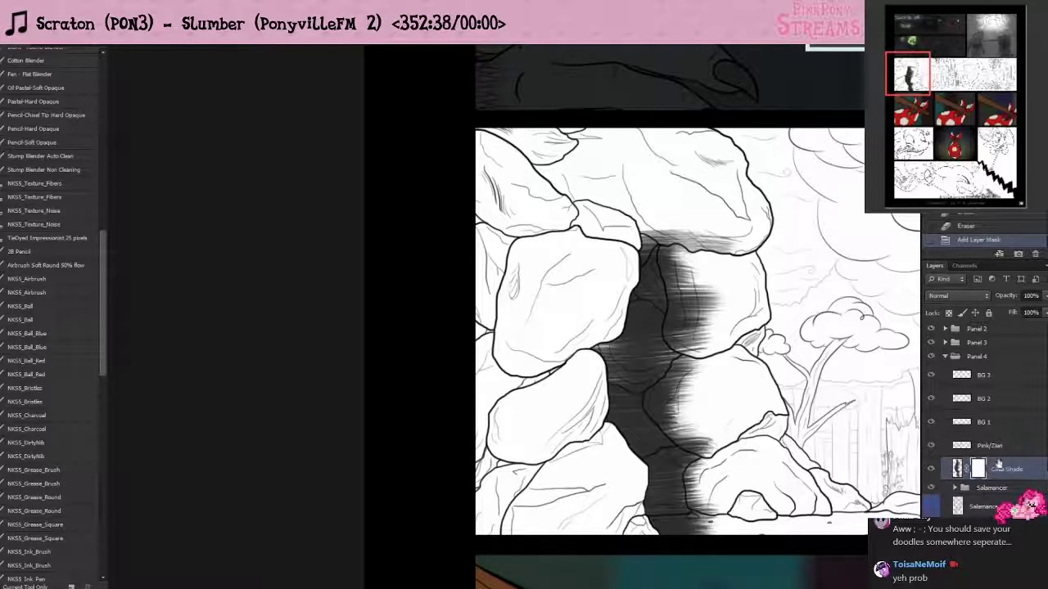
{"action": "left_click", "coordinate": [966, 266]}
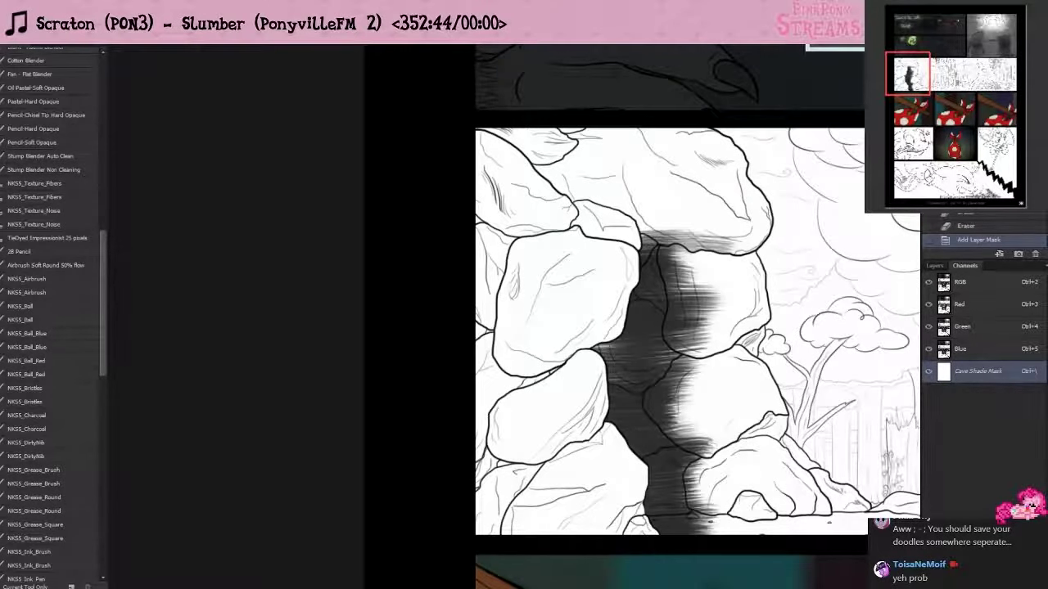
- Choose a smooth, tapered brush preset with pen-pressure size control for working on the mask
{"action": "key", "text": "F5"}
{"action": "left_click", "coordinate": [33, 295]}
{"action": "left_click_drag", "start_coordinate": [198, 348], "coordinate": [196, 516]}
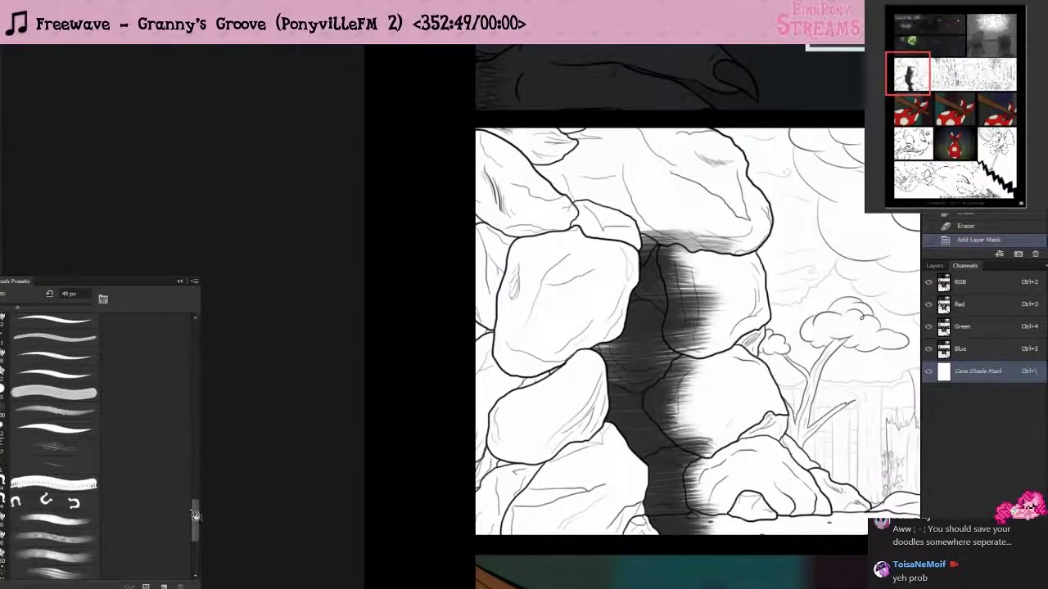
{"action": "left_click", "coordinate": [39, 431]}
{"action": "key", "text": "F5"}
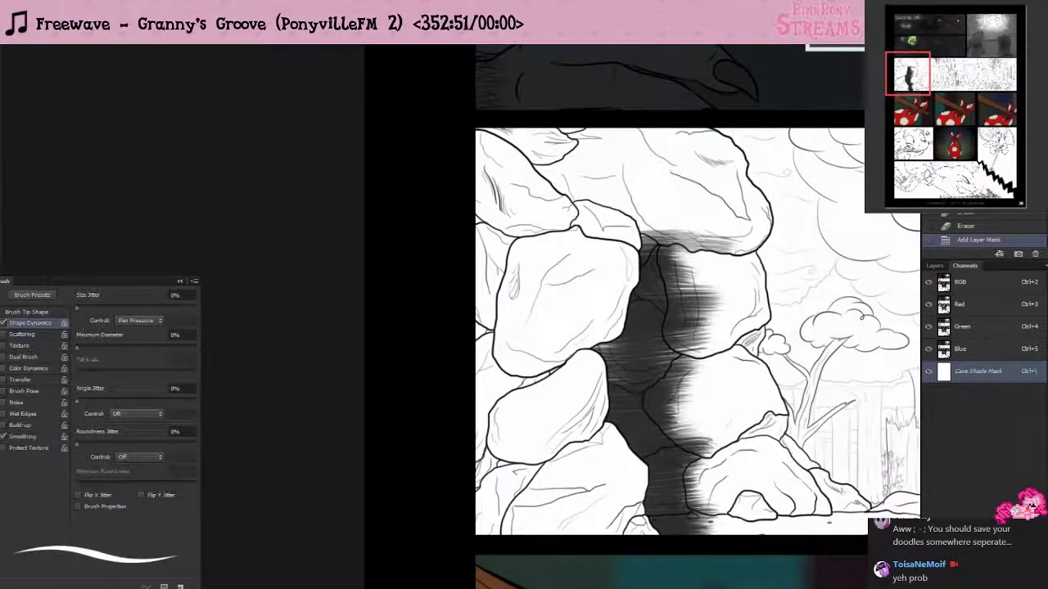
- Turn off brush smoothing, enlarge the hard round brush, and begin masking the large boulder left of the cave opening
{"action": "left_click", "coordinate": [4, 436]}
{"action": "scroll", "coordinate": [736, 302], "scroll_direction": "up", "scroll_amount": 5}
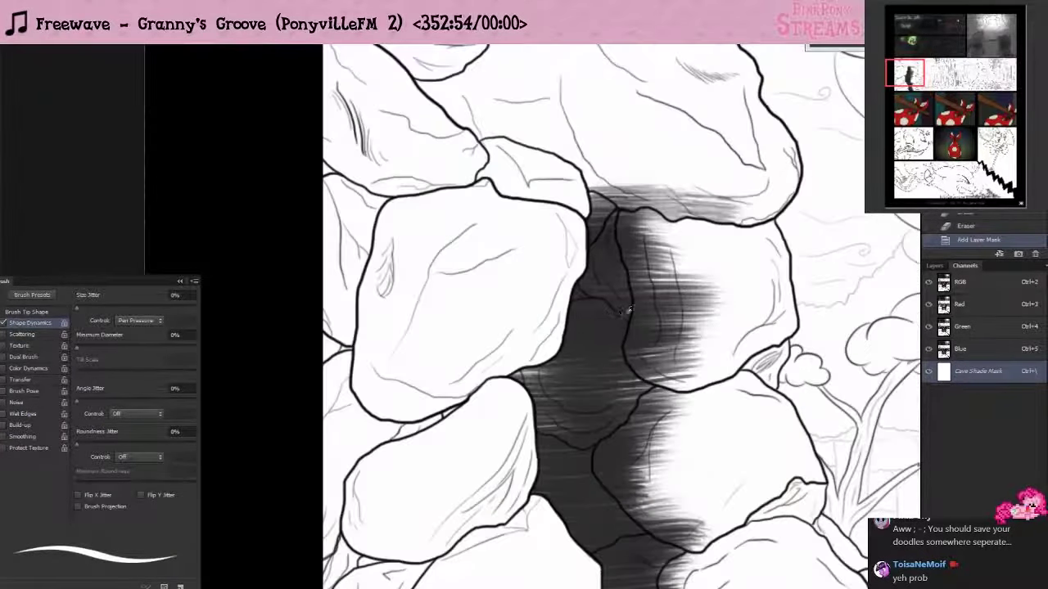
{"action": "right_click", "coordinate": [715, 219]}
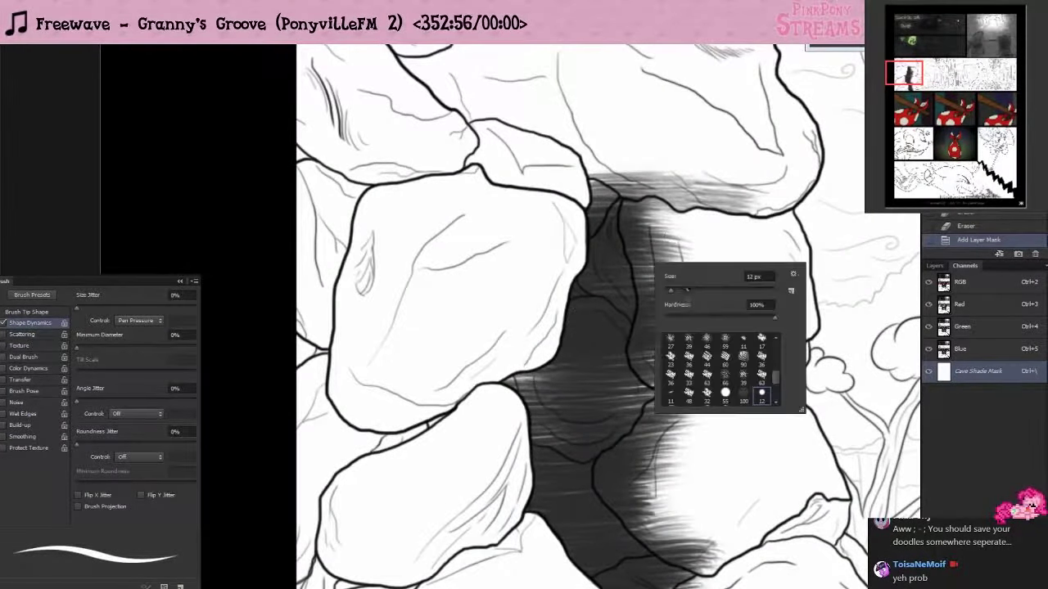
{"action": "left_click_drag", "start_coordinate": [676, 293], "coordinate": [695, 291]}
{"action": "mouse_move", "coordinate": [508, 235]}
{"action": "left_mouse_down"}
{"action": "mouse_move", "coordinate": [515, 270]}
{"action": "mouse_move", "coordinate": [535, 260]}
{"action": "left_mouse_up"}
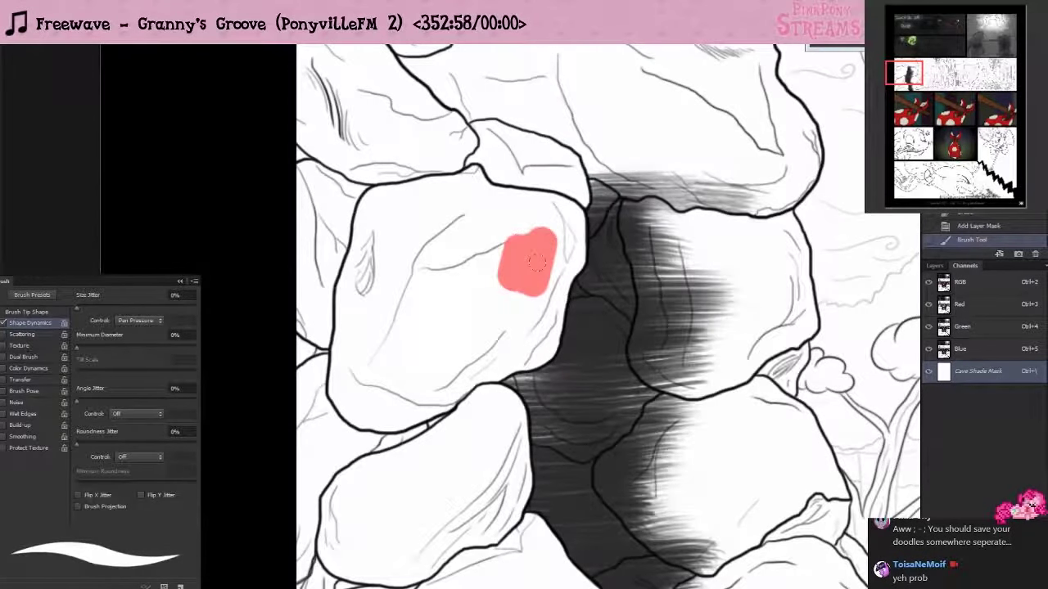
- With a slightly smaller brush, mask the small upper boulder and the large boulder's upper edge along the cave opening
{"action": "scroll", "coordinate": [569, 246], "scroll_direction": "up", "scroll_amount": 2}
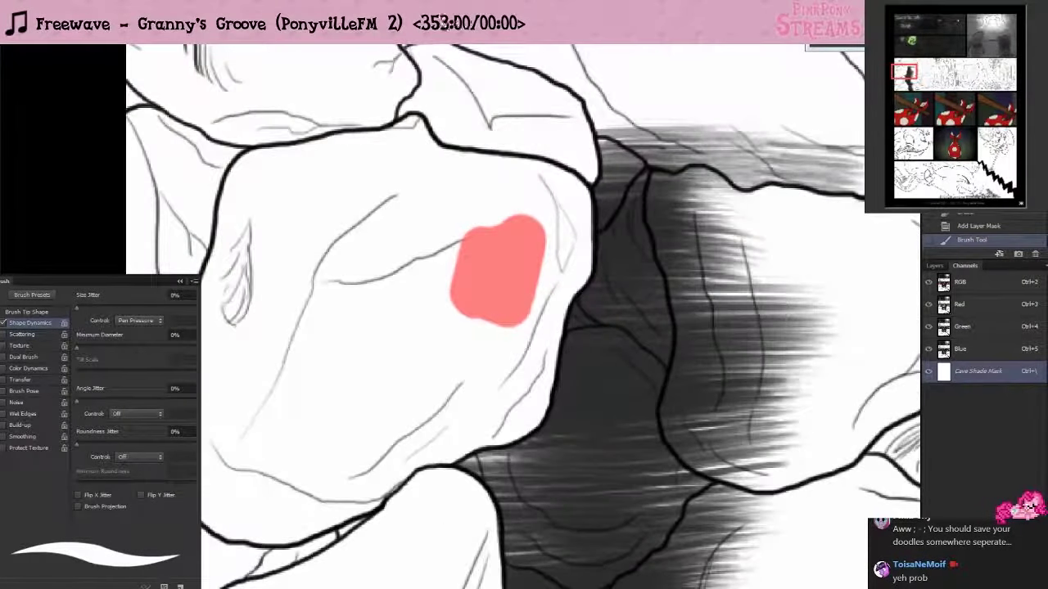
{"action": "right_click", "coordinate": [532, 223]}
{"action": "left_click_drag", "start_coordinate": [571, 255], "coordinate": [556, 253]}
{"action": "left_click_drag", "start_coordinate": [534, 167], "coordinate": [542, 246]}
{"action": "mouse_move", "coordinate": [534, 114]}
{"action": "left_mouse_down"}
{"action": "mouse_move", "coordinate": [501, 222]}
{"action": "mouse_move", "coordinate": [491, 131]}
{"action": "mouse_move", "coordinate": [535, 100]}
{"action": "mouse_move", "coordinate": [555, 163]}
{"action": "mouse_move", "coordinate": [557, 82]}
{"action": "mouse_move", "coordinate": [573, 90]}
{"action": "mouse_move", "coordinate": [583, 177]}
{"action": "mouse_move", "coordinate": [580, 161]}
{"action": "left_mouse_up"}
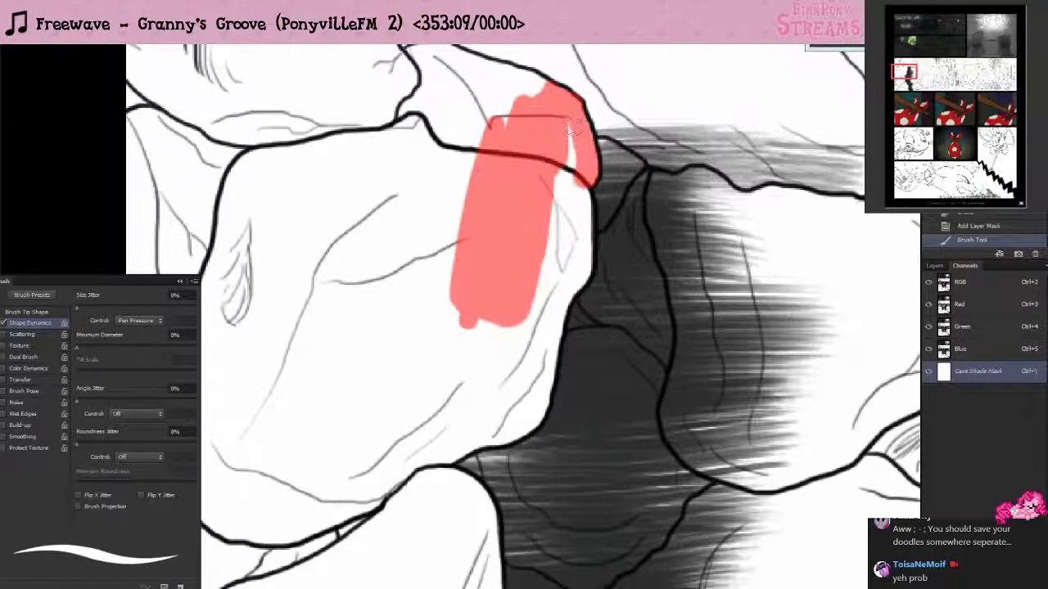
{"action": "mouse_move", "coordinate": [573, 124]}
{"action": "left_mouse_down"}
{"action": "mouse_move", "coordinate": [553, 253]}
{"action": "mouse_move", "coordinate": [568, 204]}
{"action": "mouse_move", "coordinate": [577, 238]}
{"action": "left_mouse_up"}
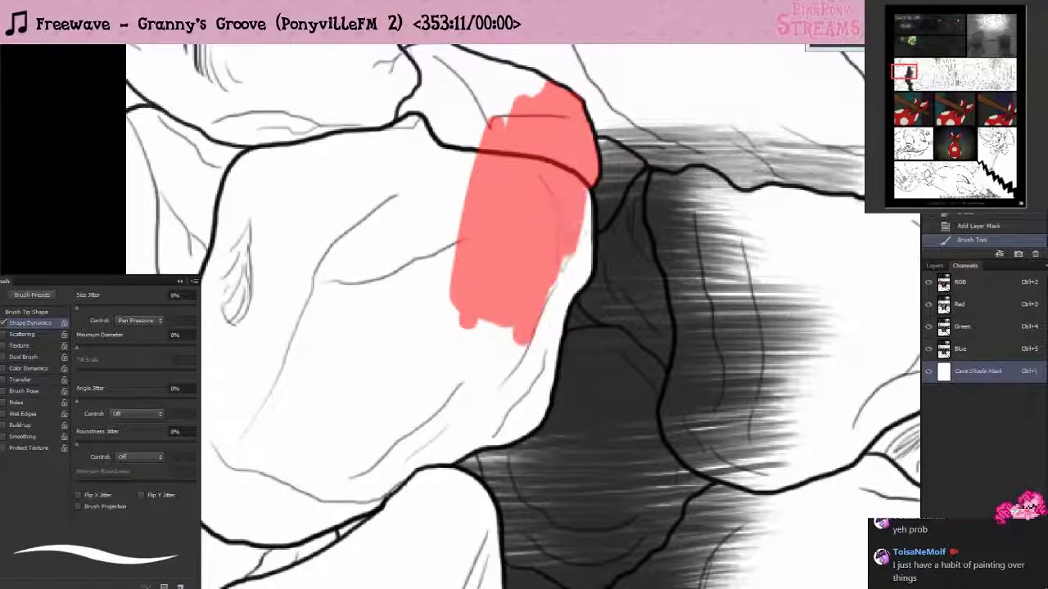
{"action": "mouse_move", "coordinate": [586, 186]}
{"action": "left_mouse_down"}
{"action": "mouse_move", "coordinate": [577, 274]}
{"action": "mouse_move", "coordinate": [572, 252]}
{"action": "mouse_move", "coordinate": [565, 269]}
{"action": "left_mouse_up"}
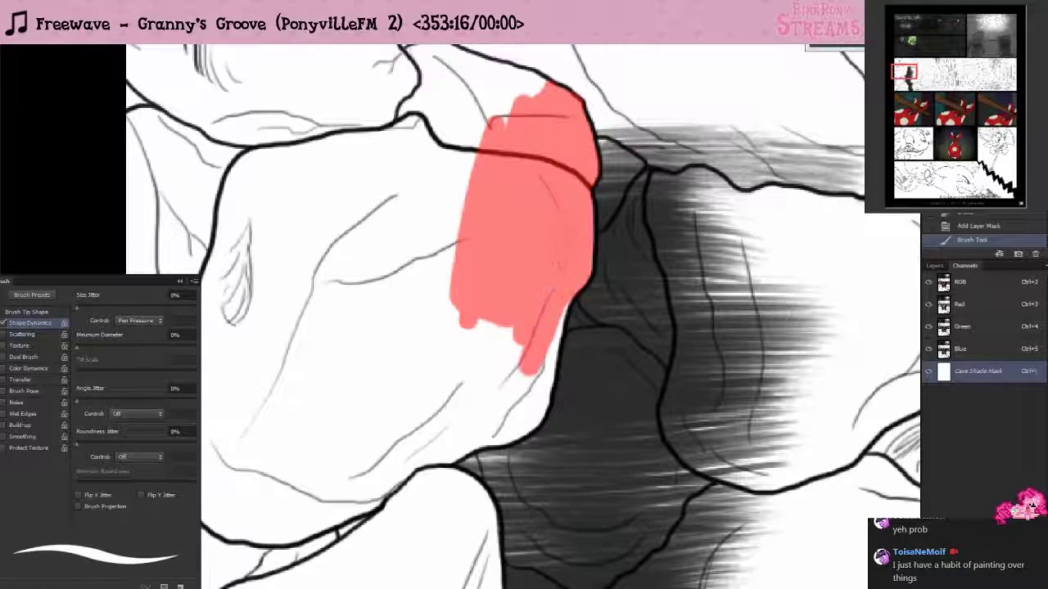
{"action": "left_click_drag", "start_coordinate": [573, 258], "coordinate": [583, 266]}
- Extend the mask down over the large boulder's lower part and the middle boulder beside the cave opening
{"action": "mouse_move", "coordinate": [455, 450]}
{"action": "left_mouse_down"}
{"action": "mouse_move", "coordinate": [497, 438]}
{"action": "mouse_move", "coordinate": [523, 420]}
{"action": "mouse_move", "coordinate": [529, 403]}
{"action": "mouse_move", "coordinate": [507, 417]}
{"action": "mouse_move", "coordinate": [543, 337]}
{"action": "mouse_move", "coordinate": [553, 275]}
{"action": "mouse_move", "coordinate": [520, 390]}
{"action": "mouse_move", "coordinate": [442, 401]}
{"action": "mouse_move", "coordinate": [434, 335]}
{"action": "mouse_move", "coordinate": [375, 507]}
{"action": "mouse_move", "coordinate": [408, 326]}
{"action": "mouse_move", "coordinate": [387, 359]}
{"action": "mouse_move", "coordinate": [447, 244]}
{"action": "left_mouse_up"}
{"action": "mouse_move", "coordinate": [426, 491]}
{"action": "left_mouse_down"}
{"action": "mouse_move", "coordinate": [456, 215]}
{"action": "mouse_move", "coordinate": [509, 221]}
{"action": "mouse_move", "coordinate": [522, 245]}
{"action": "mouse_move", "coordinate": [524, 367]}
{"action": "mouse_move", "coordinate": [509, 413]}
{"action": "left_mouse_up"}
{"action": "mouse_move", "coordinate": [518, 361]}
{"action": "left_mouse_down"}
{"action": "mouse_move", "coordinate": [501, 449]}
{"action": "mouse_move", "coordinate": [463, 352]}
{"action": "mouse_move", "coordinate": [448, 459]}
{"action": "mouse_move", "coordinate": [456, 358]}
{"action": "mouse_move", "coordinate": [414, 426]}
{"action": "mouse_move", "coordinate": [397, 246]}
{"action": "mouse_move", "coordinate": [423, 250]}
{"action": "mouse_move", "coordinate": [386, 426]}
{"action": "mouse_move", "coordinate": [446, 501]}
{"action": "mouse_move", "coordinate": [412, 435]}
{"action": "mouse_move", "coordinate": [462, 555]}
{"action": "left_mouse_up"}
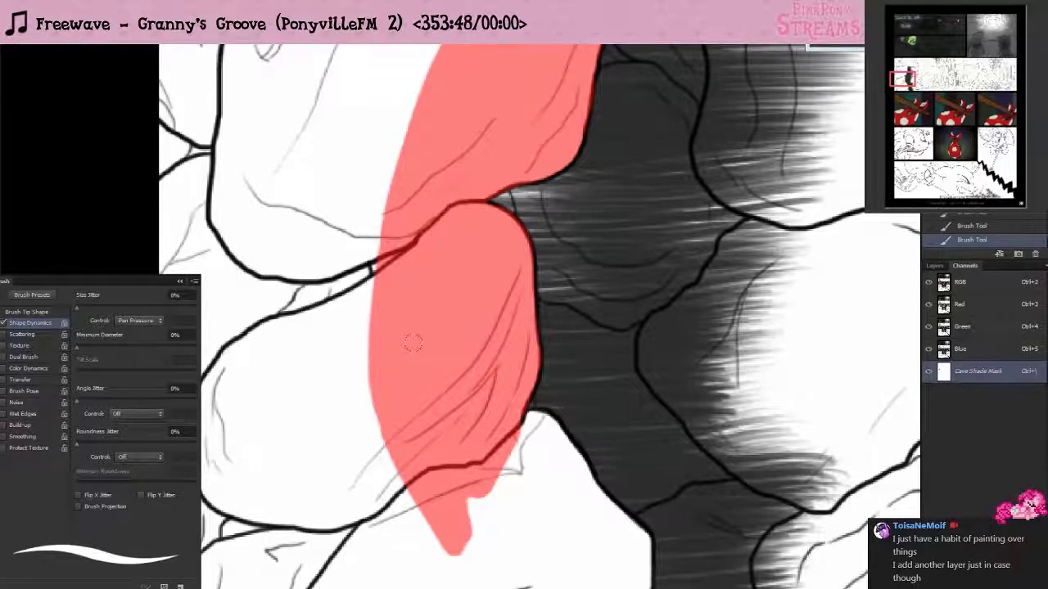
{"action": "left_click_drag", "start_coordinate": [524, 416], "coordinate": [434, 297]}
{"action": "left_click", "coordinate": [441, 309]}
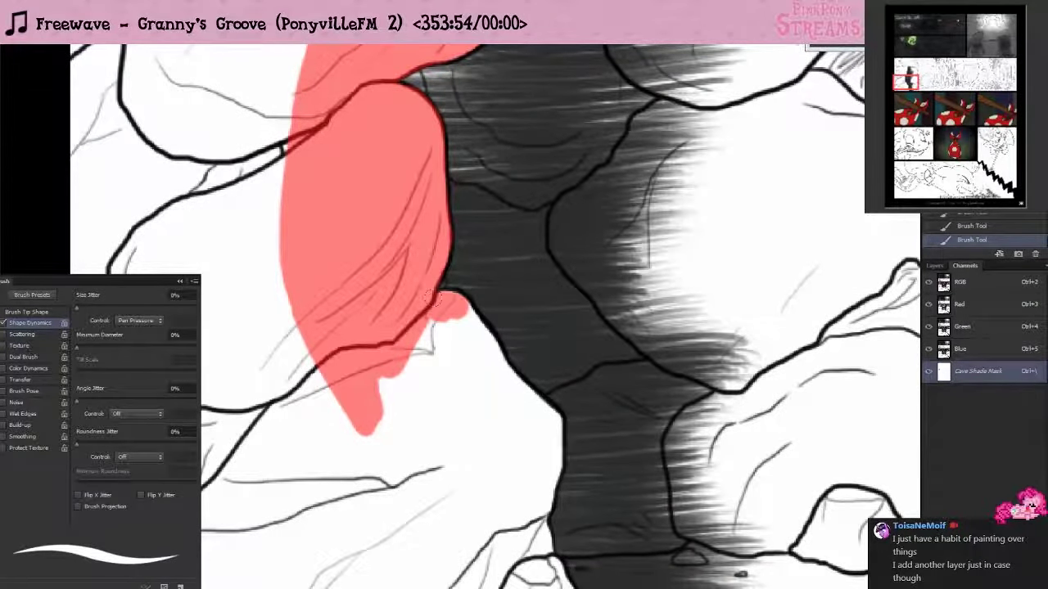
- Mask the lowest left boulder and the small rock at its base along the cave edge, down to the panel border
{"action": "left_click_drag", "start_coordinate": [434, 294], "coordinate": [499, 364]}
{"action": "mouse_move", "coordinate": [483, 328]}
{"action": "left_mouse_down"}
{"action": "mouse_move", "coordinate": [517, 409]}
{"action": "mouse_move", "coordinate": [531, 406]}
{"action": "mouse_move", "coordinate": [557, 446]}
{"action": "mouse_move", "coordinate": [532, 541]}
{"action": "mouse_move", "coordinate": [549, 512]}
{"action": "mouse_move", "coordinate": [524, 544]}
{"action": "left_mouse_up"}
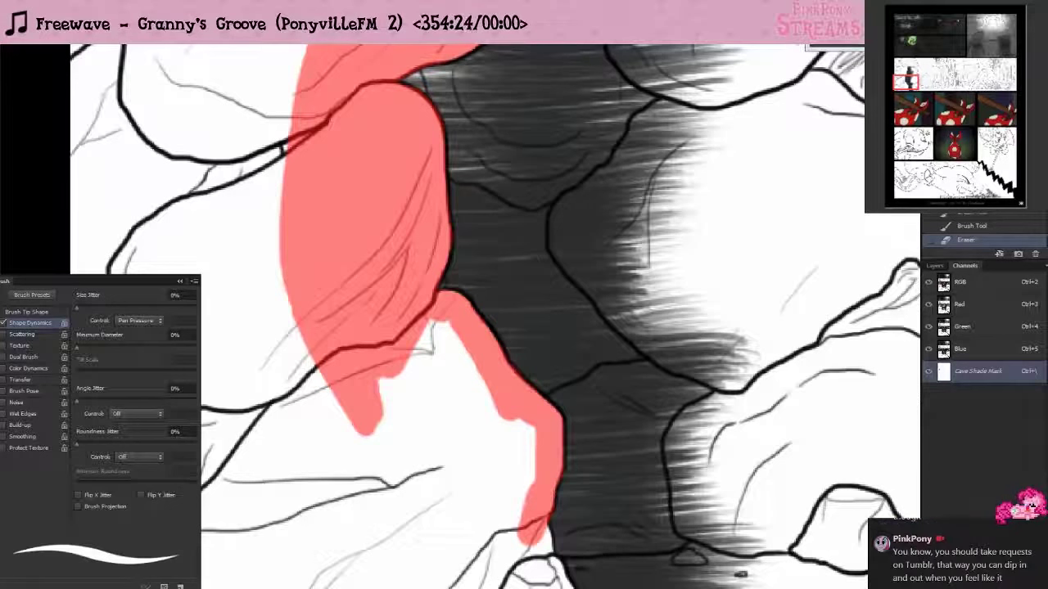
{"action": "mouse_move", "coordinate": [423, 337]}
{"action": "left_mouse_down"}
{"action": "mouse_move", "coordinate": [454, 354]}
{"action": "mouse_move", "coordinate": [491, 426]}
{"action": "mouse_move", "coordinate": [458, 483]}
{"action": "mouse_move", "coordinate": [417, 363]}
{"action": "mouse_move", "coordinate": [393, 458]}
{"action": "mouse_move", "coordinate": [422, 522]}
{"action": "left_mouse_up"}
{"action": "mouse_move", "coordinate": [491, 438]}
{"action": "left_mouse_down"}
{"action": "mouse_move", "coordinate": [458, 536]}
{"action": "mouse_move", "coordinate": [497, 417]}
{"action": "mouse_move", "coordinate": [525, 483]}
{"action": "mouse_move", "coordinate": [504, 564]}
{"action": "mouse_move", "coordinate": [475, 577]}
{"action": "mouse_move", "coordinate": [448, 569]}
{"action": "mouse_move", "coordinate": [428, 355]}
{"action": "left_mouse_up"}
{"action": "mouse_move", "coordinate": [493, 324]}
{"action": "left_mouse_down"}
{"action": "mouse_move", "coordinate": [559, 404]}
{"action": "mouse_move", "coordinate": [436, 404]}
{"action": "mouse_move", "coordinate": [454, 377]}
{"action": "mouse_move", "coordinate": [416, 373]}
{"action": "left_mouse_up"}
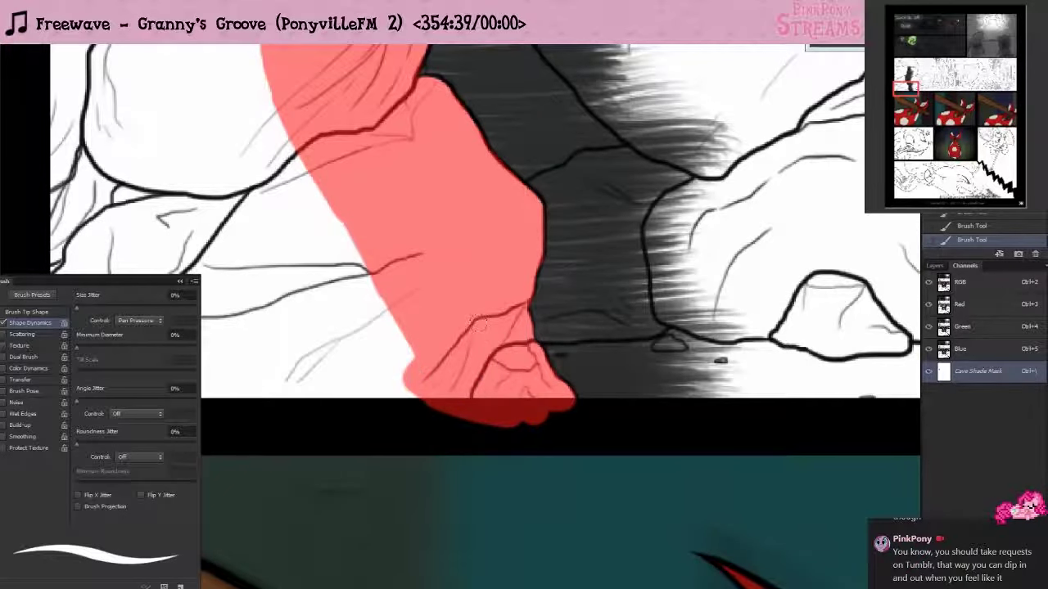
- Enlarge the brush and mask all remaining boulders left of the cave opening out to the panel's left edge
{"action": "left_click", "coordinate": [180, 281]}
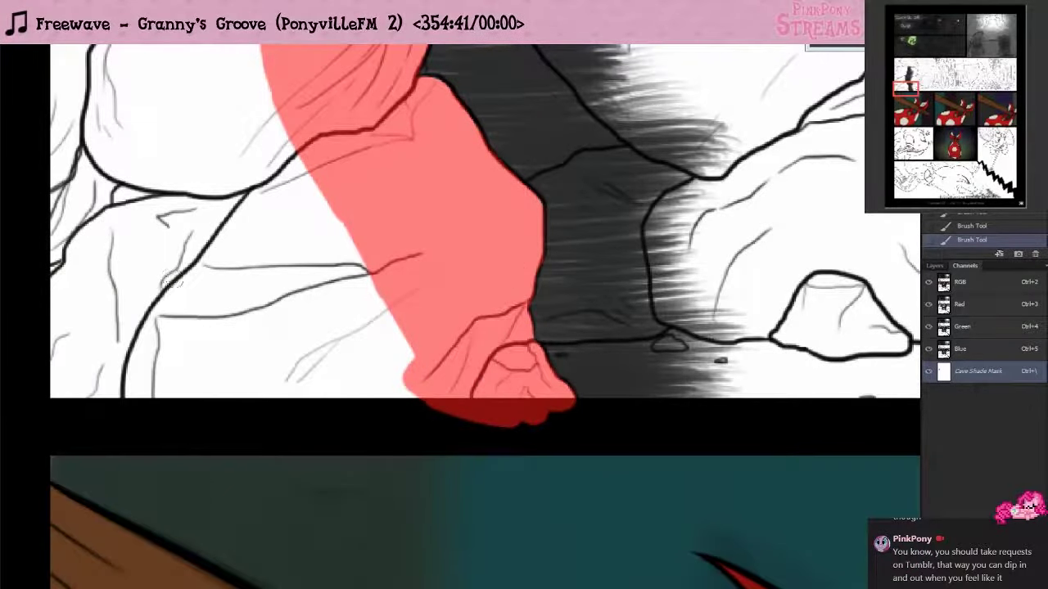
{"action": "key", "text": "ctrl+minus"}
{"action": "key", "text": "ctrl+minus"}
{"action": "scroll", "coordinate": [246, 270], "scroll_direction": "up", "scroll_amount": 3}
{"action": "scroll", "coordinate": [209, 246], "scroll_direction": "down", "scroll_amount": 4}
{"action": "scroll", "coordinate": [164, 220], "scroll_direction": "up", "scroll_amount": 3}
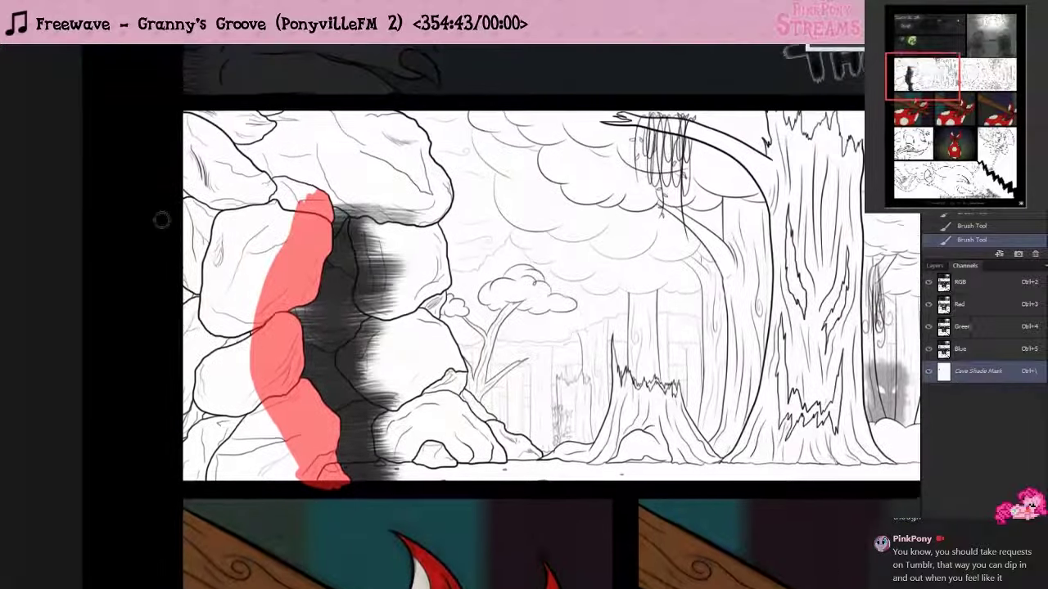
{"action": "scroll", "coordinate": [131, 316], "scroll_direction": "up", "scroll_amount": 2}
{"action": "right_click", "coordinate": [349, 275]}
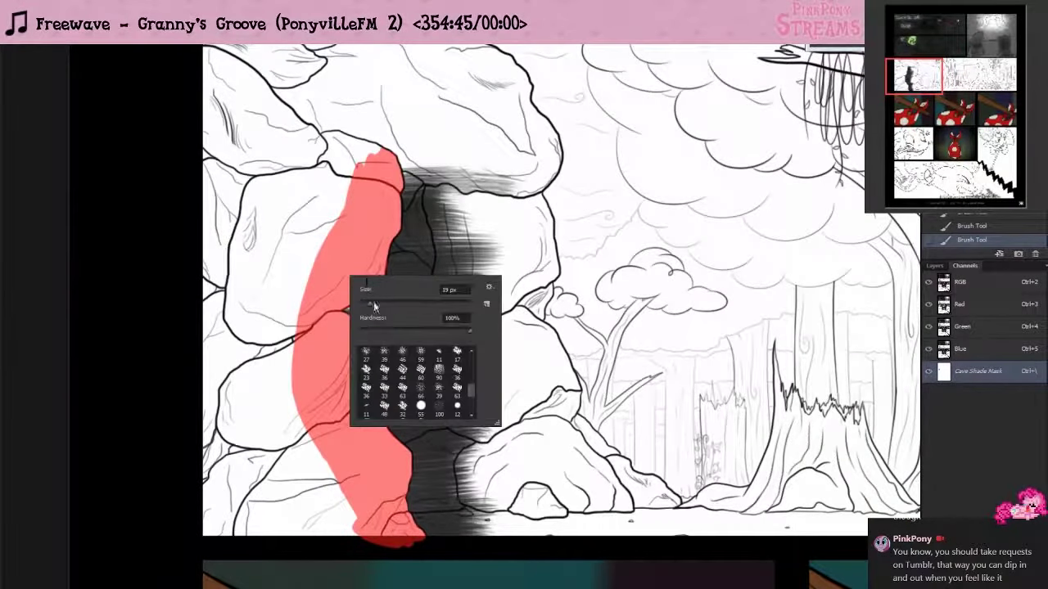
{"action": "left_click", "coordinate": [374, 303]}
{"action": "left_click", "coordinate": [360, 122]}
{"action": "mouse_move", "coordinate": [366, 123]}
{"action": "left_mouse_down"}
{"action": "mouse_move", "coordinate": [384, 144]}
{"action": "mouse_move", "coordinate": [401, 131]}
{"action": "mouse_move", "coordinate": [259, 196]}
{"action": "mouse_move", "coordinate": [327, 98]}
{"action": "mouse_move", "coordinate": [270, 303]}
{"action": "mouse_move", "coordinate": [254, 421]}
{"action": "left_mouse_up"}
{"action": "mouse_move", "coordinate": [229, 229]}
{"action": "left_mouse_down"}
{"action": "mouse_move", "coordinate": [245, 434]}
{"action": "mouse_move", "coordinate": [360, 536]}
{"action": "mouse_move", "coordinate": [208, 536]}
{"action": "mouse_move", "coordinate": [203, 278]}
{"action": "mouse_move", "coordinate": [280, 491]}
{"action": "mouse_move", "coordinate": [309, 491]}
{"action": "left_mouse_up"}
{"action": "mouse_move", "coordinate": [263, 419]}
{"action": "left_mouse_down"}
{"action": "mouse_move", "coordinate": [205, 172]}
{"action": "mouse_move", "coordinate": [209, 58]}
{"action": "mouse_move", "coordinate": [229, 180]}
{"action": "mouse_move", "coordinate": [253, 196]}
{"action": "mouse_move", "coordinate": [317, 73]}
{"action": "mouse_move", "coordinate": [384, 115]}
{"action": "mouse_move", "coordinate": [363, 92]}
{"action": "mouse_move", "coordinate": [238, 49]}
{"action": "left_mouse_up"}
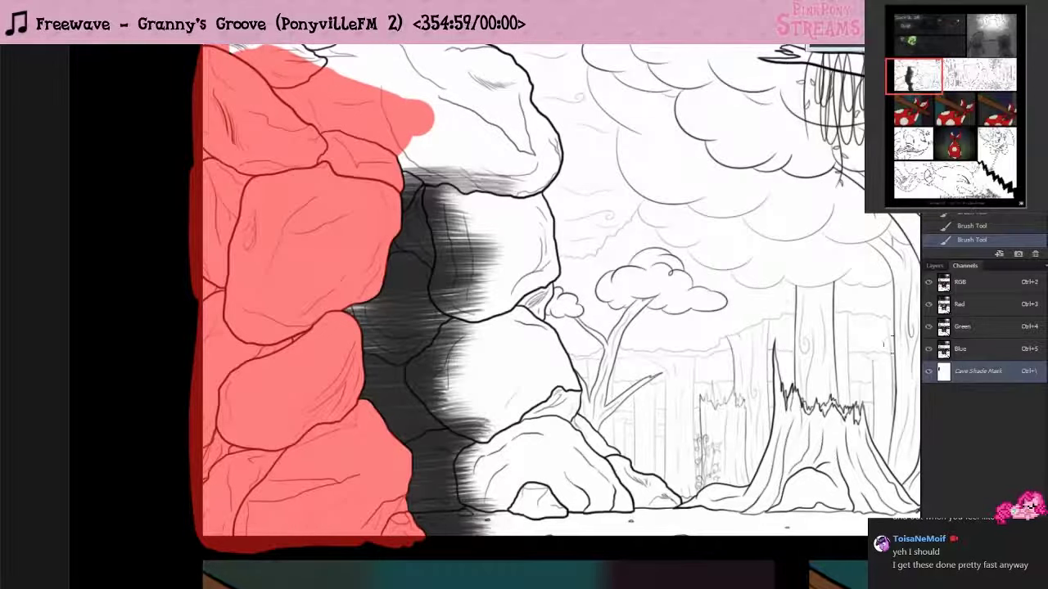
- Hide the mask overlay and return to painting on the Cave Shade layer with the NKSS_Bristles brush
{"action": "left_click", "coordinate": [929, 371]}
{"action": "left_click", "coordinate": [934, 266]}
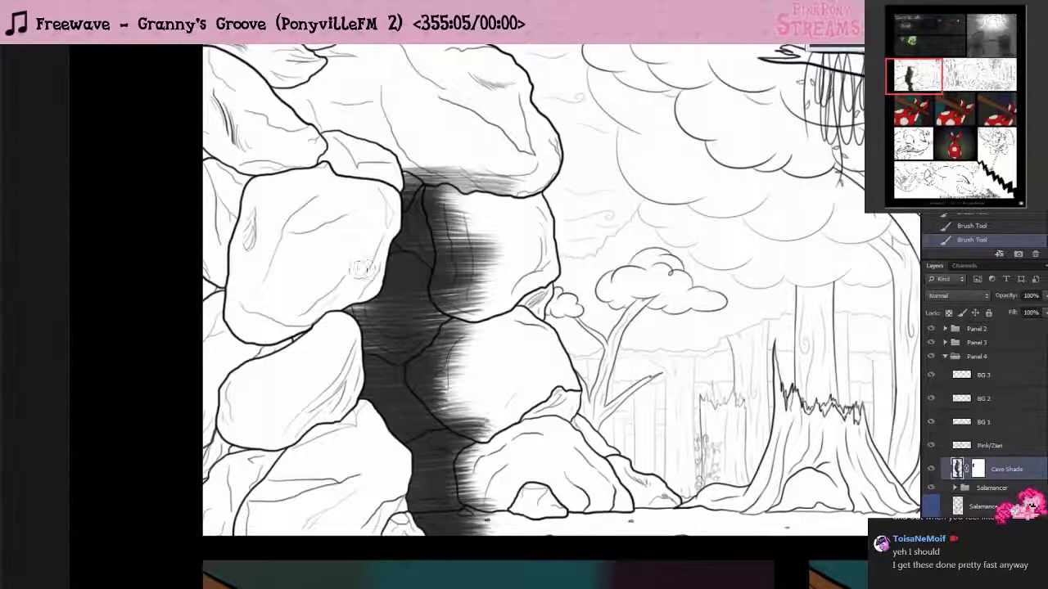
{"action": "key", "text": "F5"}
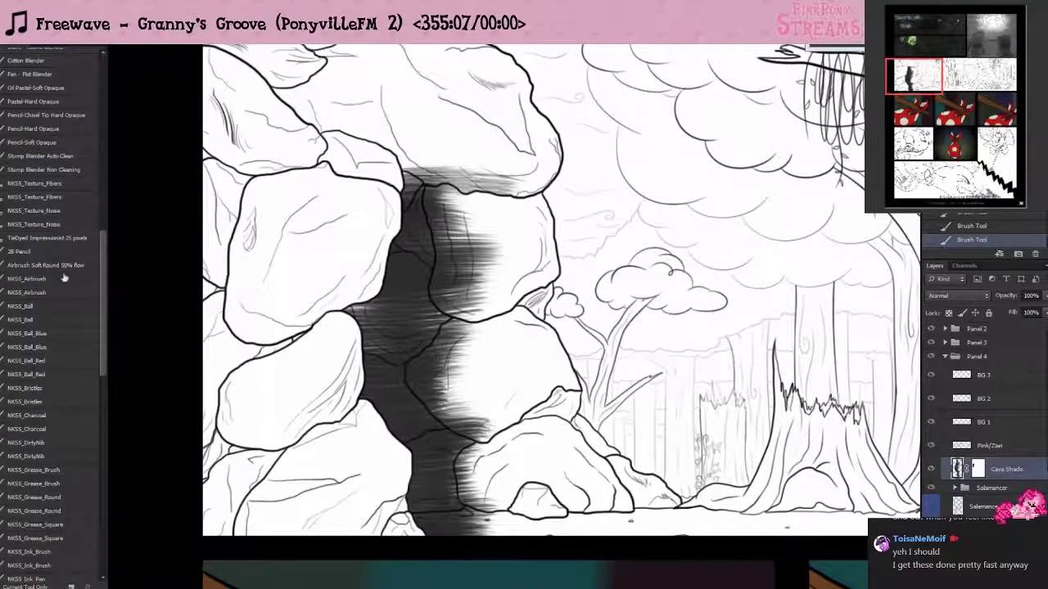
{"action": "left_click", "coordinate": [40, 402]}
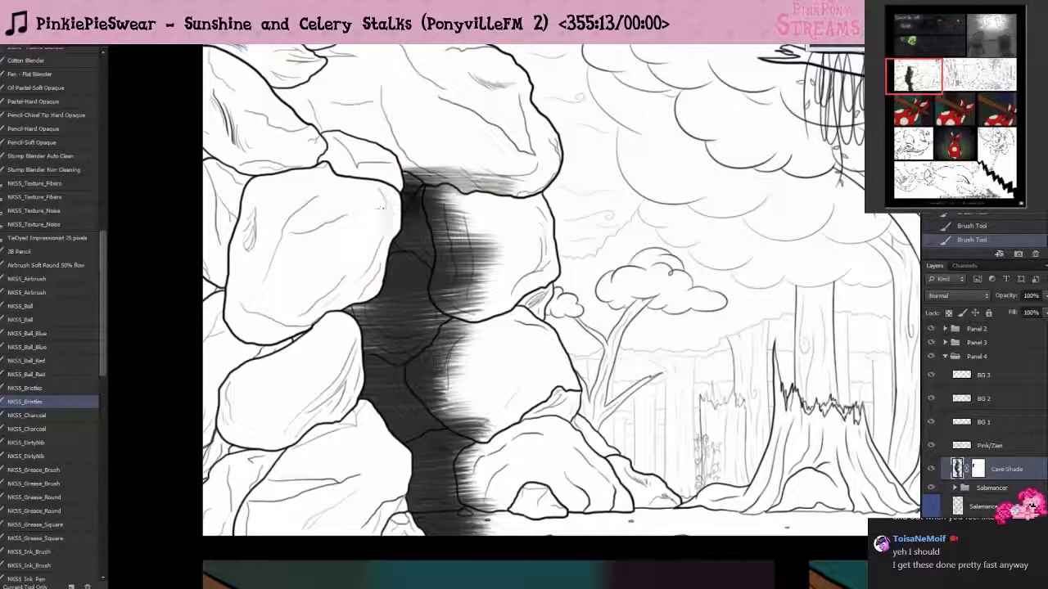
- Darken the left side of the cave opening along the masked boulders with black bristle strokes
{"action": "mouse_move", "coordinate": [434, 221]}
{"action": "left_mouse_down"}
{"action": "mouse_move", "coordinate": [382, 234]}
{"action": "mouse_move", "coordinate": [368, 270]}
{"action": "left_mouse_up"}
{"action": "left_click_drag", "start_coordinate": [429, 278], "coordinate": [312, 295]}
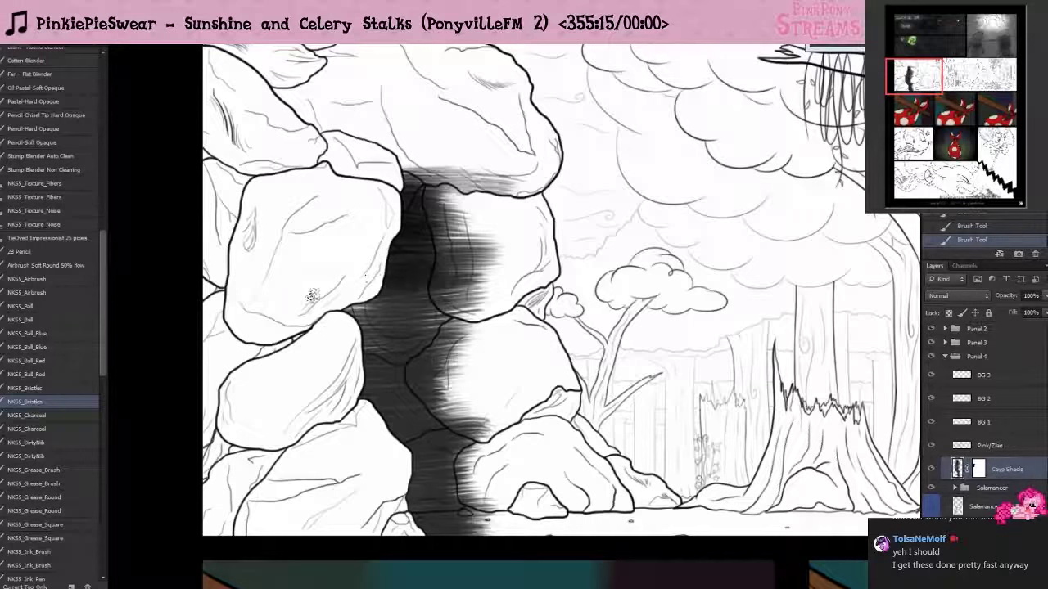
{"action": "mouse_move", "coordinate": [416, 299]}
{"action": "left_mouse_down"}
{"action": "mouse_move", "coordinate": [352, 312]}
{"action": "mouse_move", "coordinate": [361, 321]}
{"action": "left_mouse_up"}
{"action": "mouse_move", "coordinate": [434, 319]}
{"action": "left_mouse_down"}
{"action": "mouse_move", "coordinate": [325, 337]}
{"action": "mouse_move", "coordinate": [419, 359]}
{"action": "mouse_move", "coordinate": [337, 349]}
{"action": "mouse_move", "coordinate": [359, 354]}
{"action": "mouse_move", "coordinate": [356, 370]}
{"action": "mouse_move", "coordinate": [405, 387]}
{"action": "mouse_move", "coordinate": [366, 415]}
{"action": "mouse_move", "coordinate": [408, 476]}
{"action": "mouse_move", "coordinate": [384, 507]}
{"action": "mouse_move", "coordinate": [402, 509]}
{"action": "mouse_move", "coordinate": [359, 498]}
{"action": "mouse_move", "coordinate": [308, 359]}
{"action": "mouse_move", "coordinate": [400, 522]}
{"action": "left_mouse_up"}
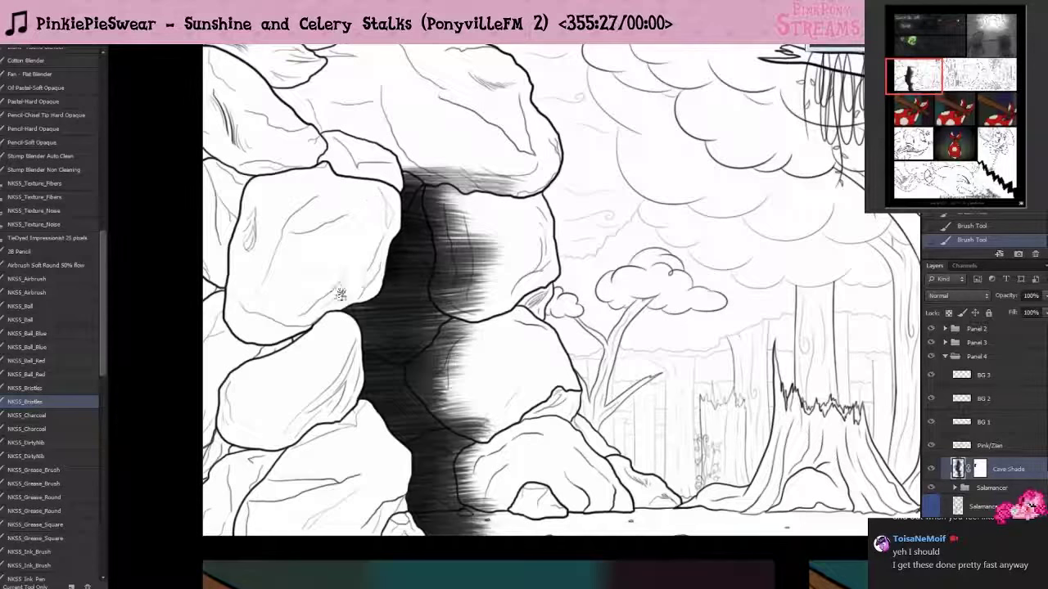
{"action": "mouse_move", "coordinate": [338, 306]}
{"action": "left_mouse_down"}
{"action": "mouse_move", "coordinate": [363, 340]}
{"action": "mouse_move", "coordinate": [357, 363]}
{"action": "left_mouse_up"}
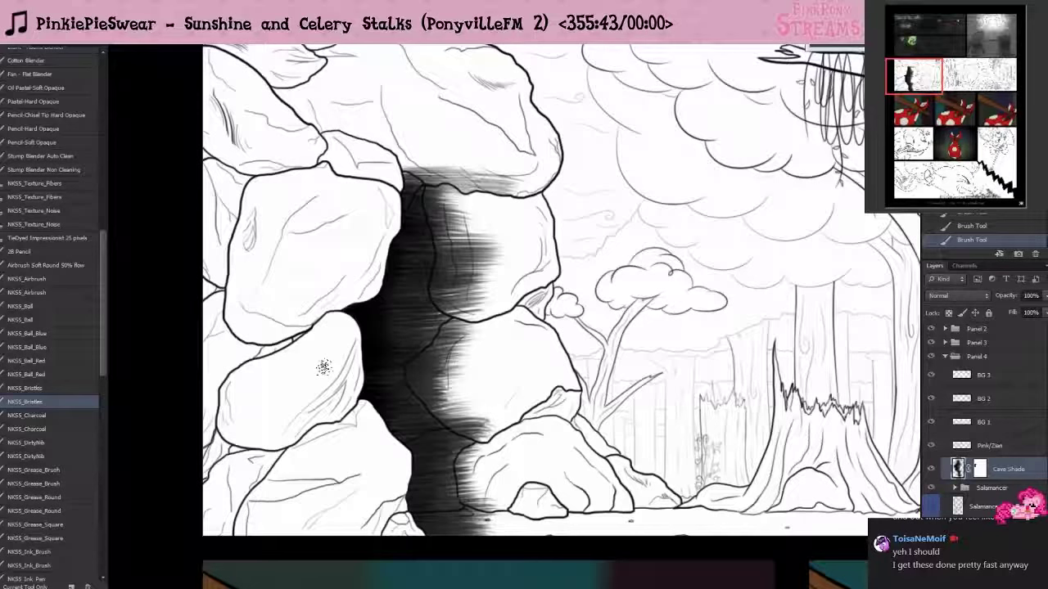
- Extend the dark bristle strokes over the shaded edges of the middle and lower boulders right of the cave opening
{"action": "scroll", "coordinate": [591, 206], "scroll_direction": "down", "scroll_amount": 2}
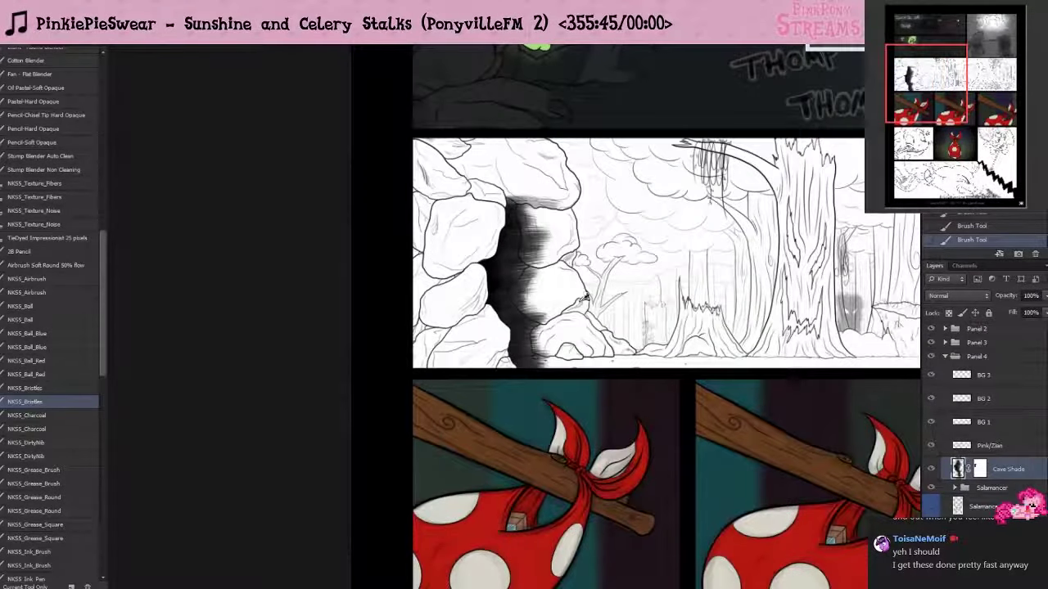
{"action": "scroll", "coordinate": [586, 298], "scroll_direction": "up", "scroll_amount": 2}
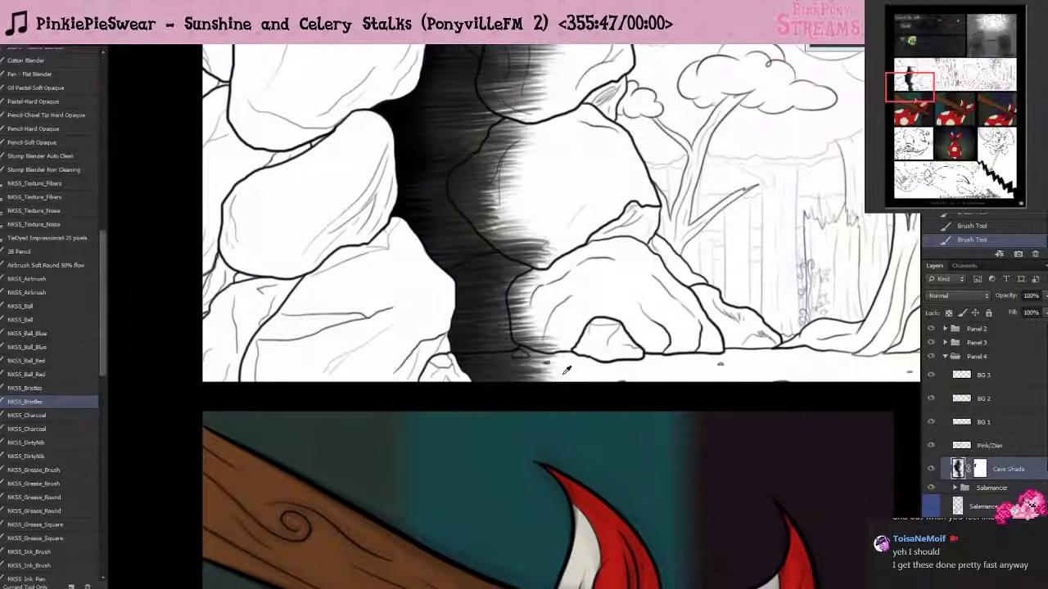
{"action": "scroll", "coordinate": [566, 370], "scroll_direction": "down", "scroll_amount": 2}
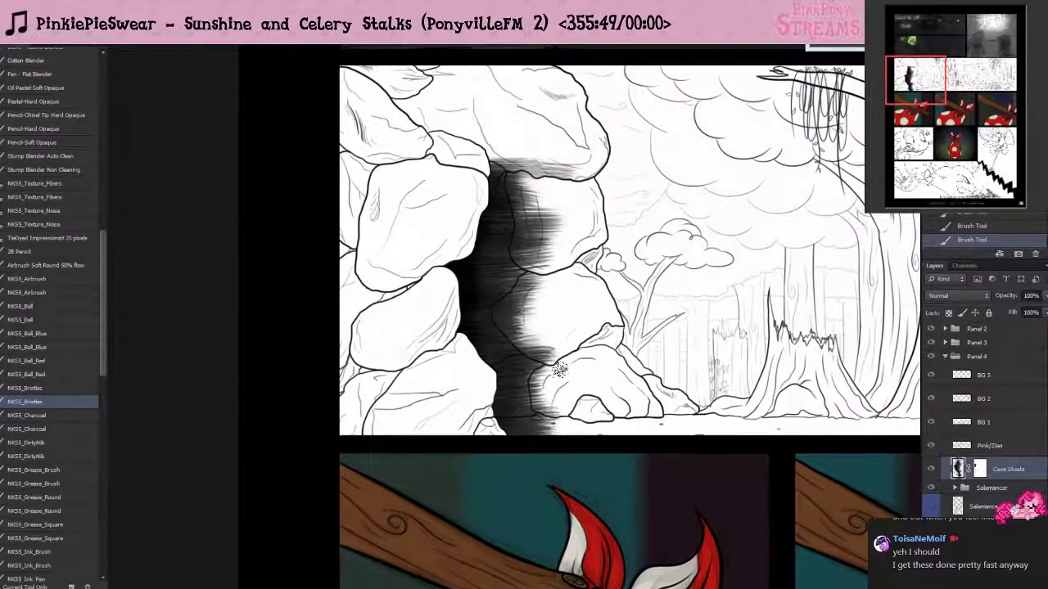
{"action": "scroll", "coordinate": [559, 370], "scroll_direction": "up", "scroll_amount": 3}
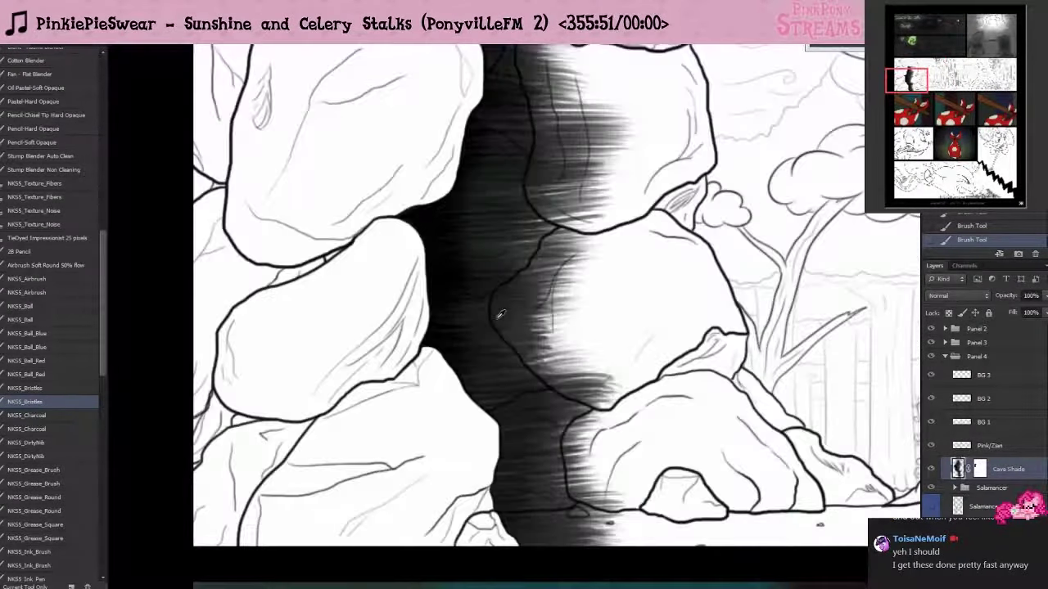
{"action": "scroll", "coordinate": [501, 314], "scroll_direction": "down", "scroll_amount": 4}
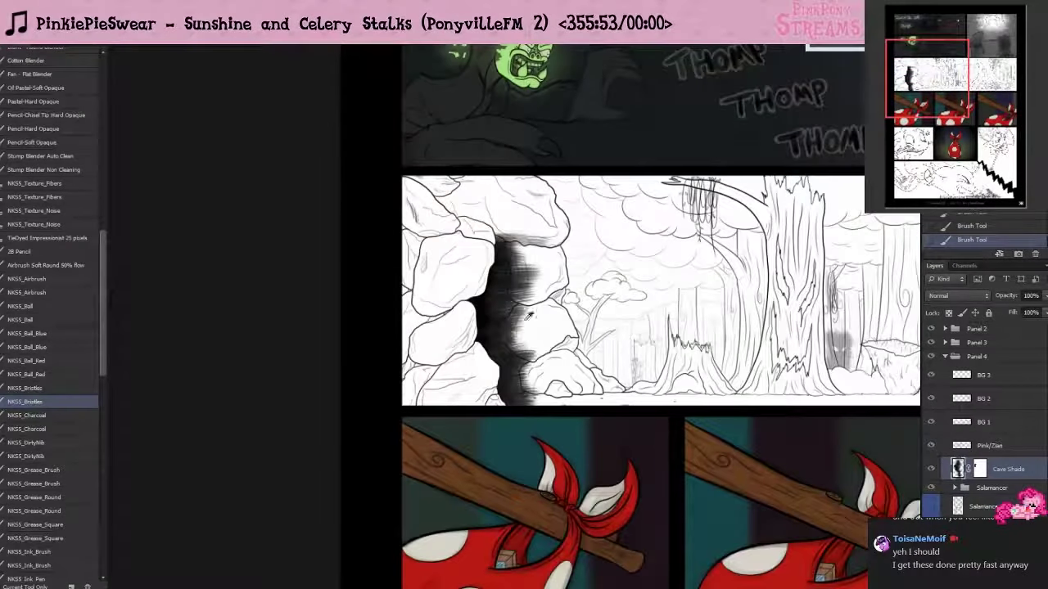
{"action": "scroll", "coordinate": [628, 320], "scroll_direction": "up", "scroll_amount": 5}
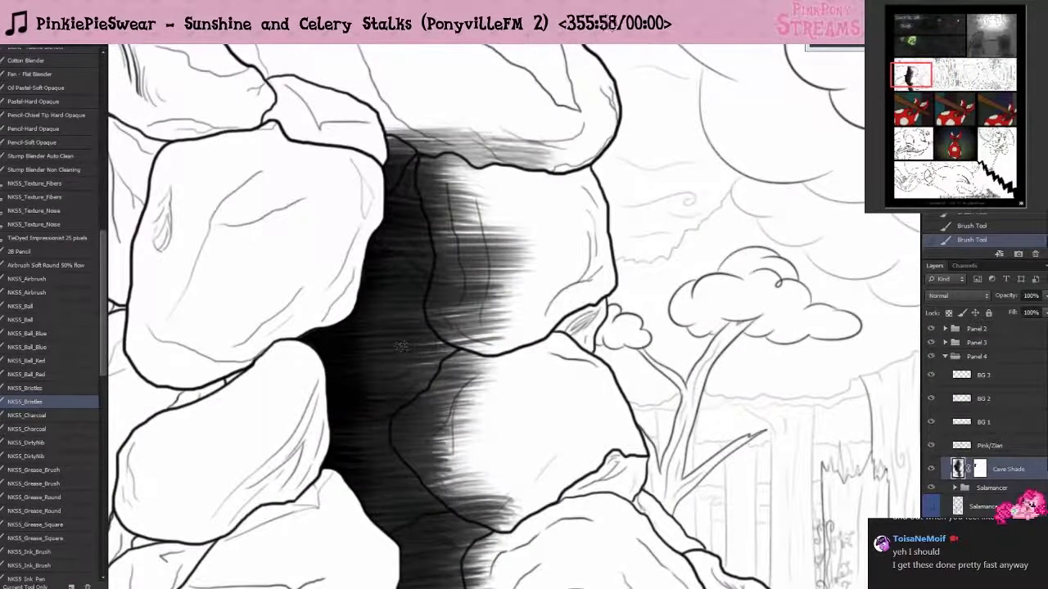
{"action": "mouse_move", "coordinate": [386, 329]}
{"action": "left_mouse_down"}
{"action": "mouse_move", "coordinate": [491, 338]}
{"action": "mouse_move", "coordinate": [458, 348]}
{"action": "mouse_move", "coordinate": [467, 360]}
{"action": "mouse_move", "coordinate": [462, 344]}
{"action": "mouse_move", "coordinate": [410, 360]}
{"action": "mouse_move", "coordinate": [394, 422]}
{"action": "left_mouse_up"}
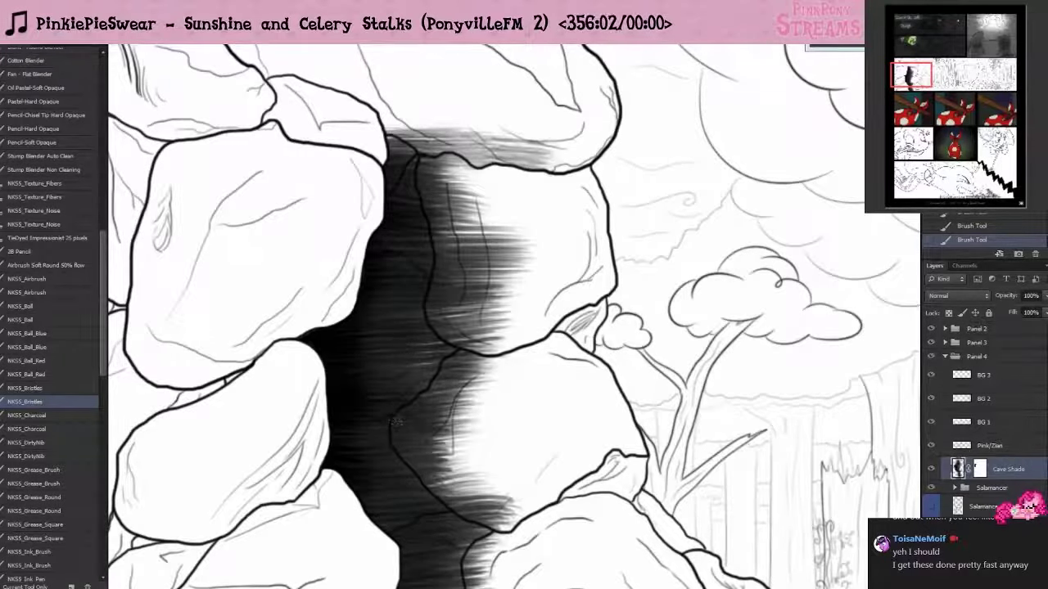
{"action": "left_click_drag", "start_coordinate": [427, 454], "coordinate": [400, 472]}
{"action": "left_click_drag", "start_coordinate": [488, 476], "coordinate": [455, 507]}
{"action": "left_click_drag", "start_coordinate": [522, 506], "coordinate": [492, 532]}
{"action": "scroll", "coordinate": [502, 495], "scroll_direction": "down", "scroll_amount": 3}
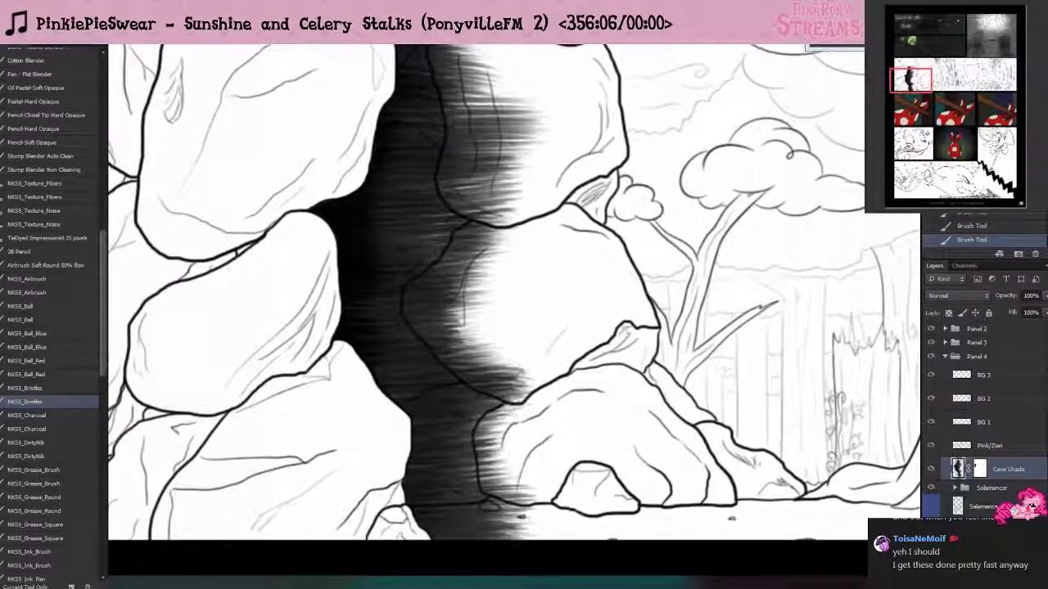
{"action": "left_click_drag", "start_coordinate": [491, 343], "coordinate": [448, 378]}
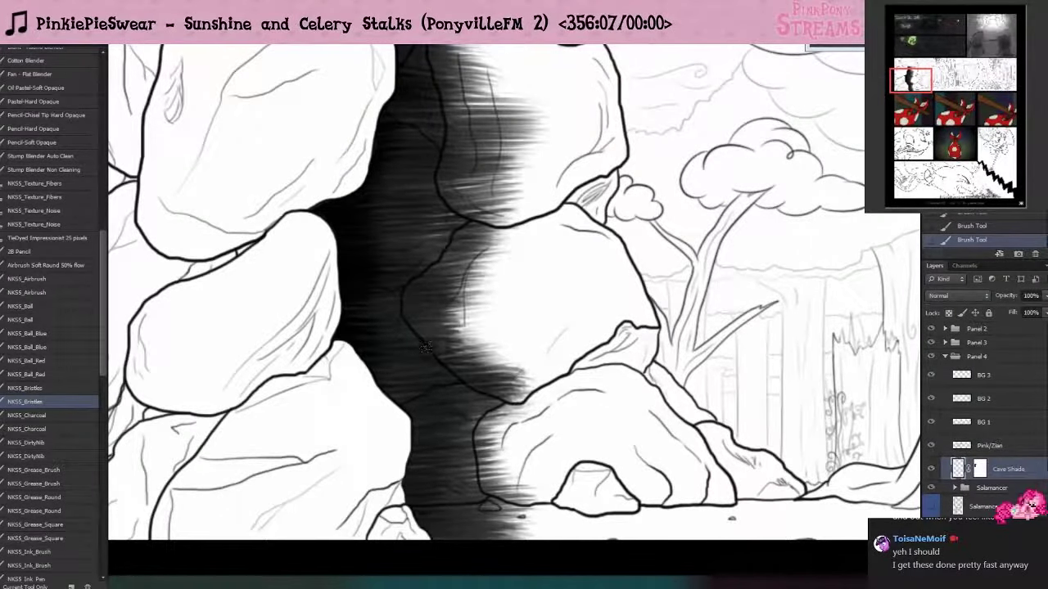
{"action": "mouse_move", "coordinate": [501, 421]}
{"action": "left_mouse_down"}
{"action": "mouse_move", "coordinate": [464, 438]}
{"action": "mouse_move", "coordinate": [475, 486]}
{"action": "mouse_move", "coordinate": [505, 513]}
{"action": "left_mouse_up"}
- Deepen the bristle shading on the upper boulder right of the cave opening and beneath the overhanging top boulder
{"action": "scroll", "coordinate": [509, 424], "scroll_direction": "up", "scroll_amount": 5}
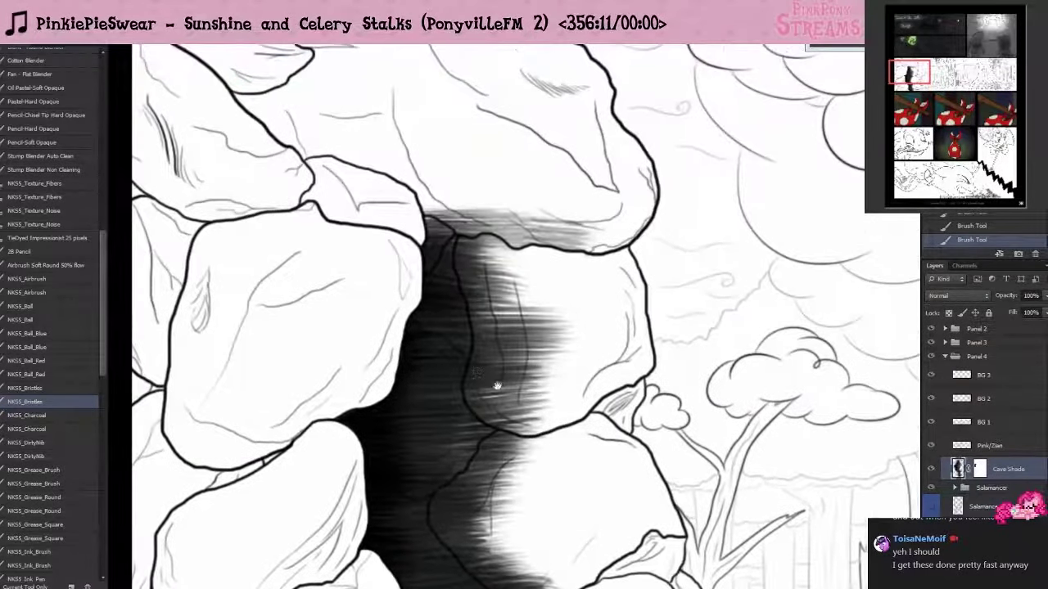
{"action": "mouse_move", "coordinate": [498, 239]}
{"action": "left_mouse_down"}
{"action": "mouse_move", "coordinate": [466, 270]}
{"action": "mouse_move", "coordinate": [475, 316]}
{"action": "left_mouse_up"}
{"action": "left_click_drag", "start_coordinate": [535, 301], "coordinate": [480, 331]}
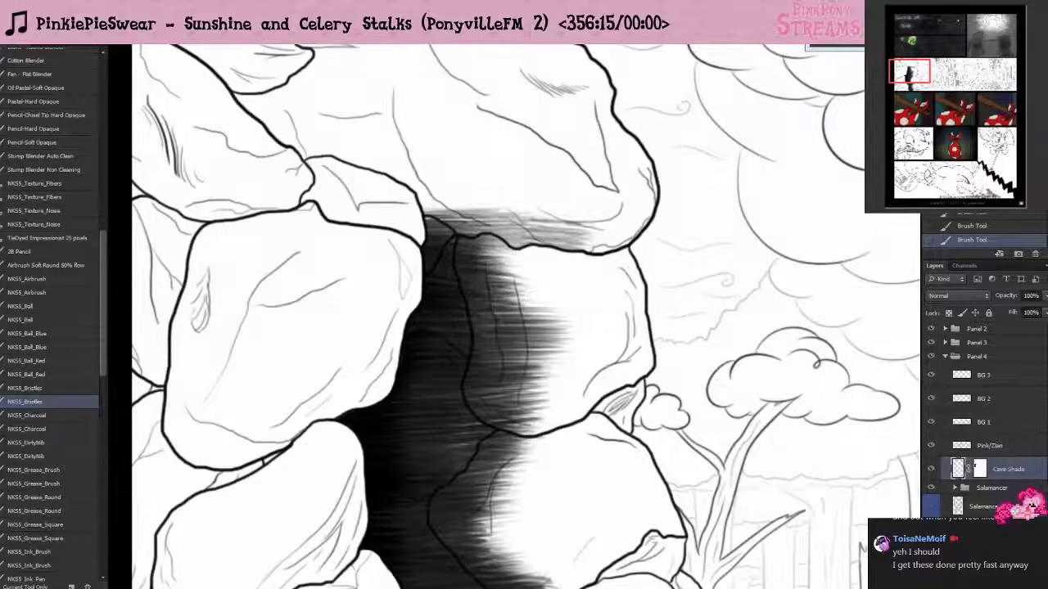
{"action": "left_click_drag", "start_coordinate": [472, 385], "coordinate": [514, 409]}
{"action": "left_click_drag", "start_coordinate": [537, 291], "coordinate": [492, 316]}
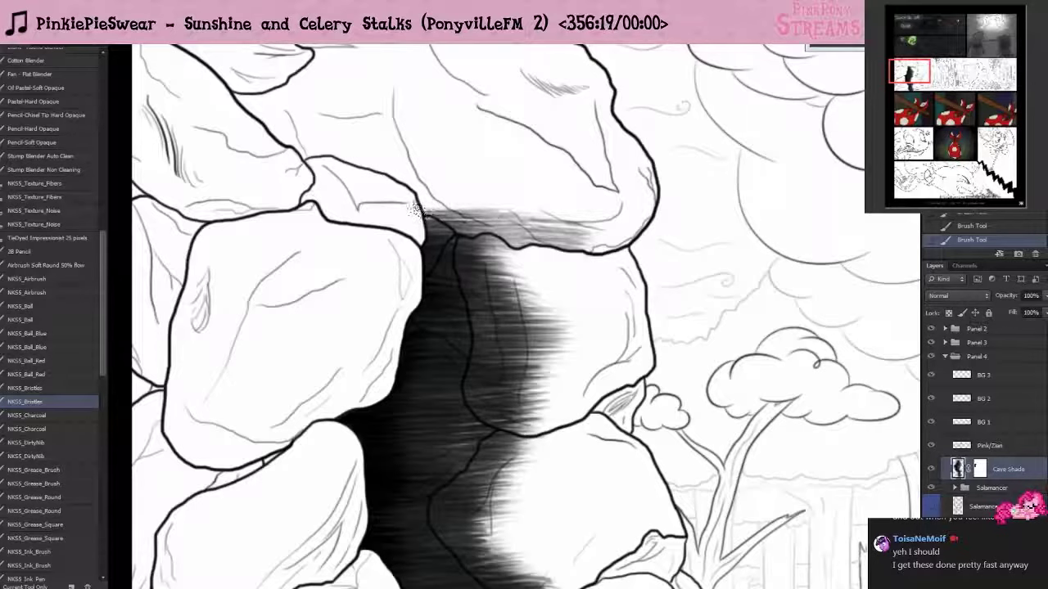
{"action": "left_click_drag", "start_coordinate": [415, 209], "coordinate": [577, 234]}
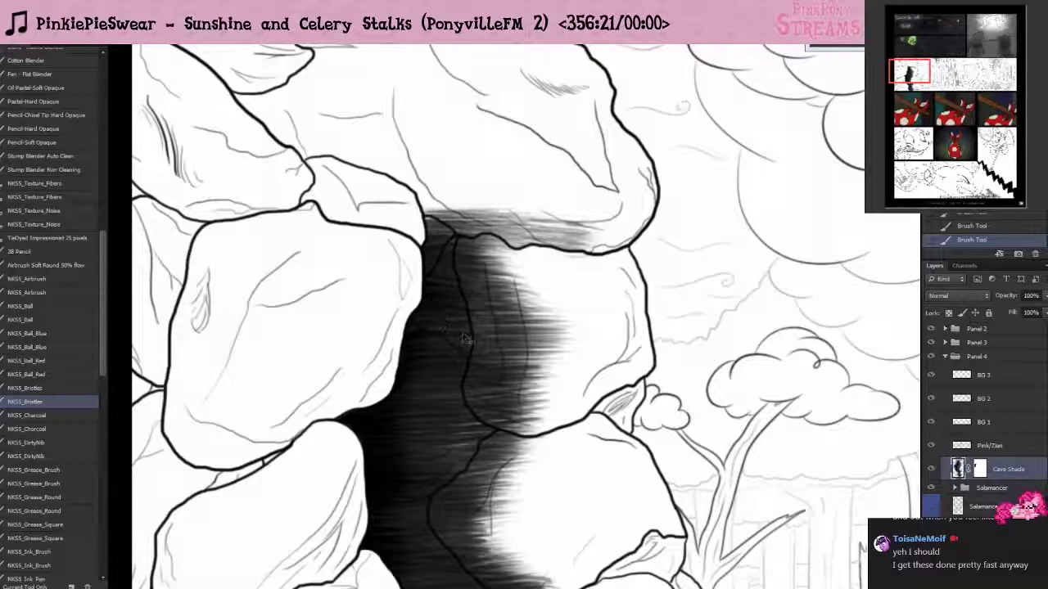
- Check the brush size settings and darken the narrow gap at the top of the cave opening
{"action": "right_click", "coordinate": [502, 296]}
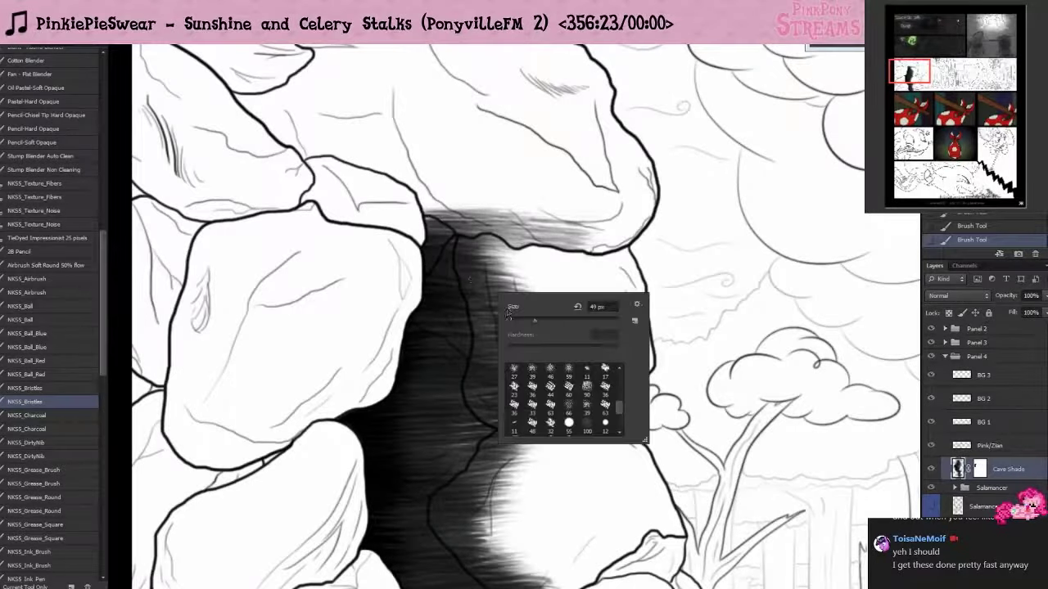
{"action": "left_click", "coordinate": [463, 235]}
{"action": "mouse_move", "coordinate": [463, 233]}
{"action": "left_mouse_down"}
{"action": "mouse_move", "coordinate": [584, 239]}
{"action": "mouse_move", "coordinate": [487, 229]}
{"action": "mouse_move", "coordinate": [456, 238]}
{"action": "mouse_move", "coordinate": [427, 219]}
{"action": "left_mouse_up"}
- Extend the dark bristle strokes over the ground at the foot of the cave opening toward the small rock
{"action": "left_click_drag", "start_coordinate": [416, 415], "coordinate": [556, 280]}
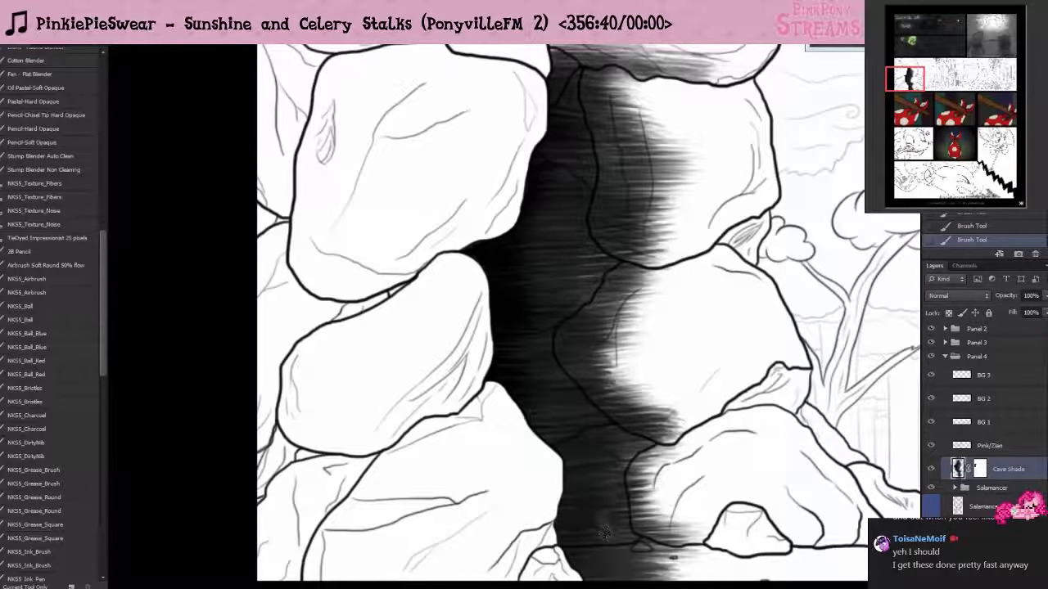
{"action": "scroll", "coordinate": [604, 412], "scroll_direction": "down", "scroll_amount": 3}
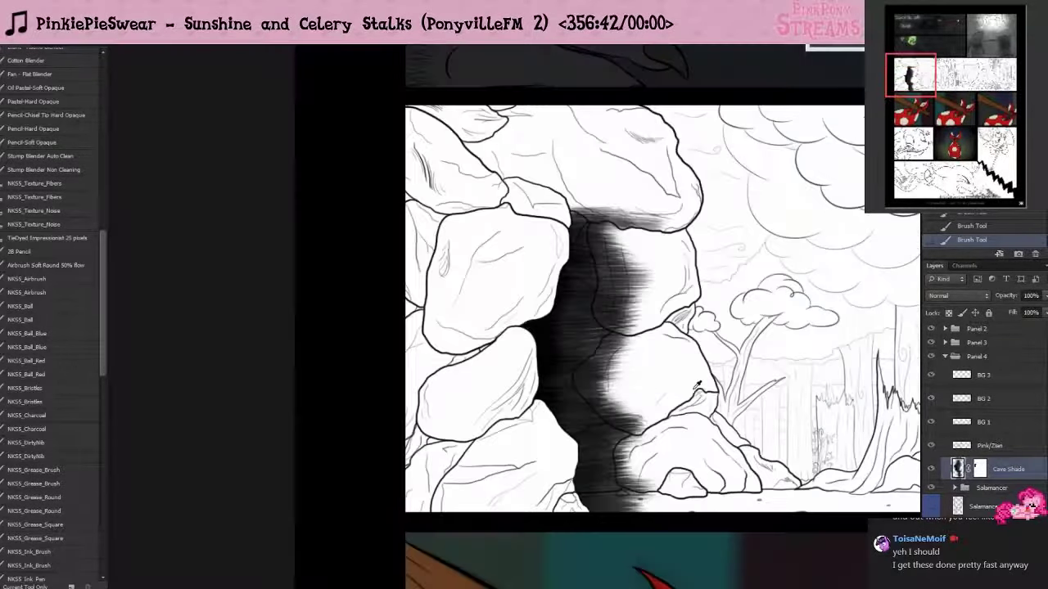
{"action": "scroll", "coordinate": [695, 388], "scroll_direction": "up", "scroll_amount": 3}
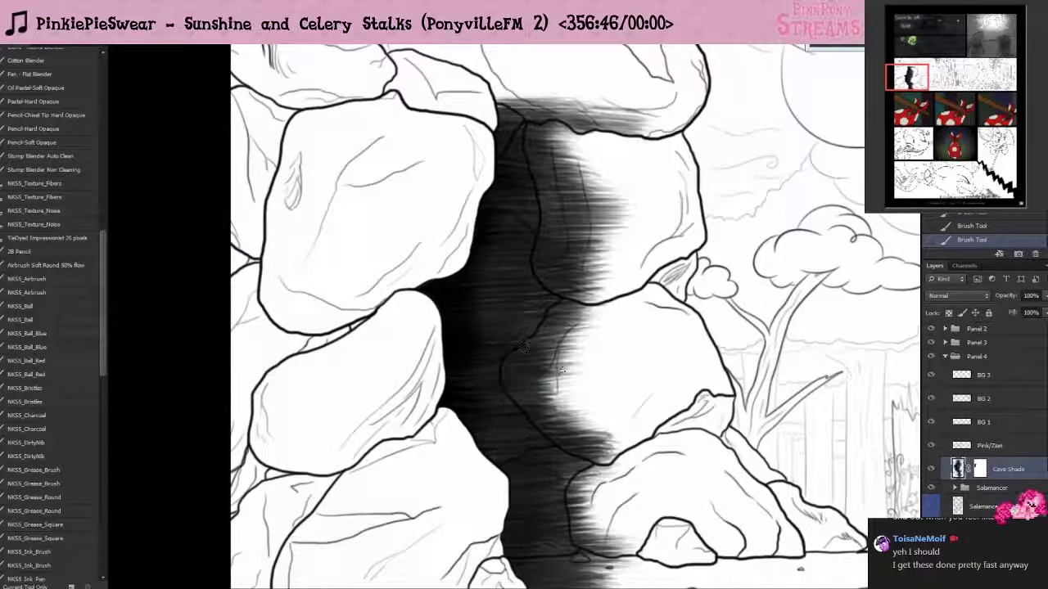
{"action": "scroll", "coordinate": [533, 478], "scroll_direction": "down", "scroll_amount": 3}
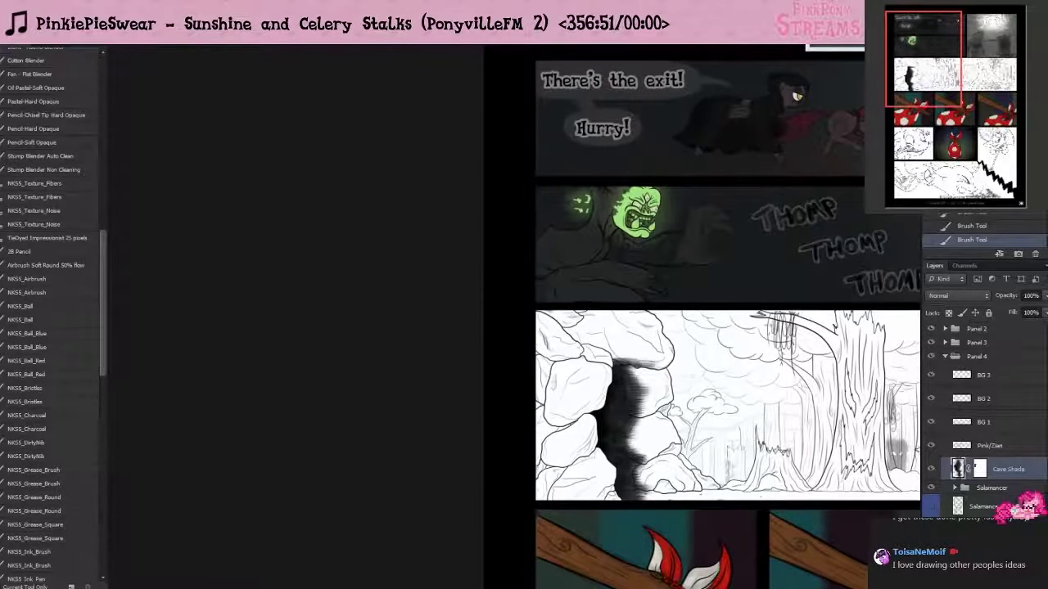
{"action": "scroll", "coordinate": [450, 501], "scroll_direction": "up", "scroll_amount": 4}
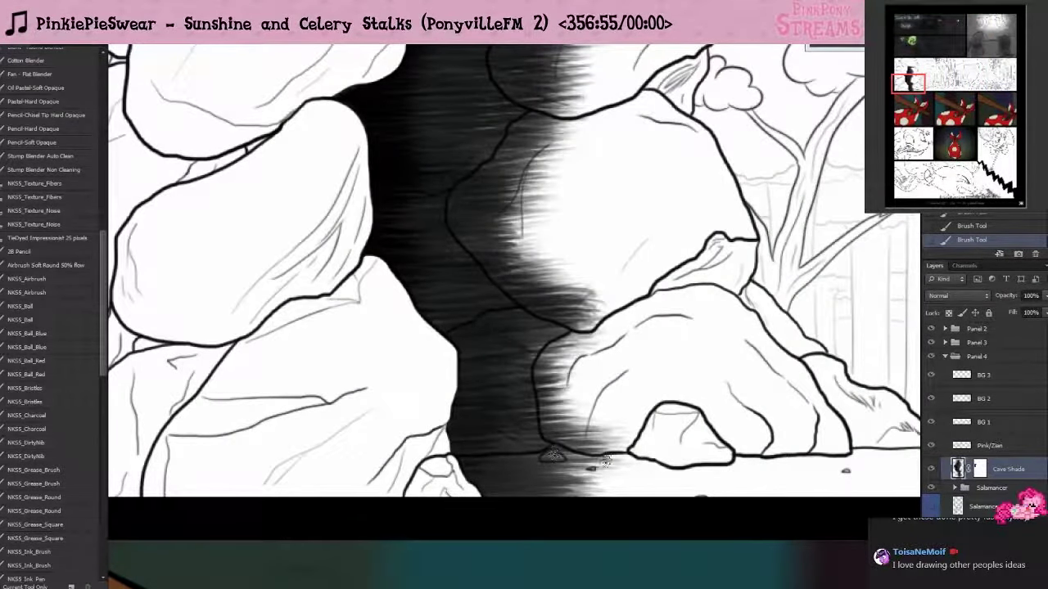
{"action": "mouse_move", "coordinate": [565, 457]}
{"action": "left_mouse_down"}
{"action": "mouse_move", "coordinate": [636, 452]}
{"action": "mouse_move", "coordinate": [614, 463]}
{"action": "mouse_move", "coordinate": [645, 465]}
{"action": "mouse_move", "coordinate": [576, 466]}
{"action": "mouse_move", "coordinate": [634, 470]}
{"action": "mouse_move", "coordinate": [577, 467]}
{"action": "mouse_move", "coordinate": [602, 468]}
{"action": "left_mouse_up"}
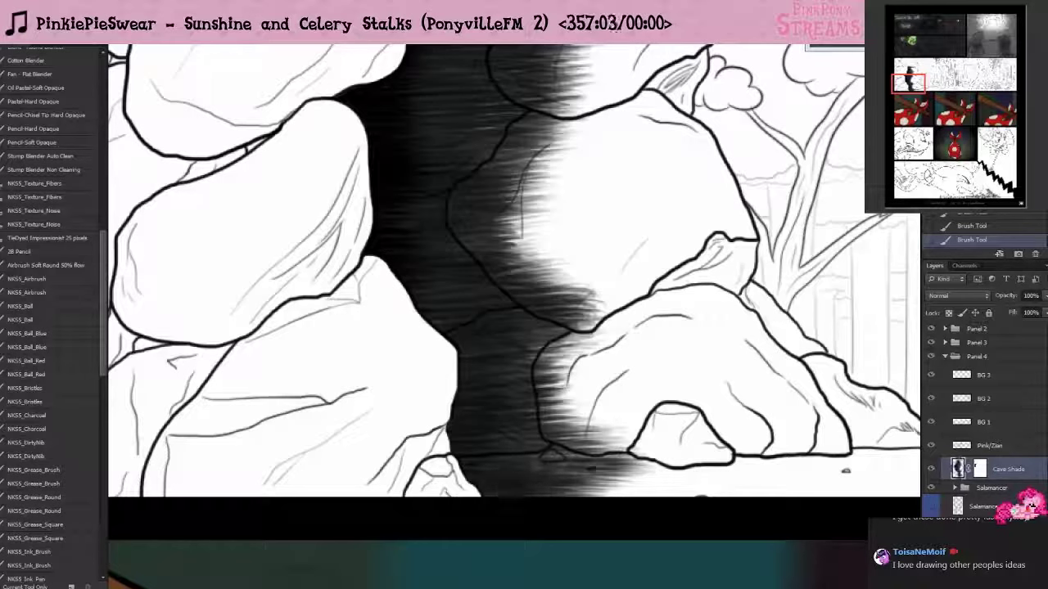
{"action": "left_click_drag", "start_coordinate": [654, 456], "coordinate": [654, 446]}
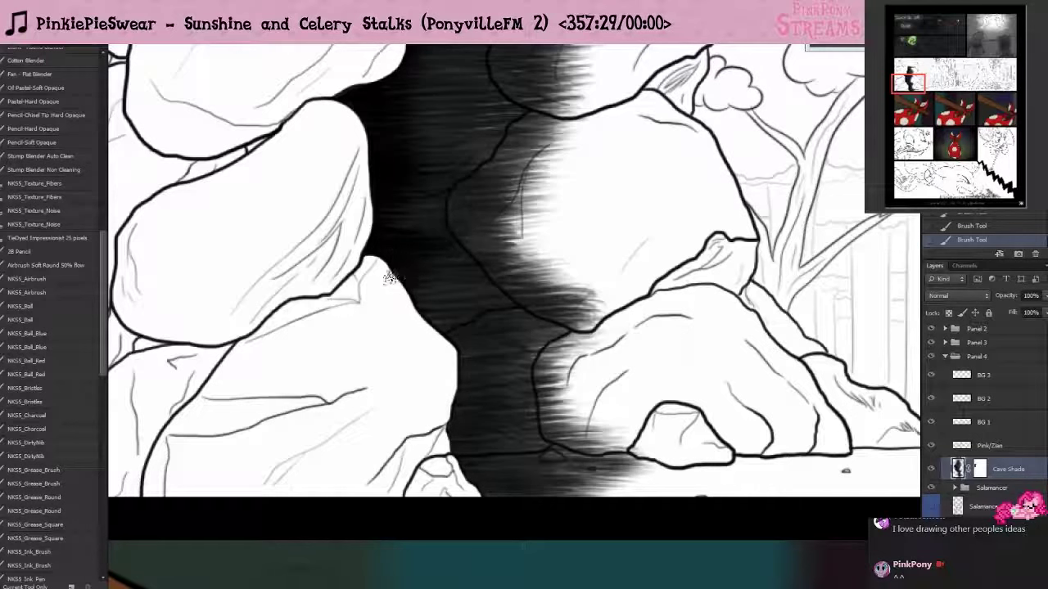
- Extend the bristle shading along the underside of the top boulder up to the masked boulder's edge, undoing the overly heavy first stroke
{"action": "mouse_move", "coordinate": [423, 204]}
{"action": "left_mouse_down"}
{"action": "mouse_move", "coordinate": [431, 370]}
{"action": "mouse_move", "coordinate": [454, 269]}
{"action": "mouse_move", "coordinate": [425, 366]}
{"action": "left_mouse_up"}
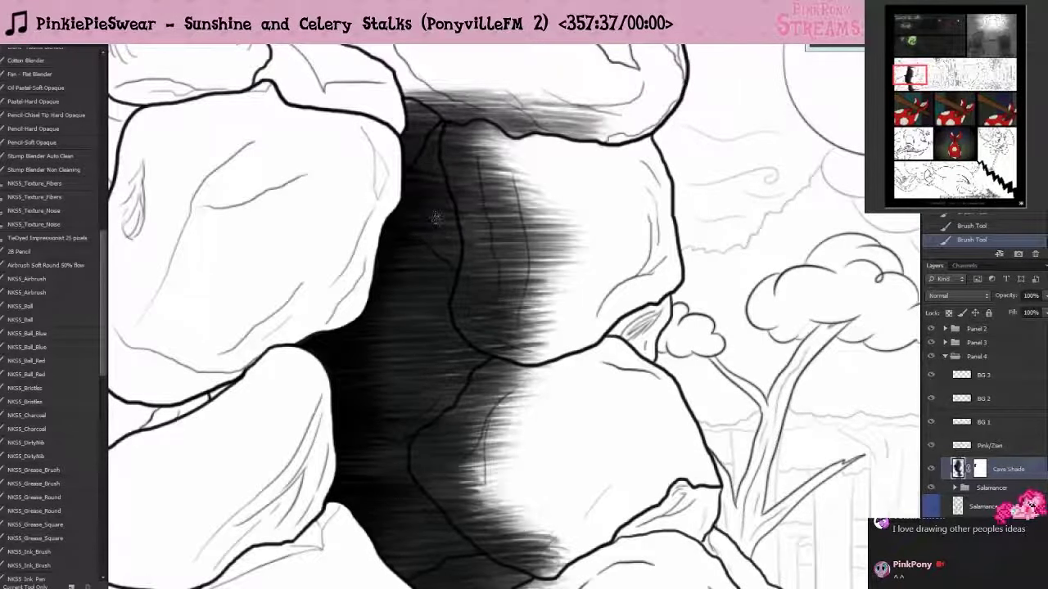
{"action": "scroll", "coordinate": [315, 246], "scroll_direction": "down", "scroll_amount": 5}
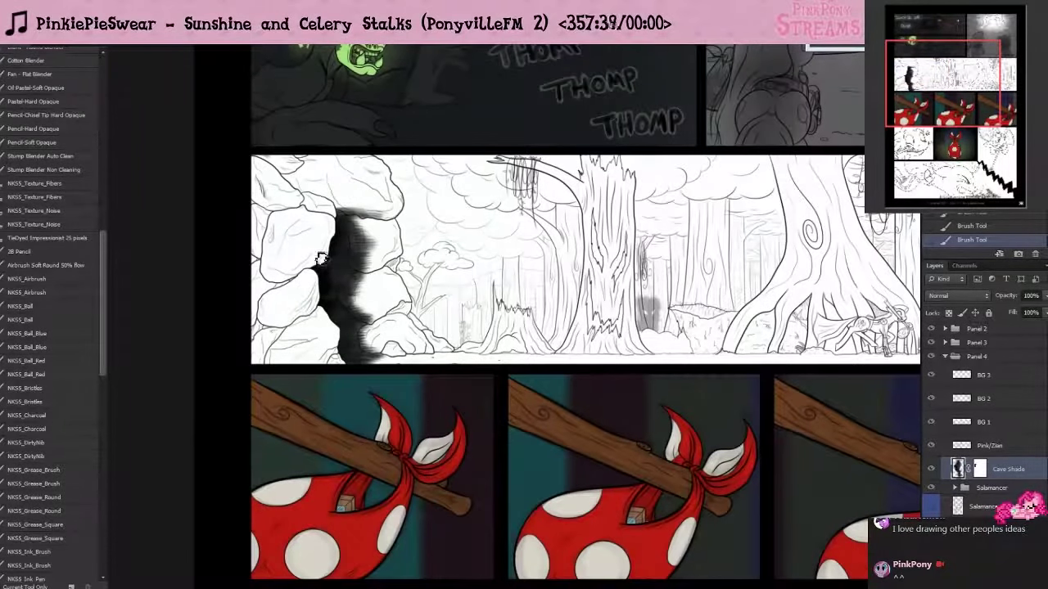
{"action": "scroll", "coordinate": [364, 368], "scroll_direction": "up", "scroll_amount": 4}
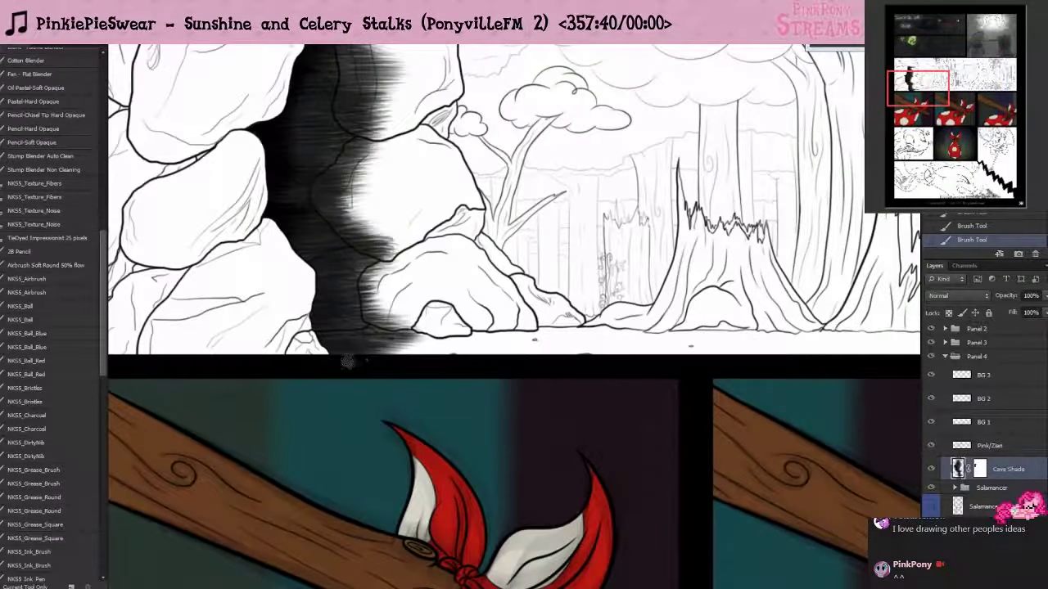
{"action": "scroll", "coordinate": [348, 361], "scroll_direction": "down", "scroll_amount": 3}
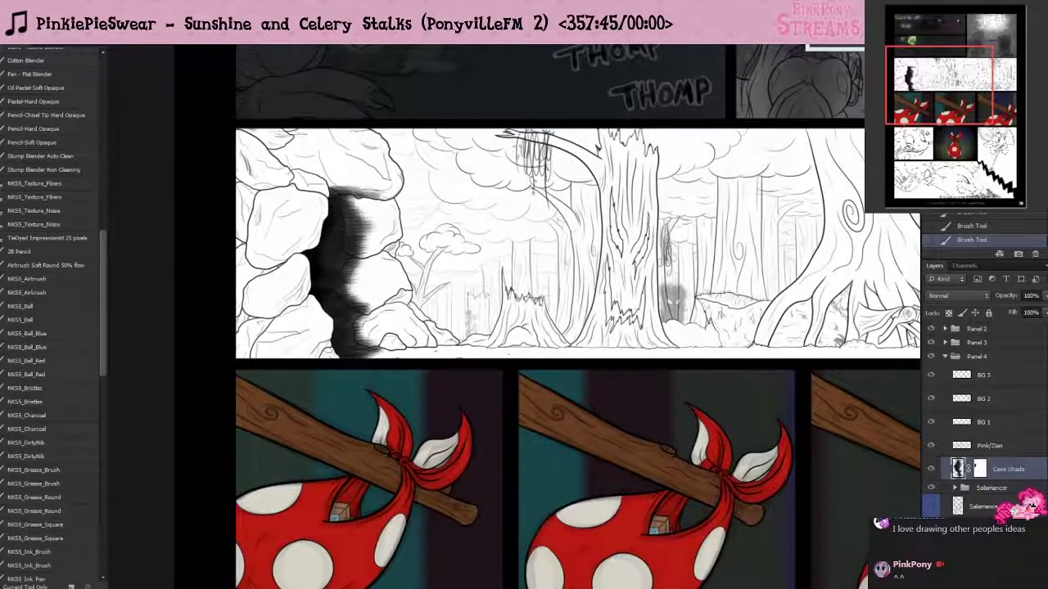
{"action": "scroll", "coordinate": [555, 445], "scroll_direction": "right", "scroll_amount": 2}
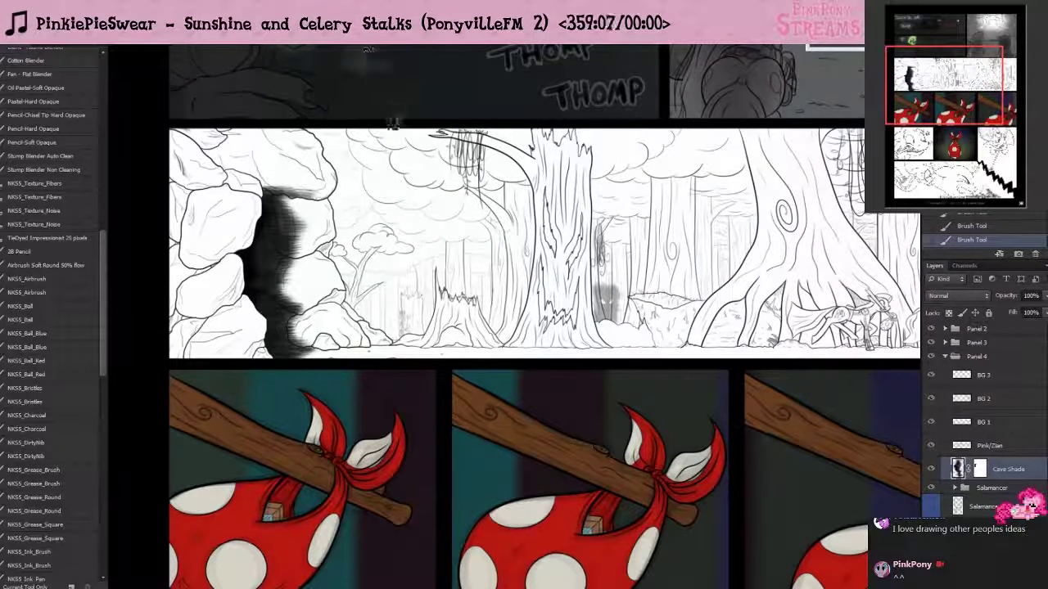
{"action": "scroll", "coordinate": [246, 170], "scroll_direction": "up", "scroll_amount": 2}
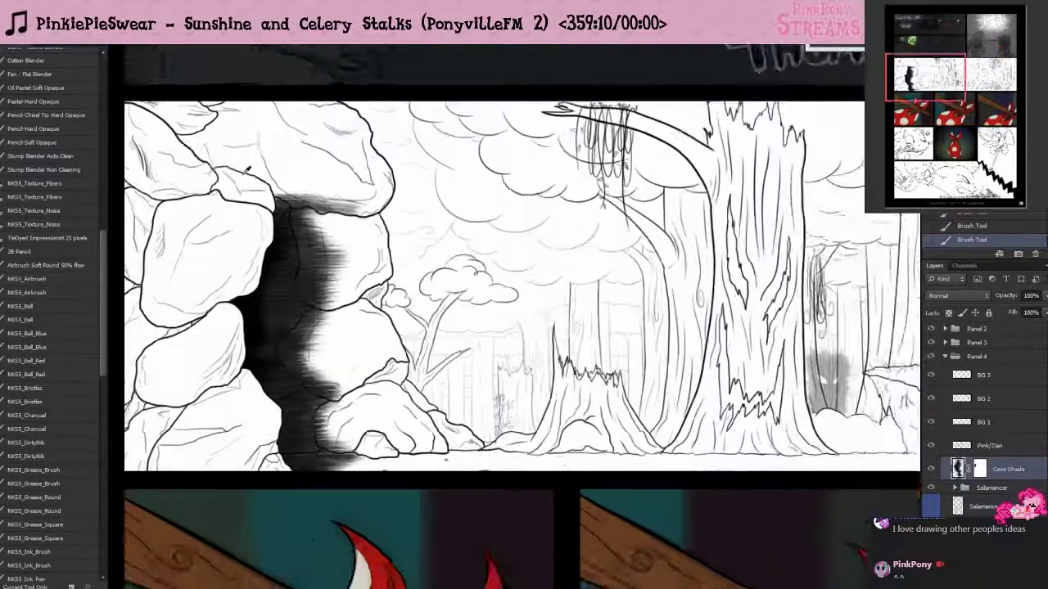
{"action": "scroll", "coordinate": [311, 182], "scroll_direction": "up", "scroll_amount": 3}
{"action": "left_click_drag", "start_coordinate": [368, 239], "coordinate": [481, 250]}
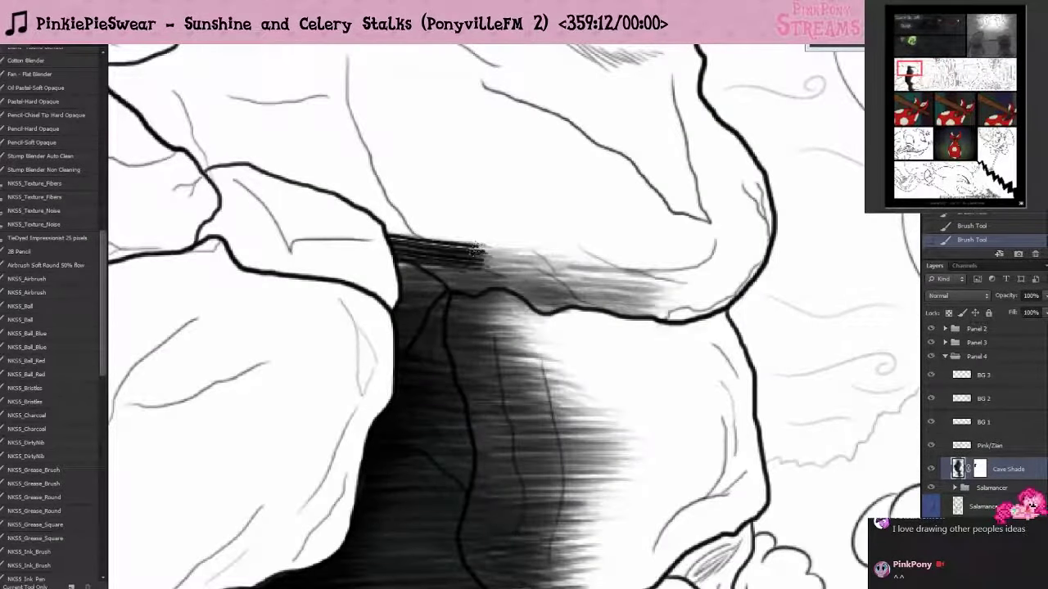
{"action": "key", "text": "ctrl+z"}
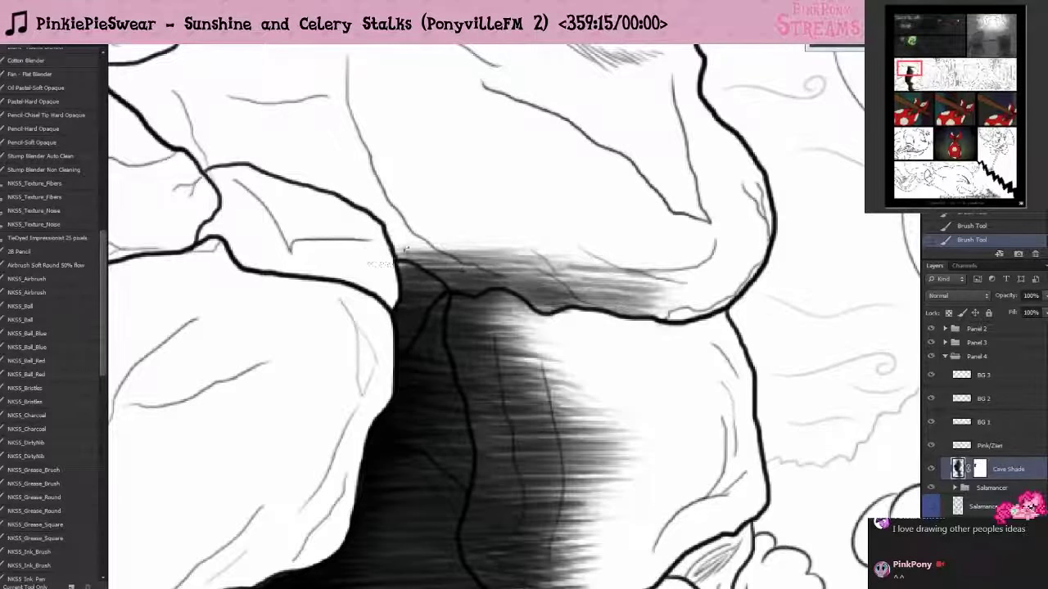
{"action": "mouse_move", "coordinate": [446, 242]}
{"action": "left_mouse_down"}
{"action": "mouse_move", "coordinate": [347, 213]}
{"action": "mouse_move", "coordinate": [463, 250]}
{"action": "left_mouse_up"}
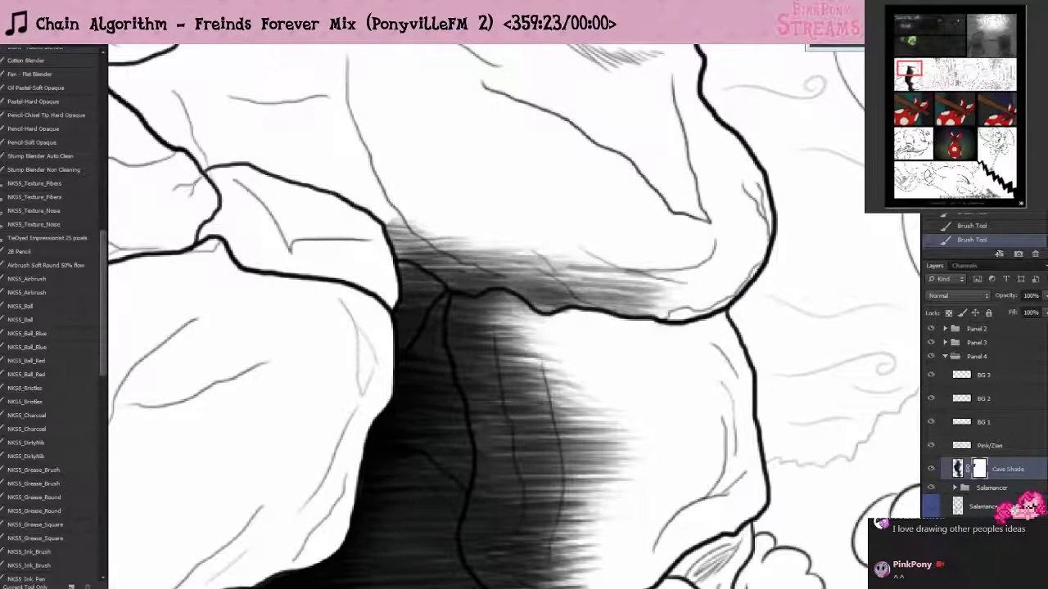
- Choose the tapered 12 px brush preset for working on the Cave Shade layer mask
{"action": "key", "text": "F5"}
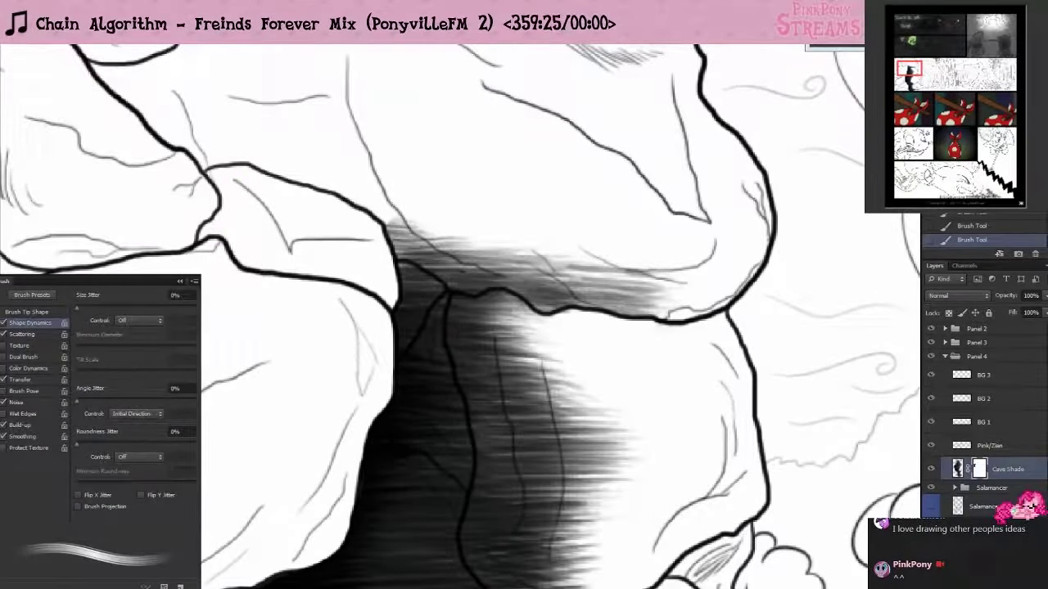
{"action": "left_click", "coordinate": [33, 295]}
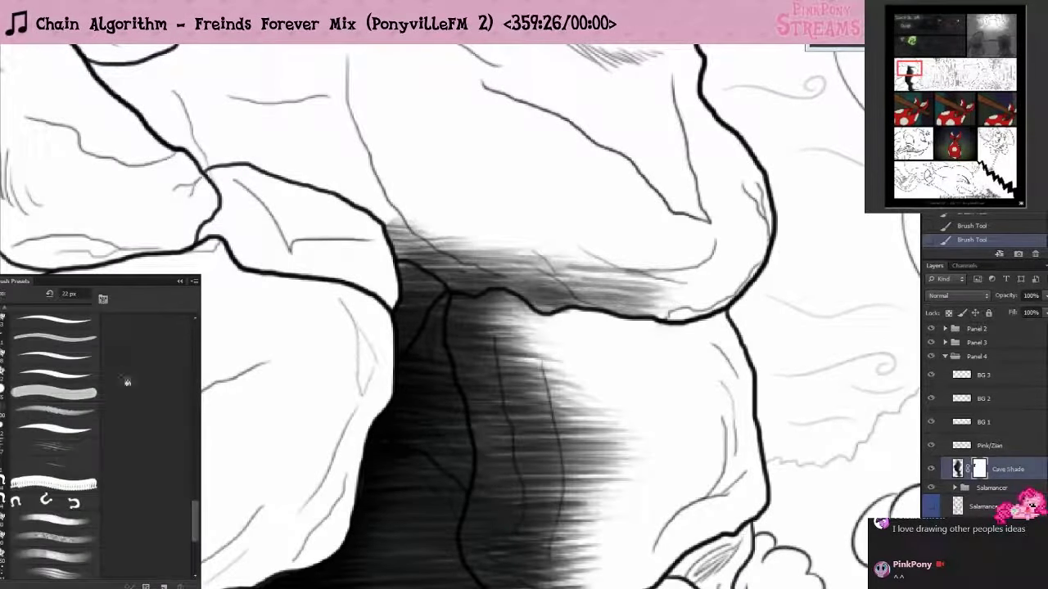
{"action": "left_click", "coordinate": [45, 432]}
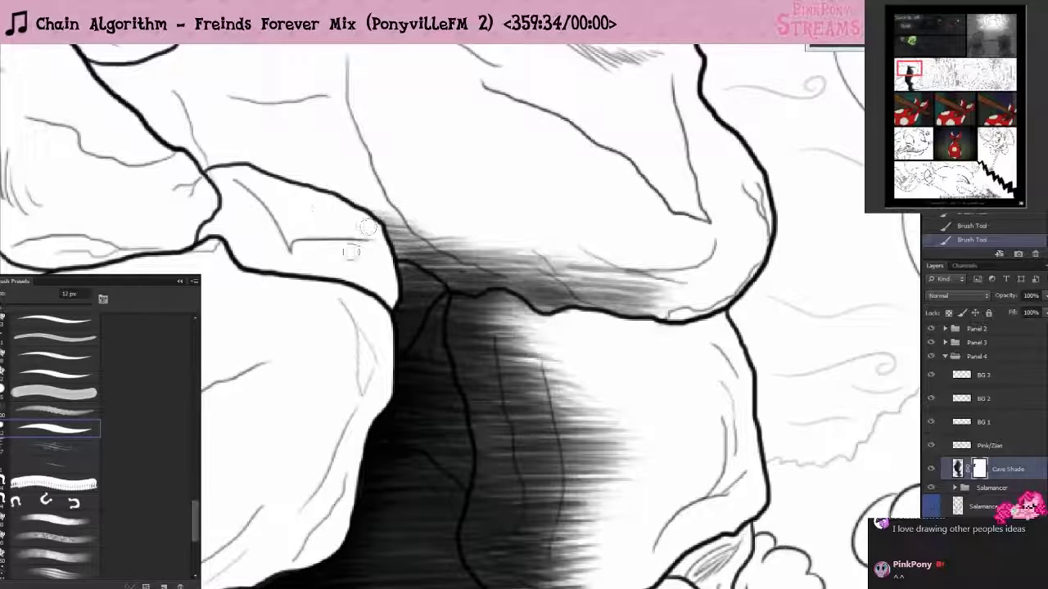
{"action": "left_click", "coordinate": [179, 281]}
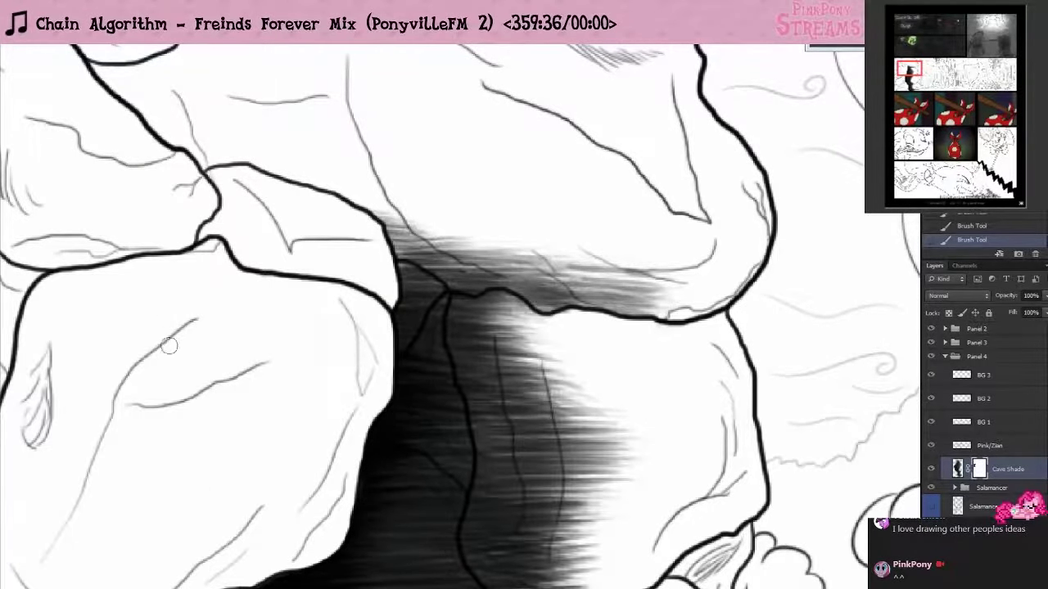
- Review the cave shading against the rest of panel 4 and the surrounding comic page
{"action": "scroll", "coordinate": [206, 375], "scroll_direction": "down", "scroll_amount": 4}
{"action": "scroll", "coordinate": [194, 401], "scroll_direction": "down", "scroll_amount": 2}
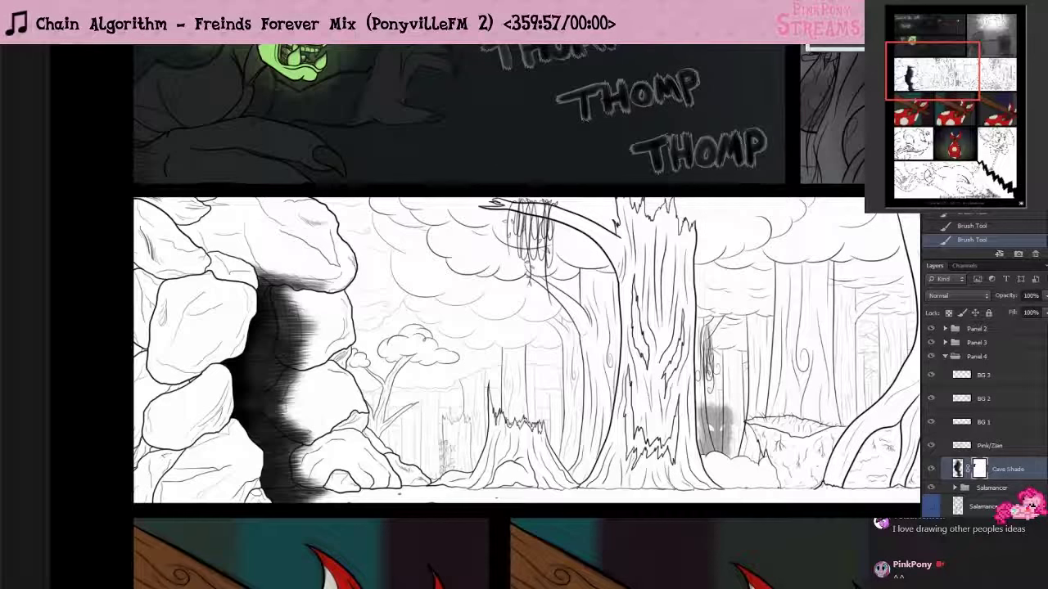
{"action": "scroll", "coordinate": [524, 349], "scroll_direction": "right", "scroll_amount": 3}
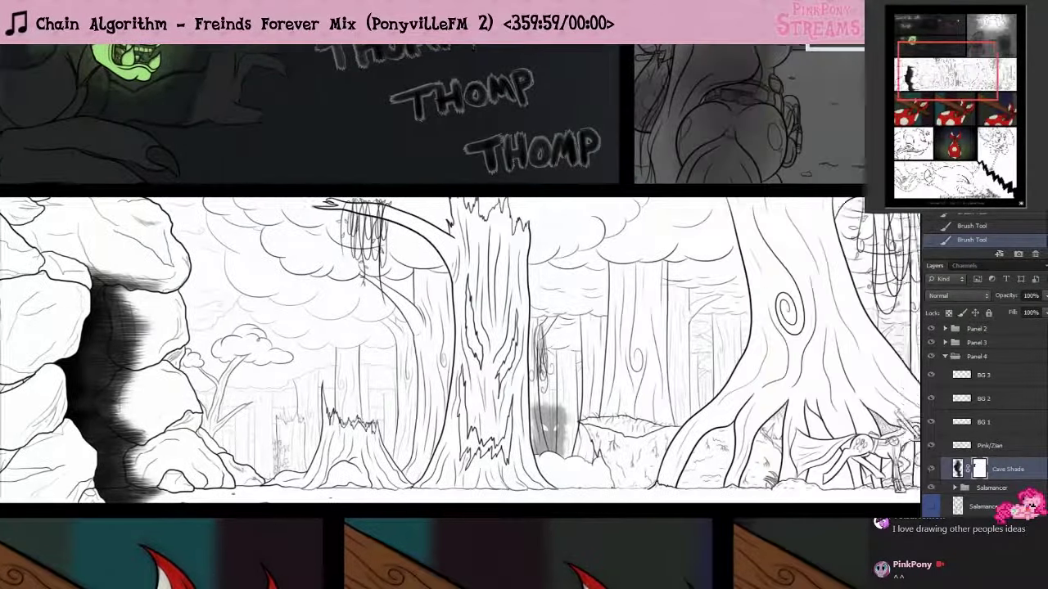
{"action": "scroll", "coordinate": [460, 350], "scroll_direction": "right", "scroll_amount": 5}
{"action": "scroll", "coordinate": [460, 349], "scroll_direction": "left", "scroll_amount": 2}
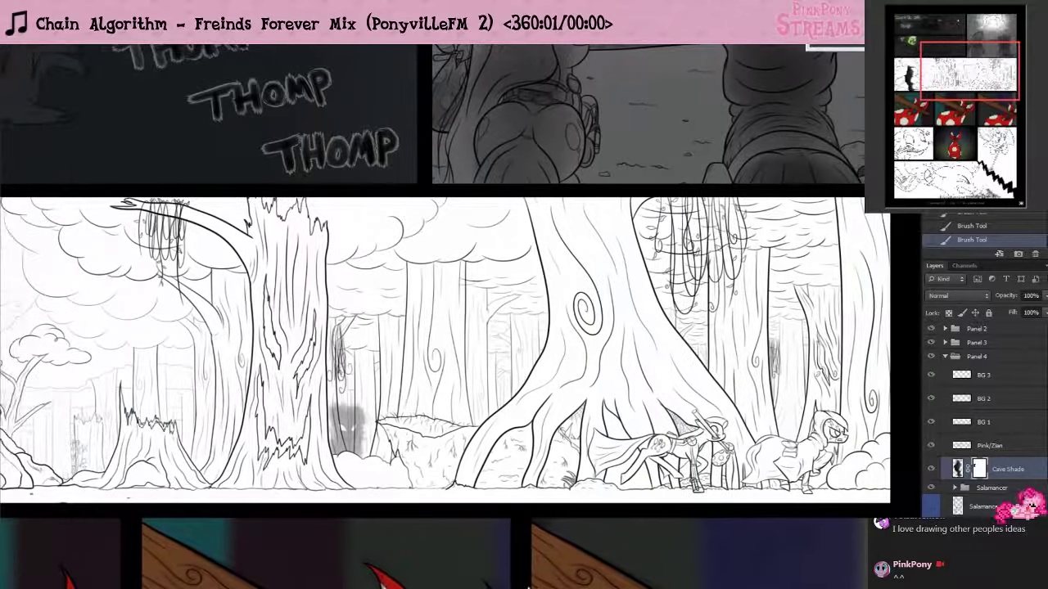
{"action": "left_click_drag", "start_coordinate": [528, 588], "coordinate": [502, 582]}
{"action": "scroll", "coordinate": [423, 514], "scroll_direction": "down", "scroll_amount": 4}
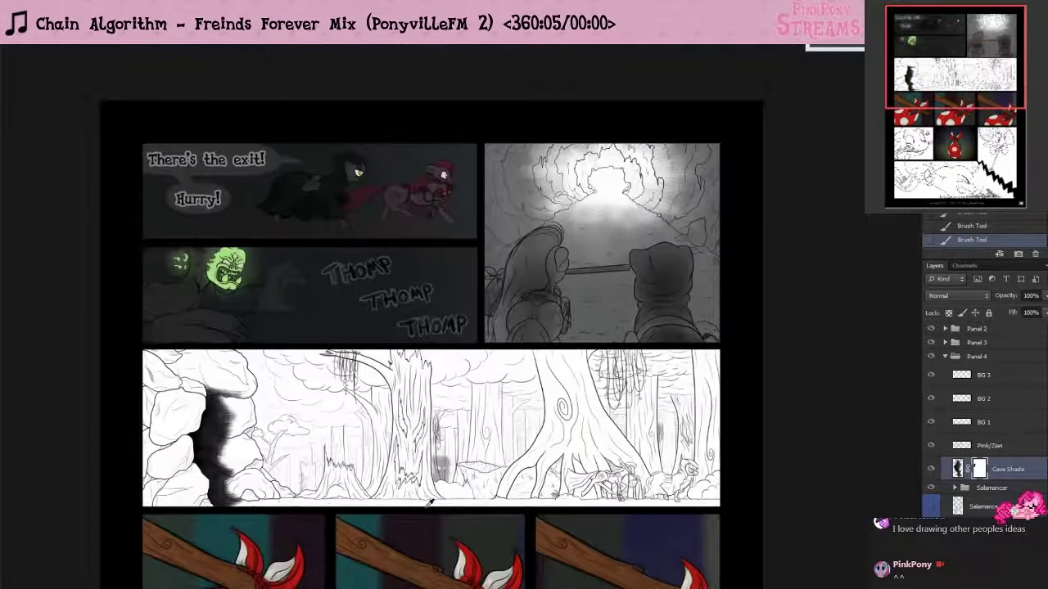
{"action": "scroll", "coordinate": [419, 512], "scroll_direction": "up", "scroll_amount": 2}
{"action": "scroll", "coordinate": [414, 515], "scroll_direction": "down", "scroll_amount": 5}
{"action": "scroll", "coordinate": [233, 482], "scroll_direction": "up", "scroll_amount": 2}
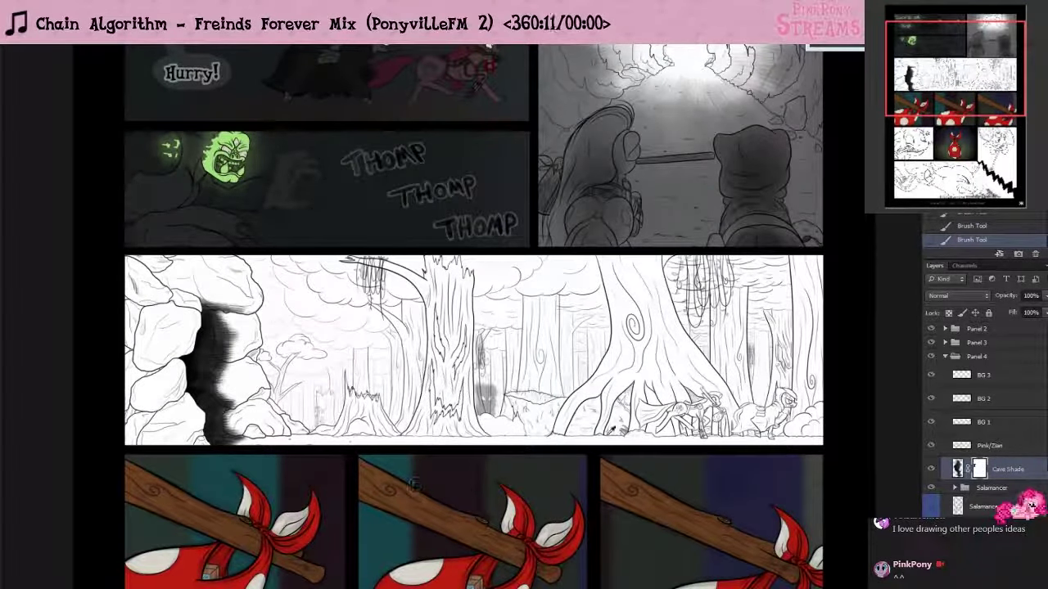
- Erase the stray line on the BG 1 layer where the dirt mound meets the tip of the pony's cape
{"action": "scroll", "coordinate": [639, 428], "scroll_direction": "up", "scroll_amount": 2}
{"action": "scroll", "coordinate": [659, 412], "scroll_direction": "up", "scroll_amount": 3}
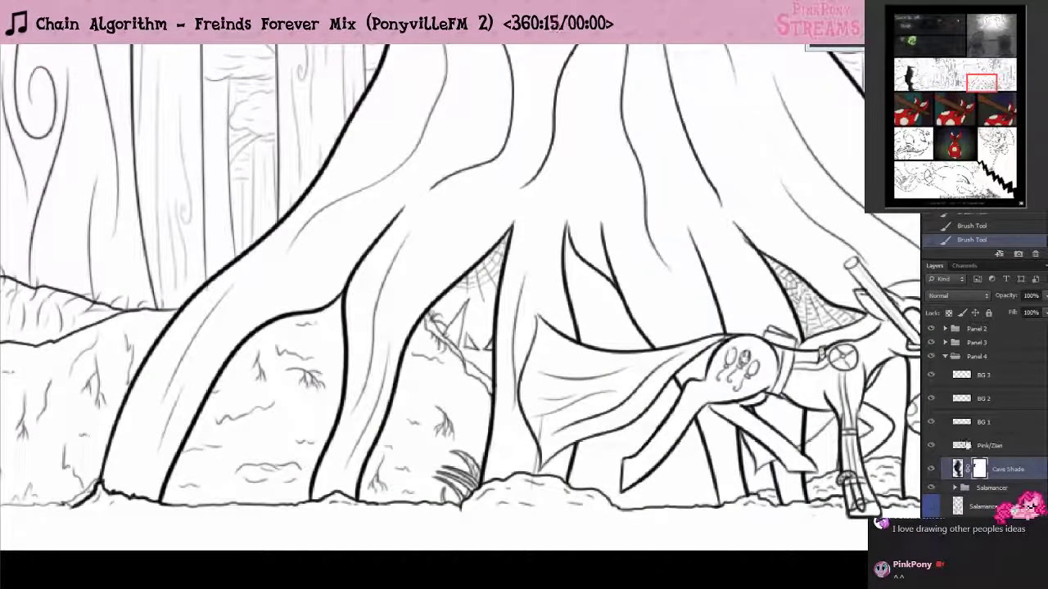
{"action": "left_click", "coordinate": [982, 421]}
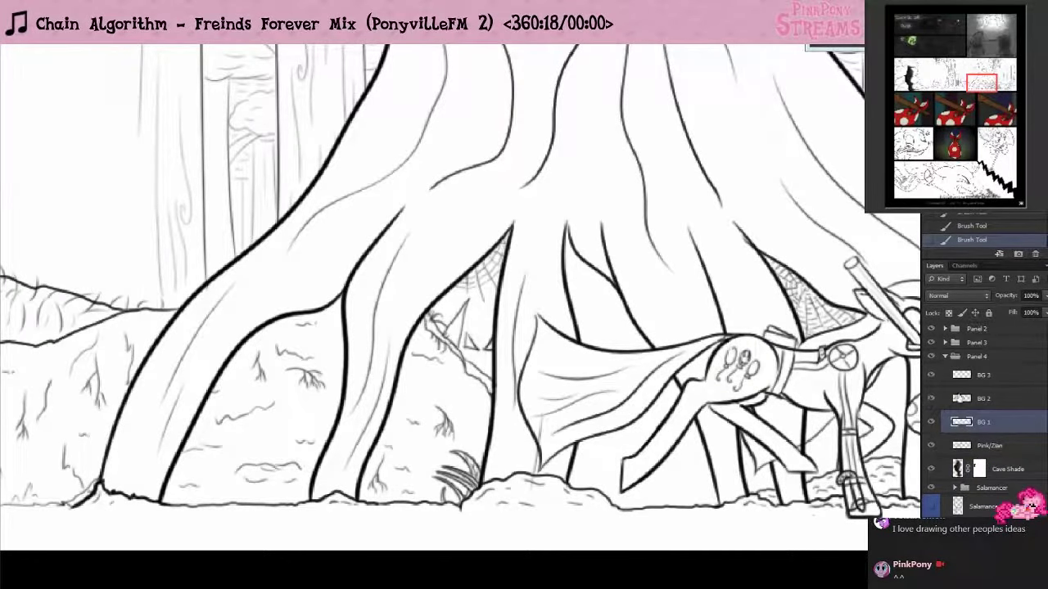
{"action": "left_click", "coordinate": [964, 399]}
{"action": "scroll", "coordinate": [575, 435], "scroll_direction": "down", "scroll_amount": 2}
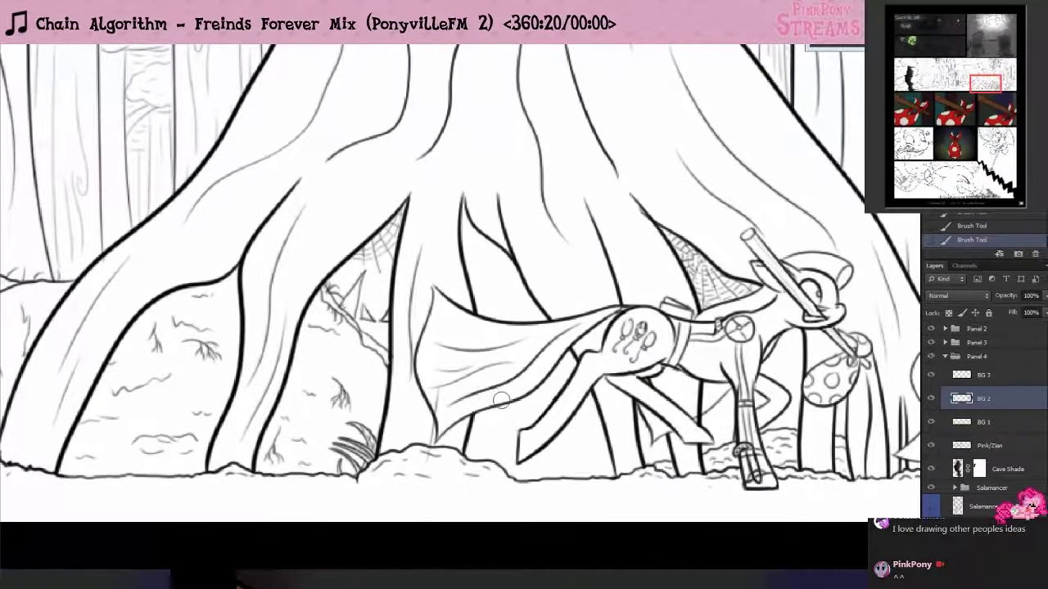
{"action": "left_click", "coordinate": [985, 422]}
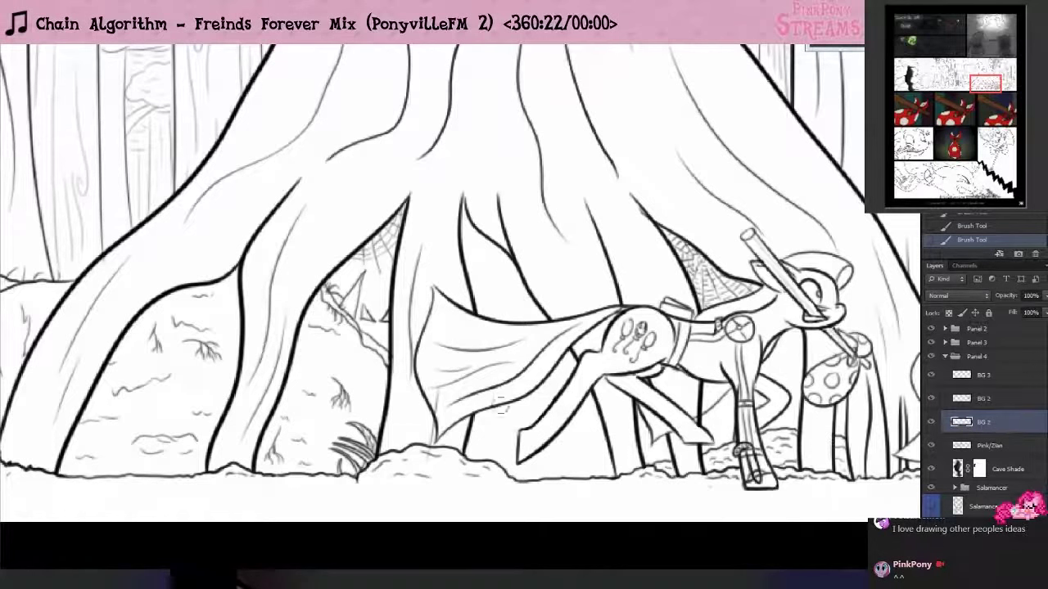
{"action": "left_click_drag", "start_coordinate": [442, 457], "coordinate": [426, 456]}
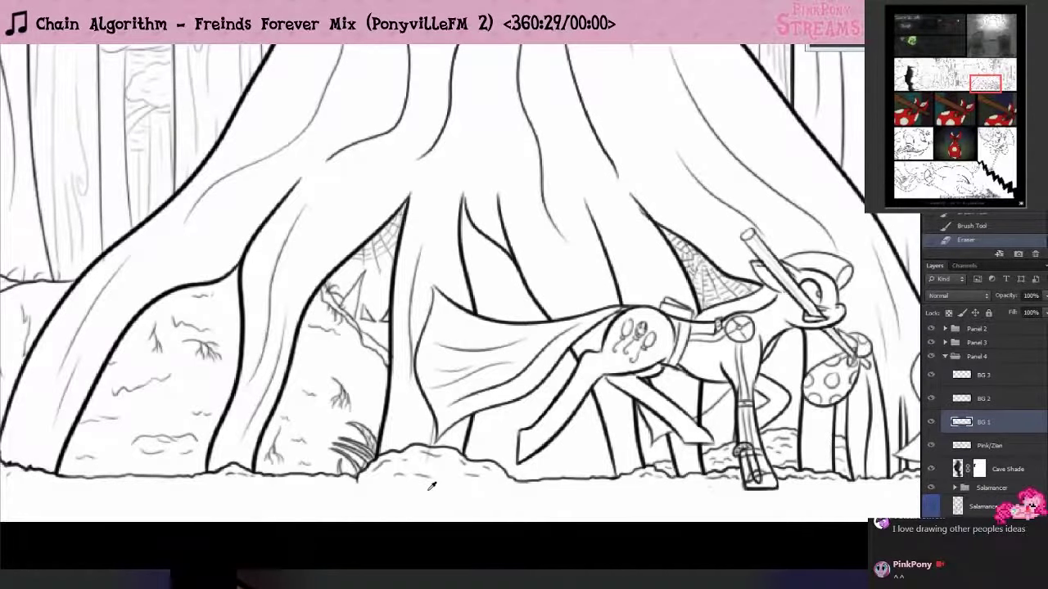
- Resize the eraser and remove the stray vertical line crossing the dirt mound below the cape's tip on the BG 1 layer
{"action": "scroll", "coordinate": [445, 498], "scroll_direction": "up", "scroll_amount": 3}
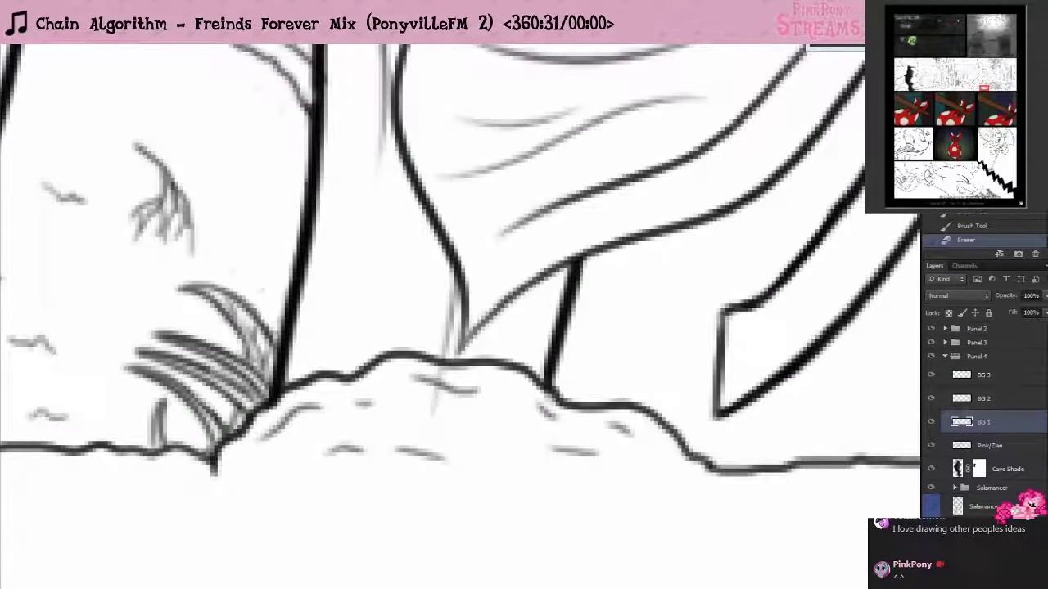
{"action": "right_click", "coordinate": [408, 408]}
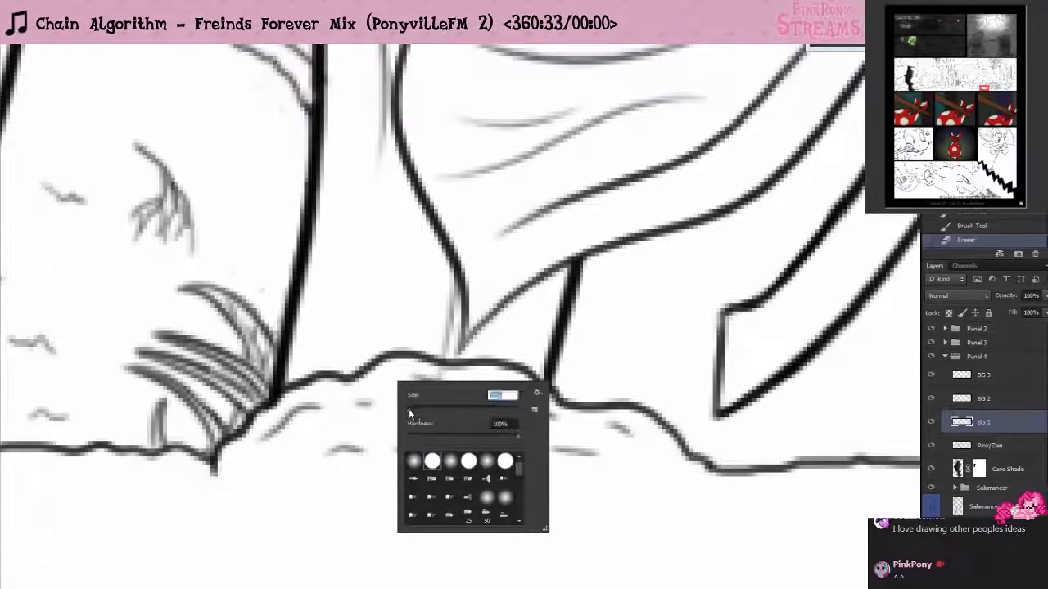
{"action": "left_click_drag", "start_coordinate": [407, 410], "coordinate": [422, 401]}
{"action": "key", "text": "Return"}
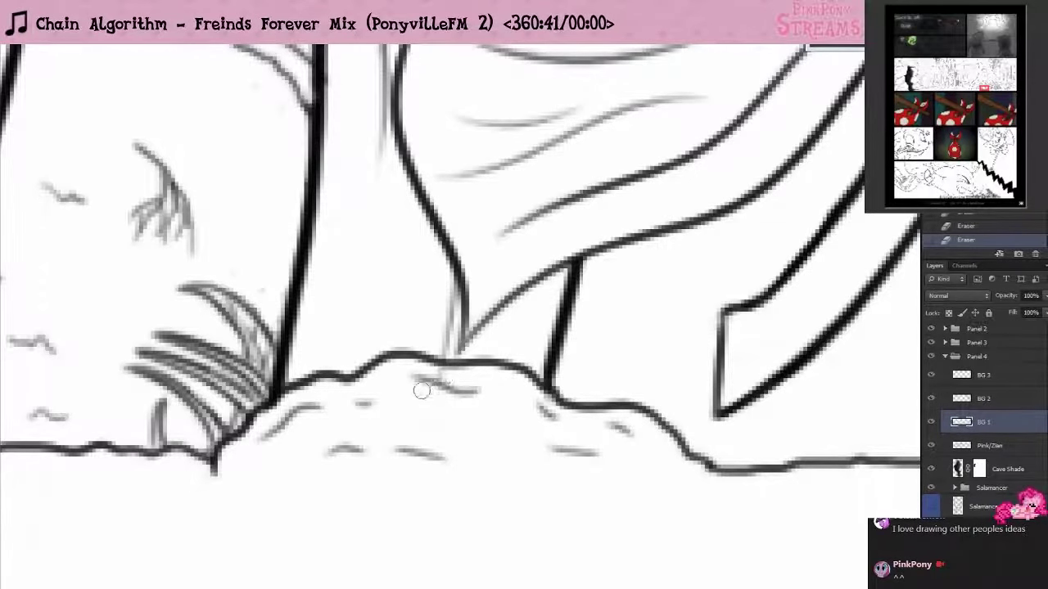
{"action": "right_click", "coordinate": [424, 390]}
{"action": "left_click_drag", "start_coordinate": [442, 420], "coordinate": [438, 419]}
{"action": "left_click", "coordinate": [449, 377]}
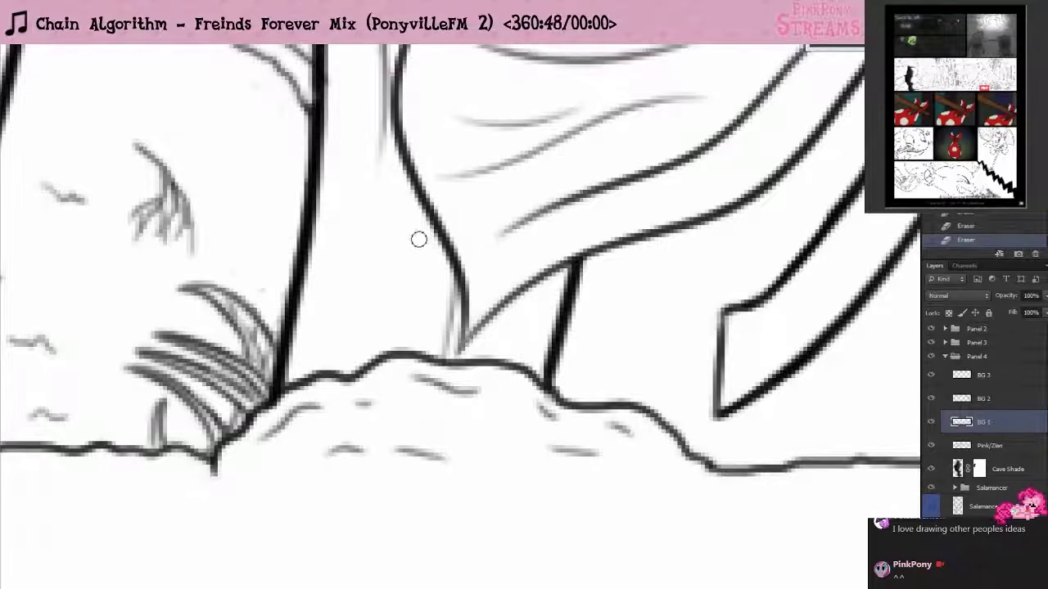
- Change the eraser size and clean up the centre of the pony's flank mark on the Pink/Zian layer
{"action": "scroll", "coordinate": [419, 239], "scroll_direction": "down", "scroll_amount": 3}
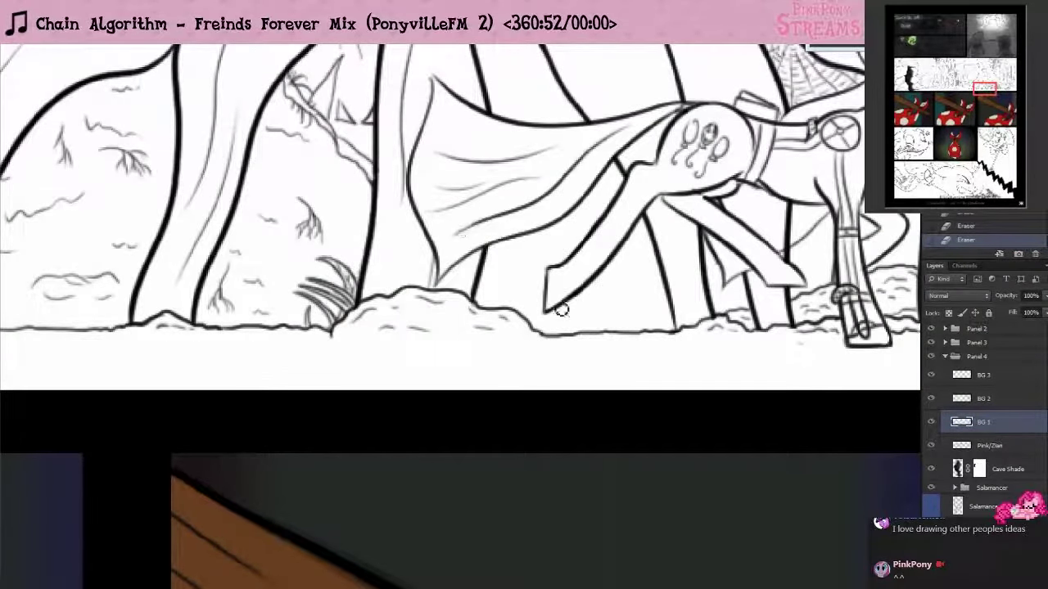
{"action": "mouse_move", "coordinate": [578, 332]}
{"action": "left_mouse_down"}
{"action": "mouse_move", "coordinate": [331, 393]}
{"action": "mouse_move", "coordinate": [195, 394]}
{"action": "left_mouse_up"}
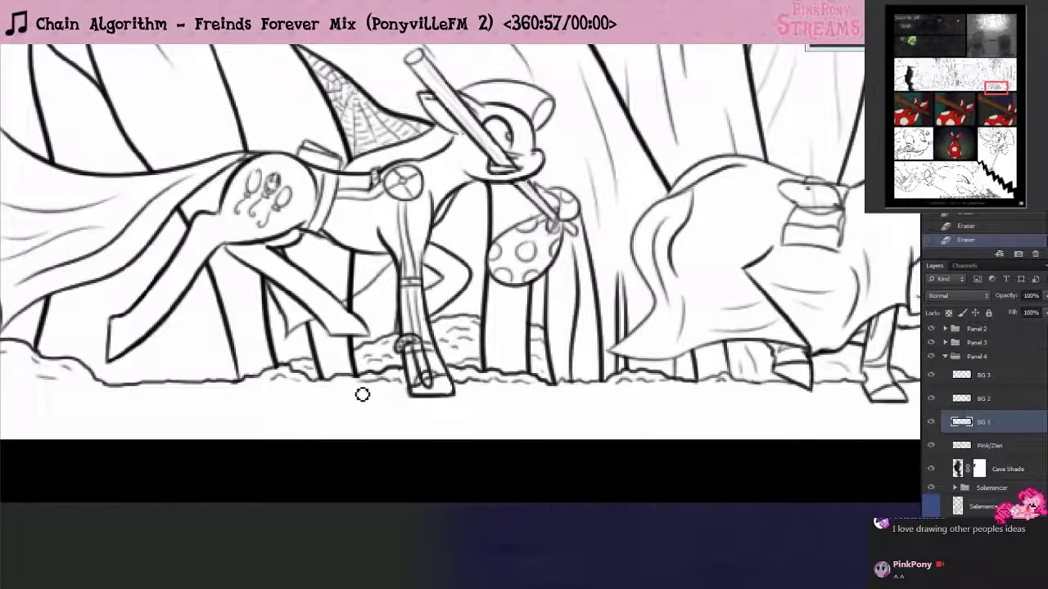
{"action": "right_click", "coordinate": [350, 412]}
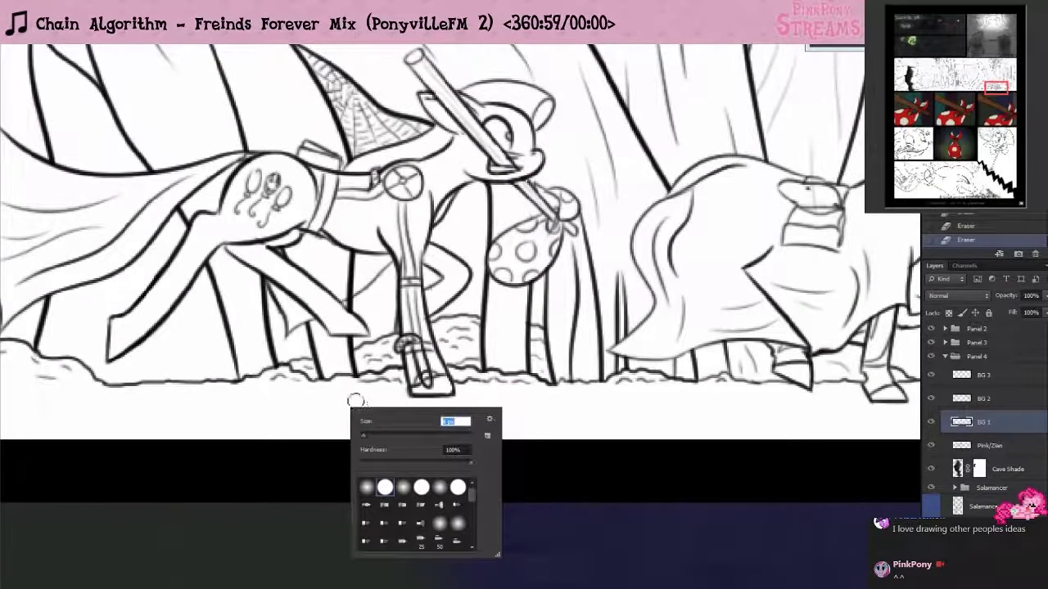
{"action": "key", "text": "BackSpace"}
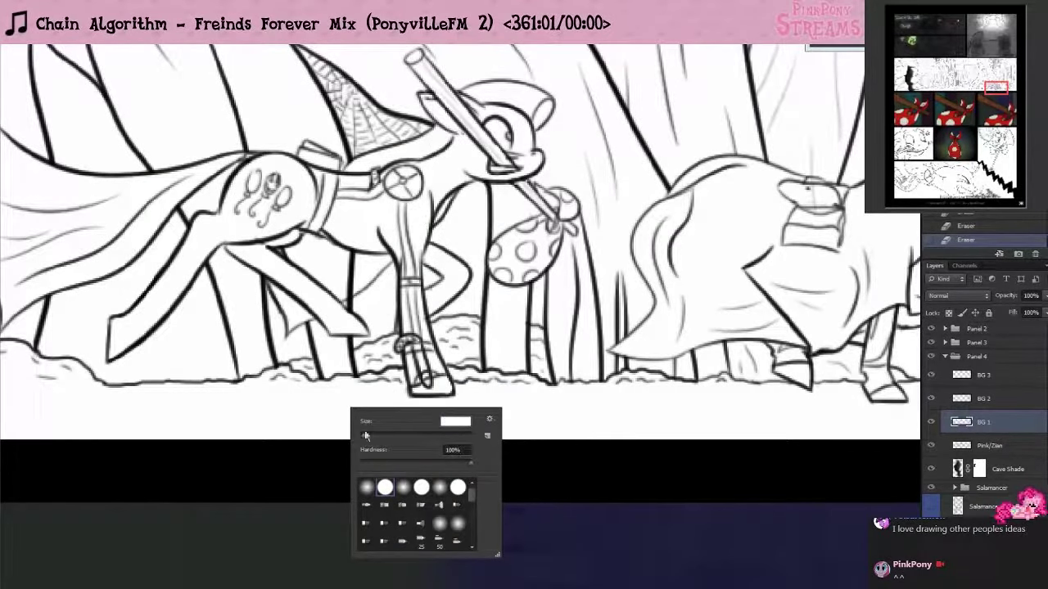
{"action": "key", "text": "Return"}
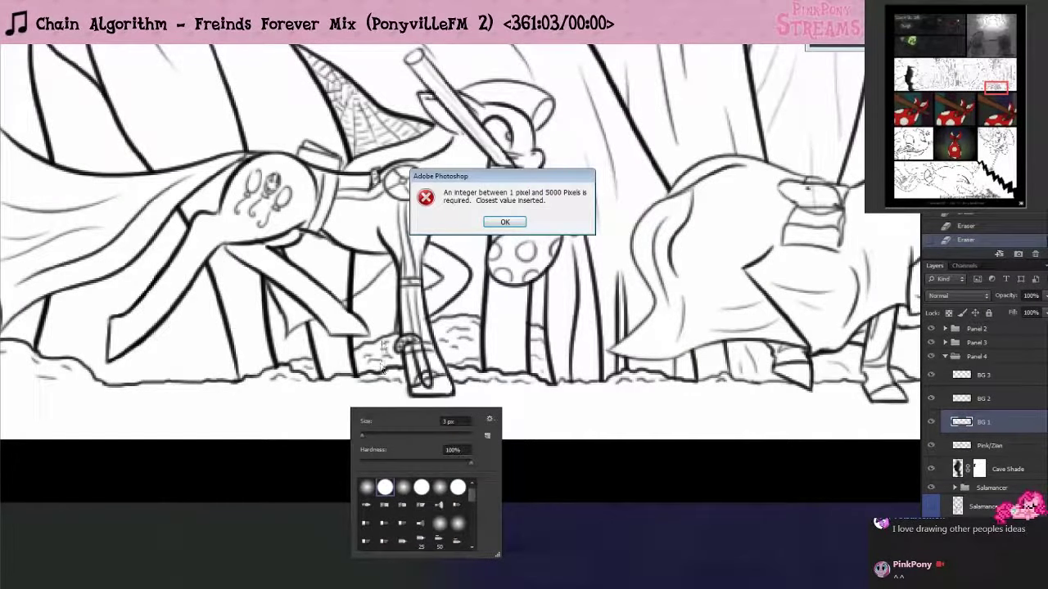
{"action": "left_click", "coordinate": [501, 220]}
{"action": "key", "text": "Return"}
{"action": "mouse_move", "coordinate": [263, 295]}
{"action": "left_mouse_down"}
{"action": "mouse_move", "coordinate": [697, 325]}
{"action": "mouse_move", "coordinate": [649, 376]}
{"action": "left_mouse_up"}
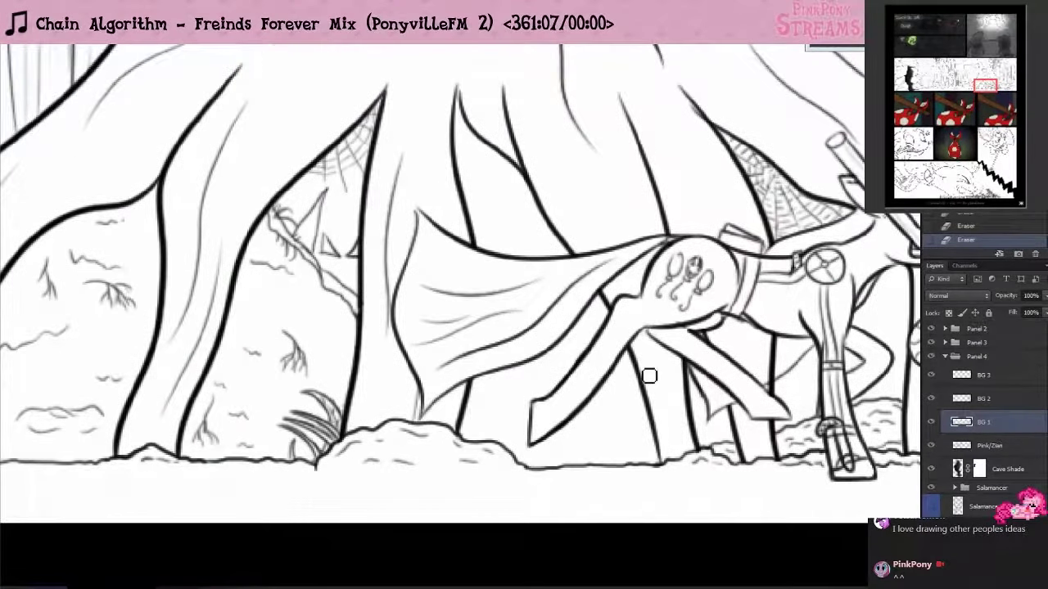
{"action": "key", "text": "alt+bracketleft"}
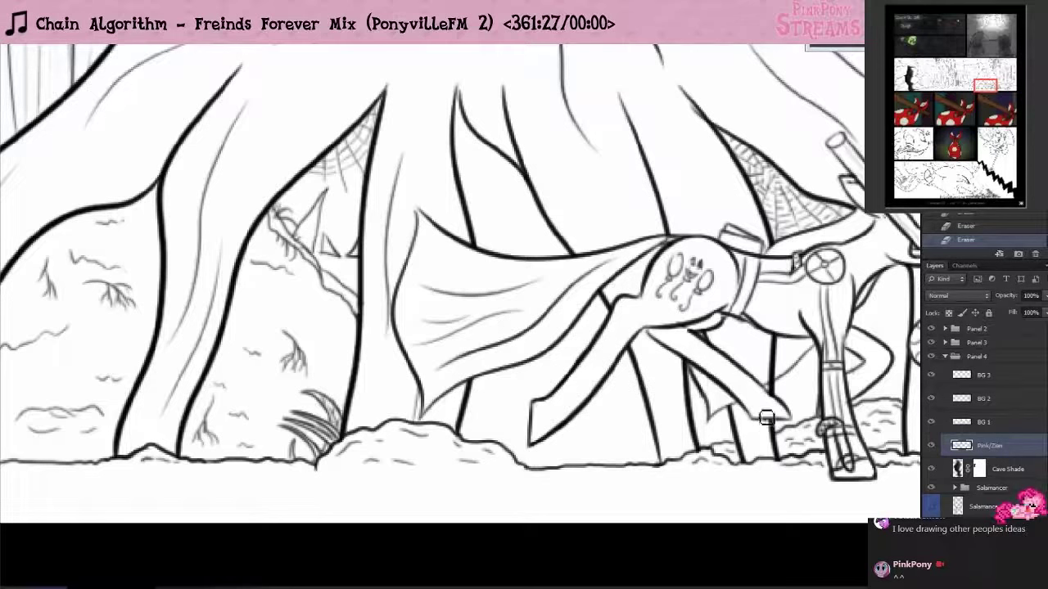
- On the BG 2 layer, use a fine round brush to sketch a pointed background spire between the tree roots above the cape
{"action": "left_click", "coordinate": [1007, 424]}
{"action": "left_click", "coordinate": [1007, 398]}
{"action": "mouse_move", "coordinate": [598, 319]}
{"action": "left_mouse_down"}
{"action": "mouse_move", "coordinate": [821, 332]}
{"action": "mouse_move", "coordinate": [900, 314]}
{"action": "mouse_move", "coordinate": [761, 331]}
{"action": "left_mouse_up"}
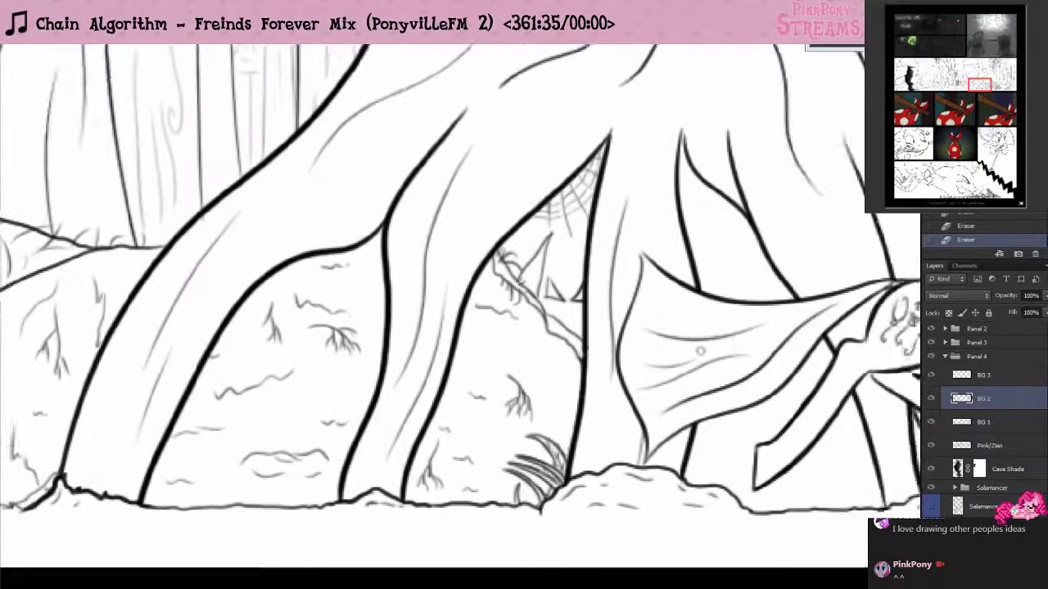
{"action": "left_click_drag", "start_coordinate": [700, 350], "coordinate": [612, 362]}
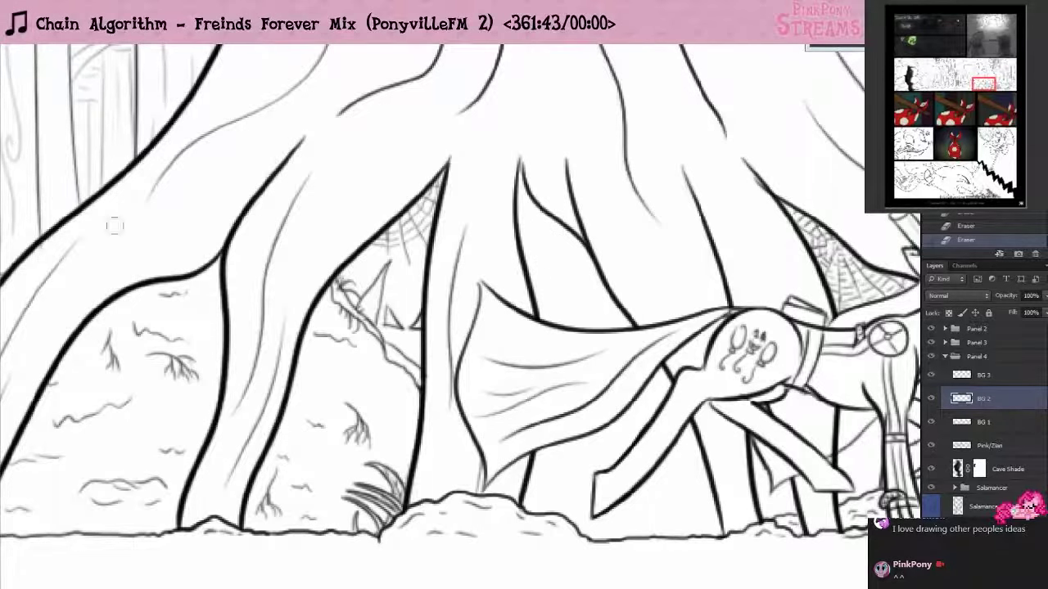
{"action": "right_click", "coordinate": [505, 268]}
{"action": "left_click_drag", "start_coordinate": [525, 293], "coordinate": [524, 294]}
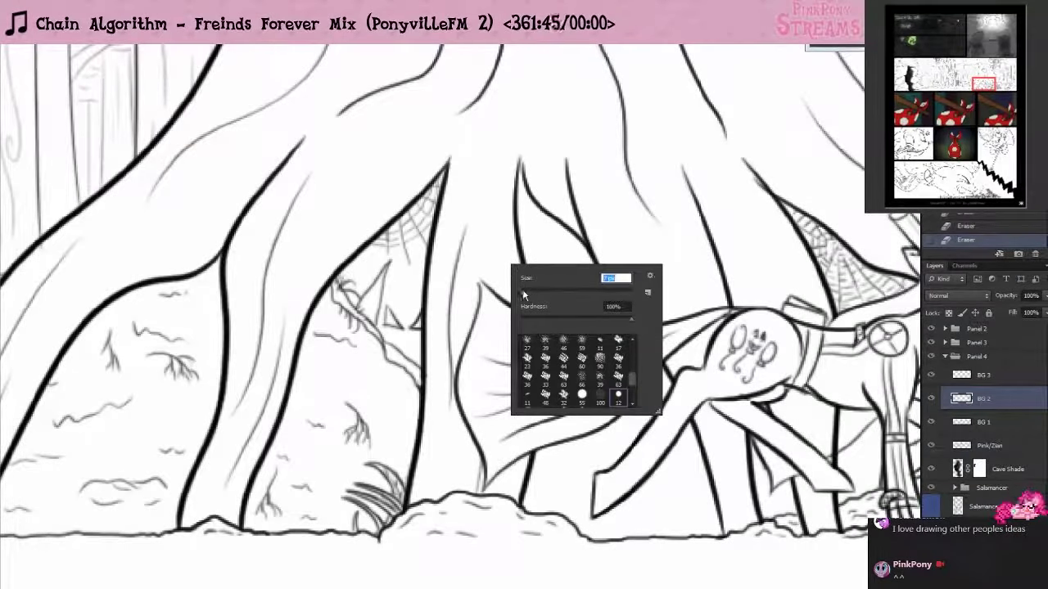
{"action": "left_click", "coordinate": [534, 254]}
{"action": "key", "text": "ctrl+z"}
{"action": "mouse_move", "coordinate": [527, 280]}
{"action": "left_mouse_down"}
{"action": "mouse_move", "coordinate": [551, 242]}
{"action": "mouse_move", "coordinate": [582, 331]}
{"action": "left_mouse_up"}
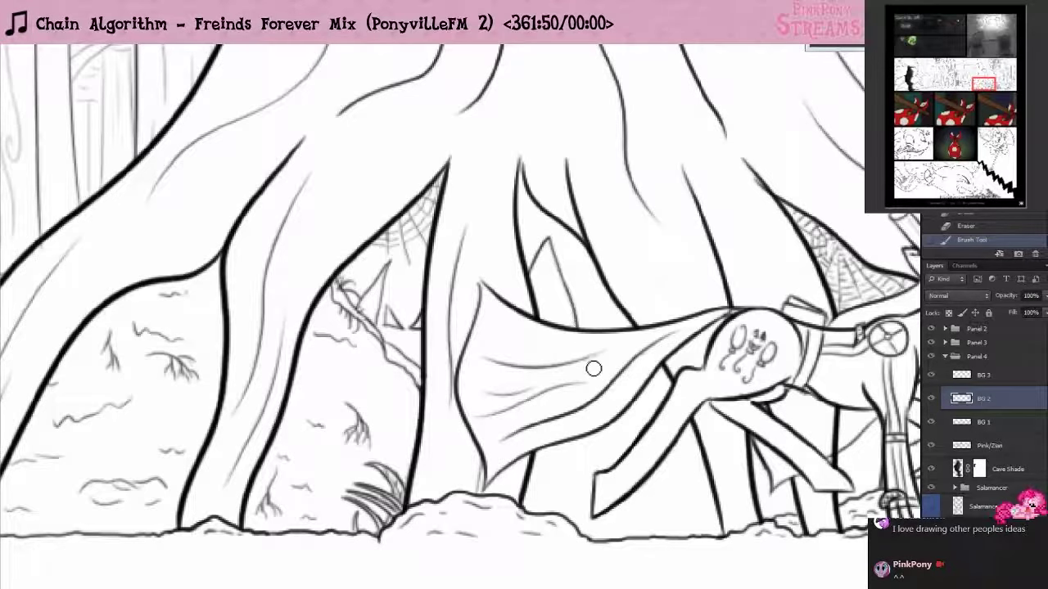
{"action": "left_click_drag", "start_coordinate": [595, 409], "coordinate": [623, 538]}
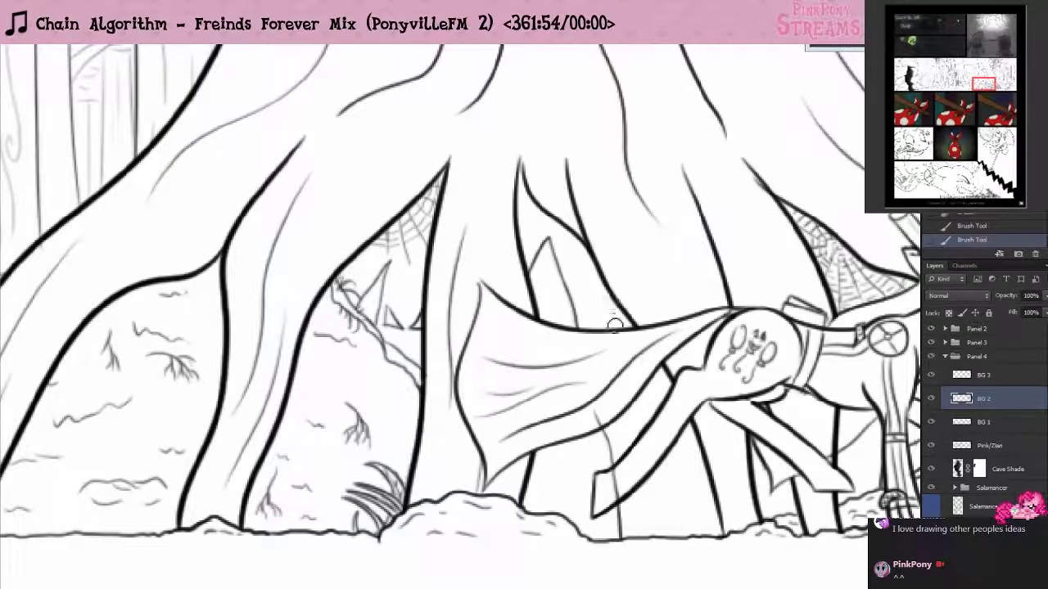
{"action": "left_click_drag", "start_coordinate": [615, 329], "coordinate": [665, 540]}
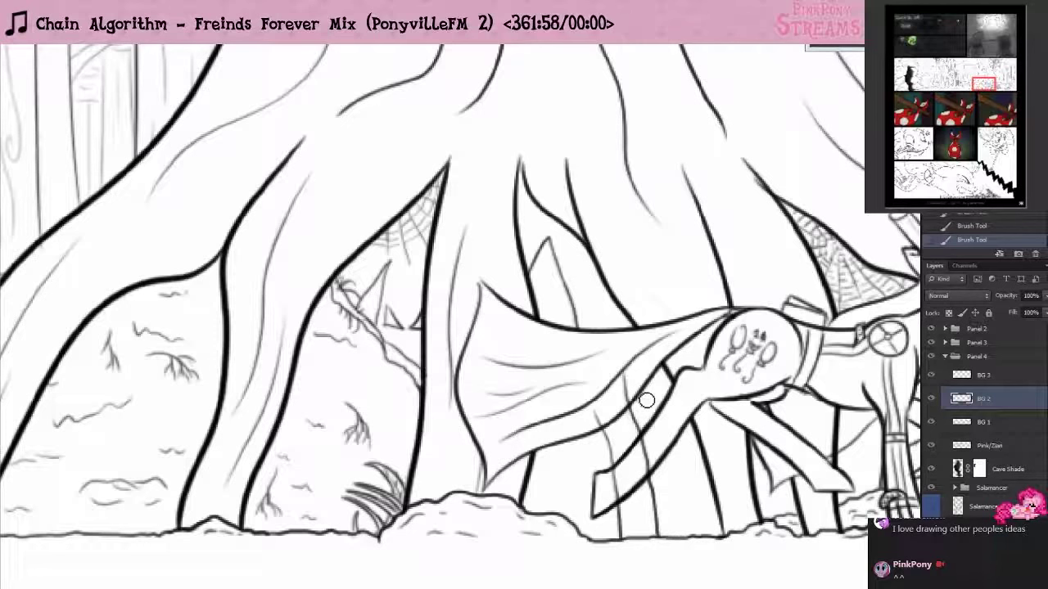
{"action": "key", "text": "ctrl+alt+z"}
{"action": "key", "text": "ctrl+alt+z"}
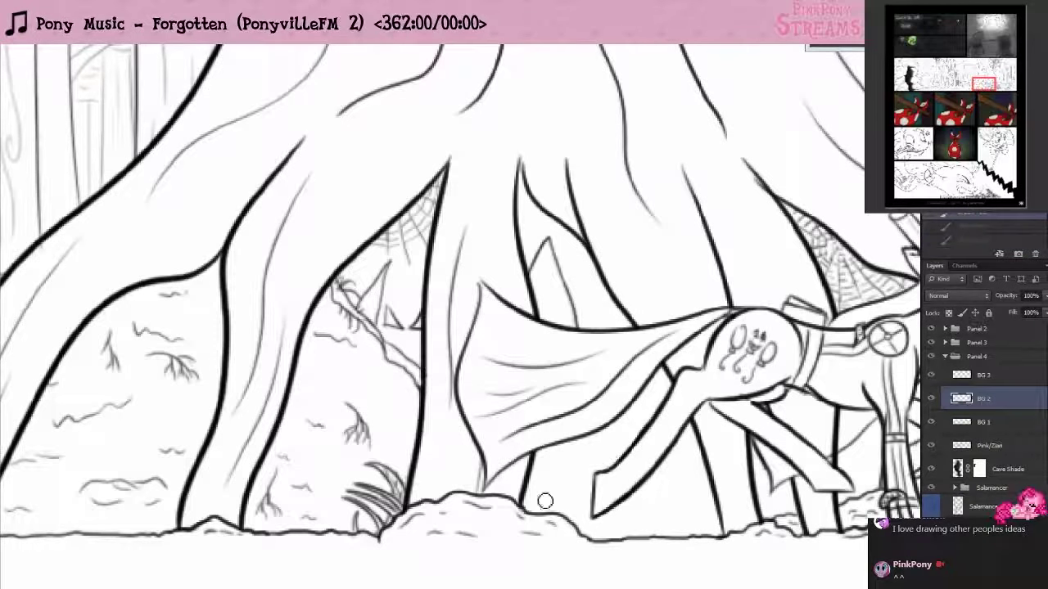
- Draw distant ground and trunk lines behind the pony's cape and hind legs, erasing the parts that overlap the cape
{"action": "left_click_drag", "start_coordinate": [549, 491], "coordinate": [714, 511]}
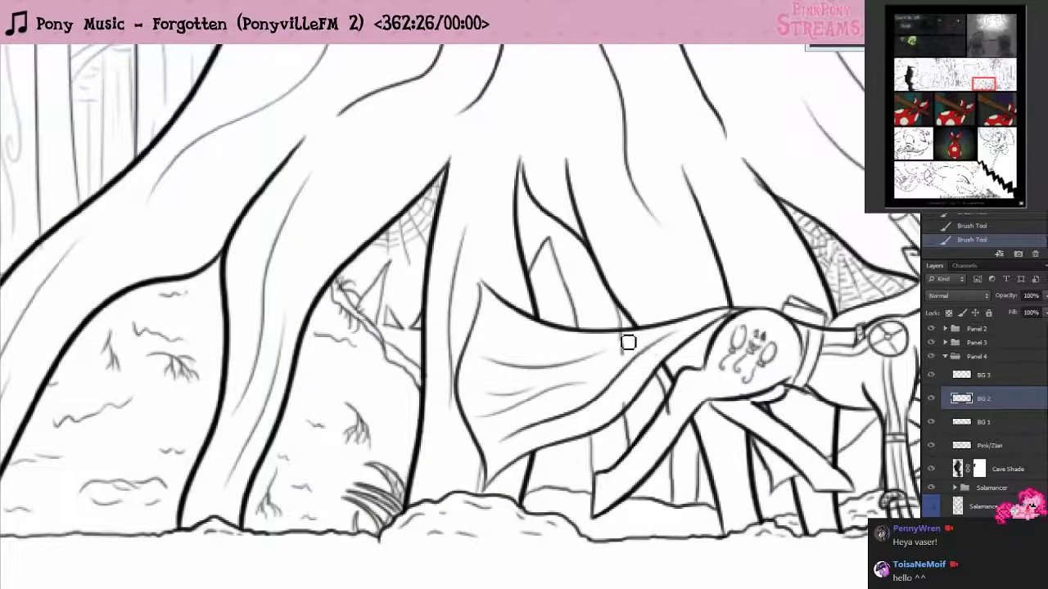
{"action": "key", "text": "e"}
{"action": "left_click_drag", "start_coordinate": [624, 345], "coordinate": [628, 370]}
{"action": "right_click", "coordinate": [86, 226]}
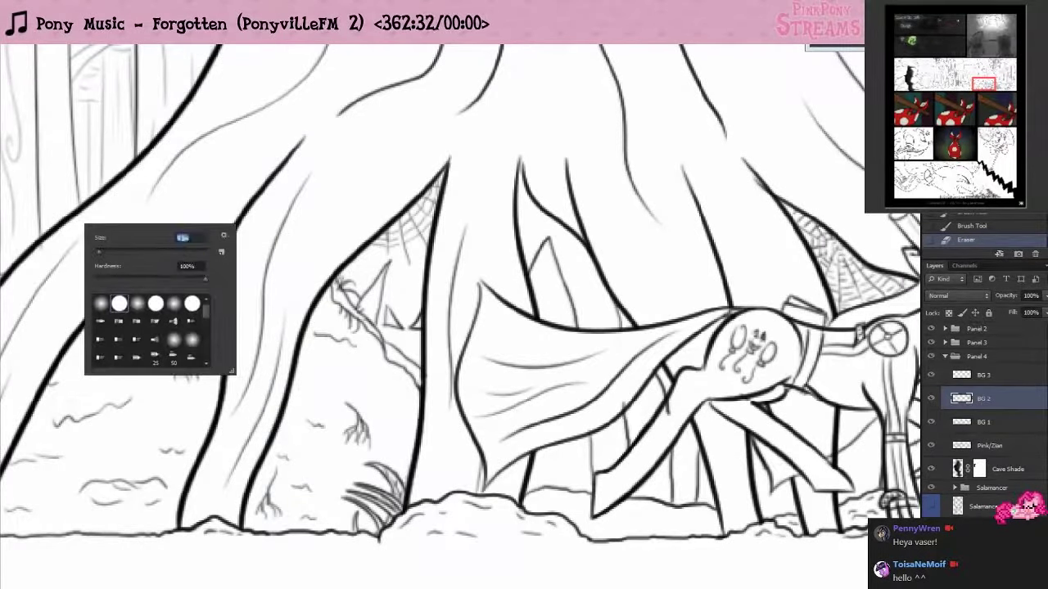
{"action": "key", "text": "Return"}
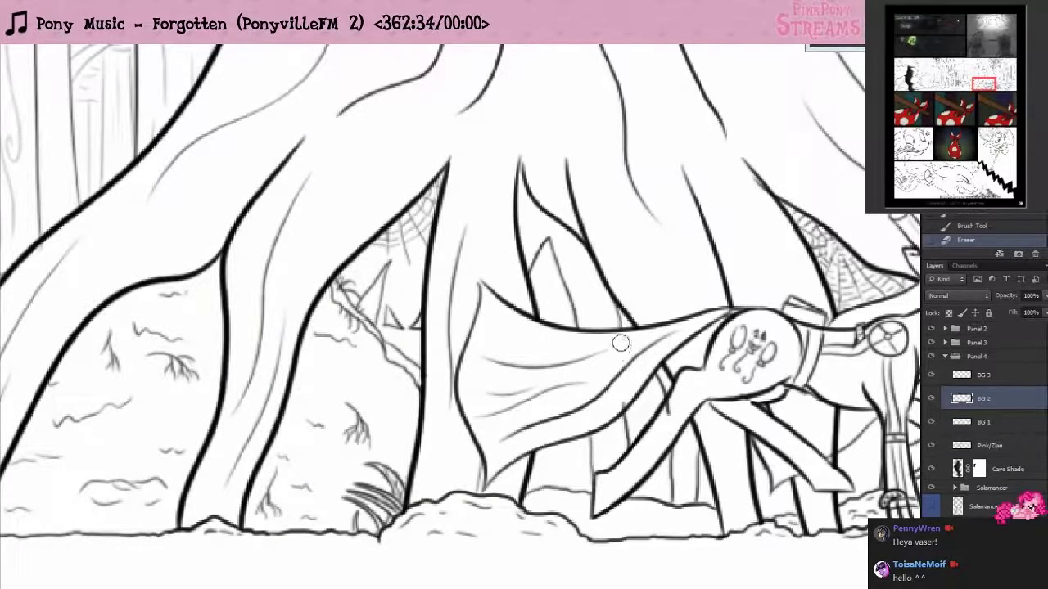
{"action": "left_click", "coordinate": [587, 425]}
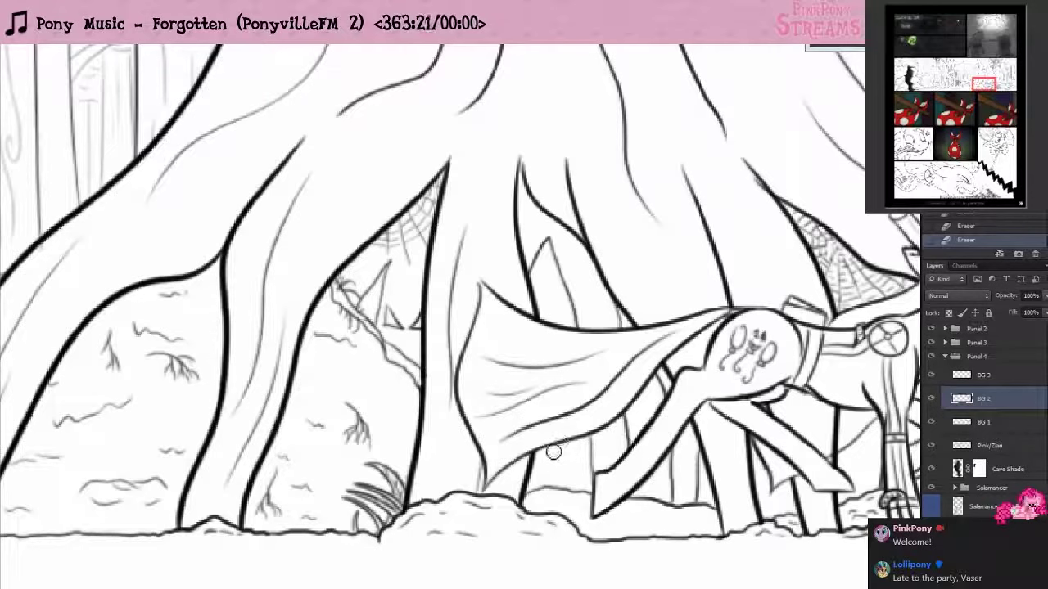
- Add a distant ground line below the cape and a crease line down the spire, erasing the crease where it crosses the cape
{"action": "mouse_move", "coordinate": [541, 475]}
{"action": "left_mouse_down"}
{"action": "mouse_move", "coordinate": [594, 478]}
{"action": "mouse_move", "coordinate": [561, 453]}
{"action": "left_mouse_up"}
{"action": "key", "text": "ctrl+z"}
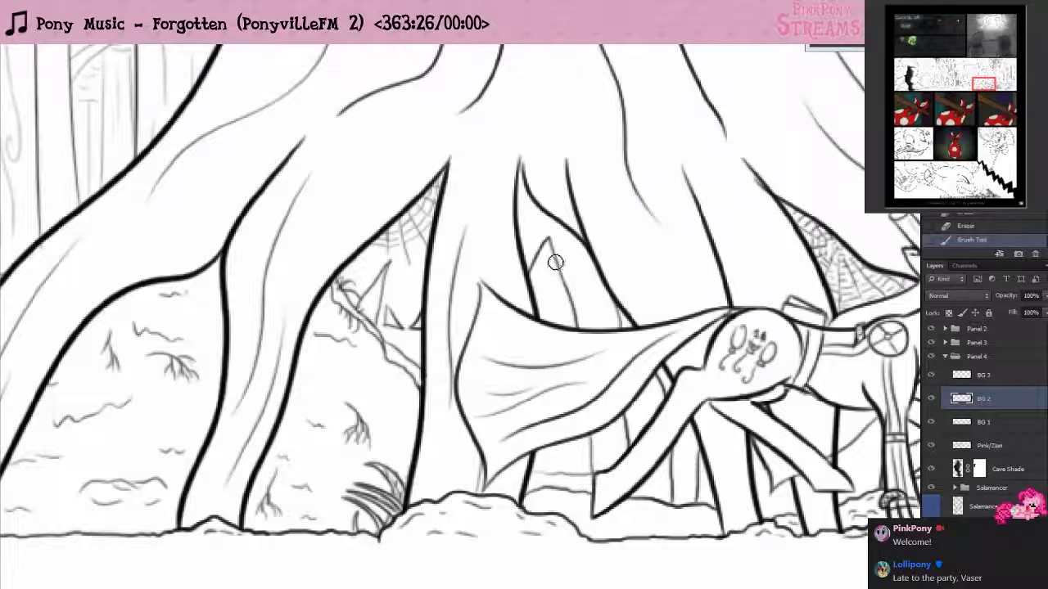
{"action": "mouse_move", "coordinate": [549, 257]}
{"action": "left_mouse_down"}
{"action": "mouse_move", "coordinate": [554, 369]}
{"action": "mouse_move", "coordinate": [573, 475]}
{"action": "left_mouse_up"}
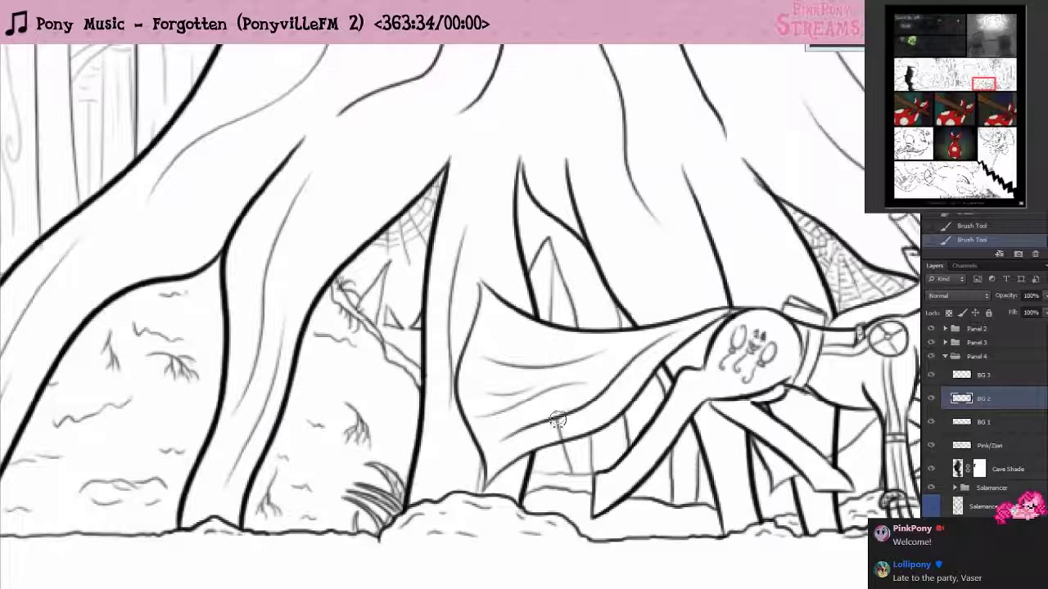
{"action": "left_click_drag", "start_coordinate": [560, 435], "coordinate": [569, 421]}
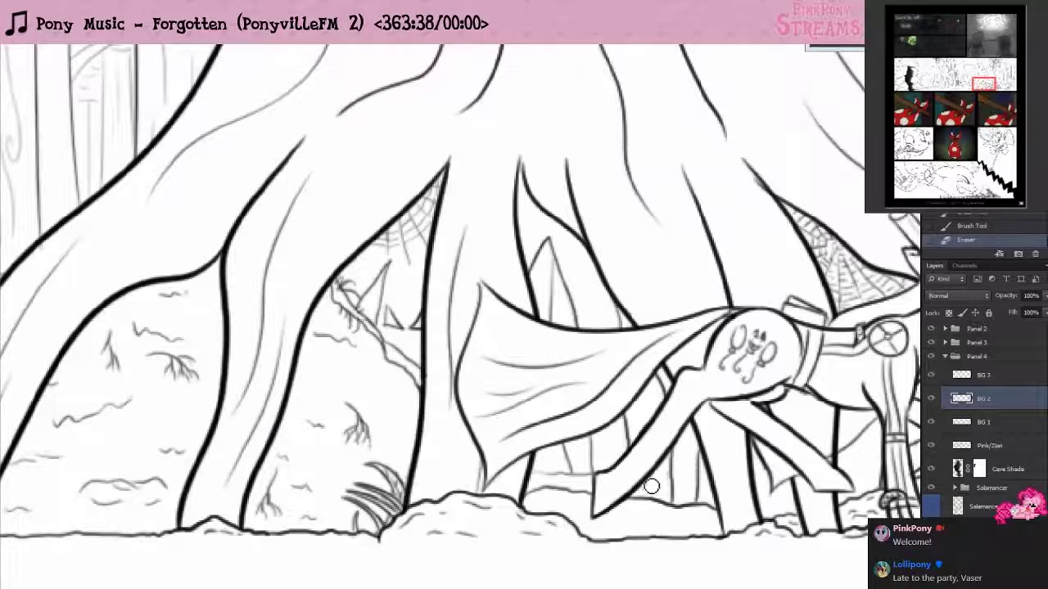
- Continue the faint background trunk and ground lines behind the pony's legs toward the polka-dot bundle on the BG 2 layer
{"action": "mouse_move", "coordinate": [666, 487]}
{"action": "left_mouse_down"}
{"action": "mouse_move", "coordinate": [757, 494]}
{"action": "mouse_move", "coordinate": [747, 458]}
{"action": "left_mouse_up"}
{"action": "left_click_drag", "start_coordinate": [810, 417], "coordinate": [642, 408]}
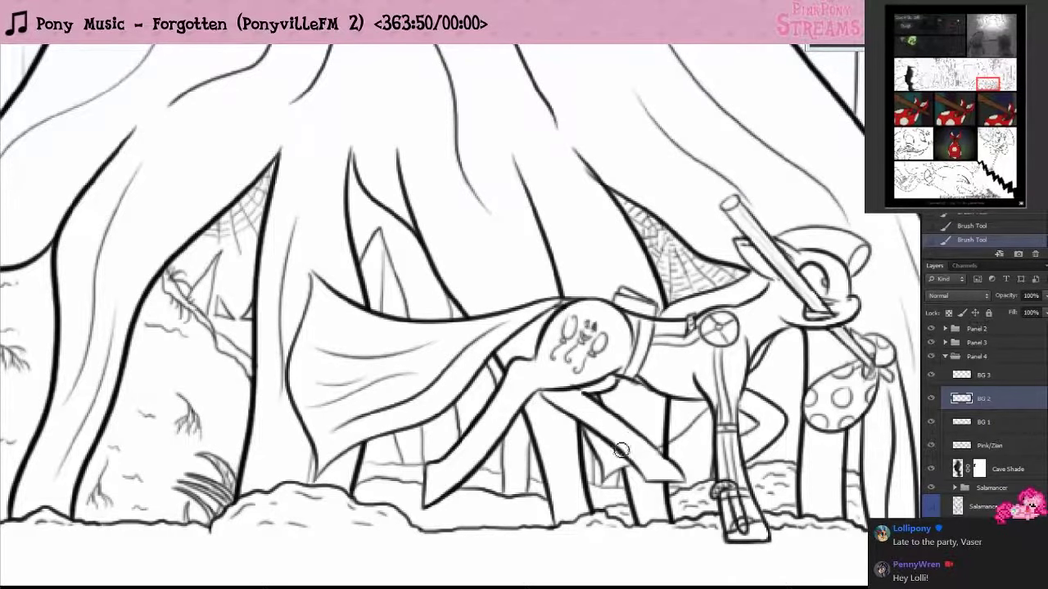
{"action": "left_click_drag", "start_coordinate": [627, 450], "coordinate": [576, 434]}
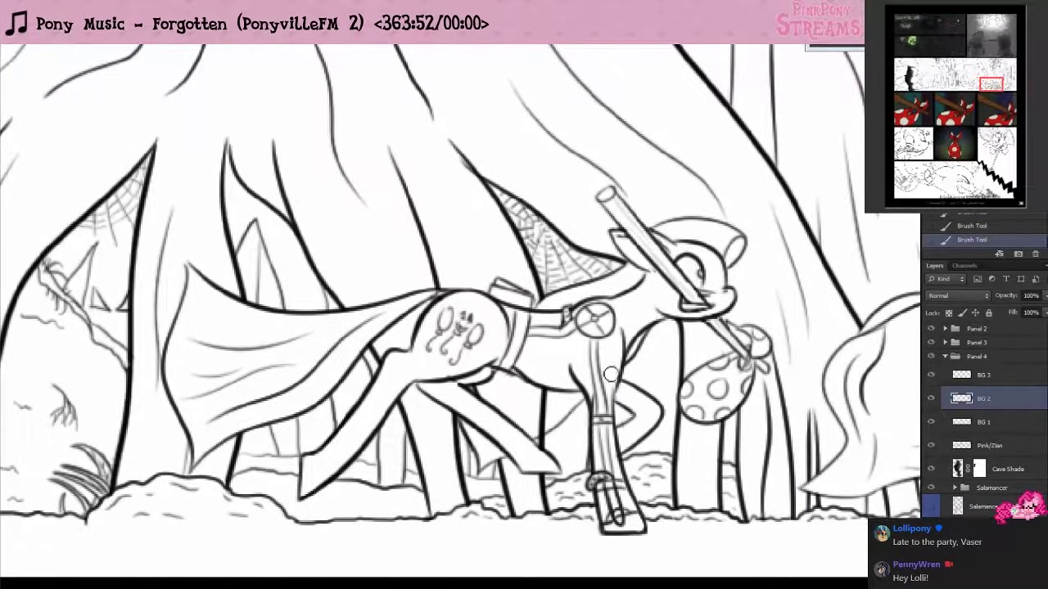
{"action": "left_click_drag", "start_coordinate": [658, 328], "coordinate": [670, 452]}
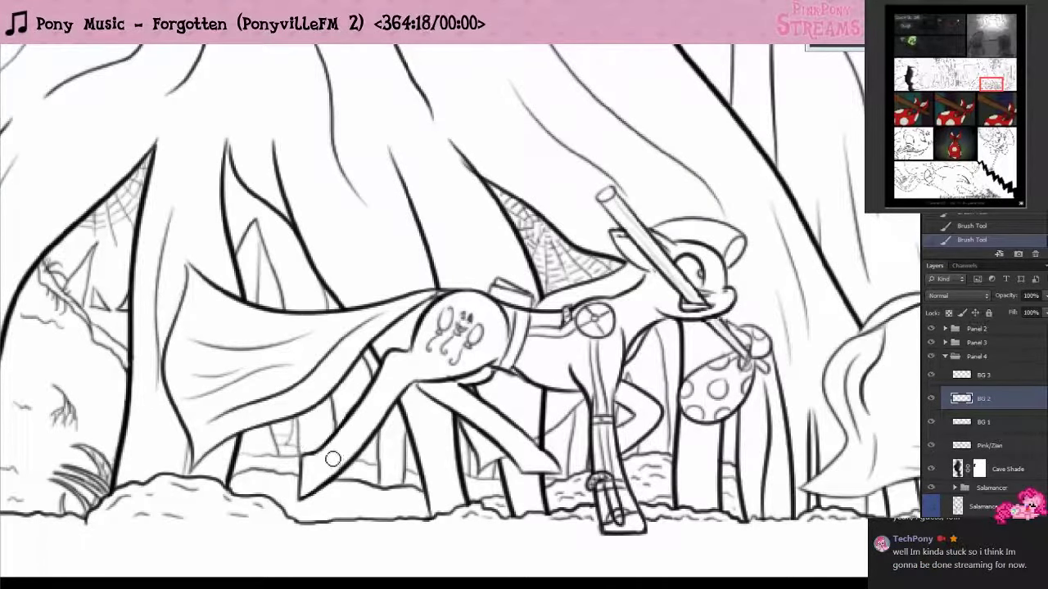
- Check the background detail against the whole panel and erase the crease line on the spire above the cape
{"action": "scroll", "coordinate": [207, 263], "scroll_direction": "down", "scroll_amount": 3}
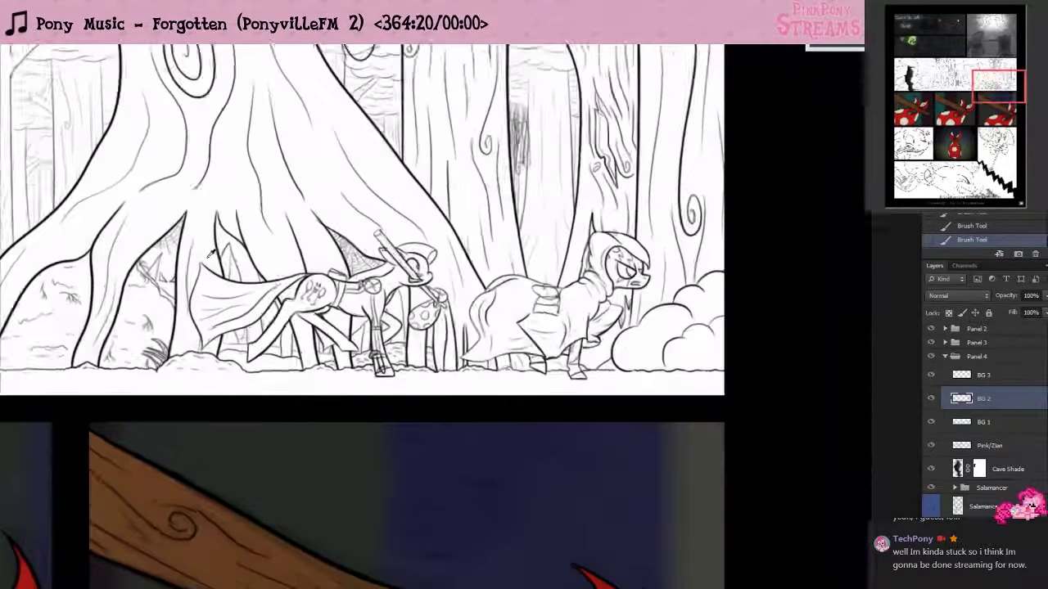
{"action": "scroll", "coordinate": [135, 282], "scroll_direction": "up", "scroll_amount": 3}
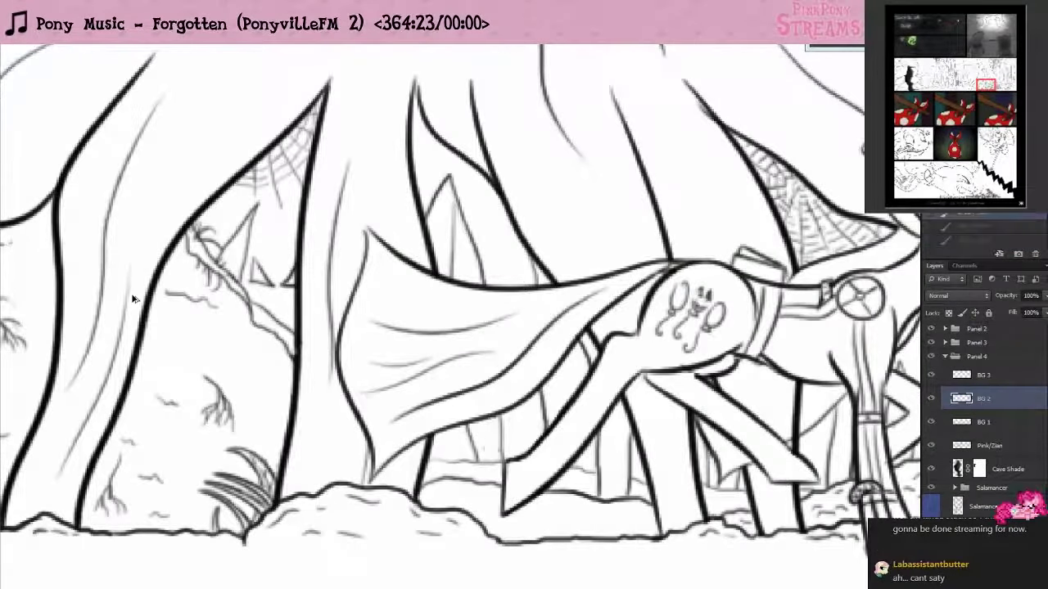
{"action": "scroll", "coordinate": [137, 300], "scroll_direction": "down", "scroll_amount": 2}
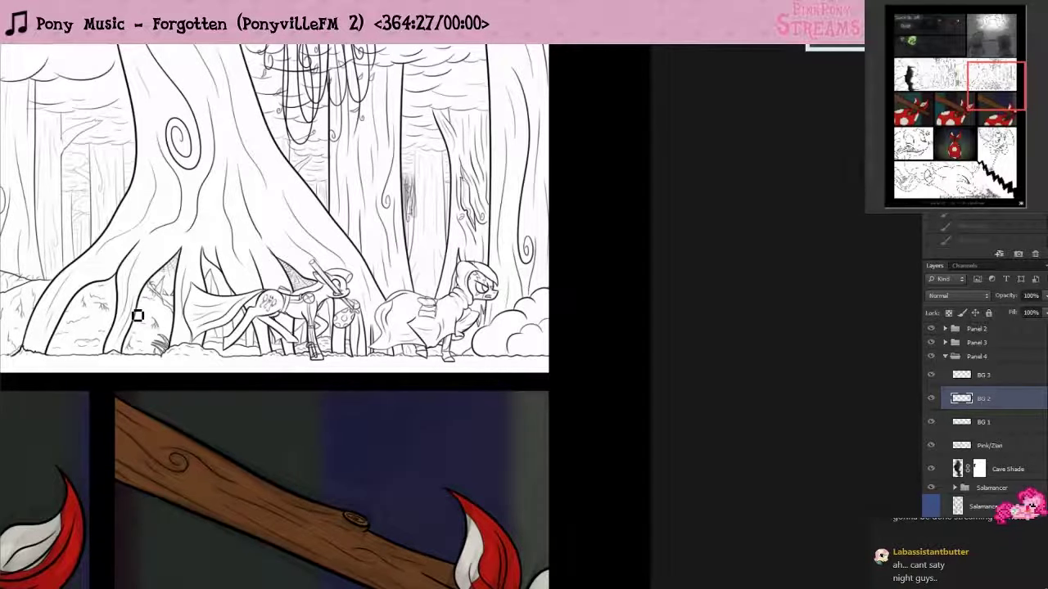
{"action": "scroll", "coordinate": [90, 303], "scroll_direction": "up", "scroll_amount": 1}
{"action": "scroll", "coordinate": [90, 303], "scroll_direction": "up", "scroll_amount": 3}
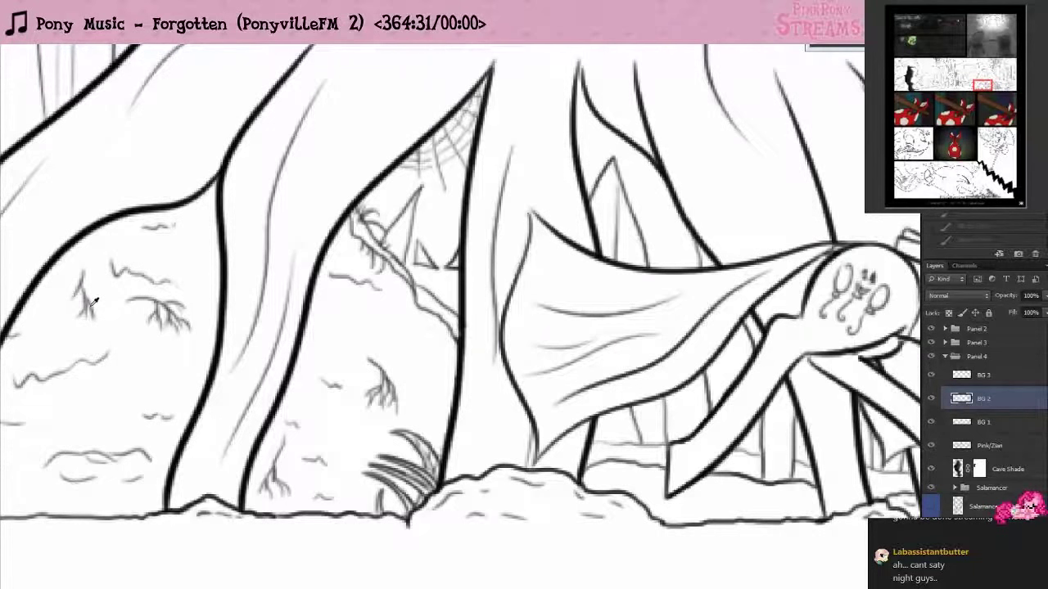
{"action": "key", "text": "e"}
{"action": "left_click_drag", "start_coordinate": [613, 190], "coordinate": [636, 267]}
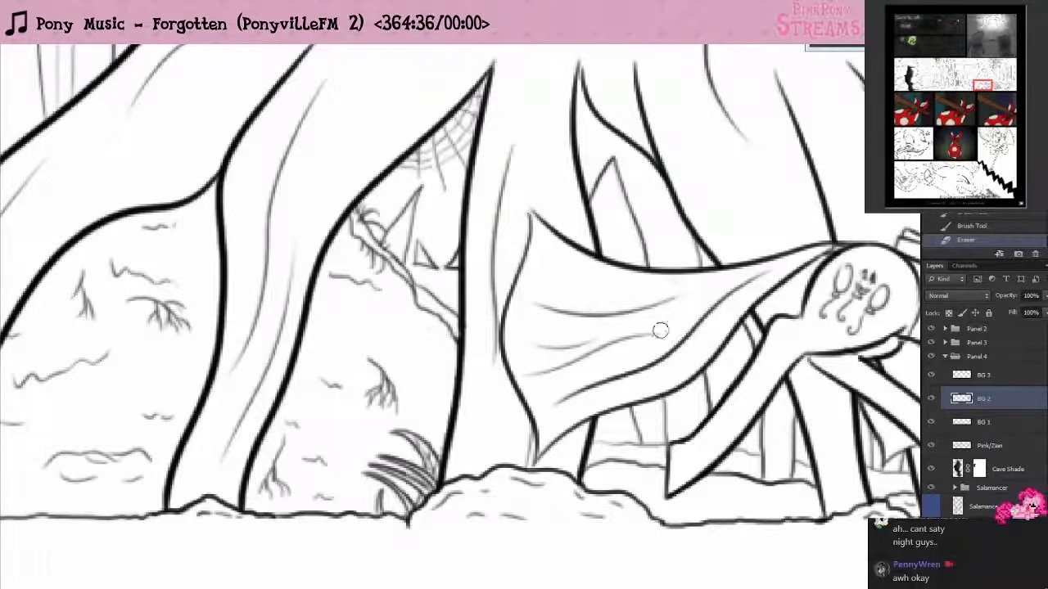
{"action": "left_click_drag", "start_coordinate": [623, 197], "coordinate": [617, 296]}
{"action": "key", "text": "ctrl+z"}
{"action": "left_click_drag", "start_coordinate": [624, 185], "coordinate": [615, 298]}
{"action": "key", "text": "ctrl+z"}
- Redraw the spire's crease as a straight vertical line and erase the end that overlaps the cape
{"action": "key", "text": "b"}
{"action": "left_click_drag", "start_coordinate": [624, 188], "coordinate": [623, 287]}
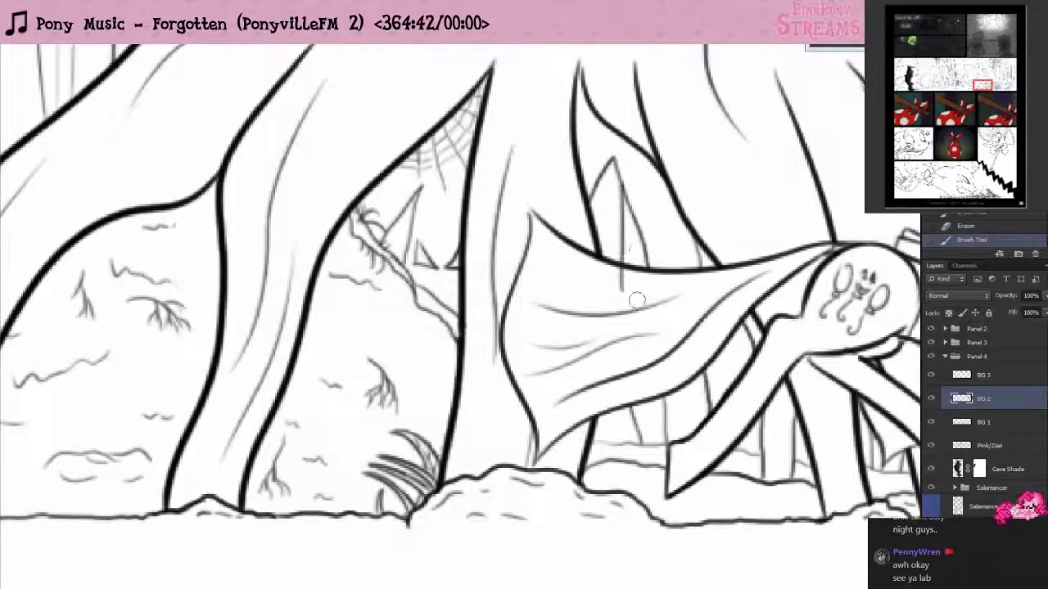
{"action": "key", "text": "e"}
{"action": "left_click_drag", "start_coordinate": [613, 270], "coordinate": [629, 286]}
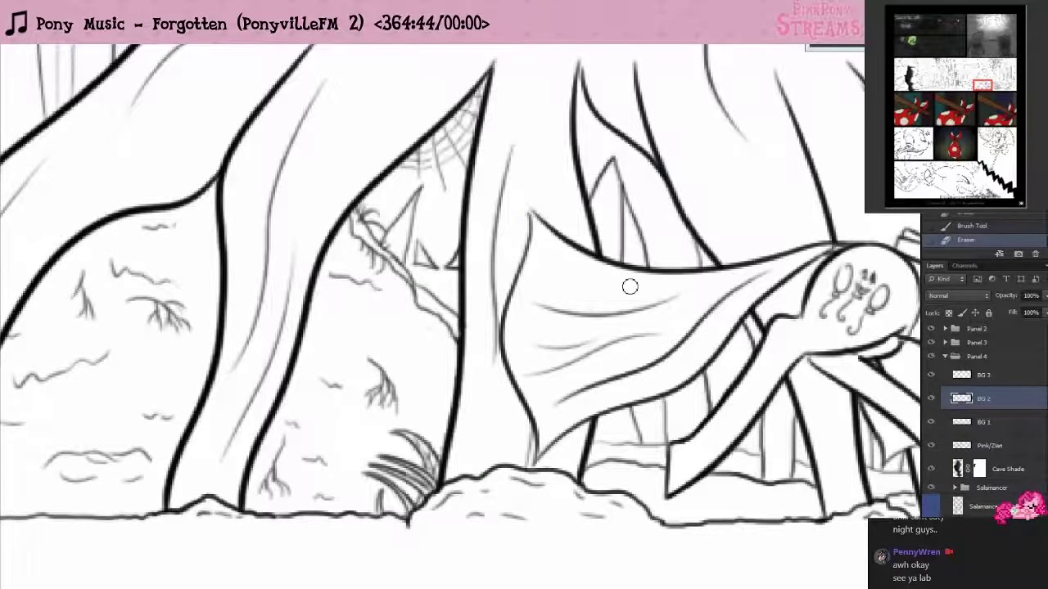
- Compare the spire's crease with the whole panel and undo the crease line above the cape
{"action": "scroll", "coordinate": [491, 198], "scroll_direction": "down", "scroll_amount": 5}
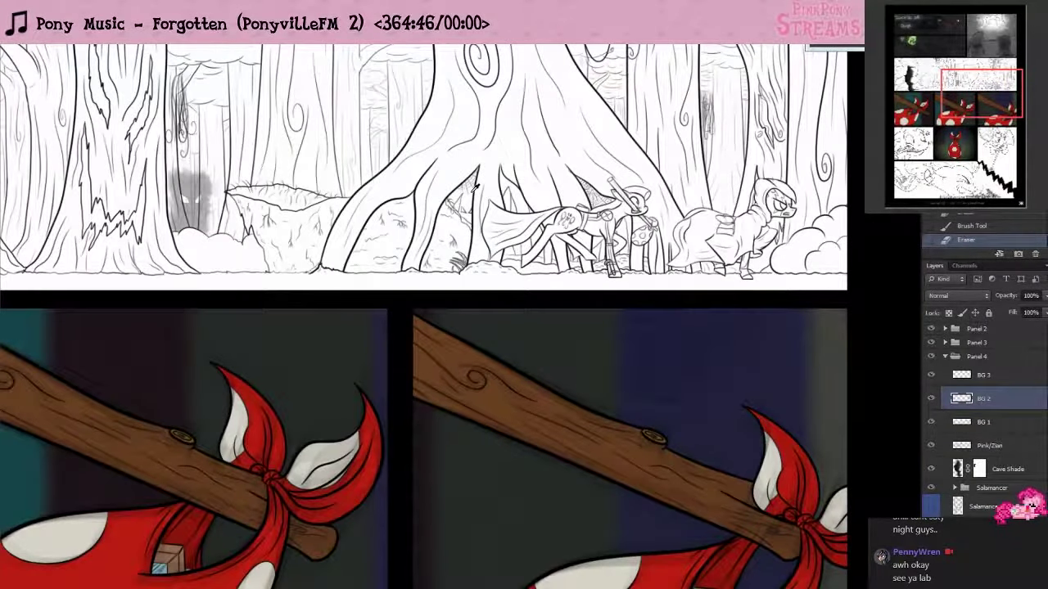
{"action": "scroll", "coordinate": [501, 168], "scroll_direction": "up", "scroll_amount": 4}
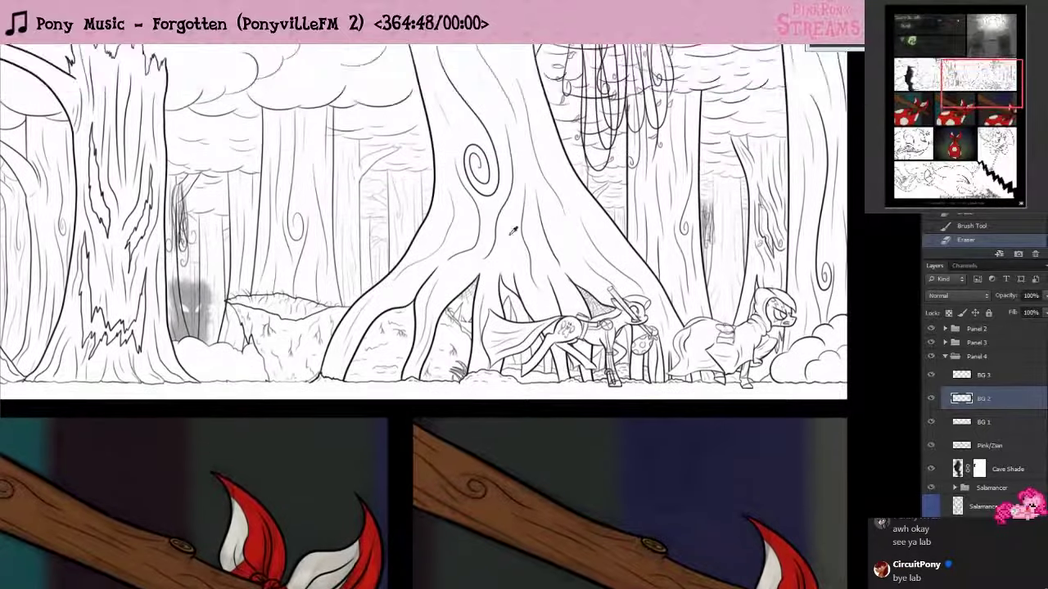
{"action": "scroll", "coordinate": [498, 309], "scroll_direction": "up", "scroll_amount": 2}
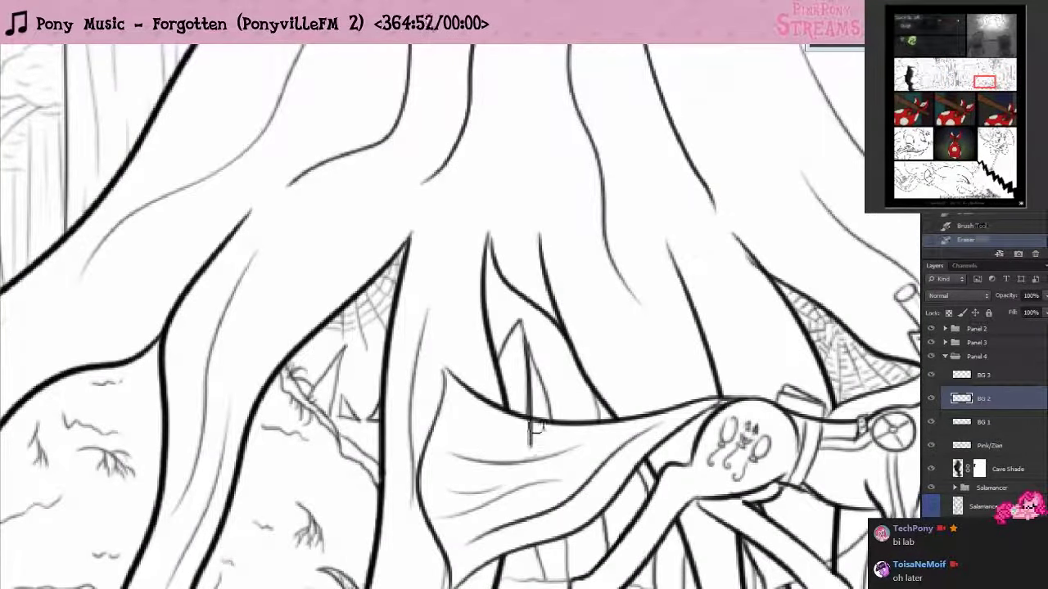
{"action": "left_click_drag", "start_coordinate": [526, 339], "coordinate": [527, 445]}
{"action": "key", "text": "ctrl+z"}
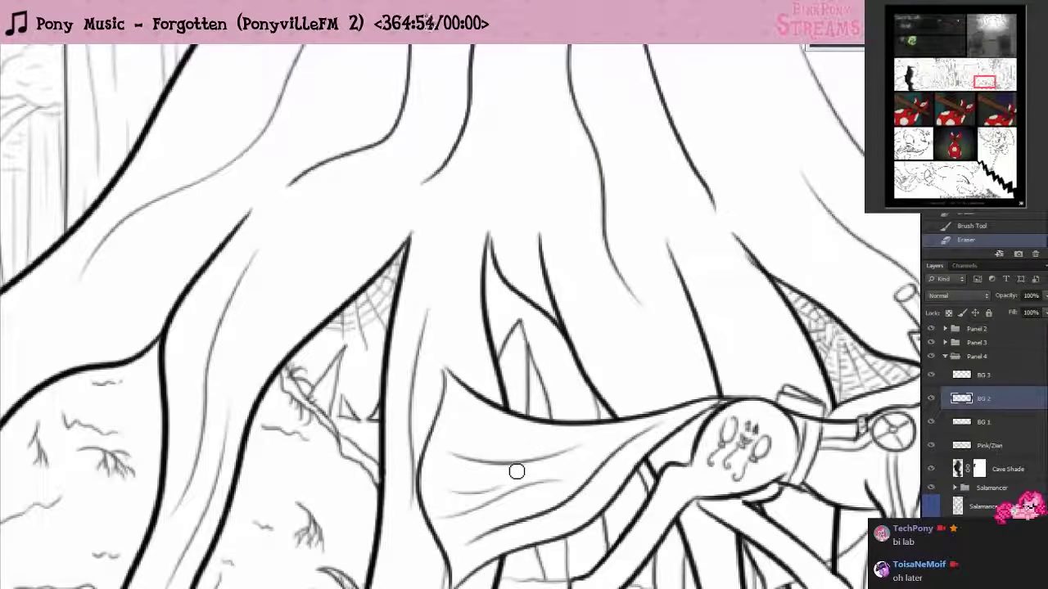
{"action": "key", "text": "ctrl+alt+z"}
{"action": "key", "text": "ctrl+alt+z"}
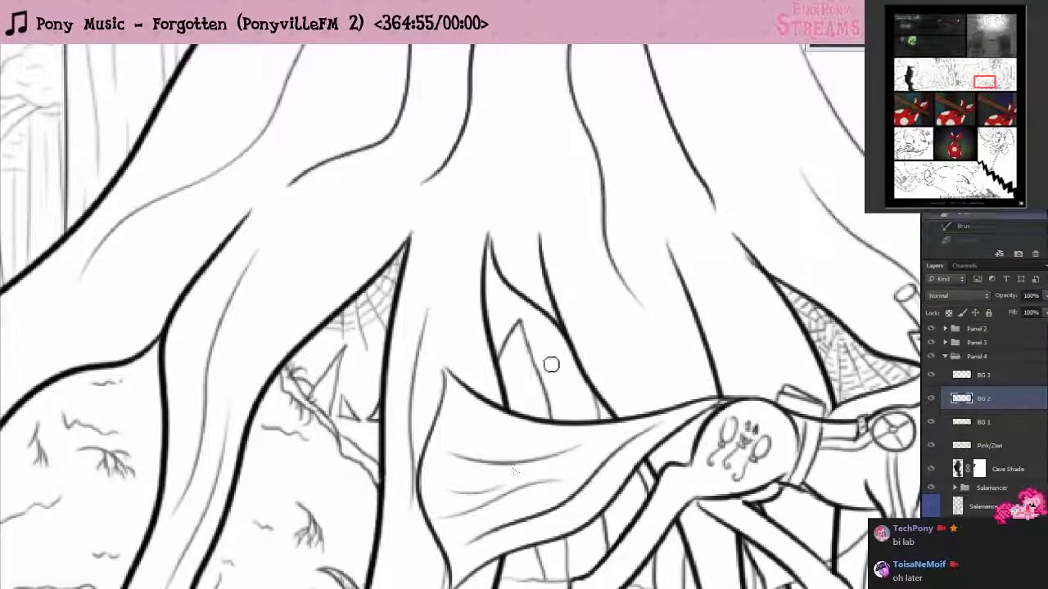
- Try several vertical crease strokes down the spire above the cape, undoing each one
{"action": "left_click_drag", "start_coordinate": [528, 343], "coordinate": [536, 433]}
{"action": "key", "text": "ctrl+z"}
{"action": "left_click_drag", "start_coordinate": [526, 349], "coordinate": [530, 437]}
{"action": "key", "text": "ctrl+z"}
{"action": "left_click_drag", "start_coordinate": [527, 346], "coordinate": [530, 428]}
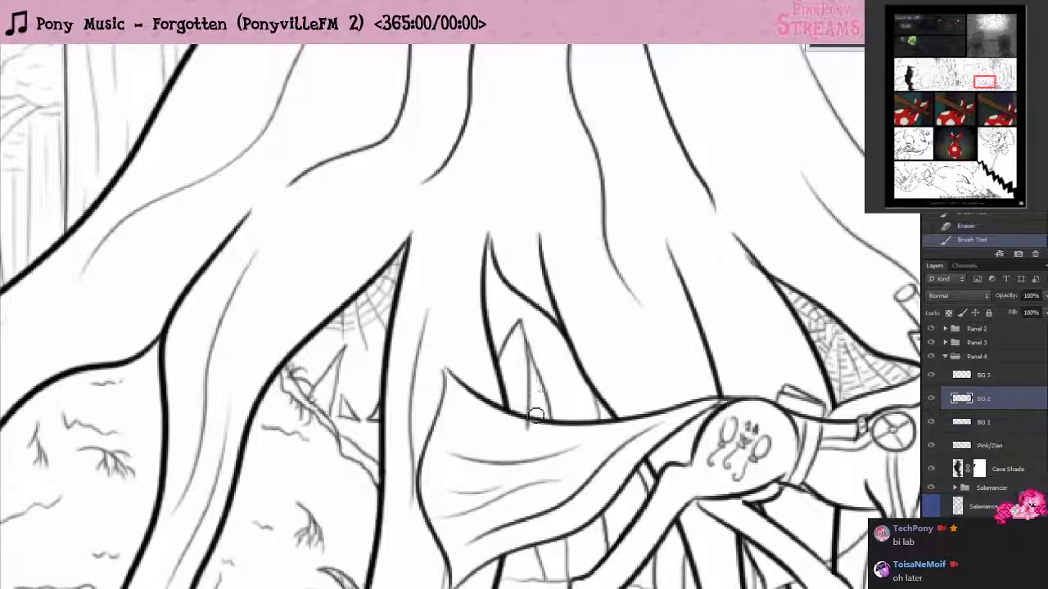
{"action": "key", "text": "ctrl+z"}
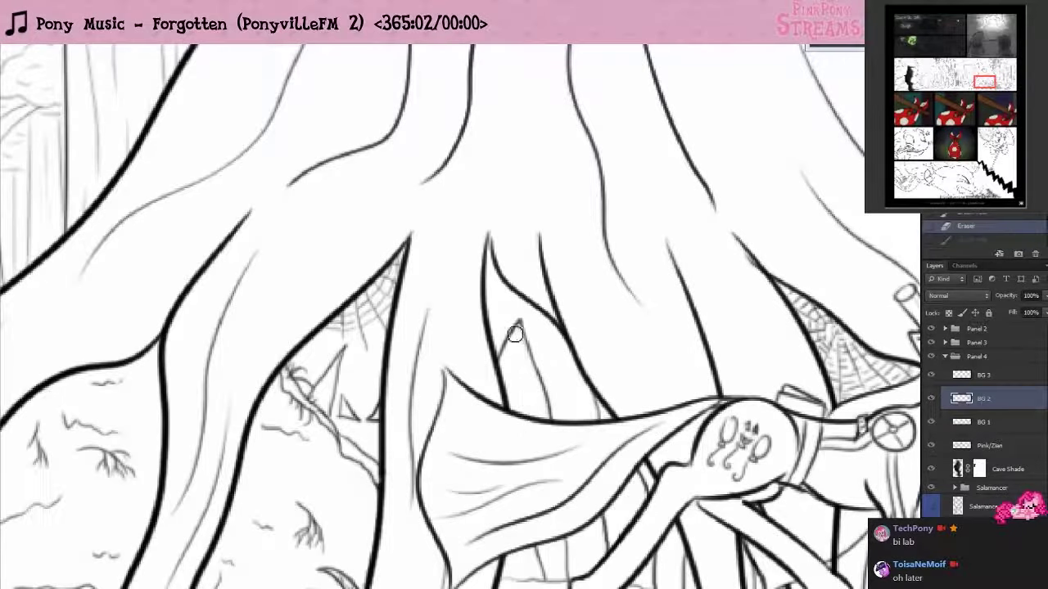
{"action": "left_click_drag", "start_coordinate": [537, 545], "coordinate": [530, 337]}
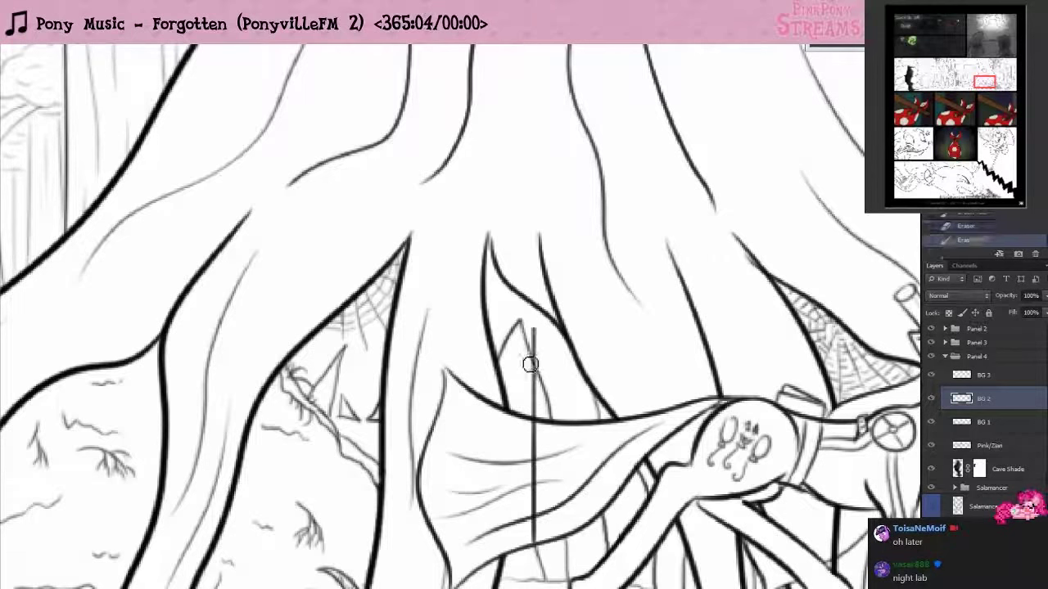
{"action": "key", "text": "ctrl+z"}
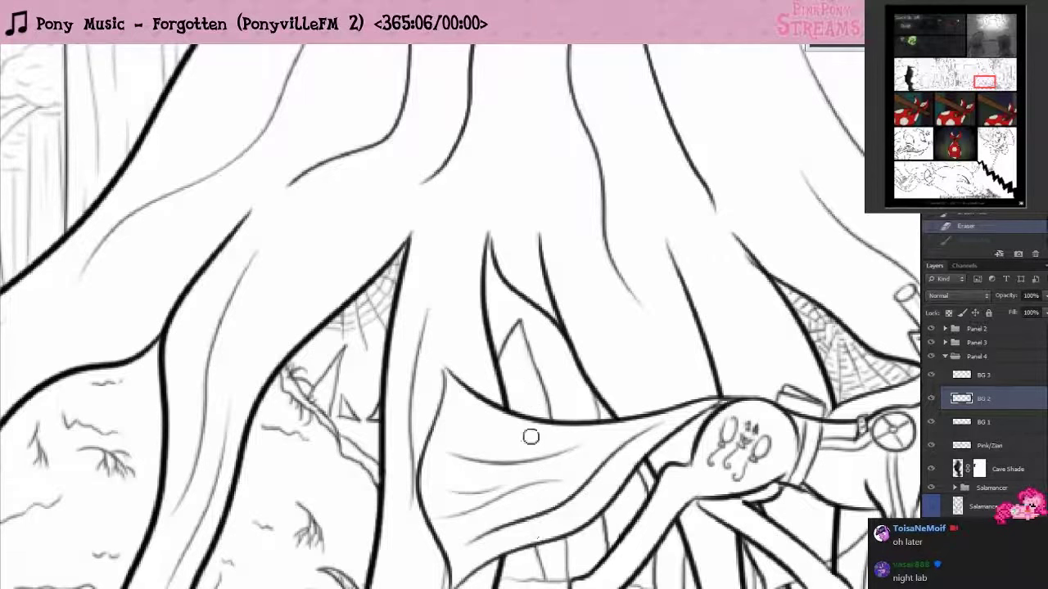
- Redraw the spire's crease as a thin vertical line running up from the cape's edge toward the tip
{"action": "left_click_drag", "start_coordinate": [528, 416], "coordinate": [529, 329]}
{"action": "scroll", "coordinate": [517, 278], "scroll_direction": "down", "scroll_amount": 3}
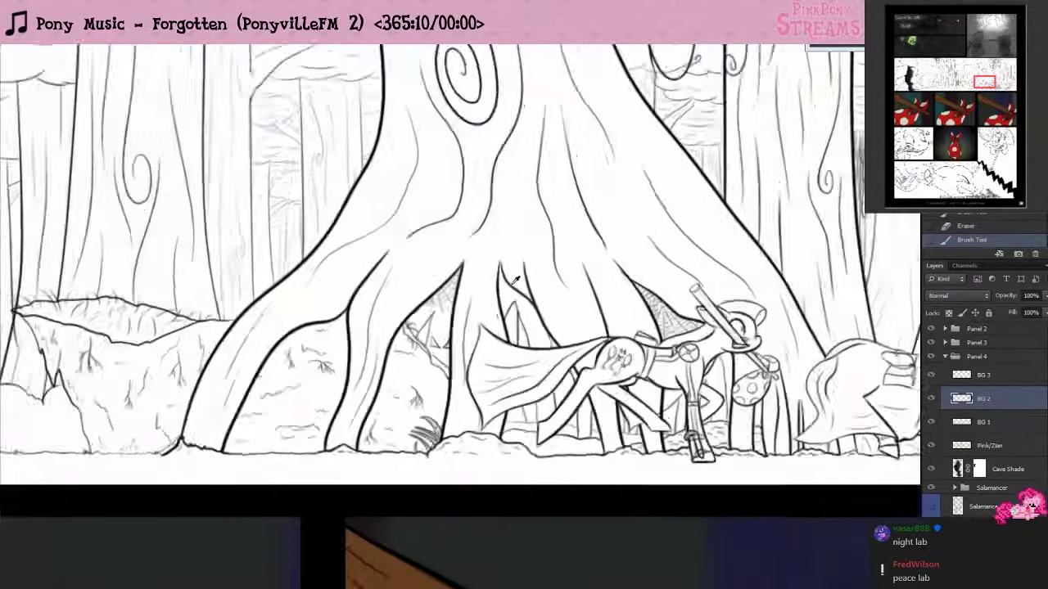
{"action": "scroll", "coordinate": [522, 293], "scroll_direction": "up", "scroll_amount": 2}
{"action": "scroll", "coordinate": [538, 331], "scroll_direction": "up", "scroll_amount": 2}
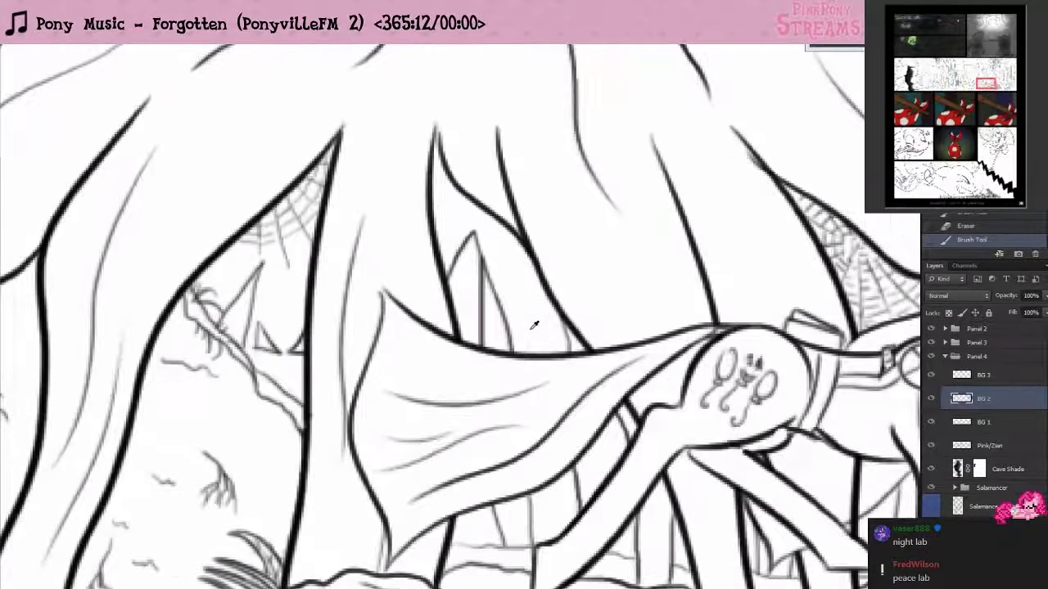
{"action": "key", "text": "ctrl+z"}
{"action": "left_click_drag", "start_coordinate": [479, 348], "coordinate": [477, 243]}
{"action": "key", "text": "ctrl+z"}
{"action": "mouse_move", "coordinate": [480, 346]}
{"action": "left_mouse_down"}
{"action": "mouse_move", "coordinate": [483, 260]}
{"action": "mouse_move", "coordinate": [483, 323]}
{"action": "left_mouse_up"}
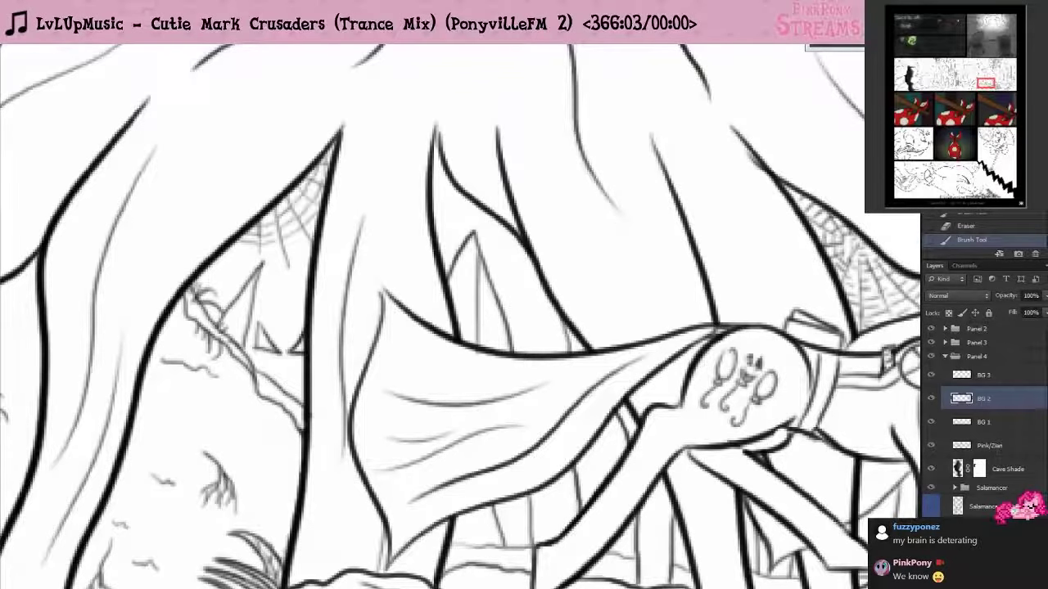
- Add small pebble and dirt marks and a little plant to the distant ground below the cape and behind the pony's legs
{"action": "scroll", "coordinate": [544, 239], "scroll_direction": "down", "scroll_amount": 4}
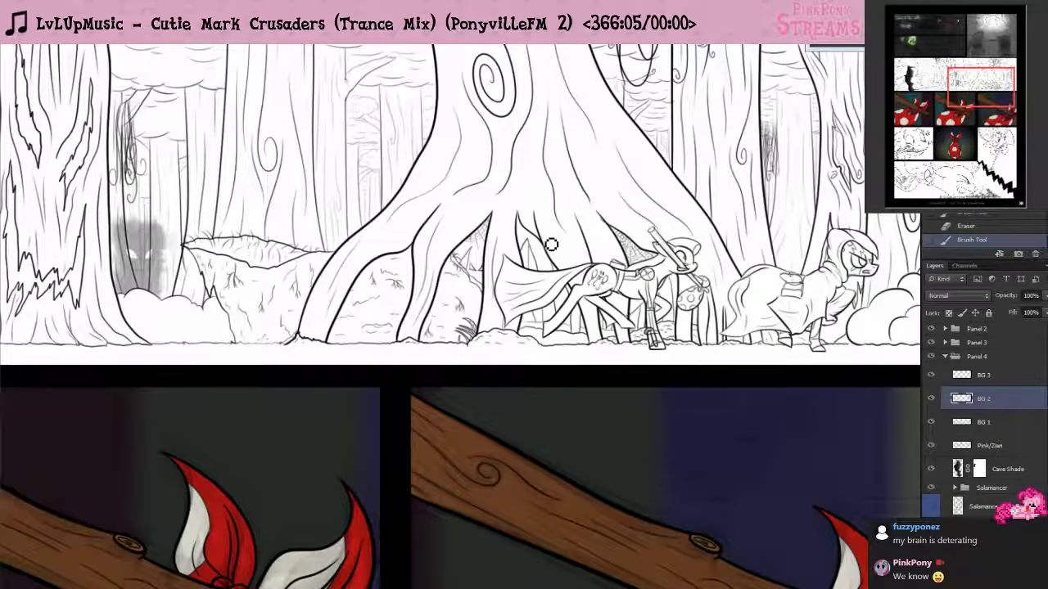
{"action": "scroll", "coordinate": [547, 301], "scroll_direction": "up", "scroll_amount": 4}
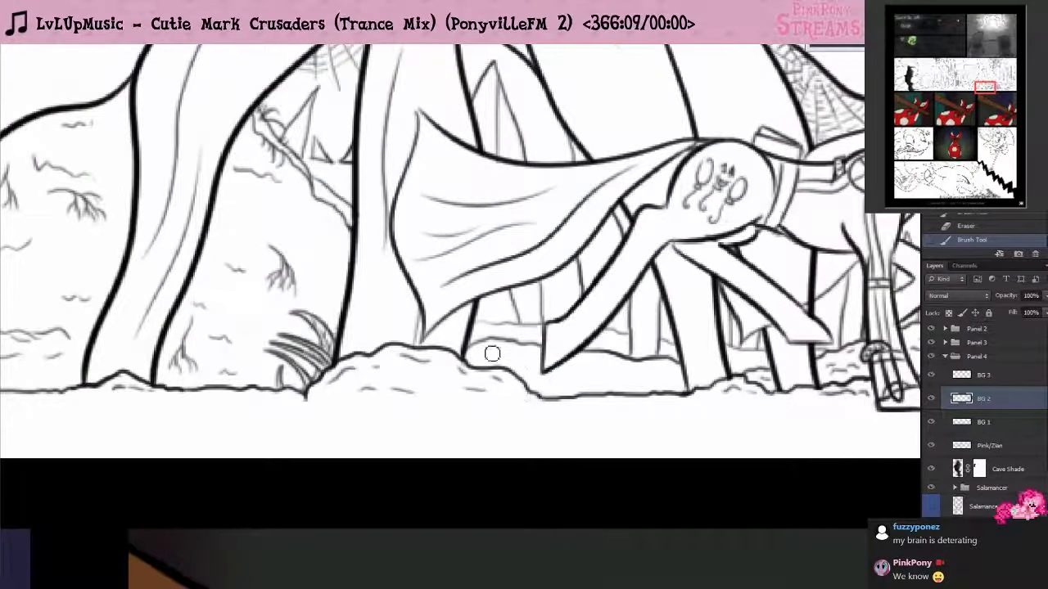
{"action": "left_click_drag", "start_coordinate": [483, 358], "coordinate": [499, 355]}
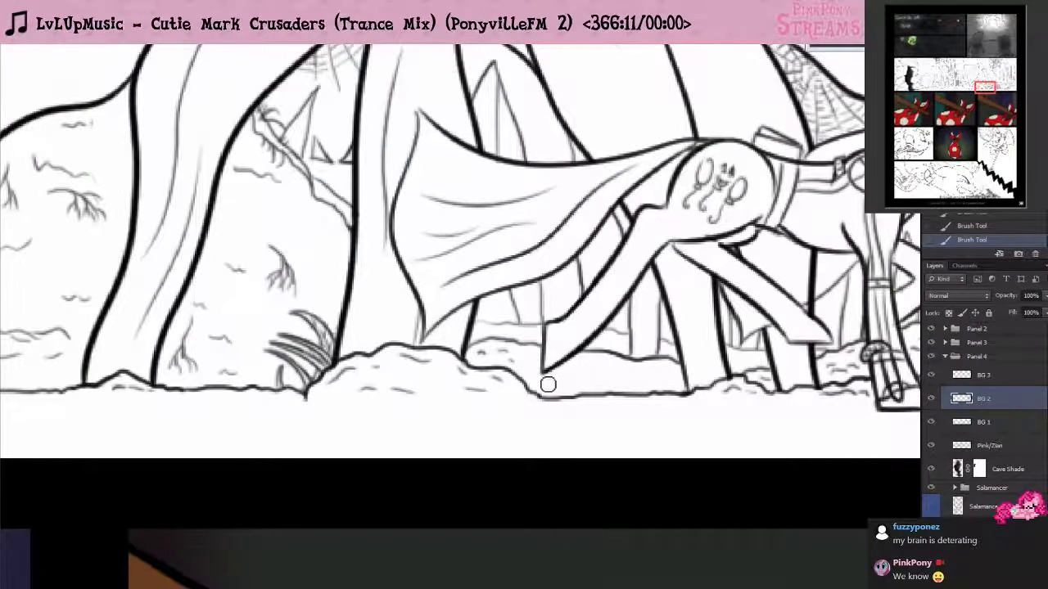
{"action": "left_click_drag", "start_coordinate": [542, 383], "coordinate": [562, 383]}
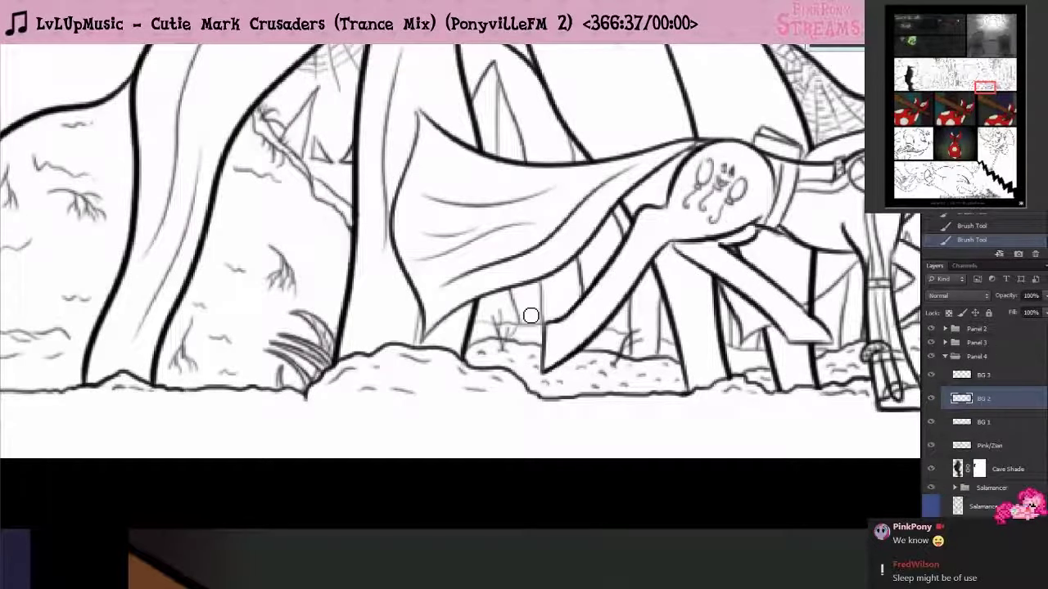
- Review panel 4 as a whole and select the Mono Colour layer in the Shading/Colour group
{"action": "scroll", "coordinate": [530, 316], "scroll_direction": "down", "scroll_amount": 5}
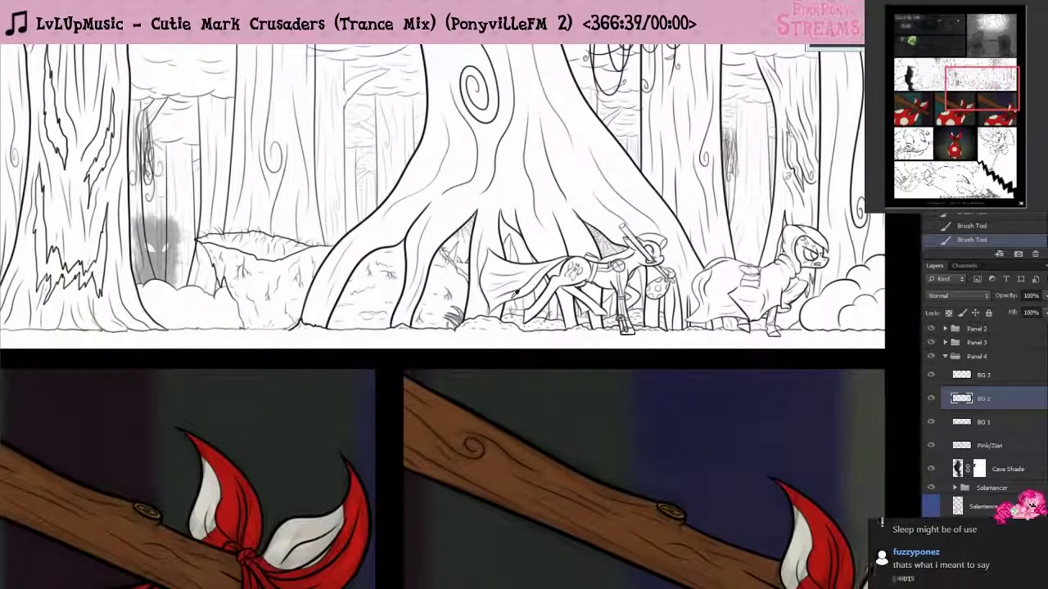
{"action": "scroll", "coordinate": [515, 299], "scroll_direction": "up", "scroll_amount": 3}
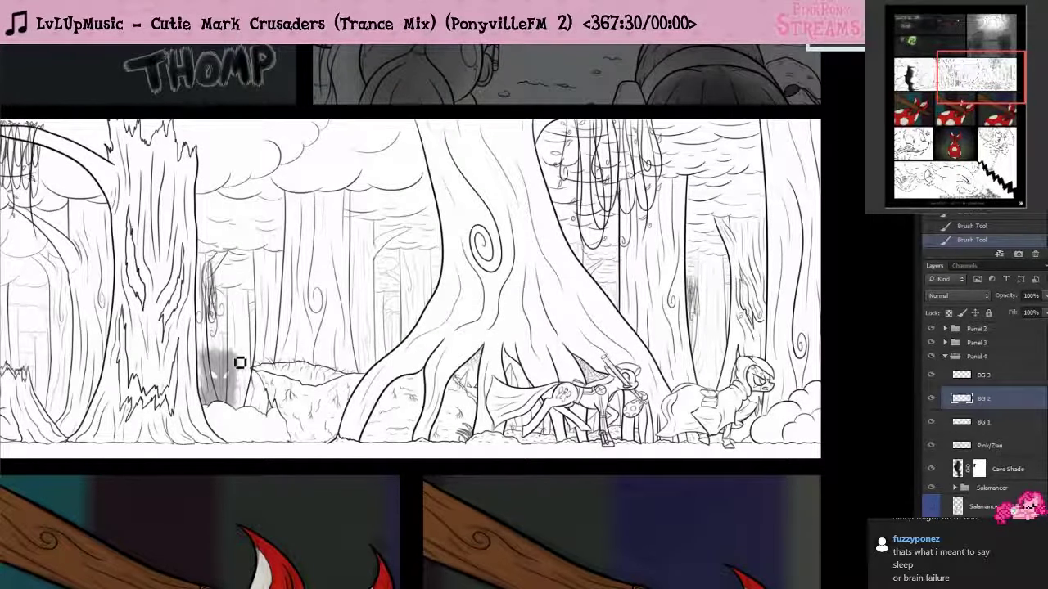
{"action": "scroll", "coordinate": [235, 359], "scroll_direction": "down", "scroll_amount": 1}
{"action": "scroll", "coordinate": [239, 351], "scroll_direction": "down", "scroll_amount": 1}
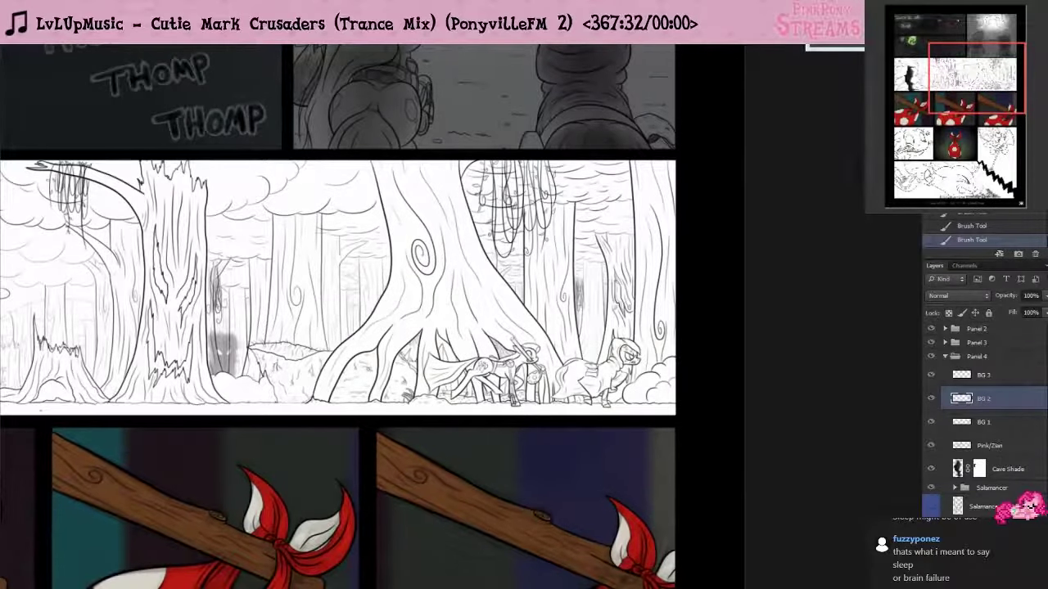
{"action": "scroll", "coordinate": [461, 316], "scroll_direction": "left", "scroll_amount": 3}
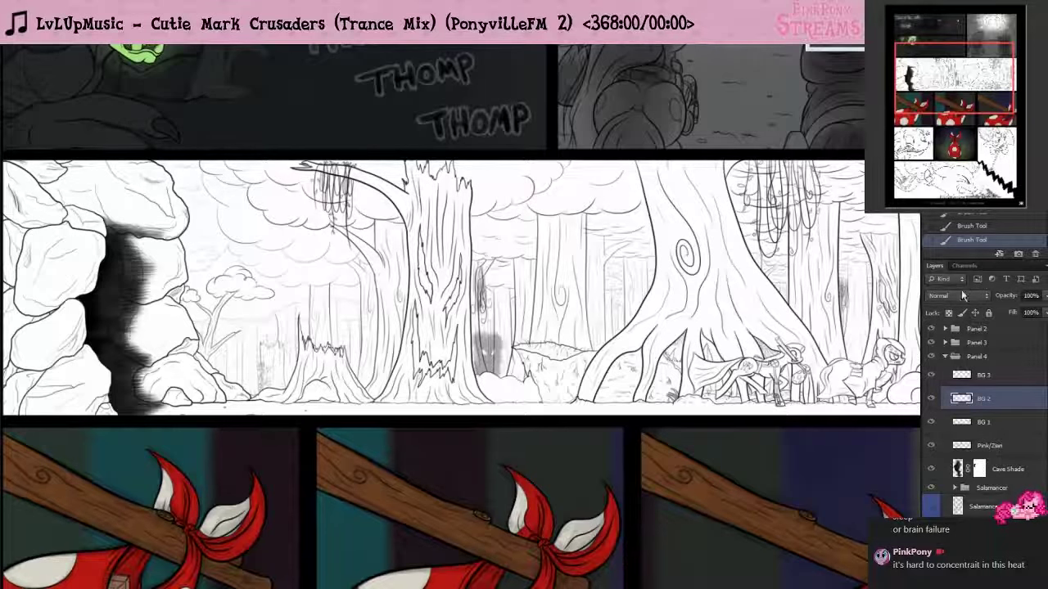
{"action": "scroll", "coordinate": [995, 435], "scroll_direction": "down", "scroll_amount": 2}
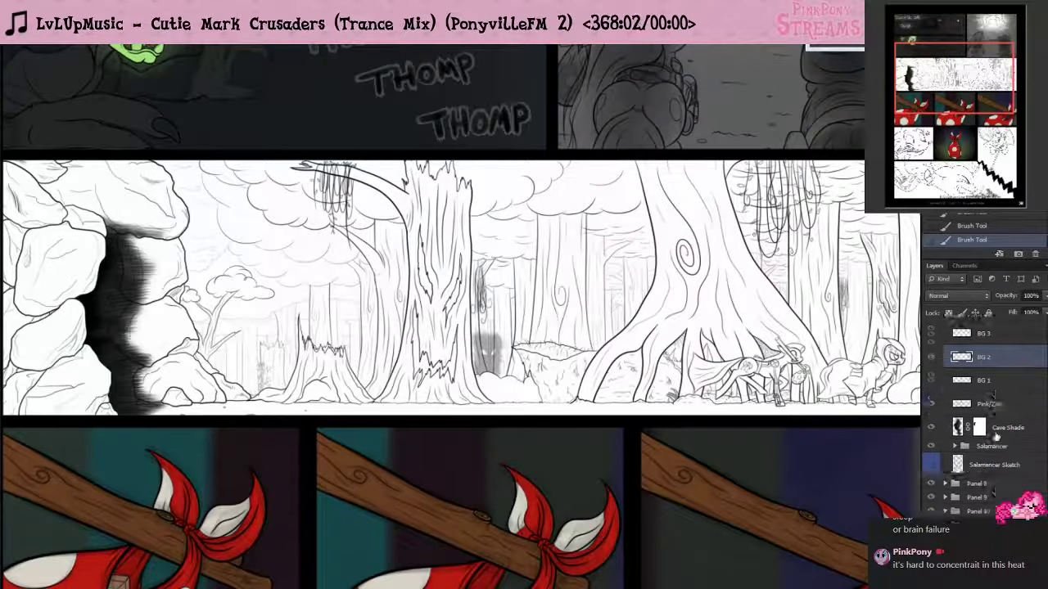
{"action": "scroll", "coordinate": [995, 436], "scroll_direction": "down", "scroll_amount": 5}
{"action": "scroll", "coordinate": [995, 436], "scroll_direction": "up", "scroll_amount": 1}
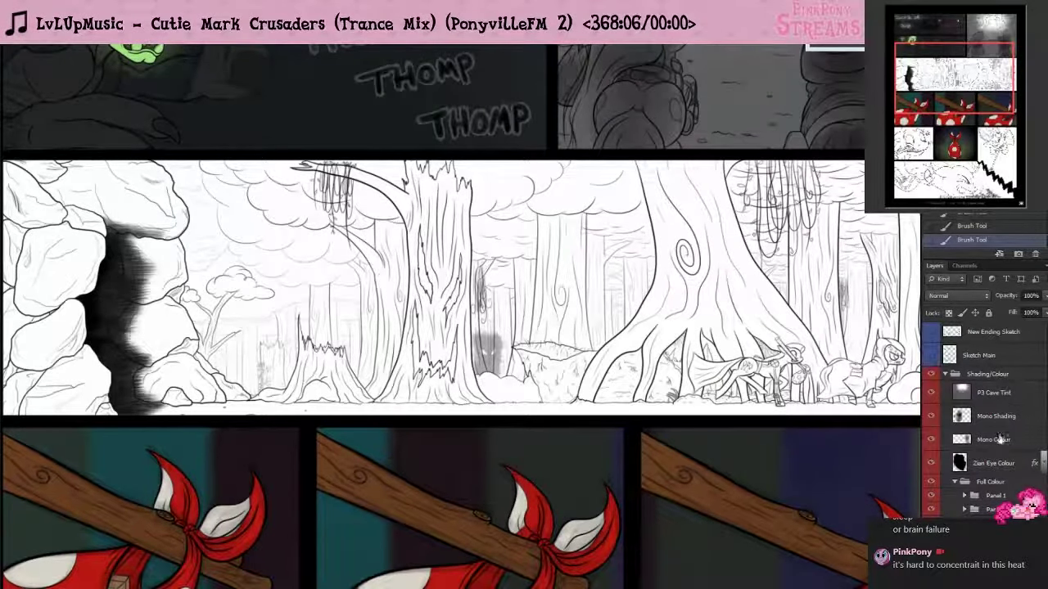
{"action": "left_click", "coordinate": [998, 437]}
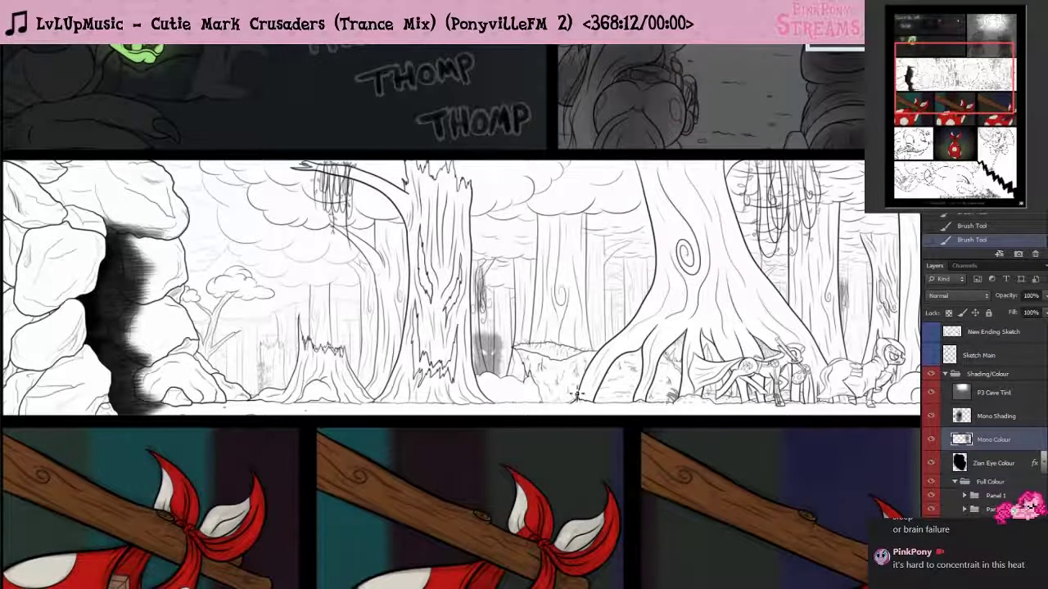
- Go to the panel of the pony biting the stick and expand the Panel 8 layer group
{"action": "scroll", "coordinate": [577, 395], "scroll_direction": "down", "scroll_amount": 4}
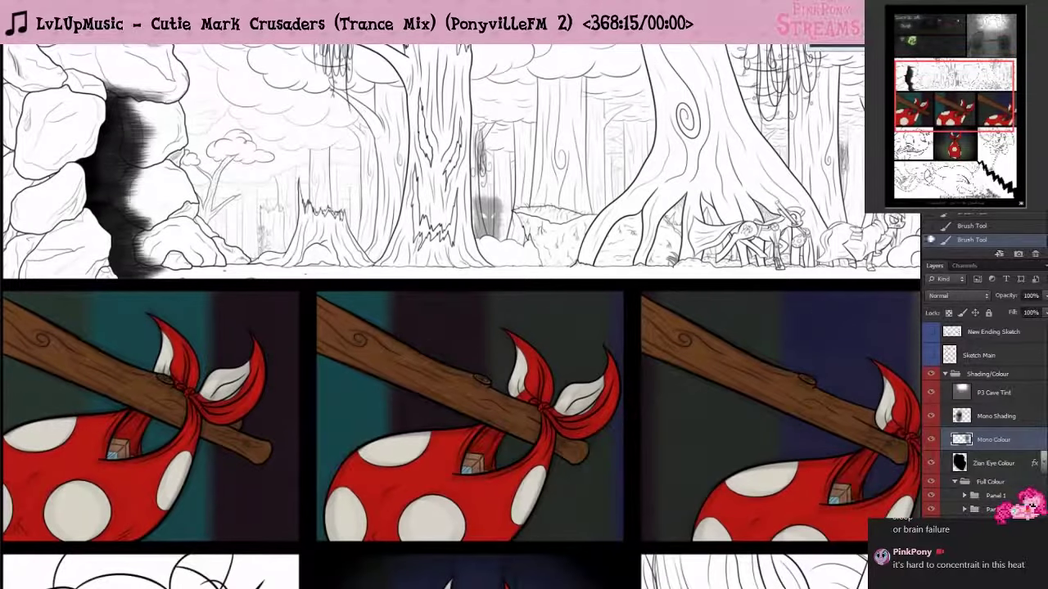
{"action": "scroll", "coordinate": [576, 396], "scroll_direction": "down", "scroll_amount": 12}
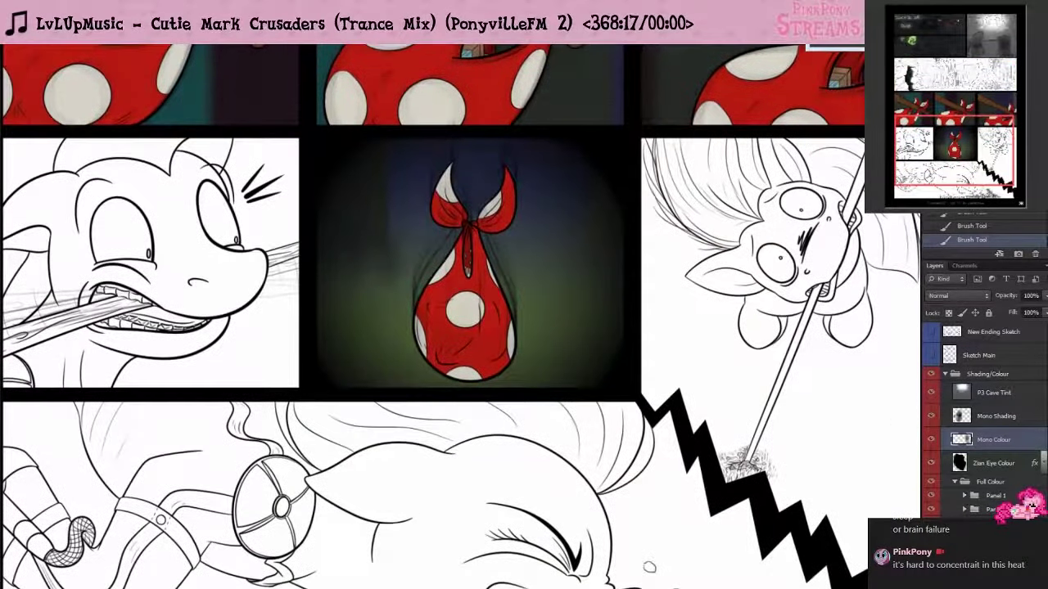
{"action": "scroll", "coordinate": [649, 566], "scroll_direction": "left", "scroll_amount": 10}
{"action": "scroll", "coordinate": [1010, 439], "scroll_direction": "up", "scroll_amount": 5}
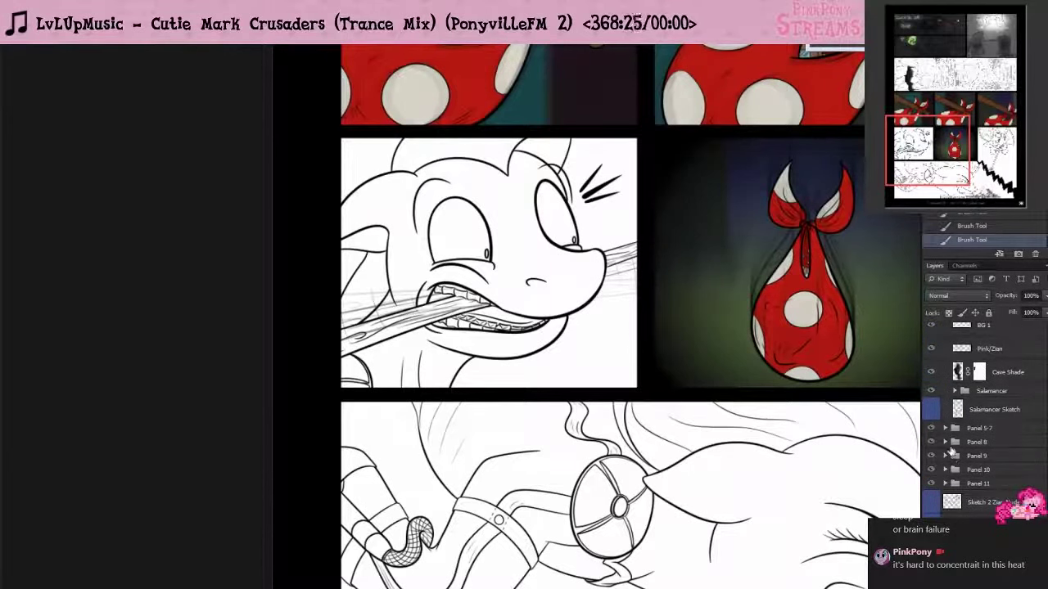
{"action": "left_click", "coordinate": [945, 442]}
{"action": "scroll", "coordinate": [948, 454], "scroll_direction": "down", "scroll_amount": 2}
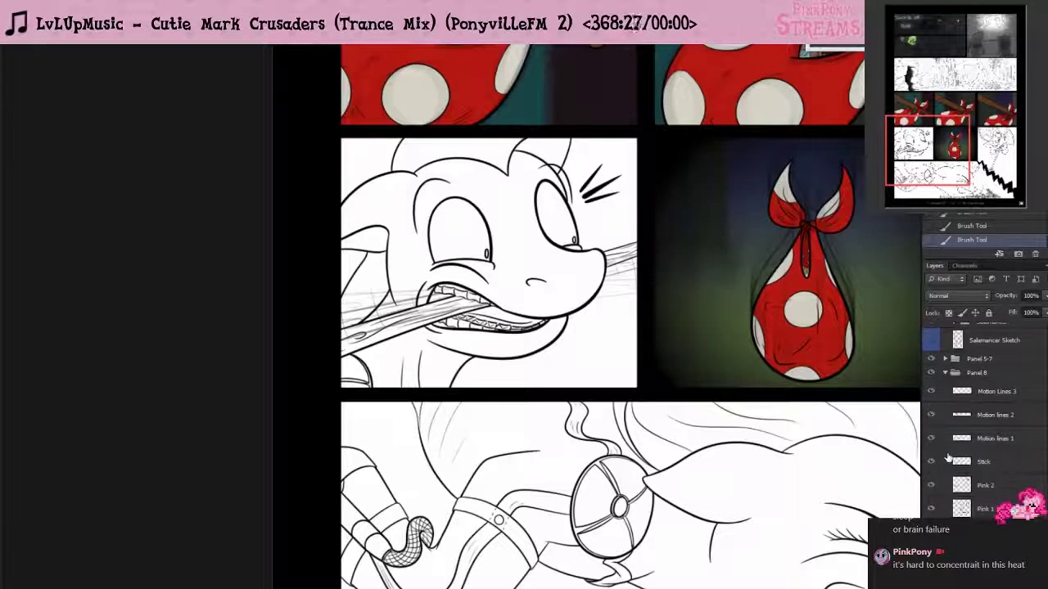
{"action": "scroll", "coordinate": [947, 457], "scroll_direction": "down", "scroll_amount": 2}
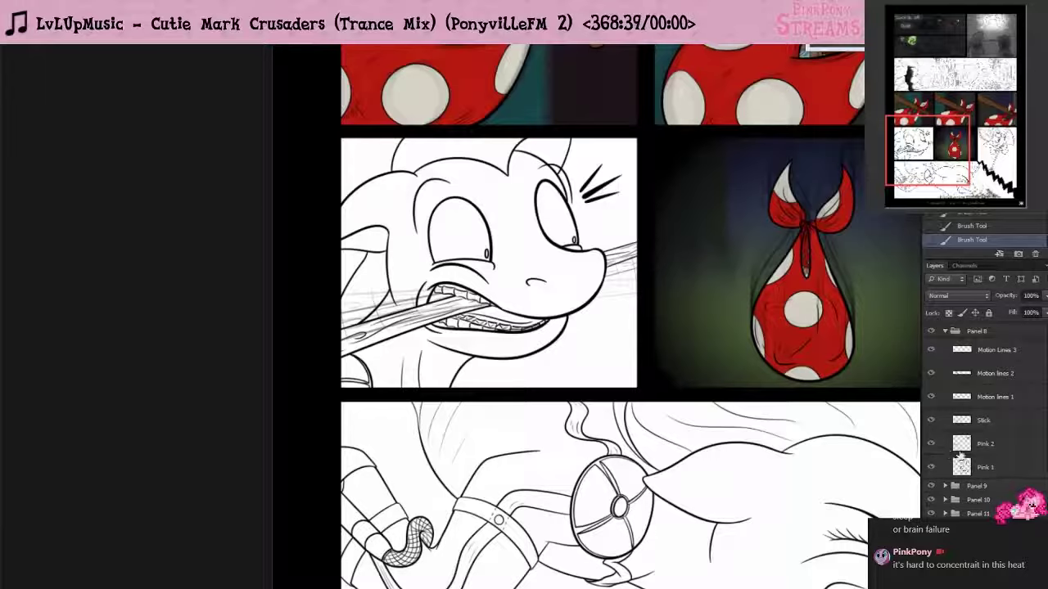
- Duplicate the Stick layer and hide Motion Lines 3, Motion lines 2 and Motion lines 1
{"action": "left_click_drag", "start_coordinate": [985, 429], "coordinate": [998, 410]}
{"action": "left_click_drag", "start_coordinate": [932, 373], "coordinate": [933, 352]}
{"action": "double_click", "coordinate": [989, 421]}
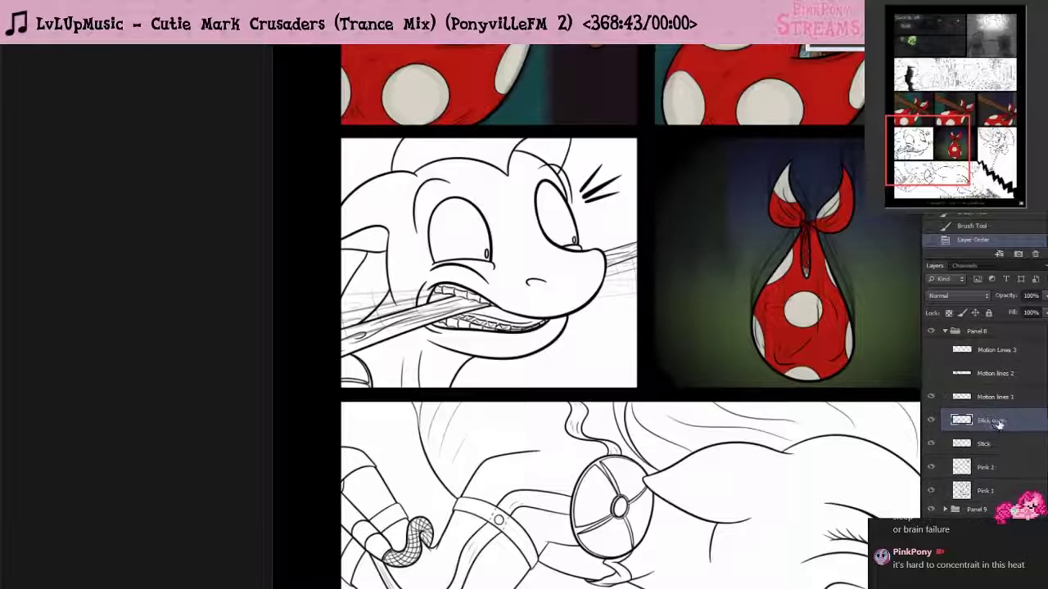
{"action": "left_click", "coordinate": [931, 396]}
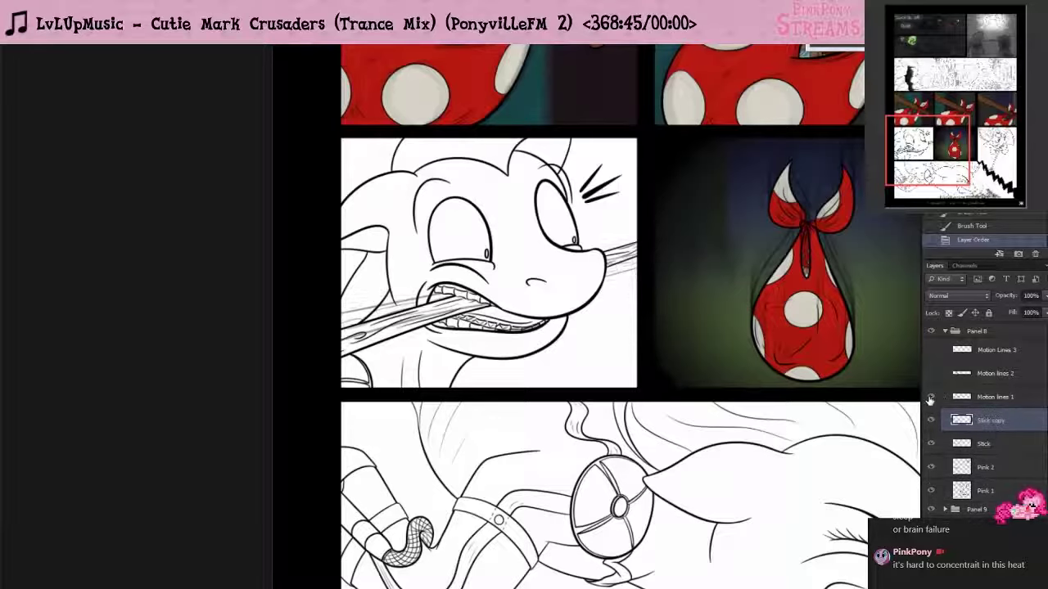
{"action": "scroll", "coordinate": [456, 259], "scroll_direction": "up", "scroll_amount": 4}
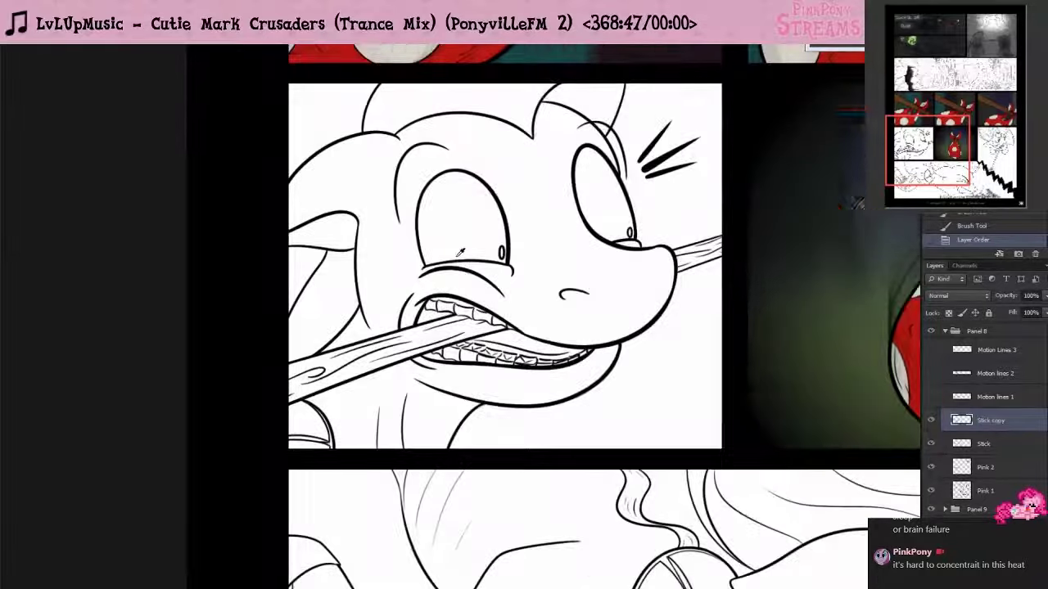
- Make the Stick copy layer active and marquee-select the entire panel of the pony biting the stick
{"action": "left_click", "coordinate": [1008, 449]}
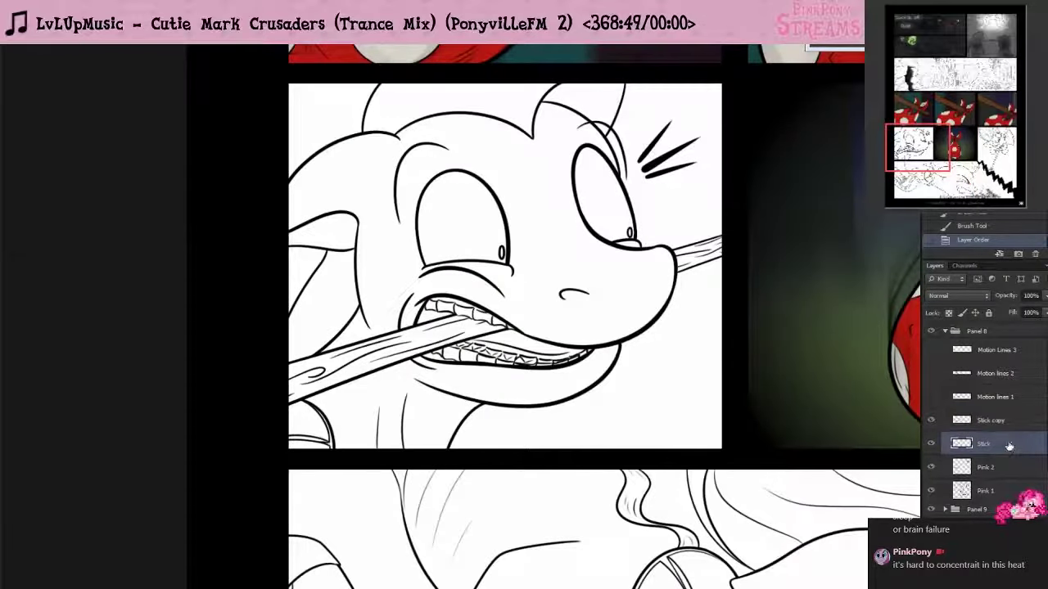
{"action": "left_click_drag", "start_coordinate": [1009, 447], "coordinate": [1008, 427]}
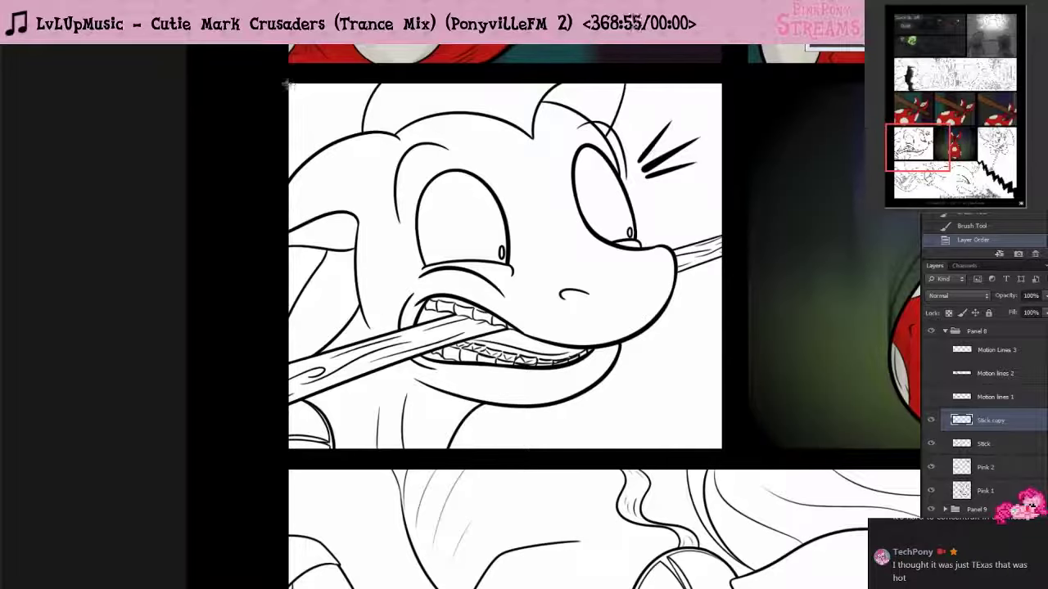
{"action": "left_click_drag", "start_coordinate": [286, 82], "coordinate": [723, 449]}
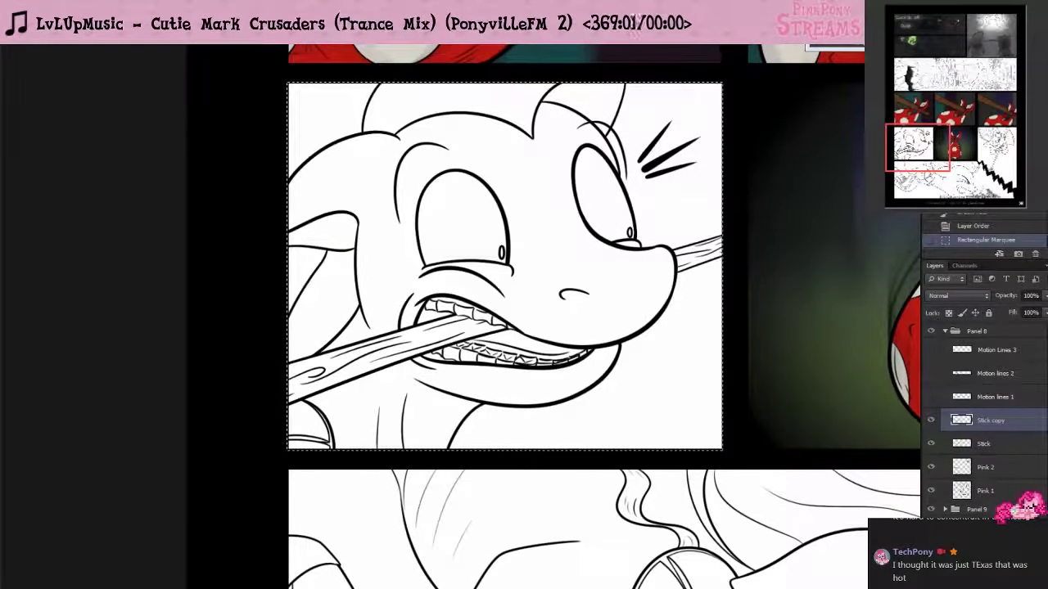
- Try a slight Radial Blur on the Stick copy layer, using the Spin method at Best quality, and undo it
{"action": "left_click", "coordinate": [152, 6]}
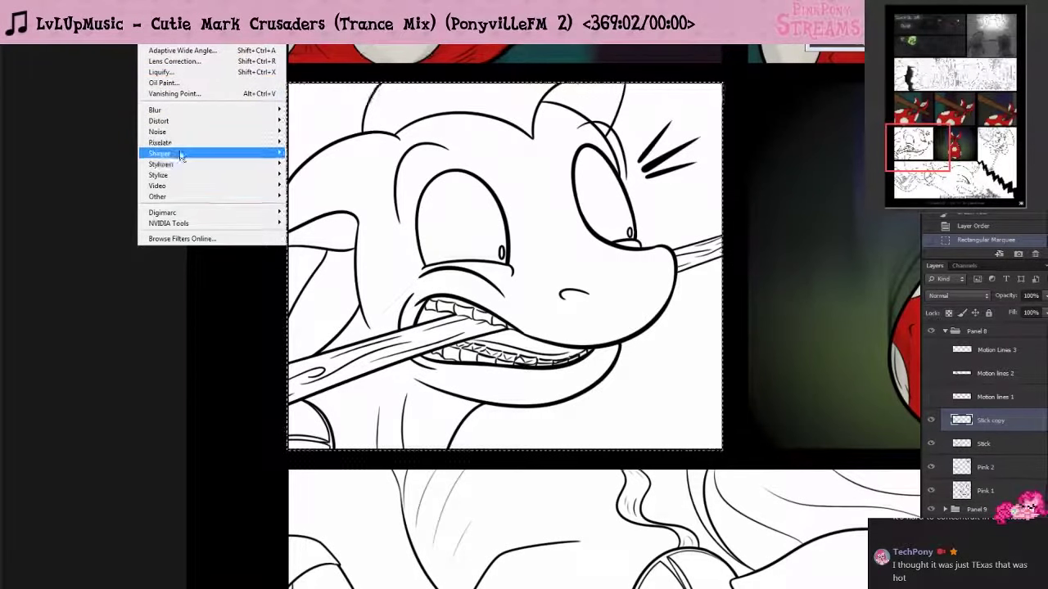
{"action": "mouse_move", "coordinate": [175, 147]}
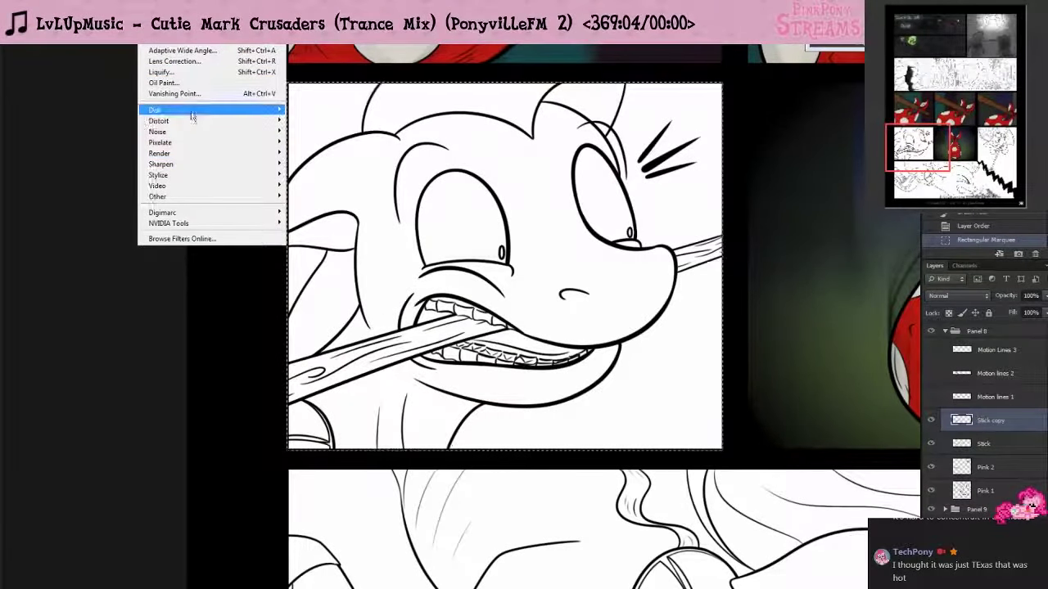
{"action": "mouse_move", "coordinate": [192, 112]}
{"action": "left_click", "coordinate": [113, 214]}
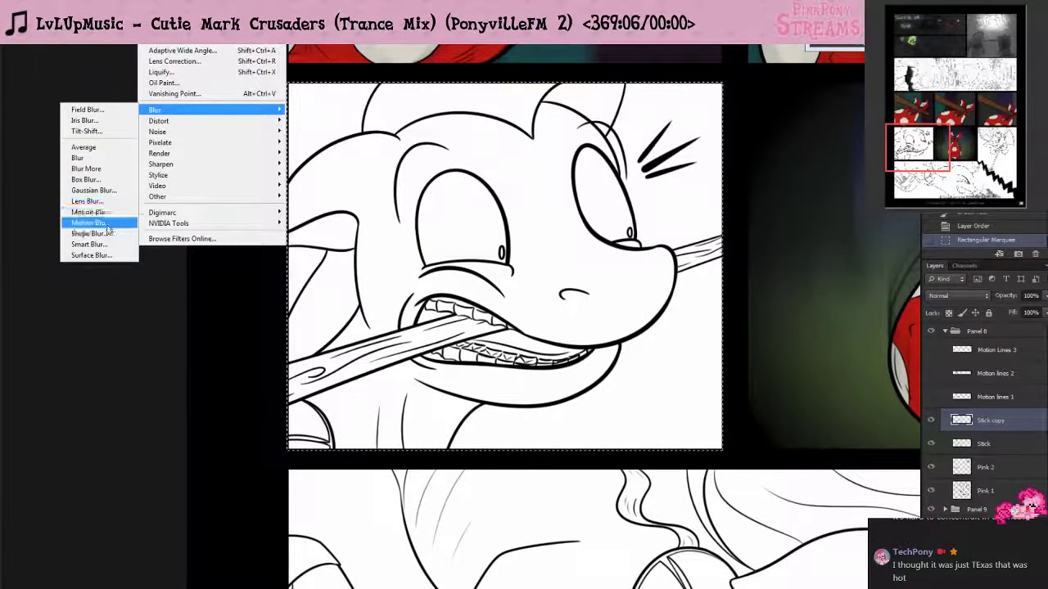
{"action": "left_click_drag", "start_coordinate": [542, 344], "coordinate": [573, 377]}
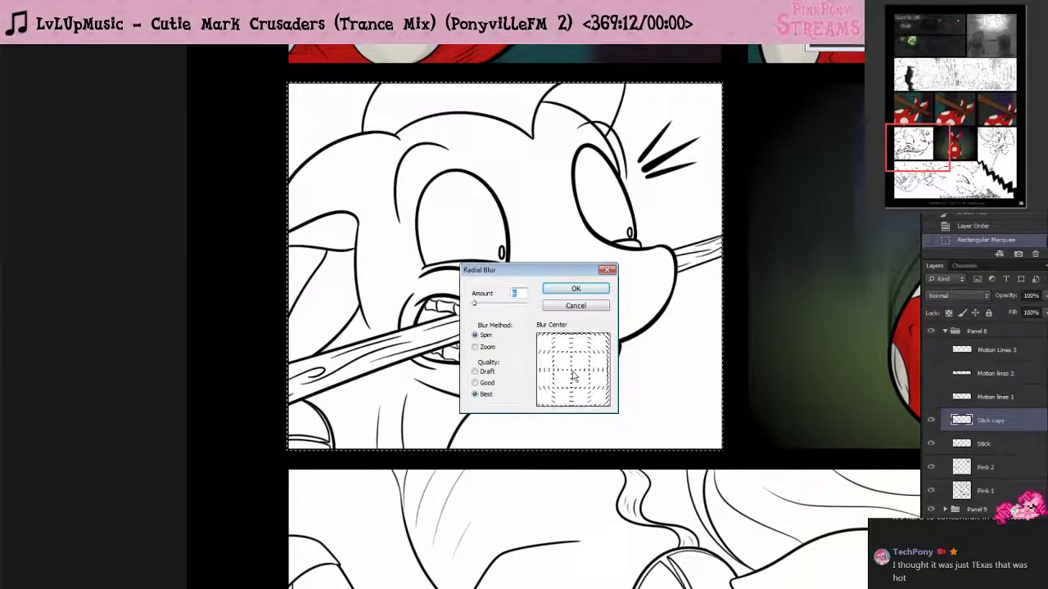
{"action": "left_click_drag", "start_coordinate": [572, 371], "coordinate": [574, 372]}
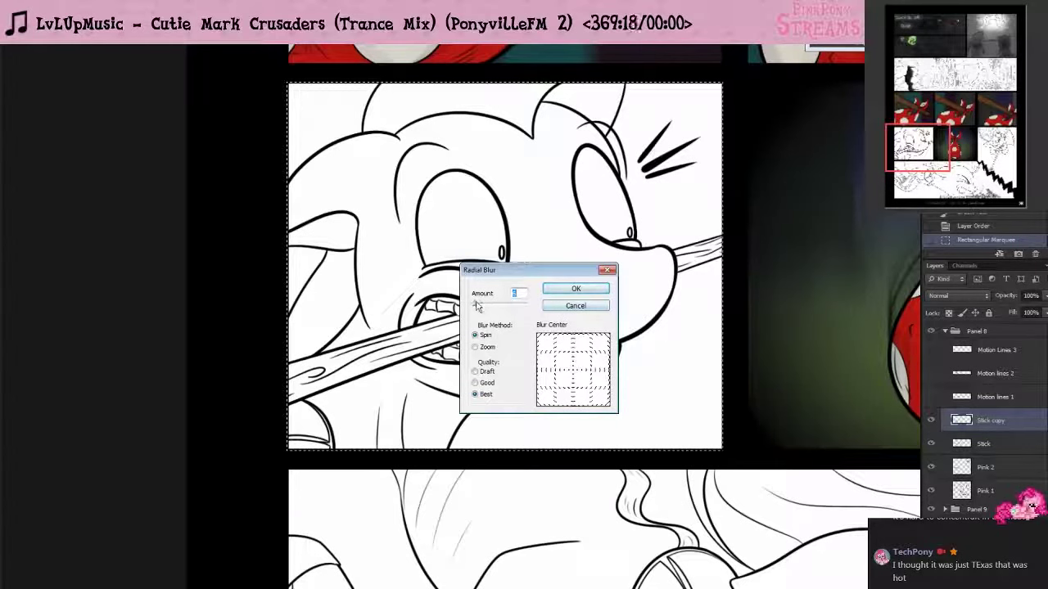
{"action": "left_click_drag", "start_coordinate": [475, 303], "coordinate": [476, 303]}
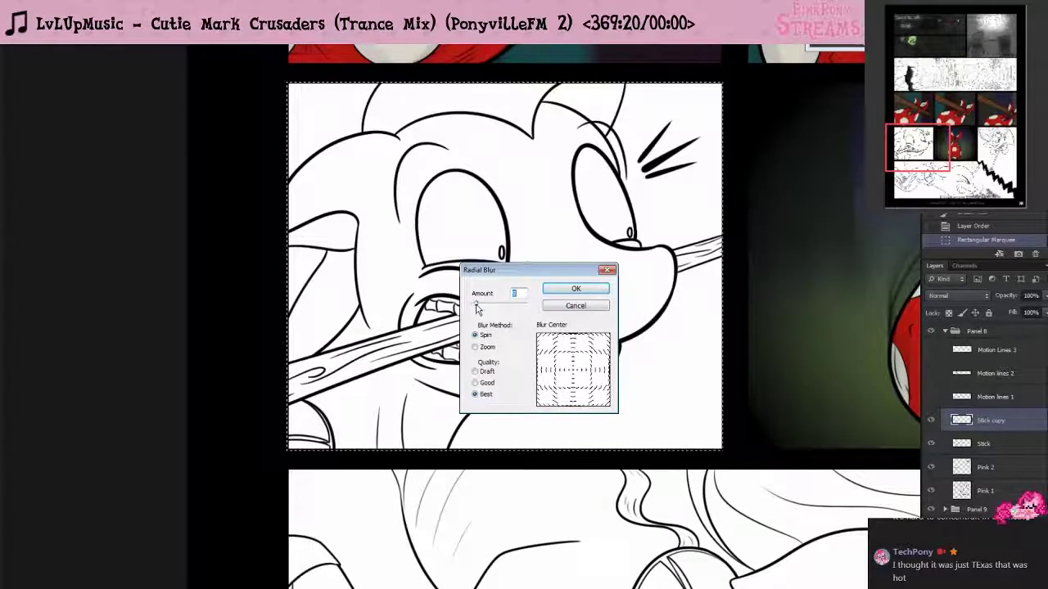
{"action": "left_click", "coordinate": [564, 296]}
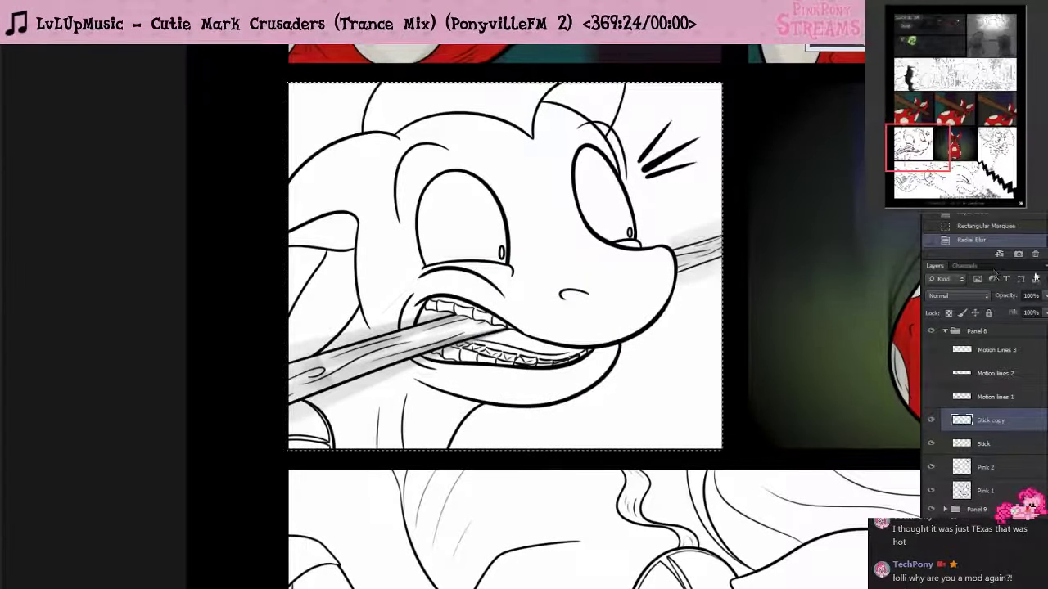
{"action": "left_click", "coordinate": [986, 226]}
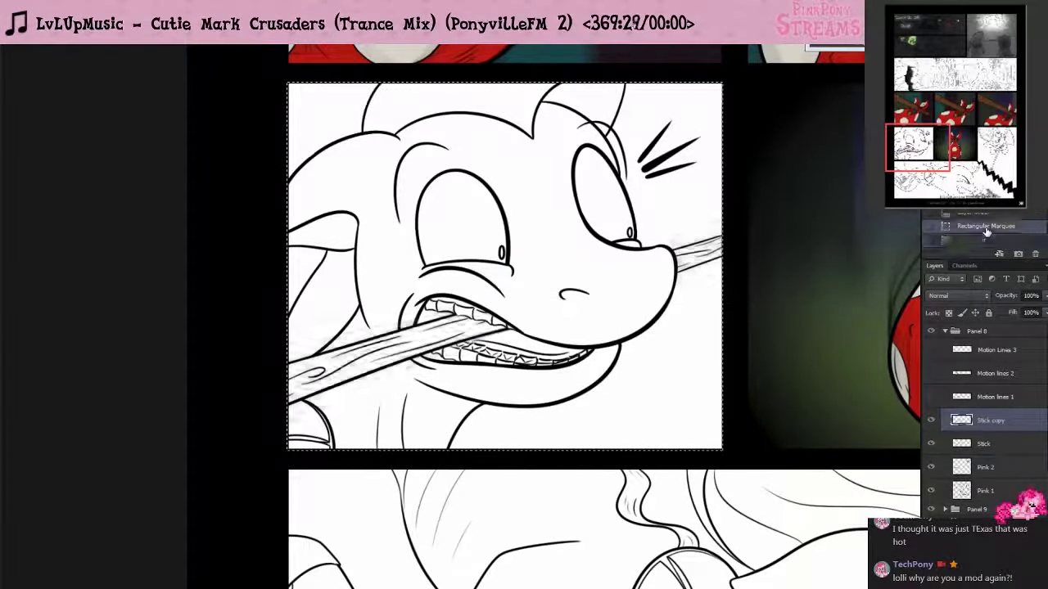
- Apply a stronger Radial Blur to the Stick copy layer with the Spin method and Best quality
{"action": "left_click", "coordinate": [138, 36]}
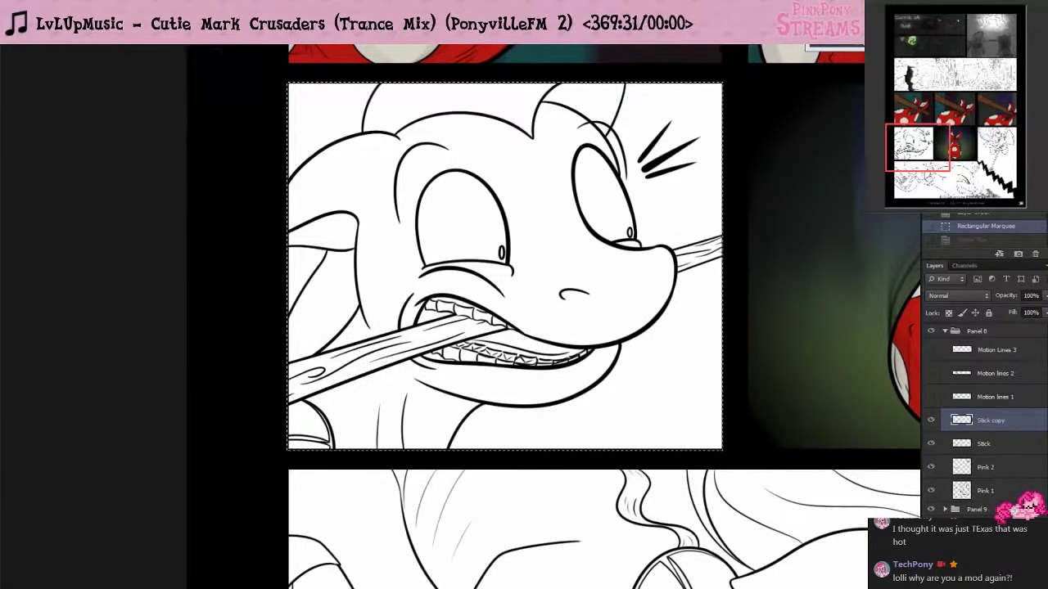
{"action": "mouse_move", "coordinate": [149, 36]}
{"action": "mouse_move", "coordinate": [152, 113]}
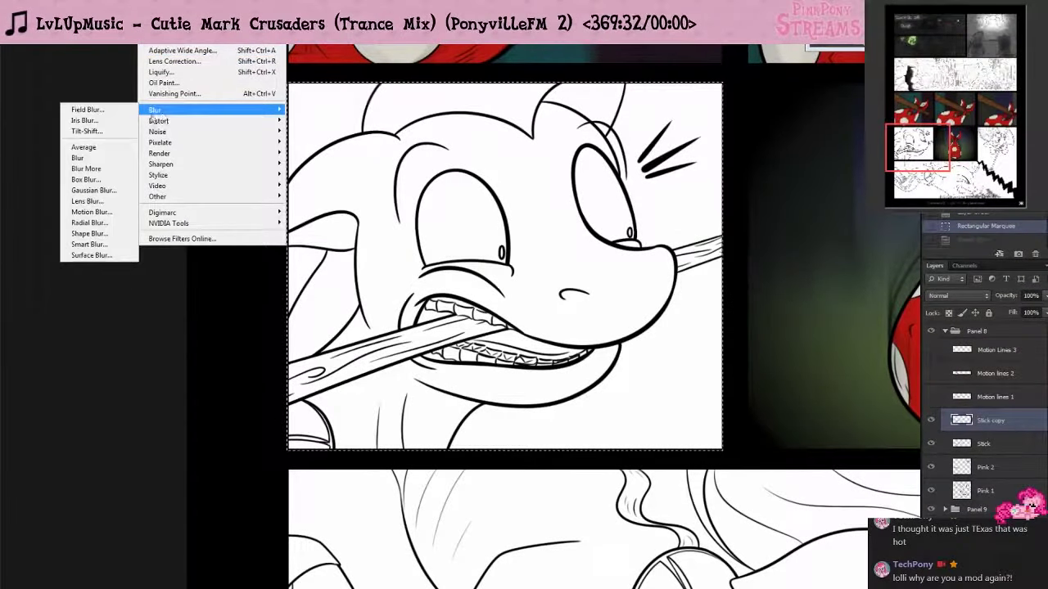
{"action": "left_click", "coordinate": [90, 222]}
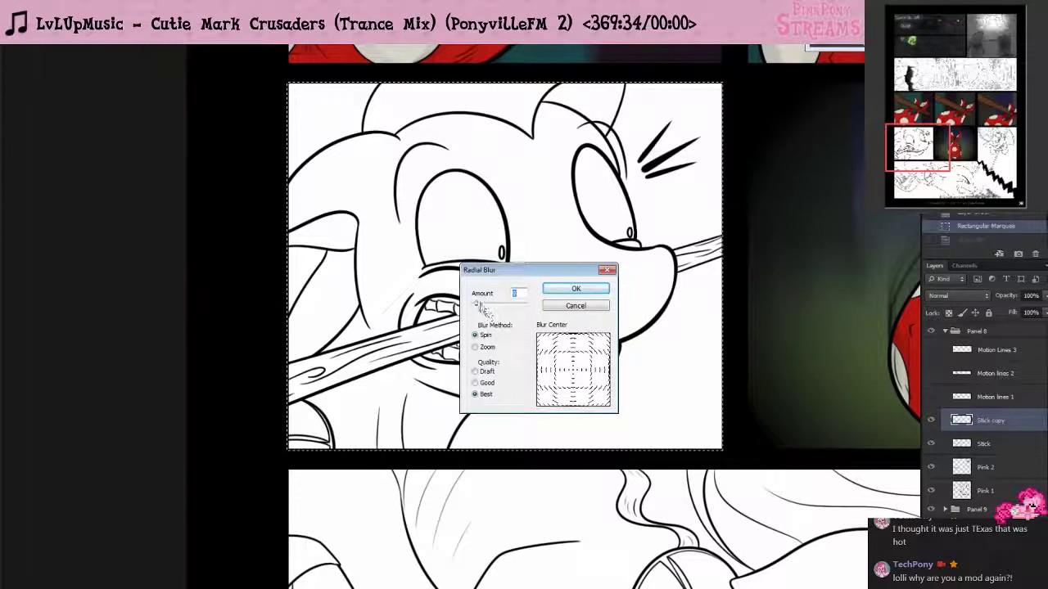
{"action": "mouse_move", "coordinate": [476, 304]}
{"action": "left_mouse_down"}
{"action": "mouse_move", "coordinate": [491, 304]}
{"action": "mouse_move", "coordinate": [483, 310]}
{"action": "left_mouse_up"}
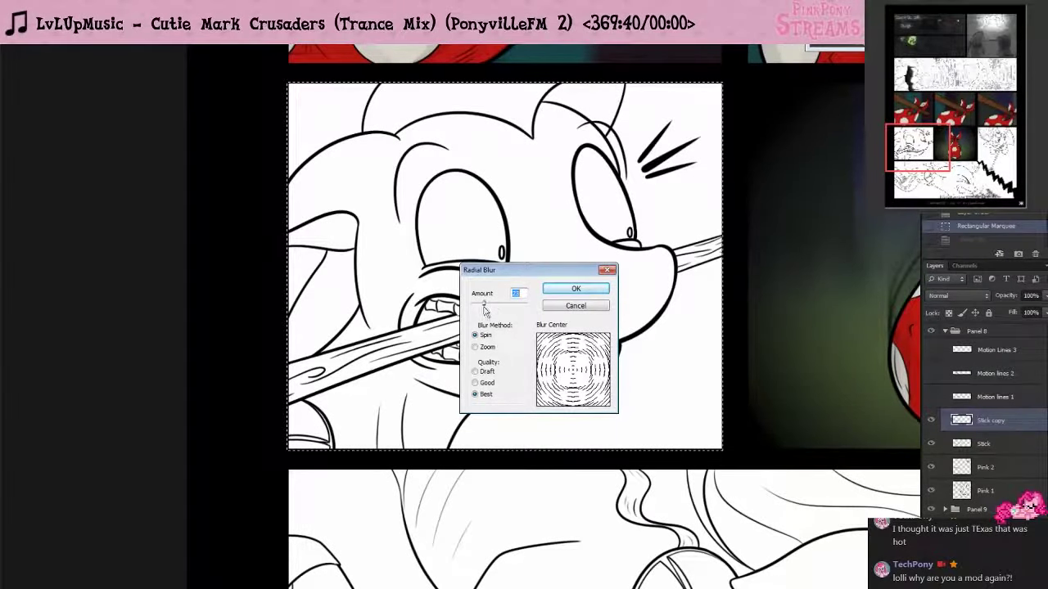
{"action": "left_click", "coordinate": [557, 292]}
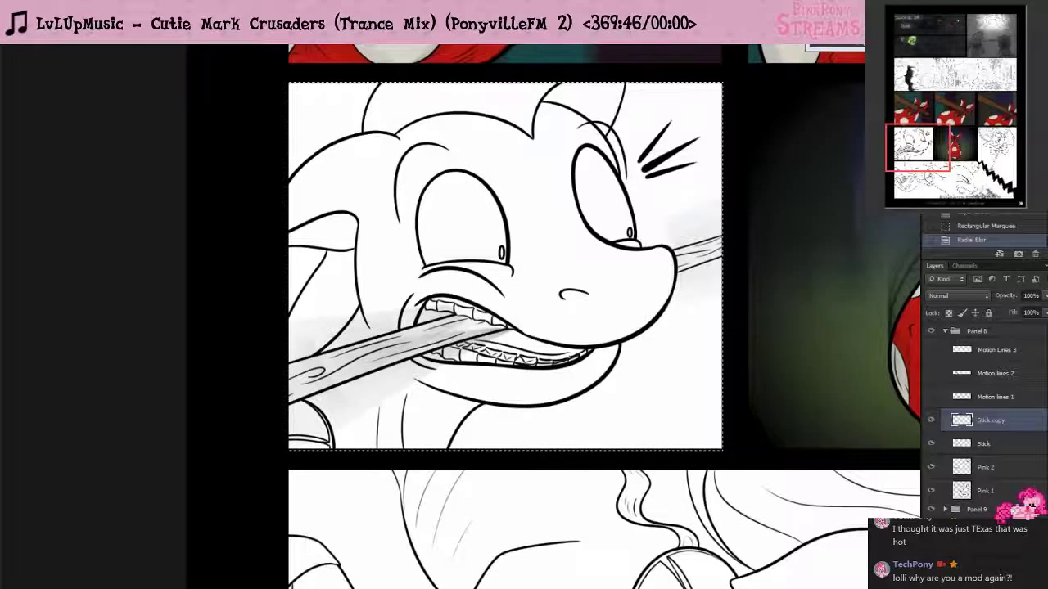
- Try to rotate the blurred stick copy slightly clockwise
{"action": "key", "text": "ctrl+t"}
{"action": "left_click_drag", "start_coordinate": [273, 71], "coordinate": [342, 73]}
{"action": "key", "text": "Return"}
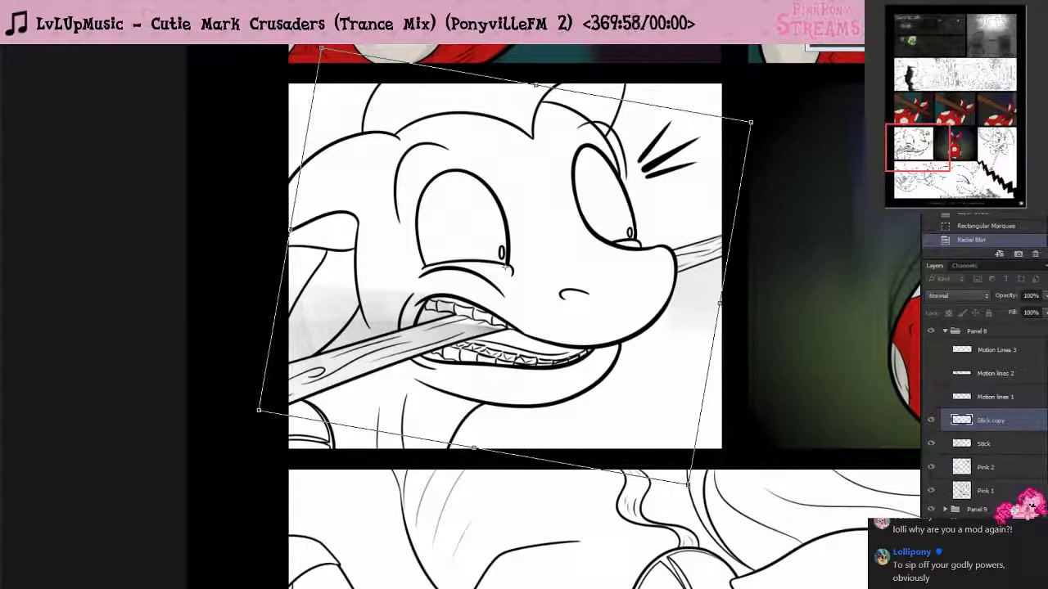
{"action": "key", "text": "Escape"}
{"action": "key", "text": "Escape"}
- Remove the selection, delete the Stick copy layer and show Motion Lines 3, Motion lines 2 and Motion lines 1 again
{"action": "key", "text": "Delete"}
{"action": "left_click", "coordinate": [996, 400]}
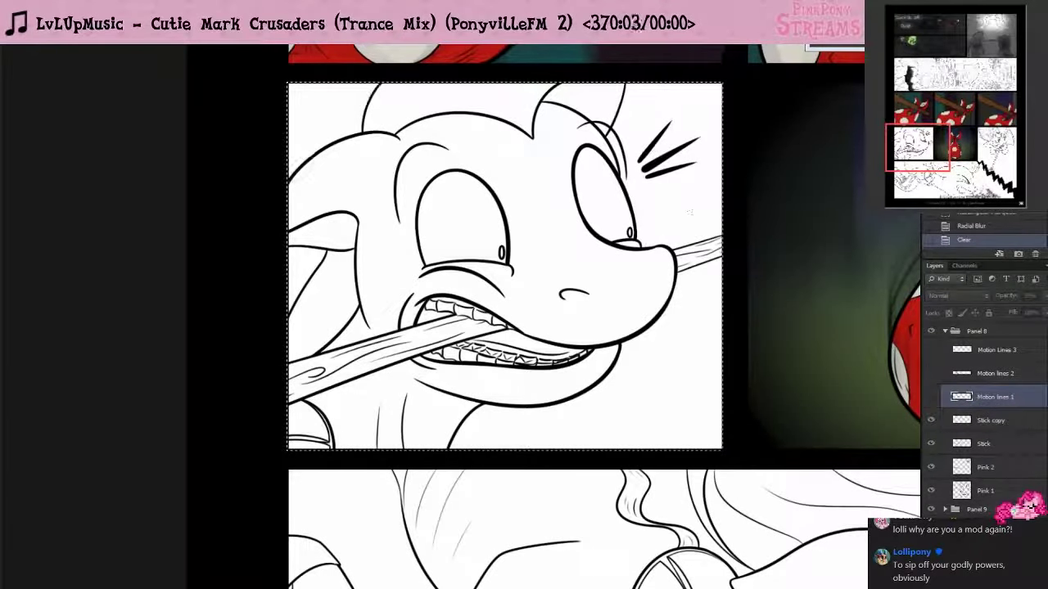
{"action": "left_click", "coordinate": [123, 3]}
{"action": "left_click", "coordinate": [131, 18]}
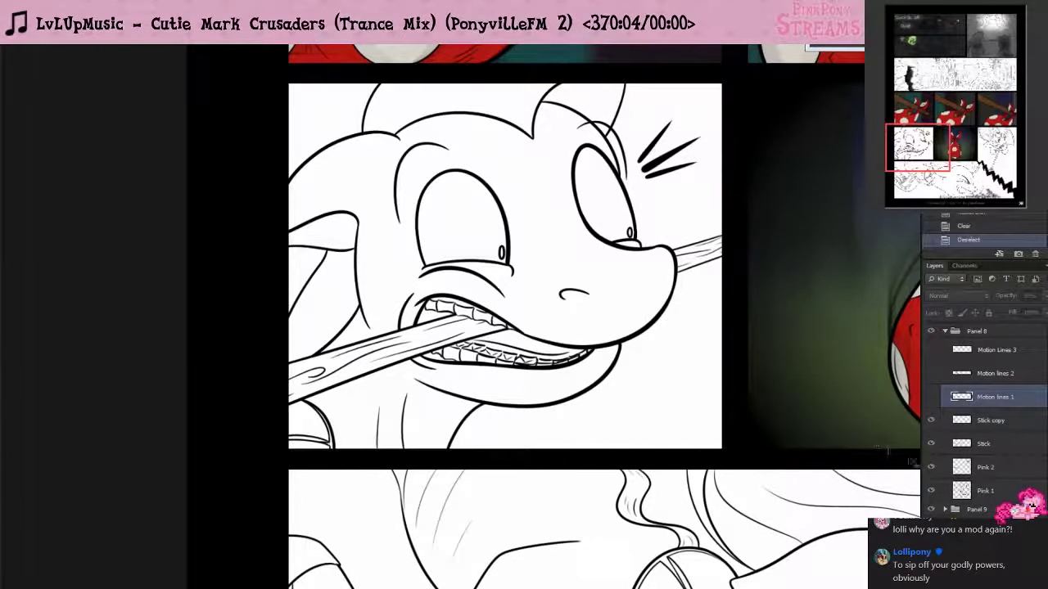
{"action": "left_click", "coordinate": [1013, 421]}
{"action": "key", "text": "Delete"}
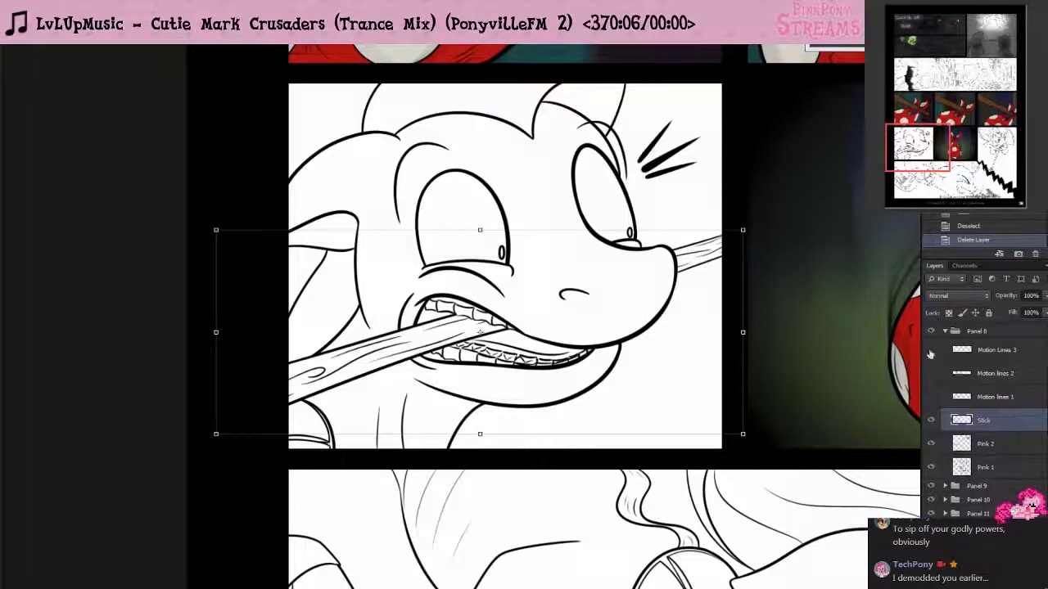
{"action": "left_click_drag", "start_coordinate": [929, 354], "coordinate": [930, 397]}
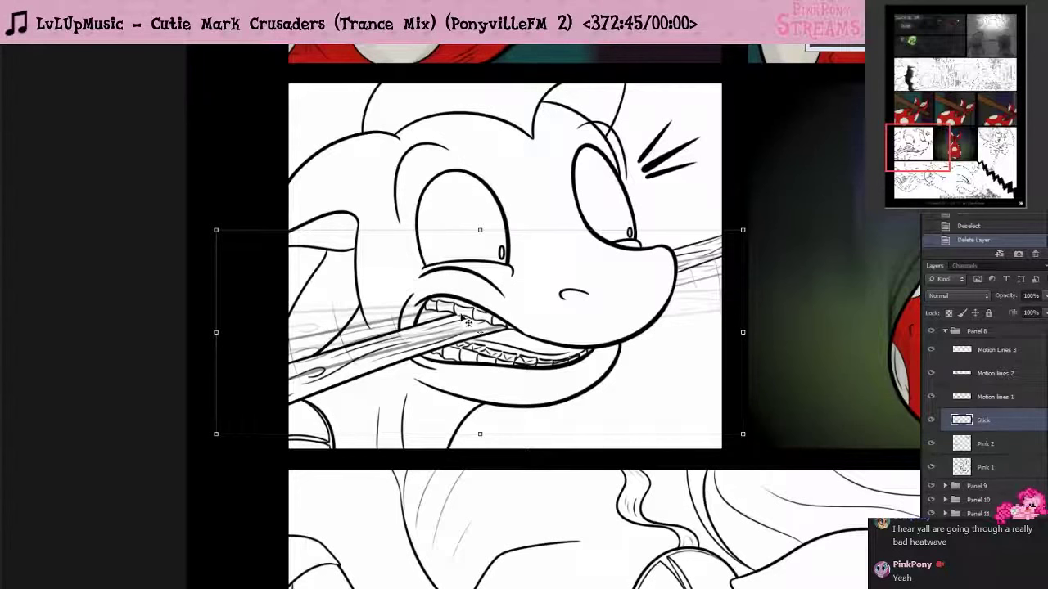
- On the Pink 1 layer in Panel 8, erase the gum line above the pony's upper teeth
{"action": "scroll", "coordinate": [518, 305], "scroll_direction": "down", "scroll_amount": 1}
{"action": "scroll", "coordinate": [518, 305], "scroll_direction": "down", "scroll_amount": 3}
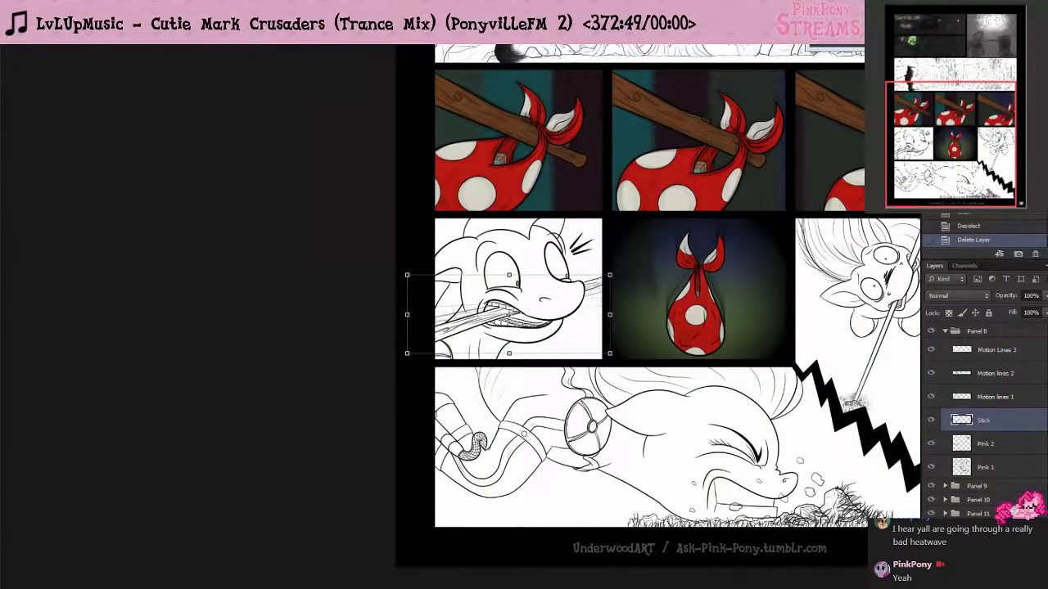
{"action": "scroll", "coordinate": [519, 305], "scroll_direction": "down", "scroll_amount": 1}
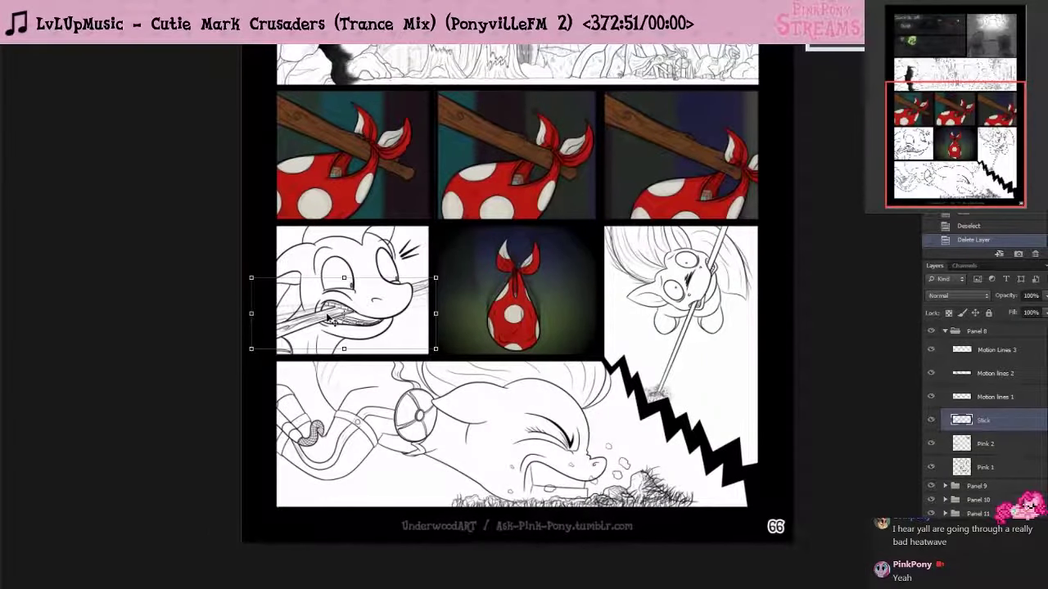
{"action": "scroll", "coordinate": [330, 320], "scroll_direction": "up", "scroll_amount": 5}
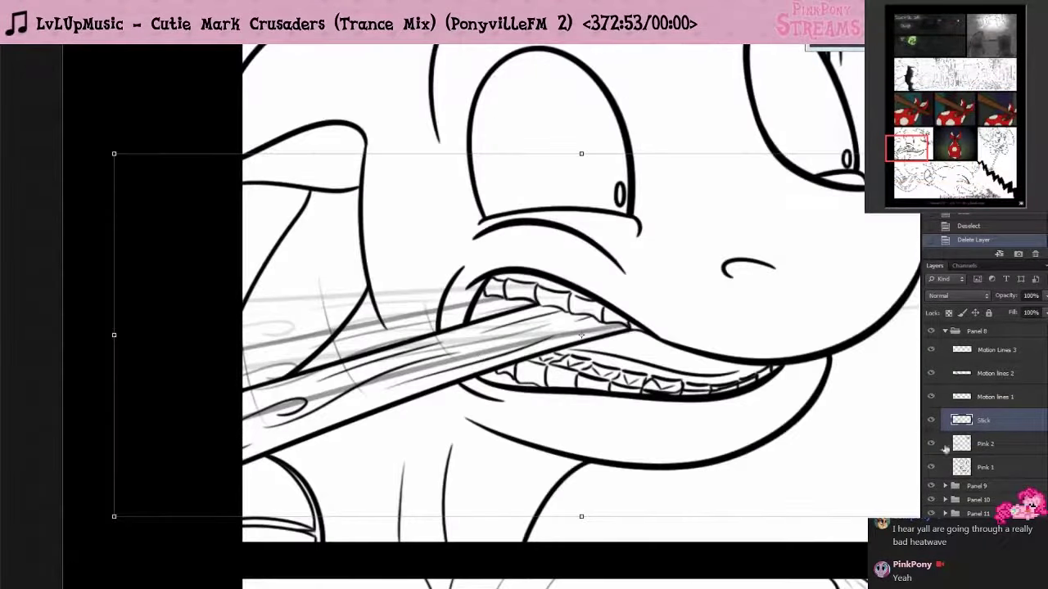
{"action": "left_click", "coordinate": [987, 467]}
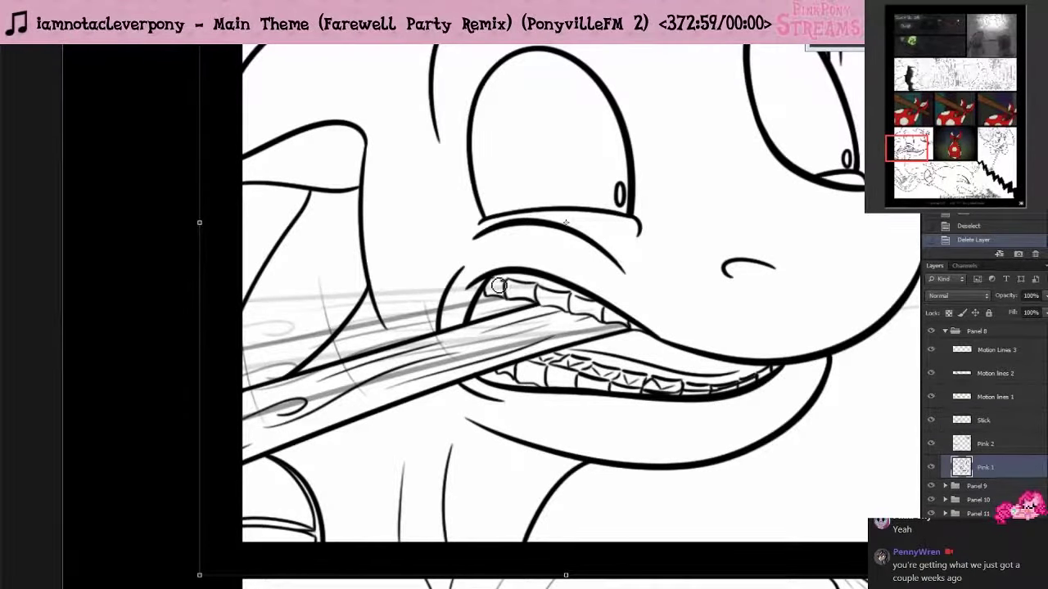
{"action": "mouse_move", "coordinate": [497, 285]}
{"action": "left_mouse_down"}
{"action": "mouse_move", "coordinate": [501, 277]}
{"action": "mouse_move", "coordinate": [483, 286]}
{"action": "mouse_move", "coordinate": [540, 275]}
{"action": "mouse_move", "coordinate": [506, 279]}
{"action": "mouse_move", "coordinate": [518, 266]}
{"action": "mouse_move", "coordinate": [481, 244]}
{"action": "mouse_move", "coordinate": [504, 257]}
{"action": "mouse_move", "coordinate": [492, 245]}
{"action": "mouse_move", "coordinate": [614, 265]}
{"action": "mouse_move", "coordinate": [650, 250]}
{"action": "mouse_move", "coordinate": [540, 270]}
{"action": "mouse_move", "coordinate": [542, 246]}
{"action": "mouse_move", "coordinate": [546, 287]}
{"action": "mouse_move", "coordinate": [703, 291]}
{"action": "mouse_move", "coordinate": [681, 283]}
{"action": "mouse_move", "coordinate": [678, 256]}
{"action": "mouse_move", "coordinate": [732, 296]}
{"action": "mouse_move", "coordinate": [813, 305]}
{"action": "mouse_move", "coordinate": [852, 331]}
{"action": "mouse_move", "coordinate": [832, 335]}
{"action": "mouse_move", "coordinate": [808, 365]}
{"action": "left_mouse_up"}
{"action": "key", "text": "ctrl+z"}
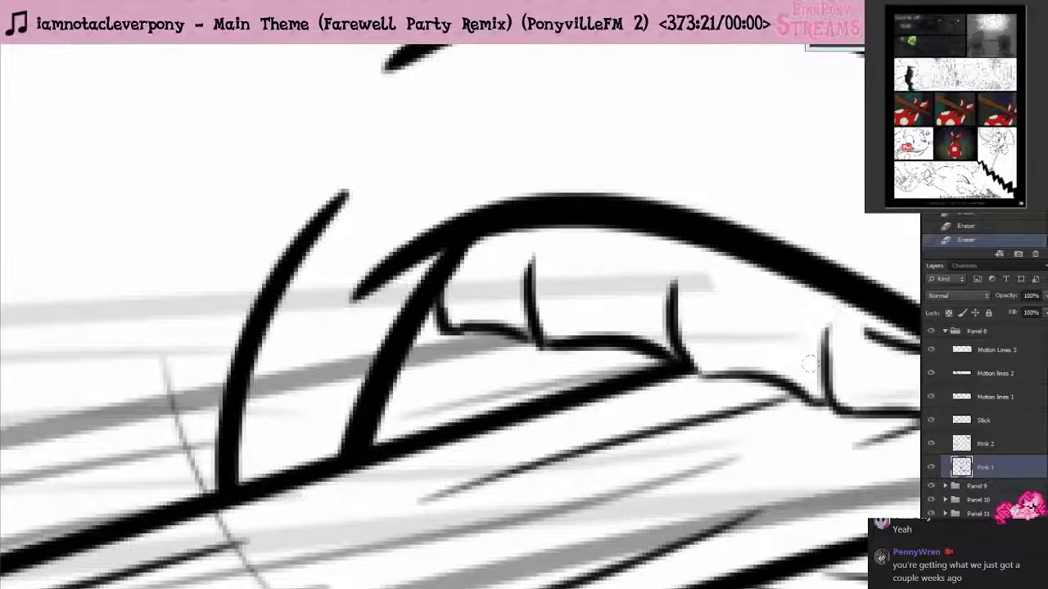
{"action": "mouse_move", "coordinate": [808, 320]}
{"action": "left_mouse_down"}
{"action": "mouse_move", "coordinate": [465, 307]}
{"action": "mouse_move", "coordinate": [448, 335]}
{"action": "mouse_move", "coordinate": [398, 320]}
{"action": "mouse_move", "coordinate": [420, 313]}
{"action": "mouse_move", "coordinate": [384, 306]}
{"action": "mouse_move", "coordinate": [449, 242]}
{"action": "mouse_move", "coordinate": [383, 331]}
{"action": "left_mouse_up"}
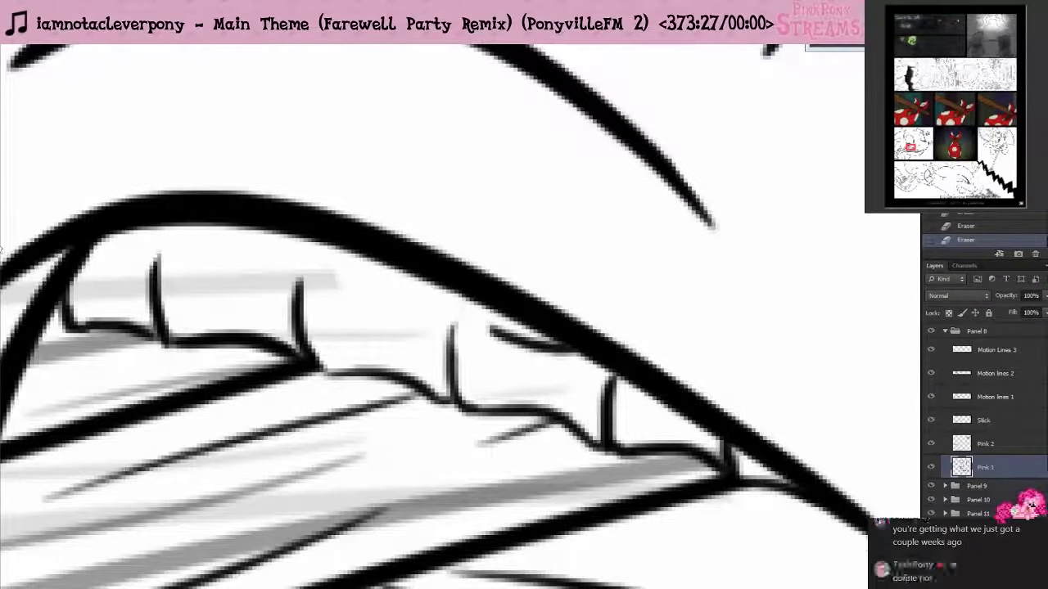
- Enable Shape Dynamics with size control set to Pen Pressure, and erase the leftover gum line fragment under the upper lip
{"action": "key", "text": "F5"}
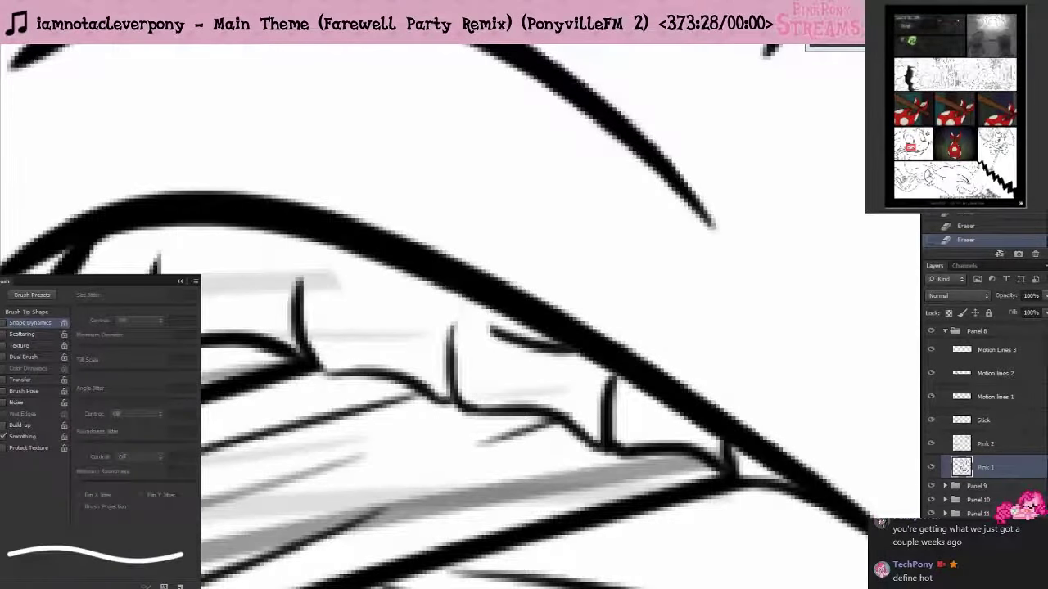
{"action": "left_click", "coordinate": [5, 323]}
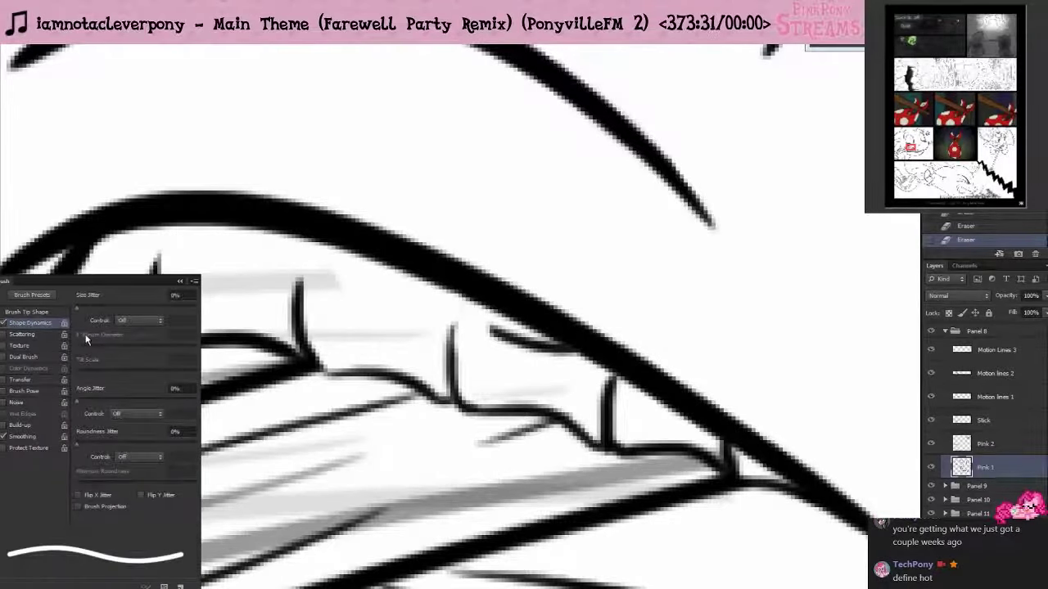
{"action": "left_click", "coordinate": [135, 320]}
{"action": "left_click", "coordinate": [135, 352]}
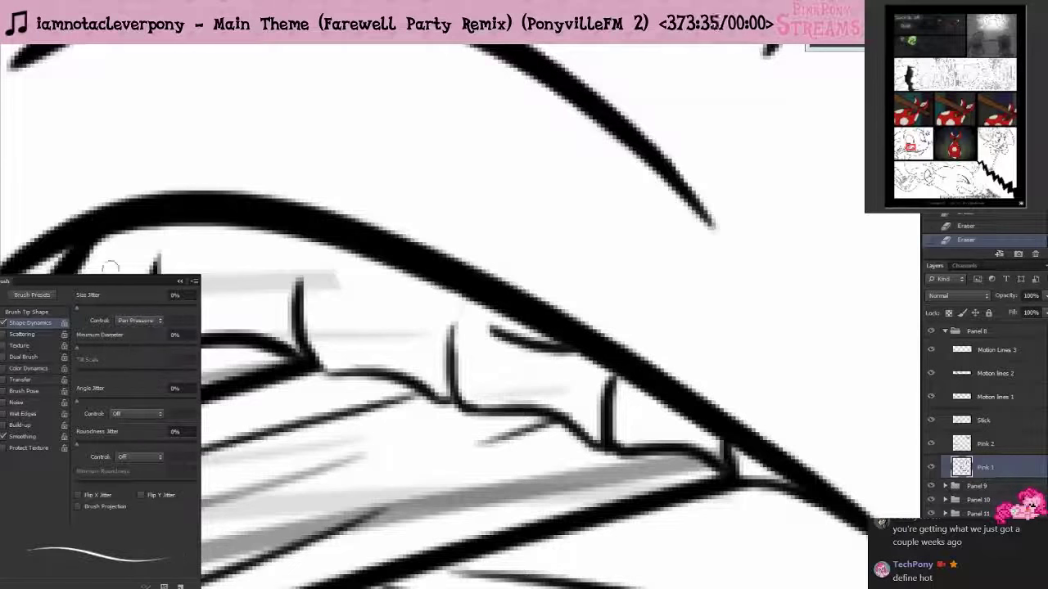
{"action": "left_click", "coordinate": [180, 281]}
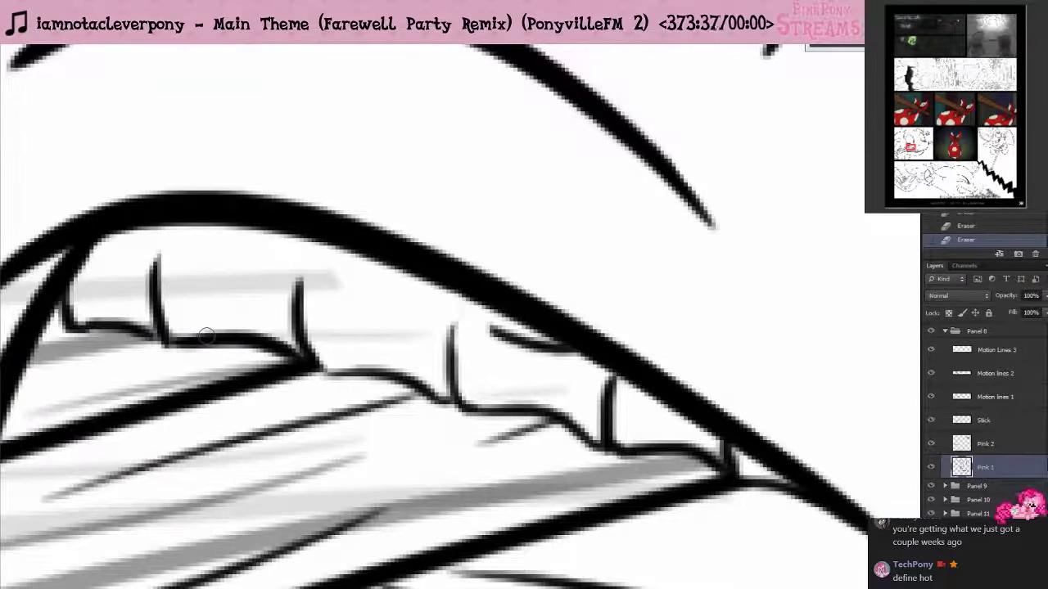
{"action": "mouse_move", "coordinate": [511, 346]}
{"action": "left_mouse_down"}
{"action": "mouse_move", "coordinate": [480, 320]}
{"action": "mouse_move", "coordinate": [555, 346]}
{"action": "mouse_move", "coordinate": [549, 357]}
{"action": "mouse_move", "coordinate": [498, 332]}
{"action": "mouse_move", "coordinate": [558, 359]}
{"action": "mouse_move", "coordinate": [545, 370]}
{"action": "mouse_move", "coordinate": [540, 353]}
{"action": "left_mouse_up"}
{"action": "key", "text": "ctrl+z"}
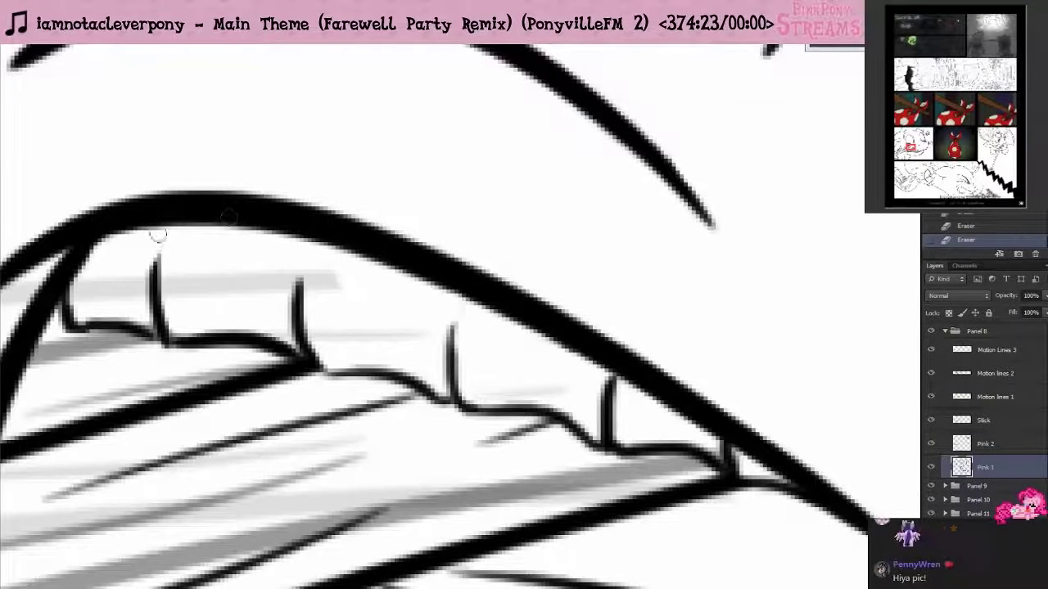
- Try to extend the leftmost free-ending divider between the upper teeth up to the lip line
{"action": "left_click_drag", "start_coordinate": [156, 226], "coordinate": [149, 290]}
{"action": "key", "text": "ctrl+z"}
{"action": "left_click_drag", "start_coordinate": [153, 228], "coordinate": [162, 294]}
{"action": "key", "text": "ctrl+z"}
{"action": "key", "text": "ctrl+z"}
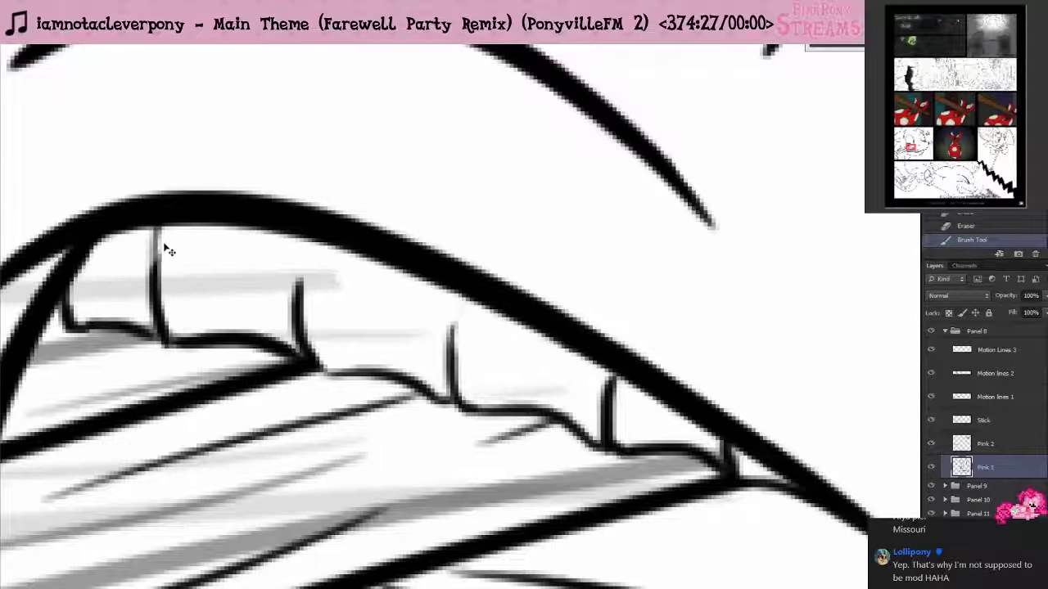
{"action": "key", "text": "ctrl+z"}
- Adjust the brush size and try redrawing the same tooth divider up to the lip line
{"action": "right_click", "coordinate": [181, 240]}
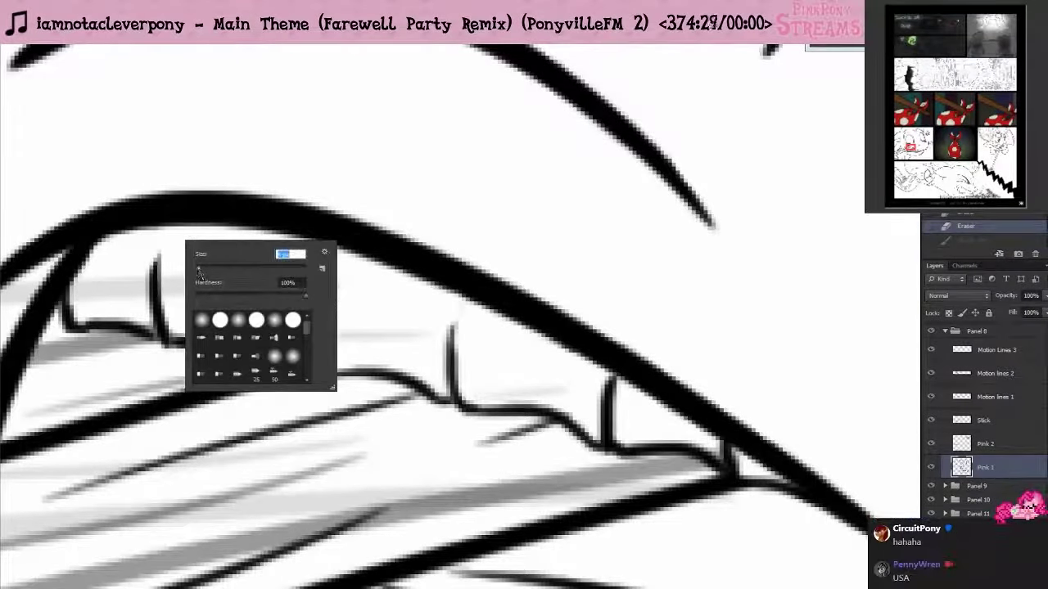
{"action": "key", "text": "Return"}
{"action": "left_click_drag", "start_coordinate": [155, 229], "coordinate": [158, 288]}
{"action": "key", "text": "ctrl+z"}
{"action": "mouse_move", "coordinate": [155, 228]}
{"action": "left_mouse_down"}
{"action": "mouse_move", "coordinate": [158, 283]}
{"action": "mouse_move", "coordinate": [159, 220]}
{"action": "left_mouse_up"}
{"action": "key", "text": "ctrl+z"}
{"action": "key", "text": "ctrl+z"}
{"action": "mouse_move", "coordinate": [150, 280]}
{"action": "left_mouse_down"}
{"action": "mouse_move", "coordinate": [154, 219]}
{"action": "mouse_move", "coordinate": [210, 222]}
{"action": "left_mouse_up"}
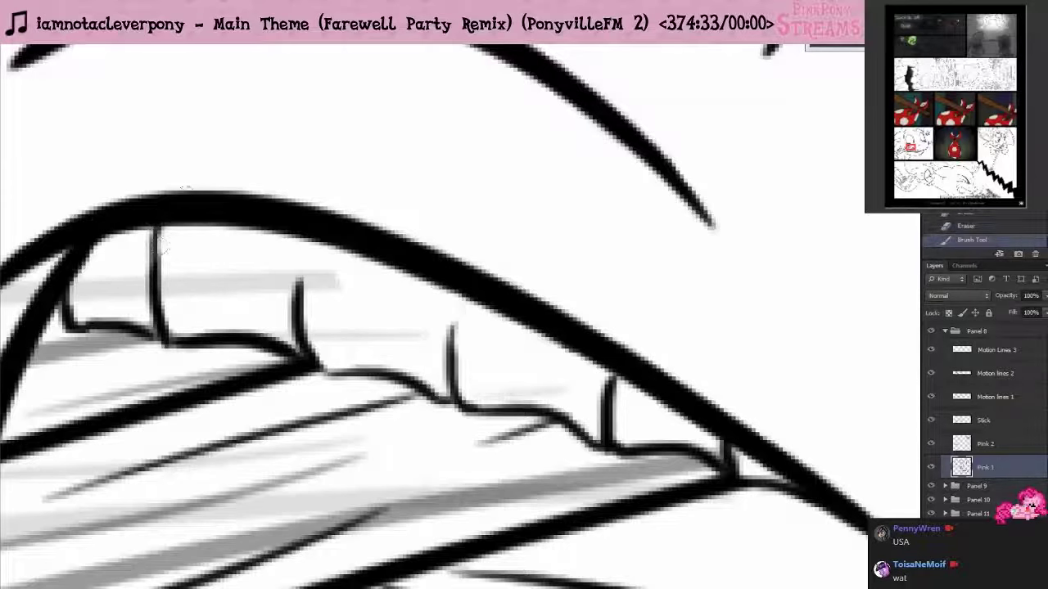
{"action": "left_click_drag", "start_coordinate": [153, 275], "coordinate": [165, 224]}
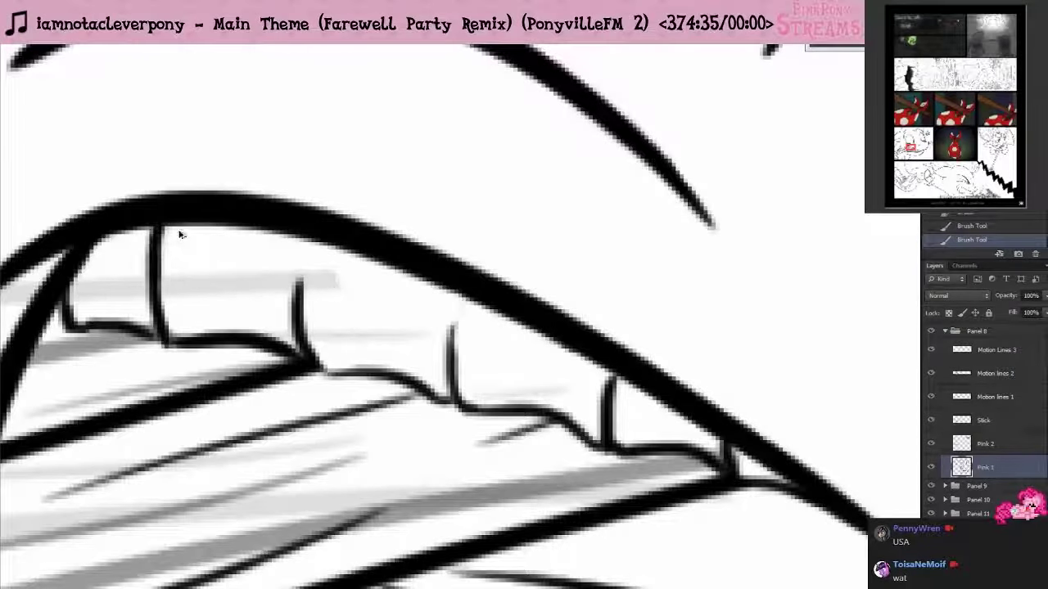
{"action": "key", "text": "ctrl+alt+z"}
{"action": "key", "text": "ctrl+alt+z"}
- Adjust the brush size again and extend the first two shortened upper tooth dividers up to the lip line
{"action": "right_click", "coordinate": [198, 249]}
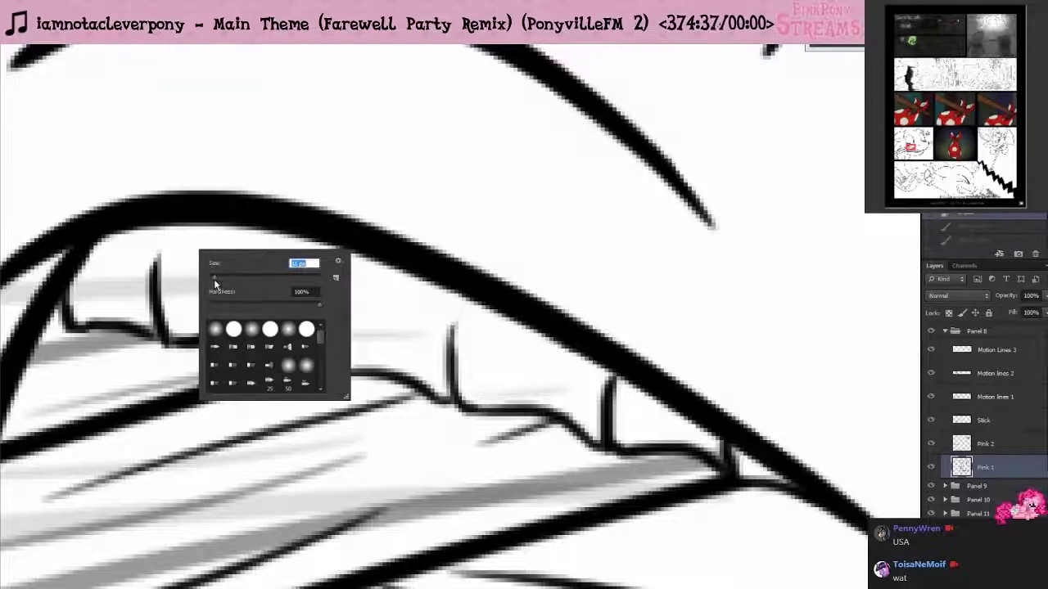
{"action": "mouse_move", "coordinate": [159, 290]}
{"action": "left_mouse_down"}
{"action": "mouse_move", "coordinate": [150, 216]}
{"action": "mouse_move", "coordinate": [151, 234]}
{"action": "mouse_move", "coordinate": [148, 225]}
{"action": "mouse_move", "coordinate": [160, 219]}
{"action": "left_mouse_up"}
{"action": "key", "text": "ctrl+alt+z"}
{"action": "key", "text": "ctrl+alt+z"}
{"action": "key", "text": "b"}
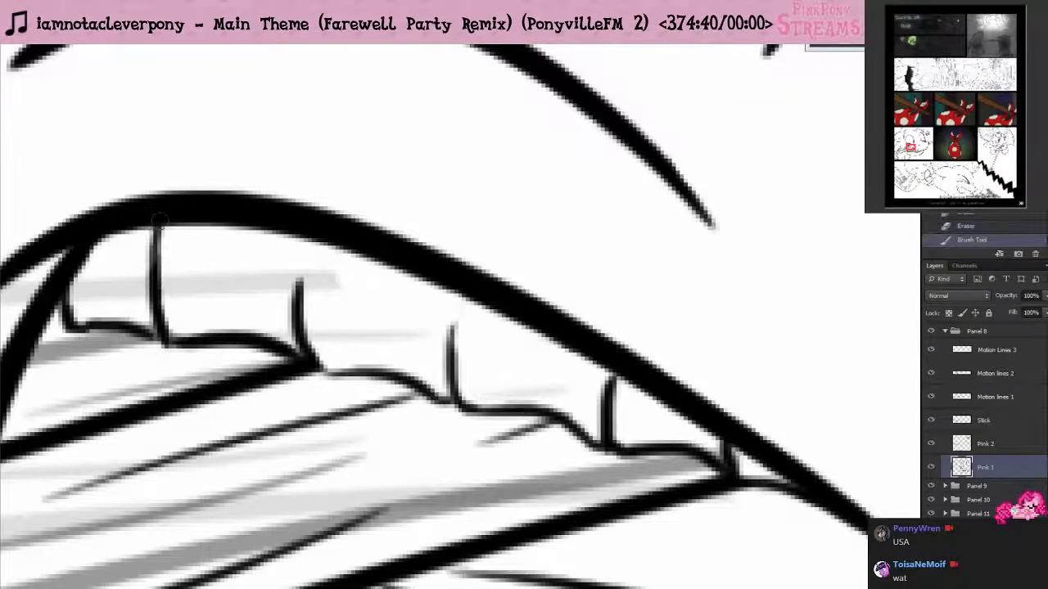
{"action": "left_click_drag", "start_coordinate": [298, 307], "coordinate": [296, 232]}
{"action": "key", "text": "ctrl+alt+z"}
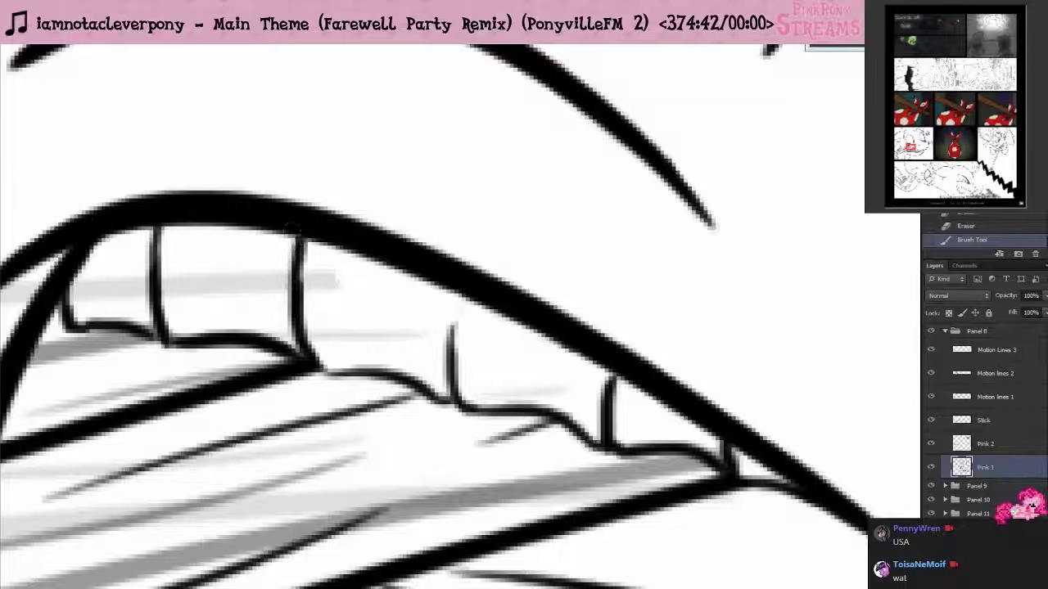